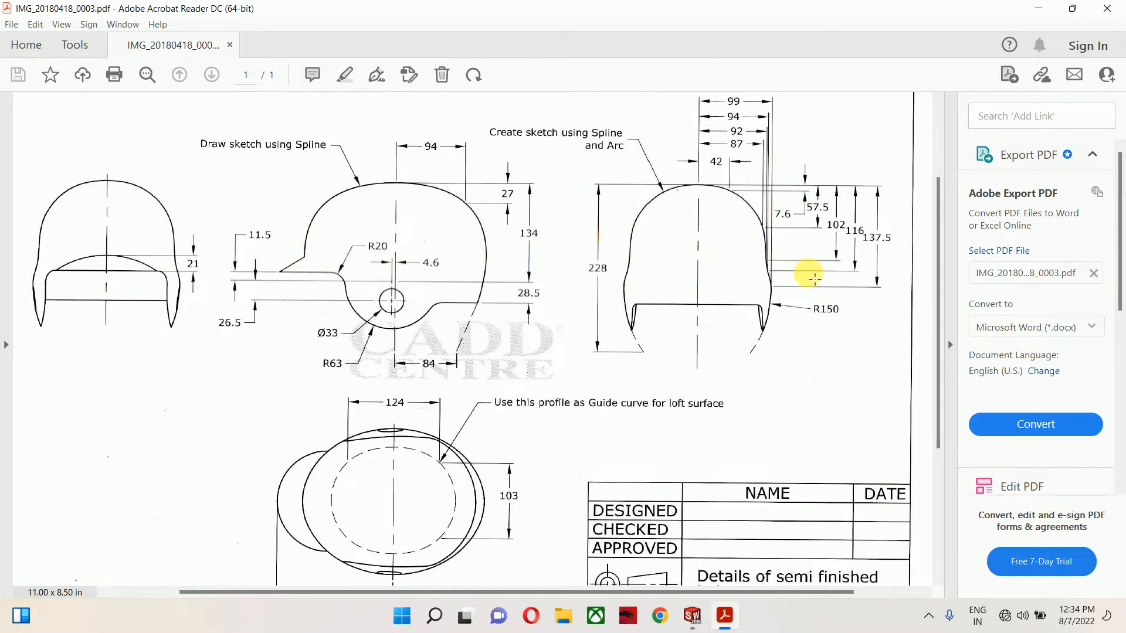
- Check the dimensioned front view in the PDF drawing, switch to SOLIDWORKS and create a new part document
scroll(807, 260, "up", 4, "ctrl")
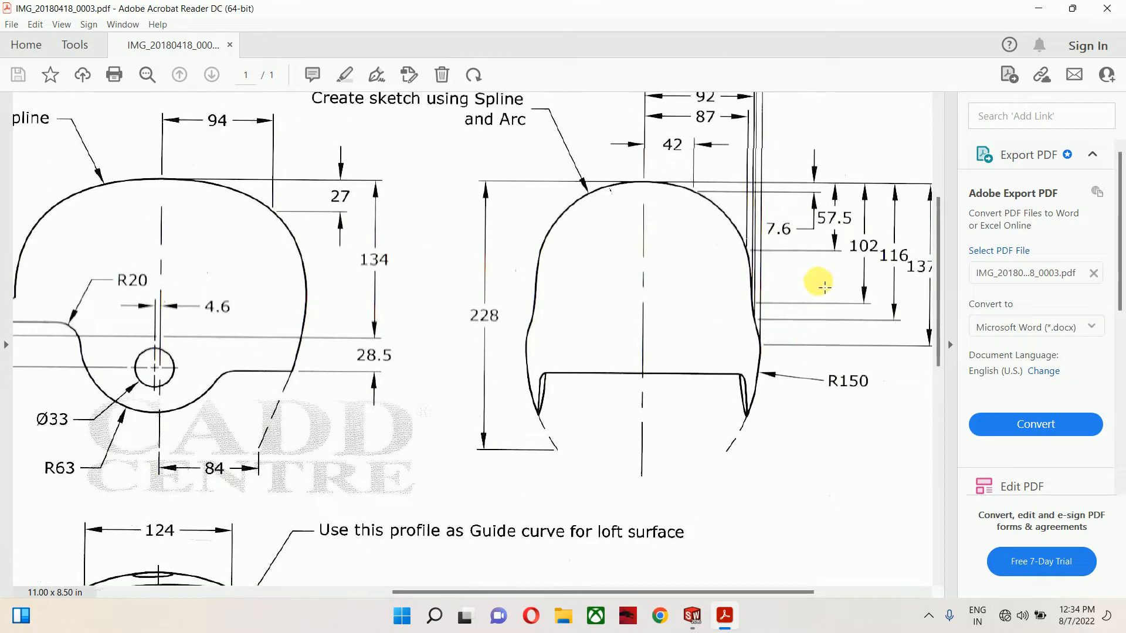
left_click_drag(648, 593, 695, 602)
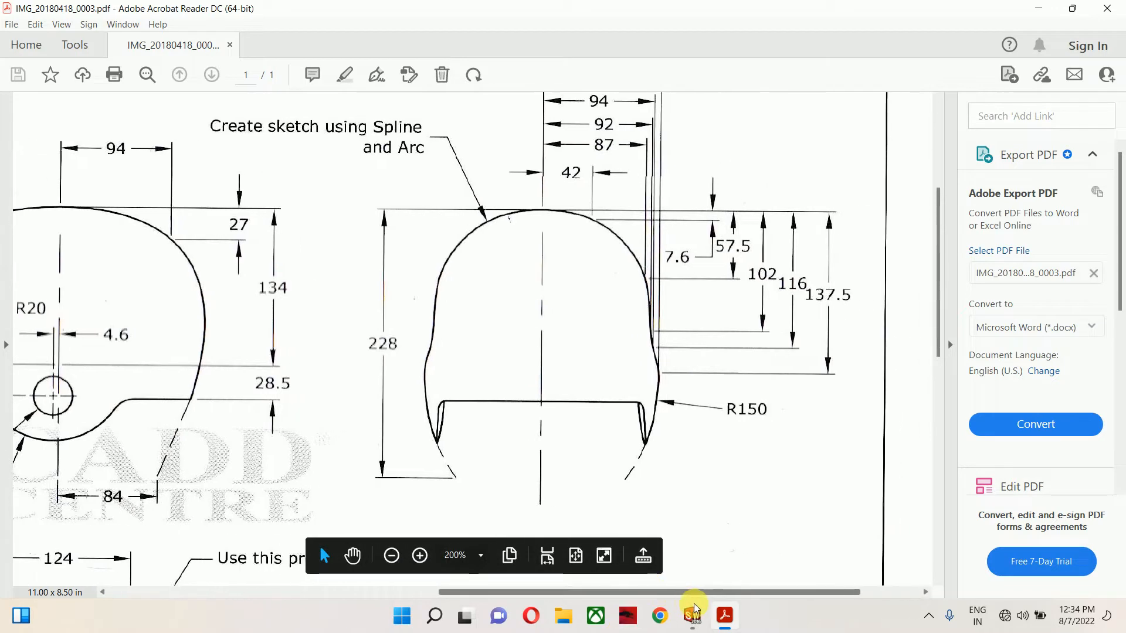
scroll(629, 491, "up", 1)
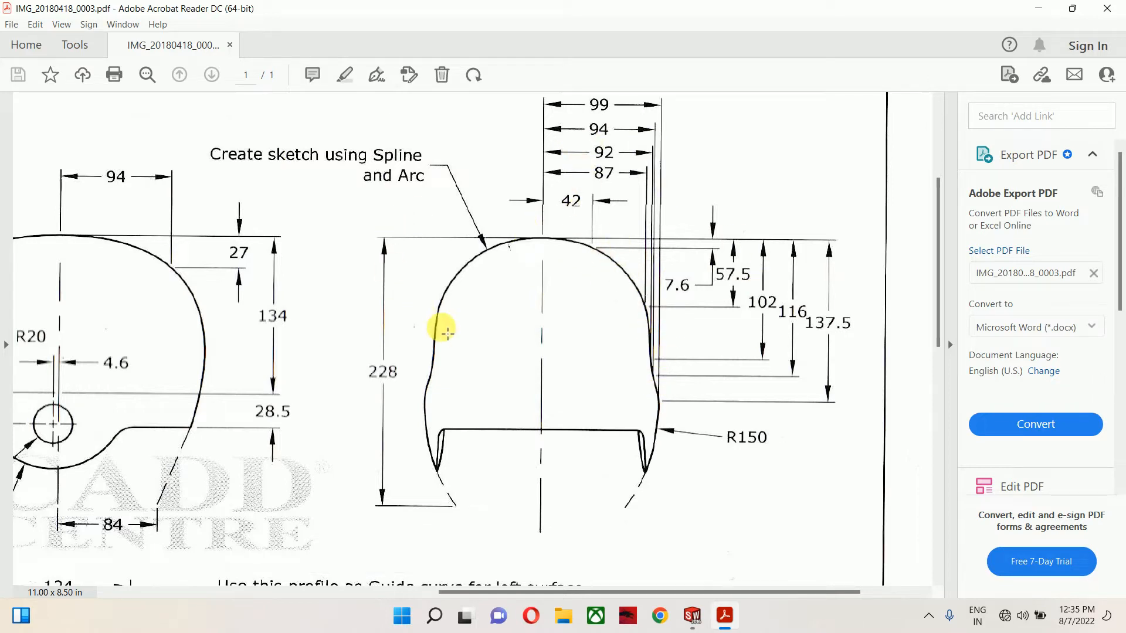
left_click(692, 615)
left_click(116, 11)
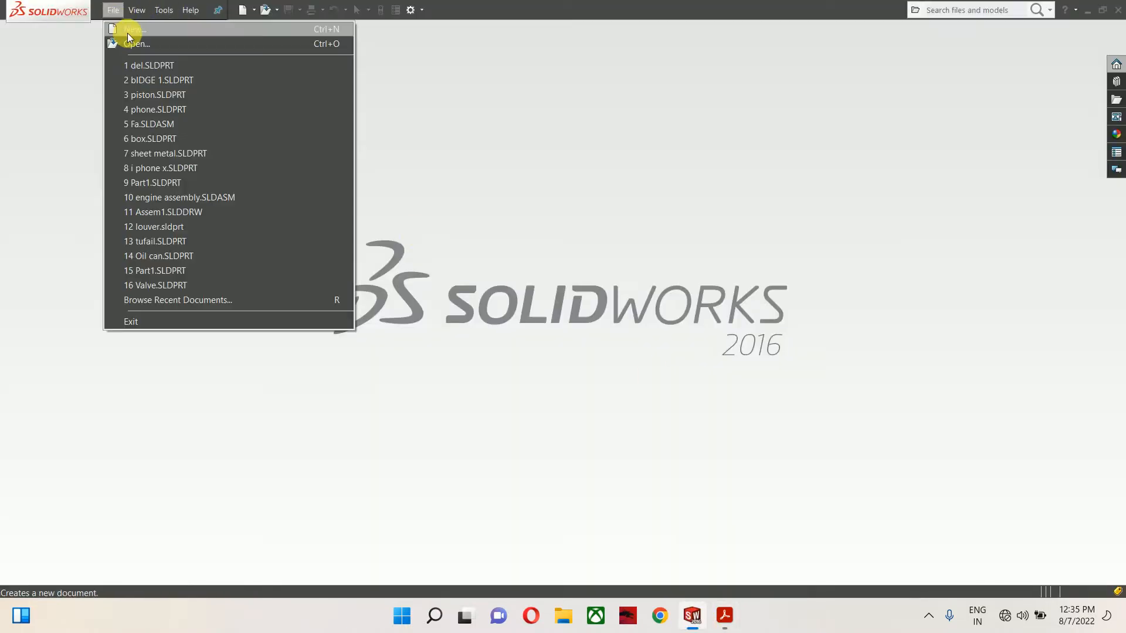
left_click(128, 32)
left_click(597, 412)
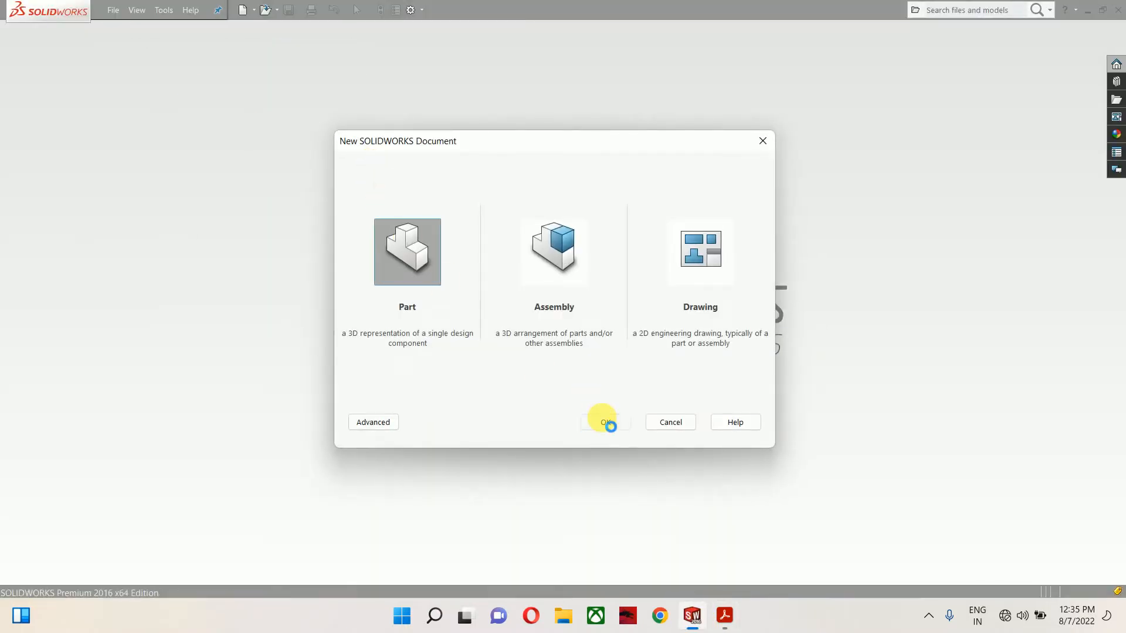
- Start a new sketch on the Front Plane
left_click(47, 259)
left_click(47, 244)
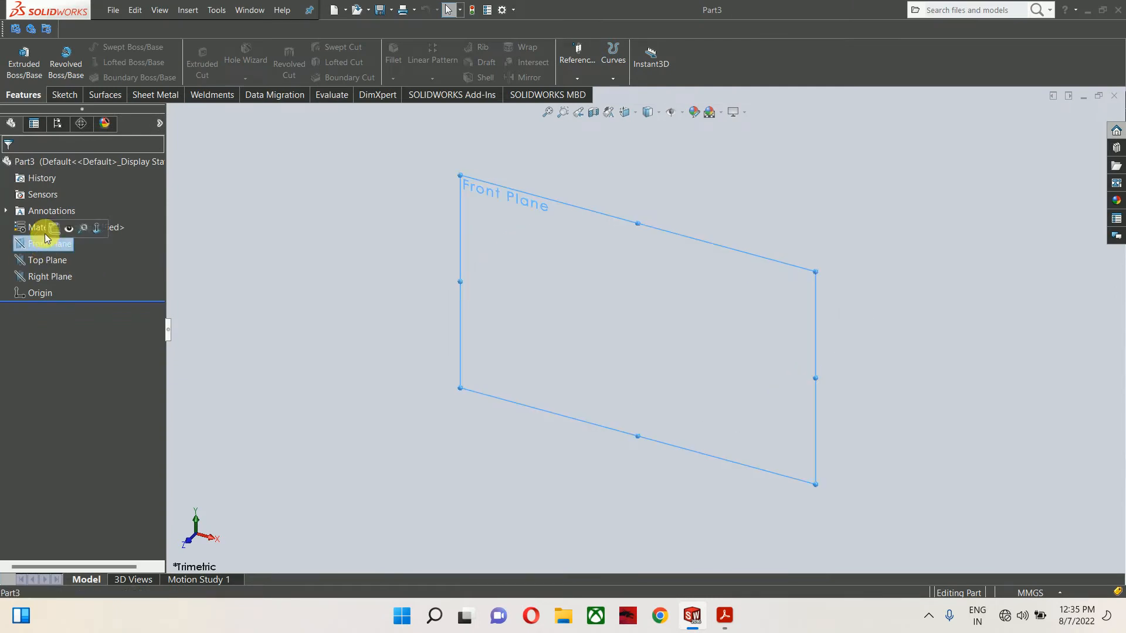
left_click(54, 227)
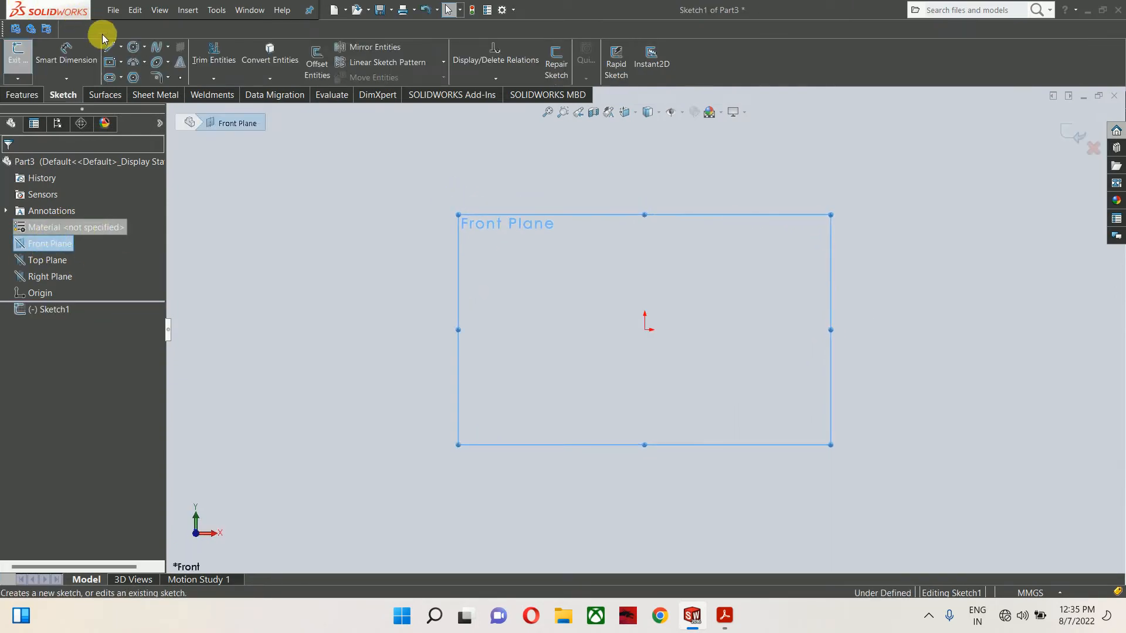
- Sketch three connected construction lines: a vertical one about 64 mm up from the origin and horizontal ones extending in positive X from both its ends
left_click(121, 48)
left_click(129, 78)
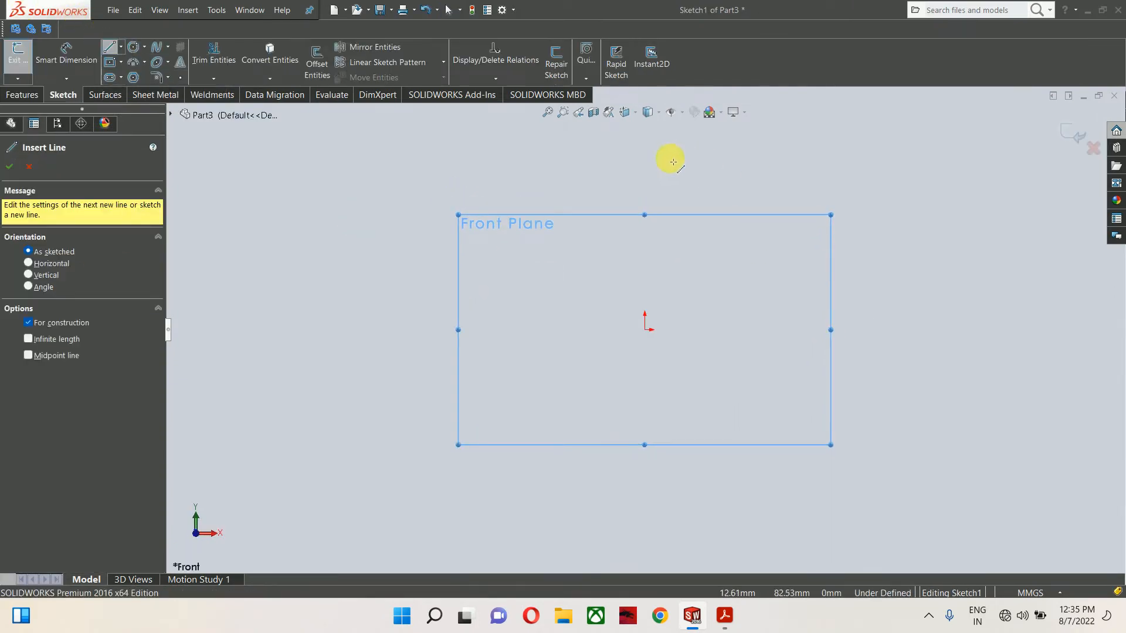
left_click(713, 196)
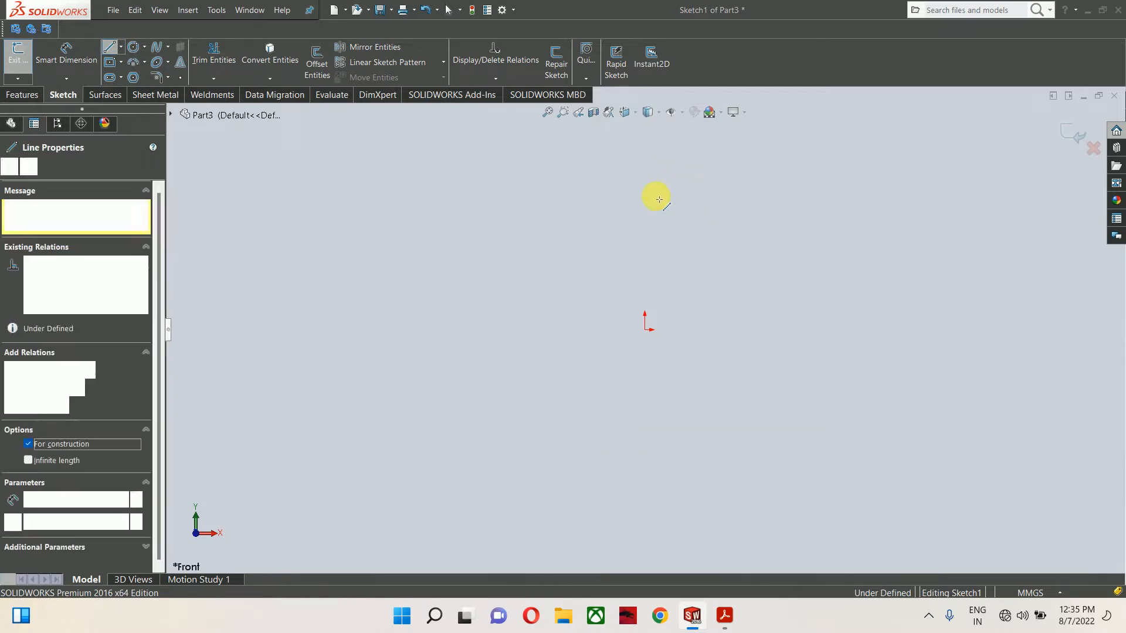
left_click(644, 195)
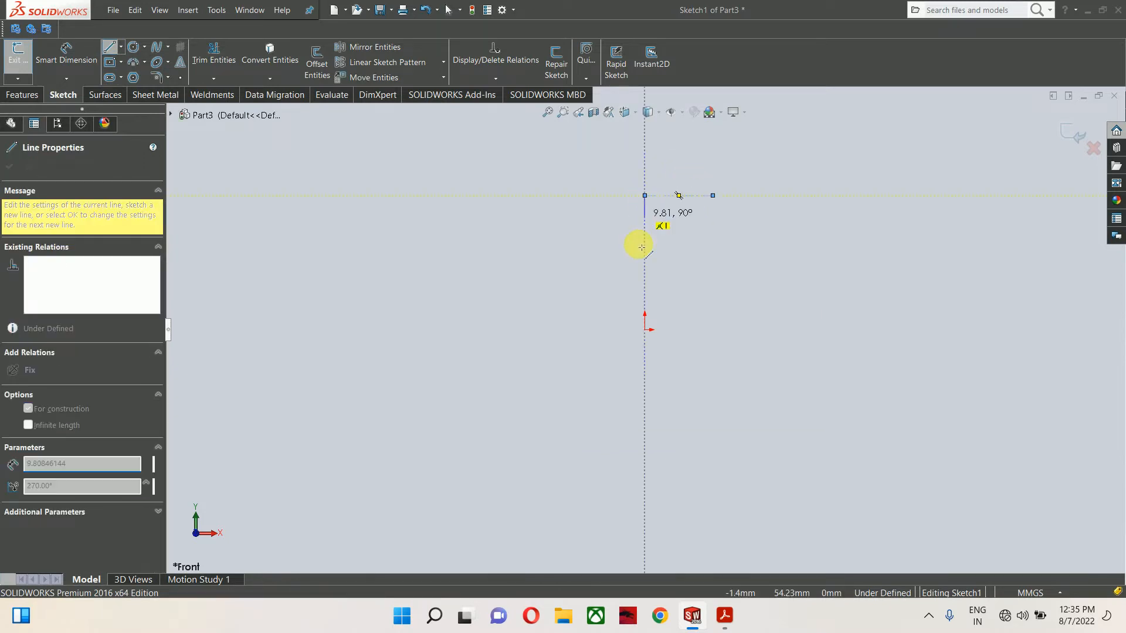
left_click(644, 329)
left_click(801, 332)
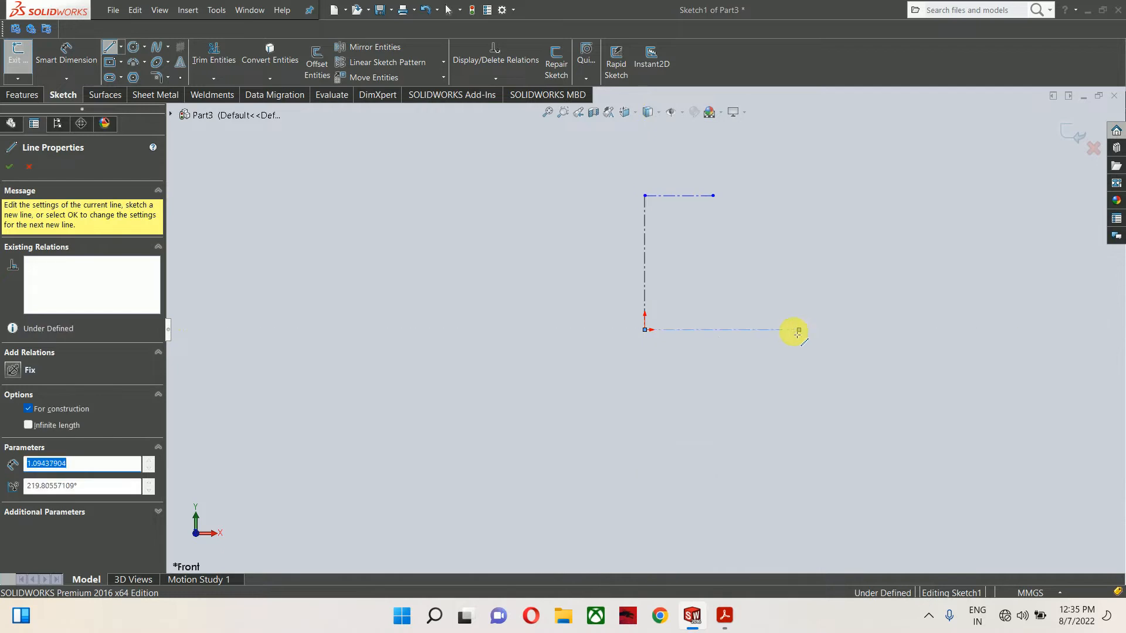
key("Escape")
- Place a sketch point just below the upper construction line, at about X 17 mm, Y 61 mm
scroll(727, 264, "down", 3)
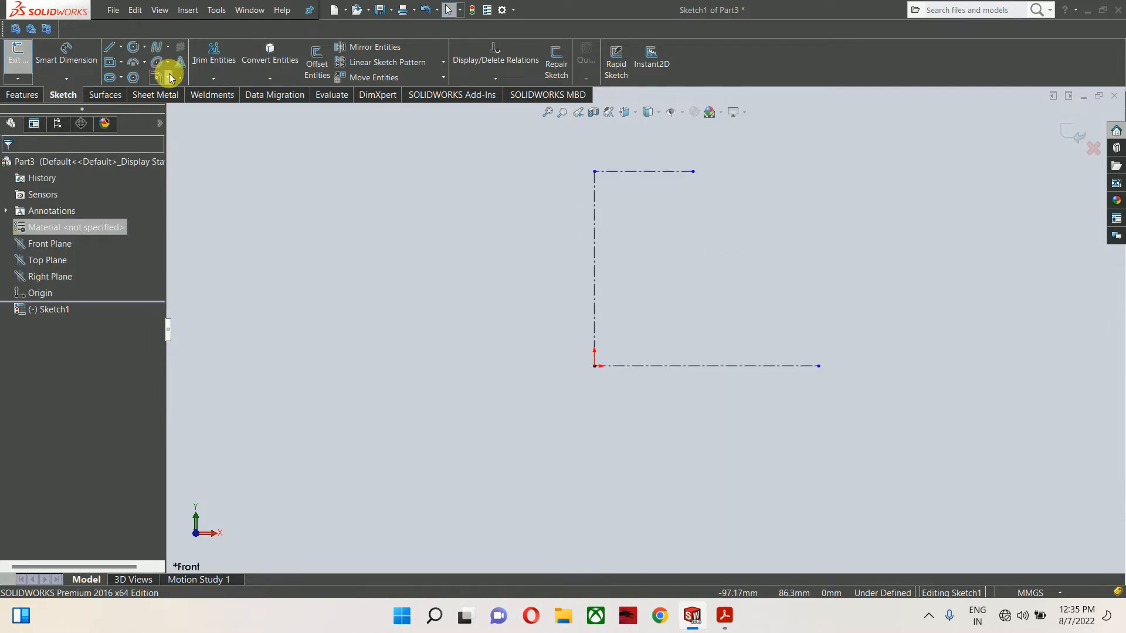
left_click(179, 76)
scroll(762, 240, "down", 2)
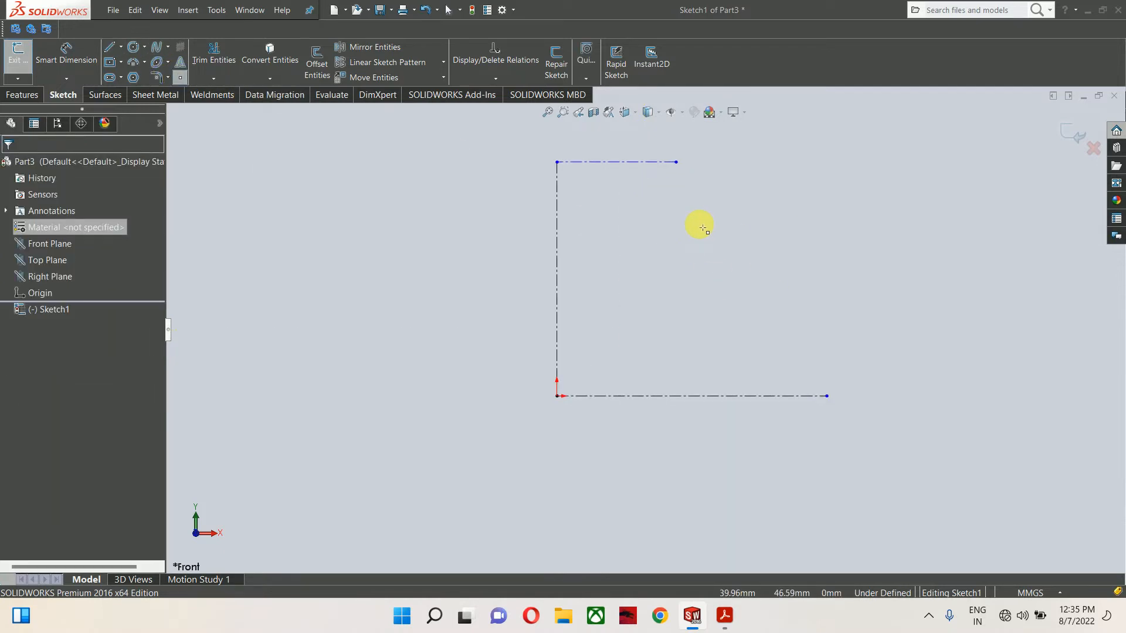
left_click(623, 176)
scroll(671, 213, "down", 2)
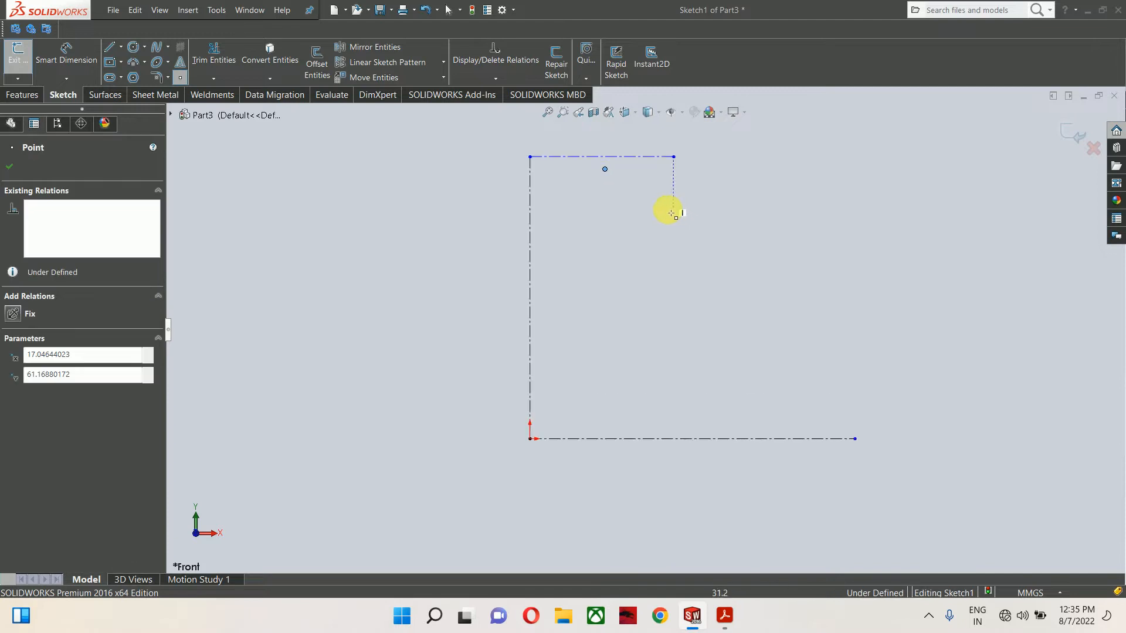
- Consult the drawing and place four more sketch points descending outward, with the last one lying on the lower horizontal construction line
left_click(730, 614)
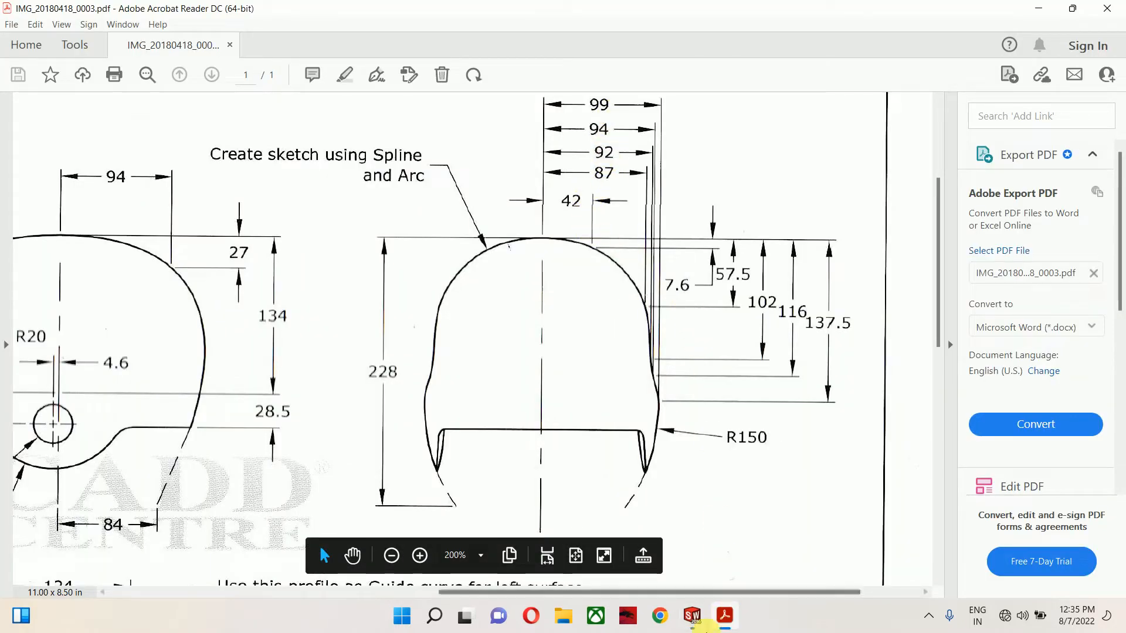
left_click(693, 616)
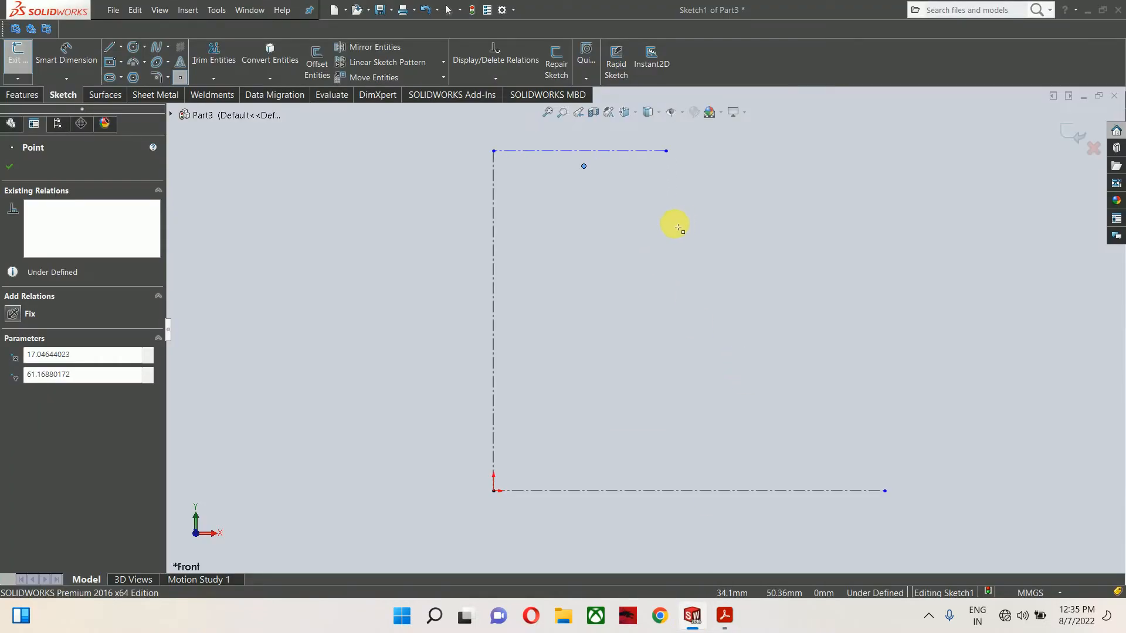
left_click(654, 224)
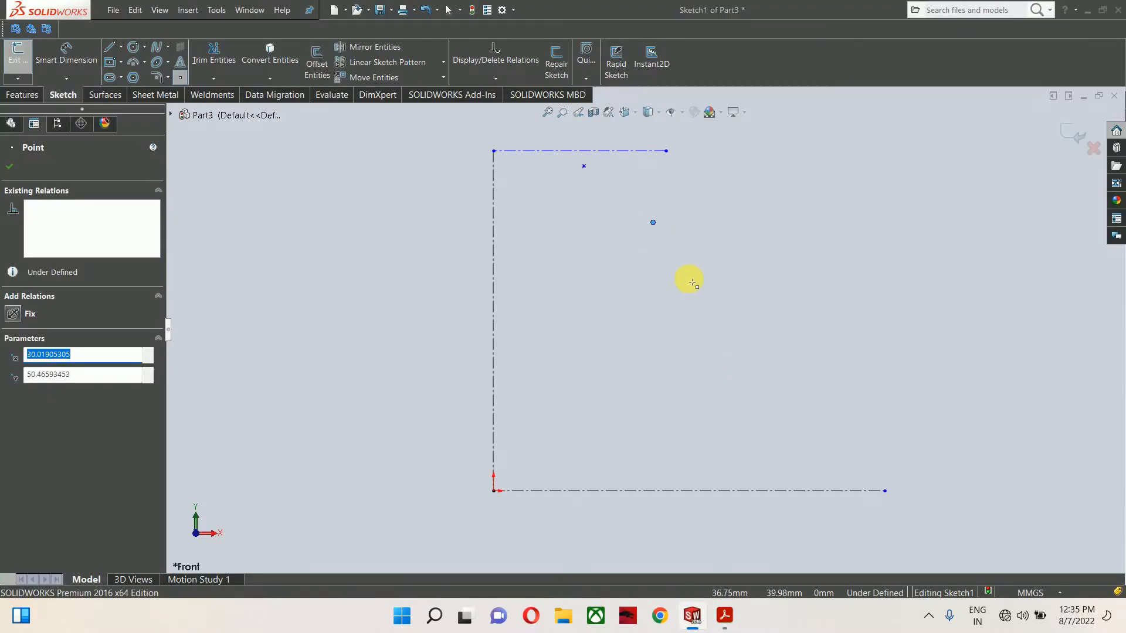
left_click(710, 298)
left_click(731, 371)
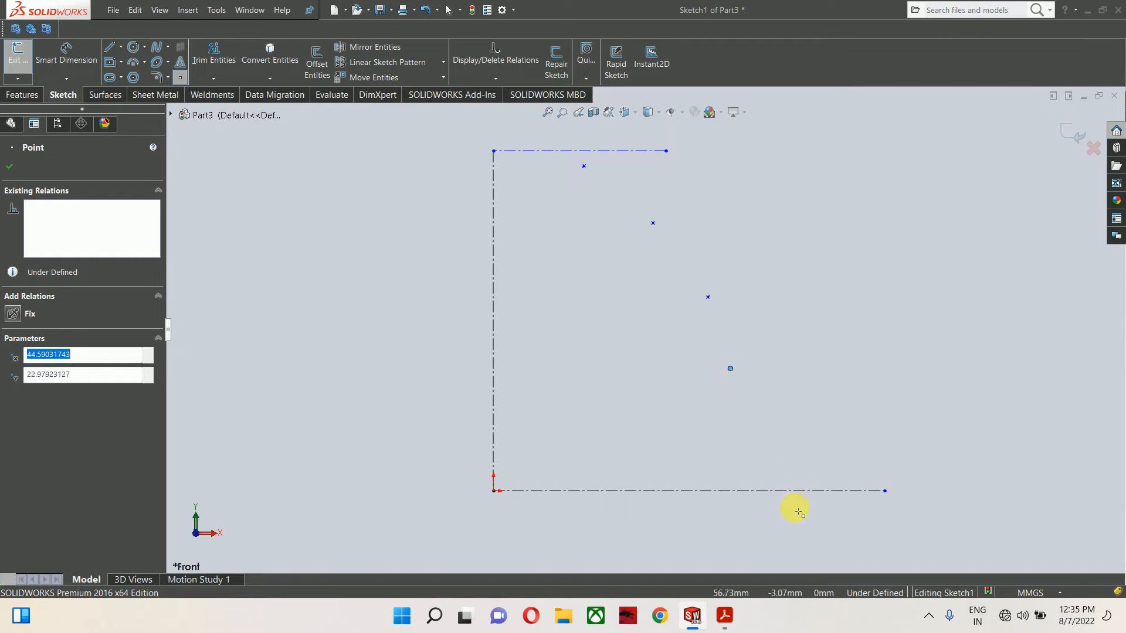
key("Escape")
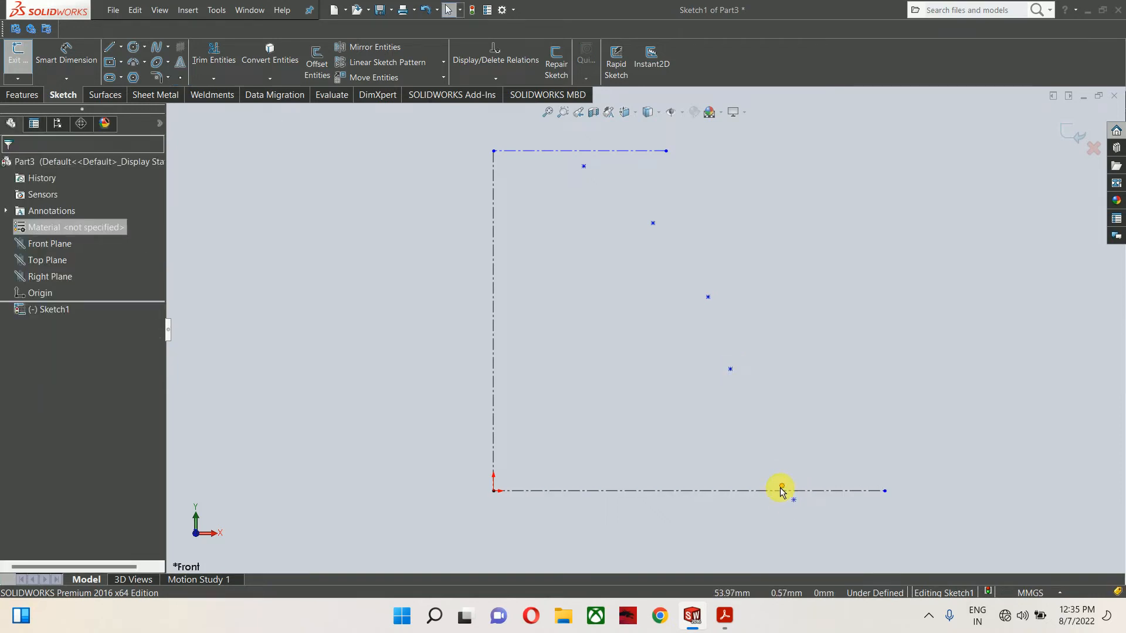
left_click(783, 490)
left_click(734, 504)
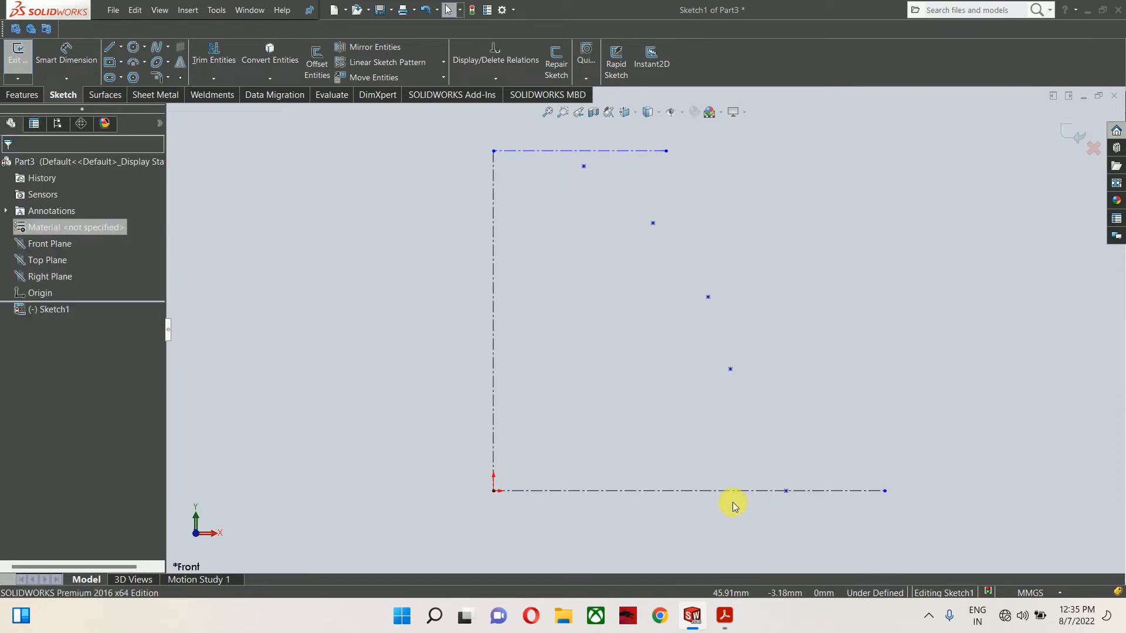
- Dimension the first sketch point horizontally from the vertical construction line at 42 mm, as given in the drawing
right_click_drag(595, 332, 580, 235)
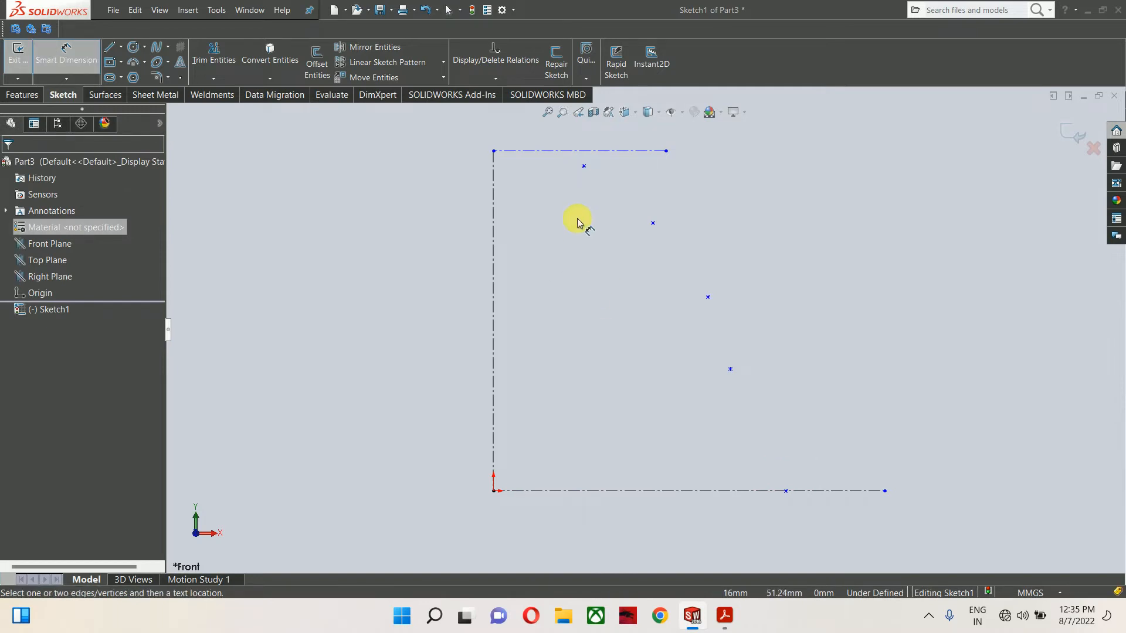
left_click(492, 181)
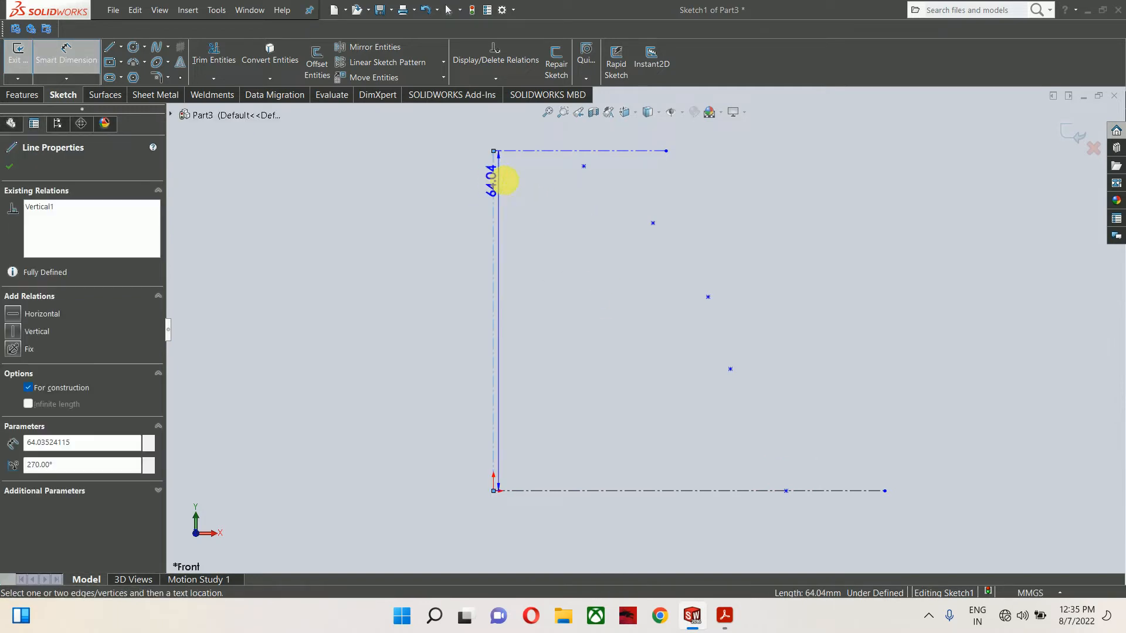
left_click(583, 167)
scroll(580, 170, "up", 3)
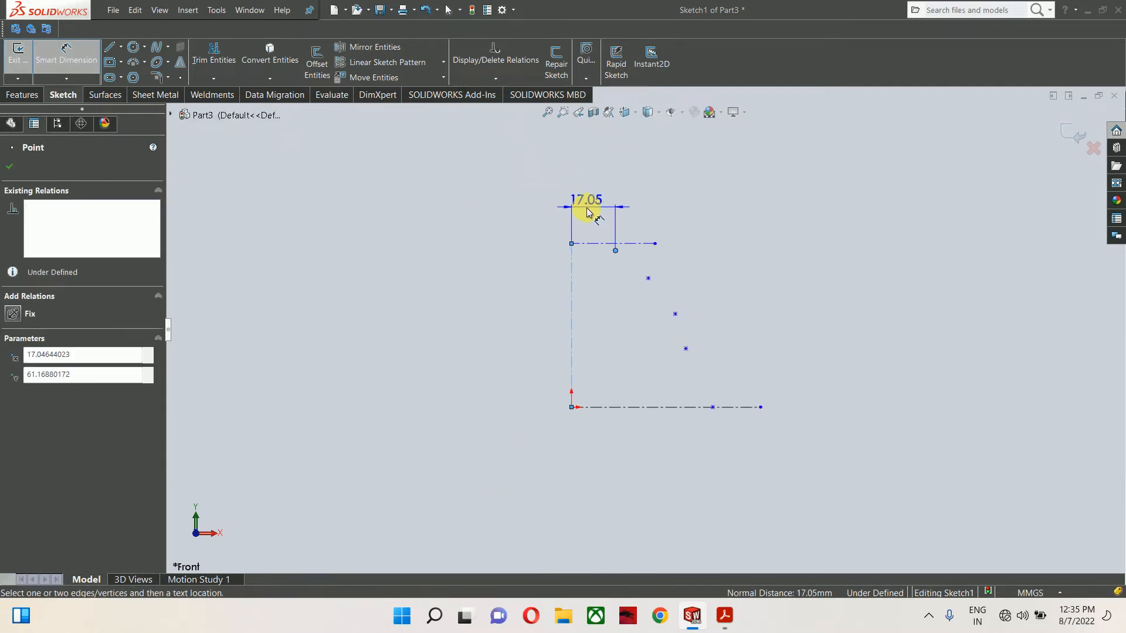
left_click(589, 212)
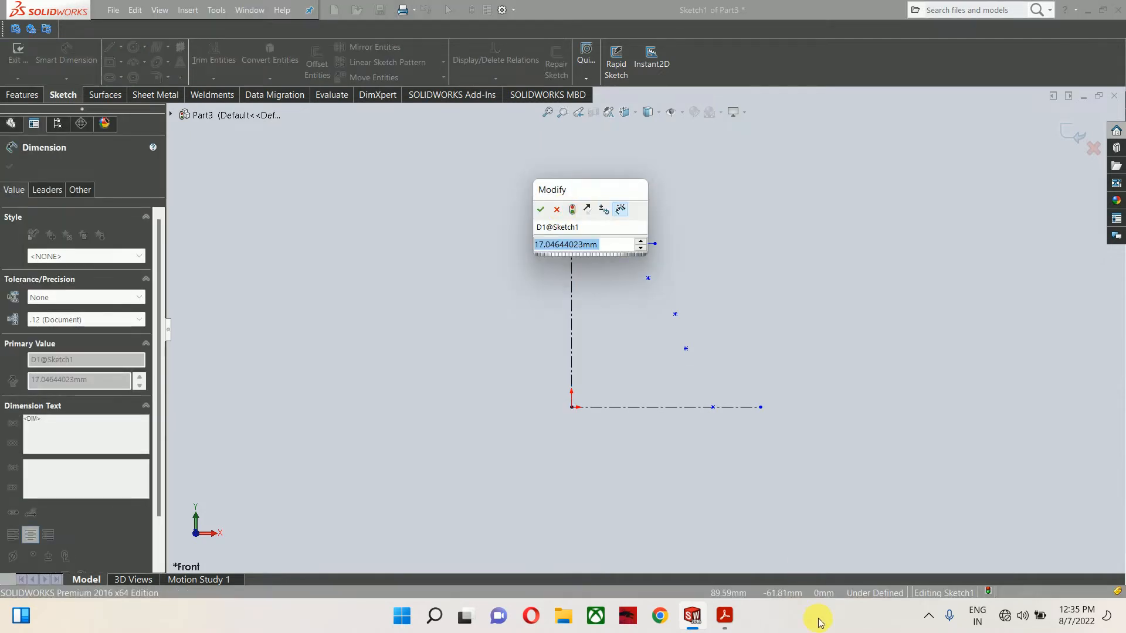
left_click(723, 616)
left_click(726, 623)
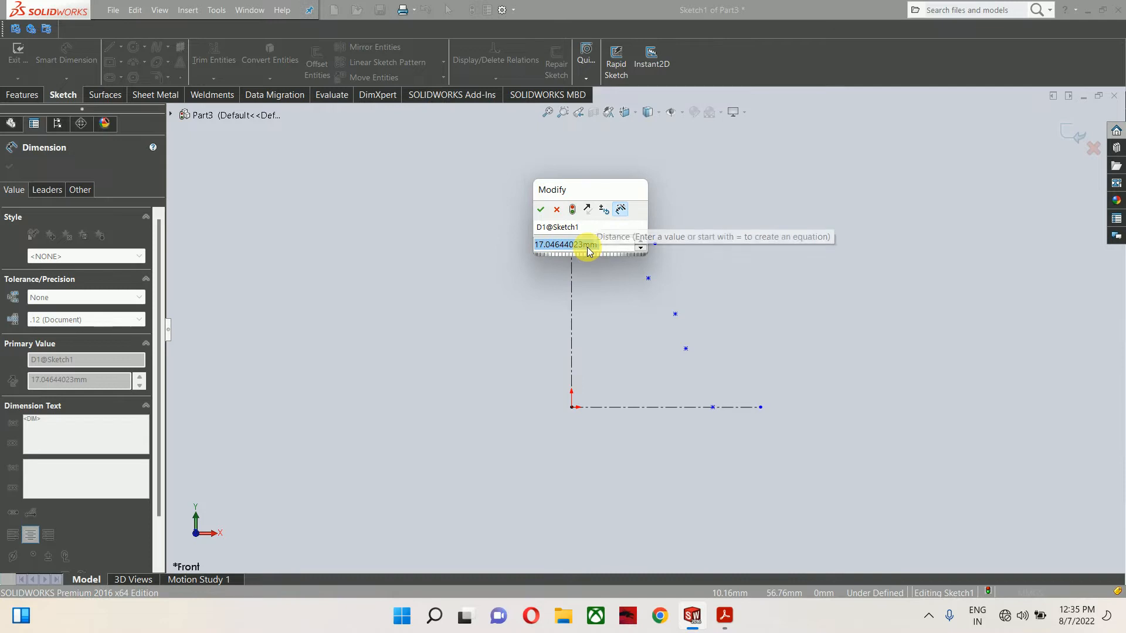
type("42")
key("Return")
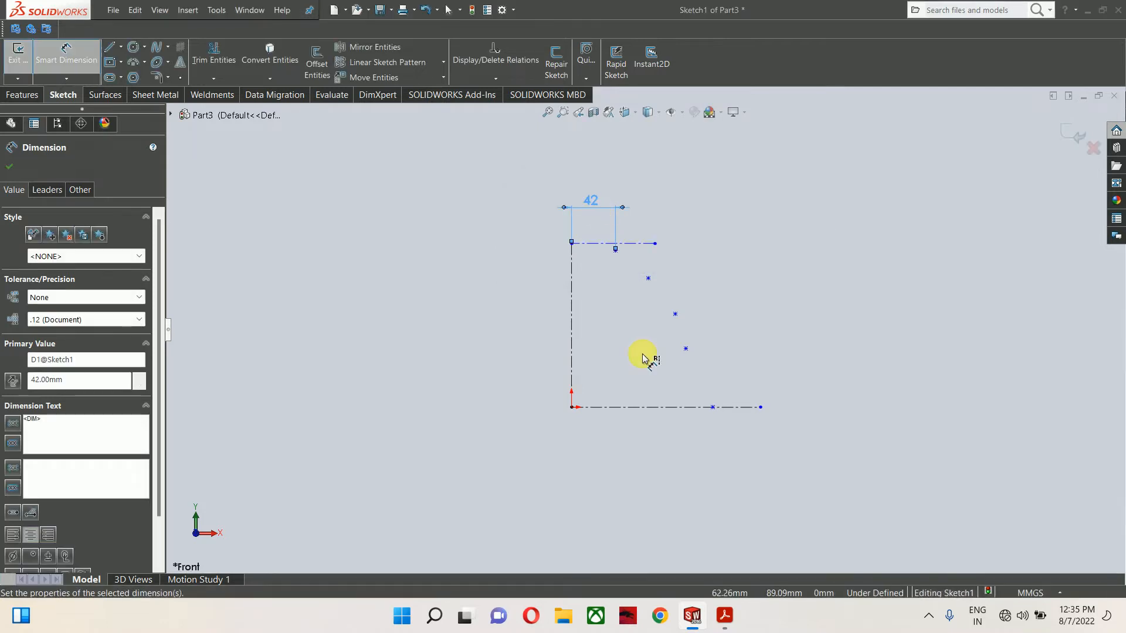
- Check the front view's widths in the drawing and dimension the second point 87 mm from the vertical construction line
left_click(719, 627)
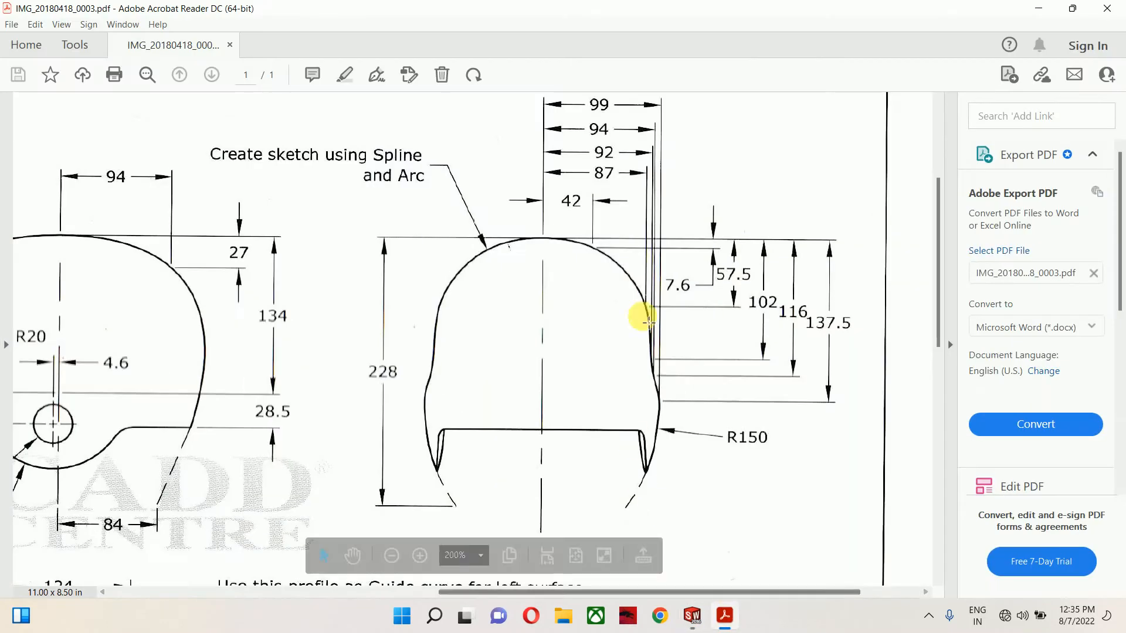
scroll(619, 179, "up", 1)
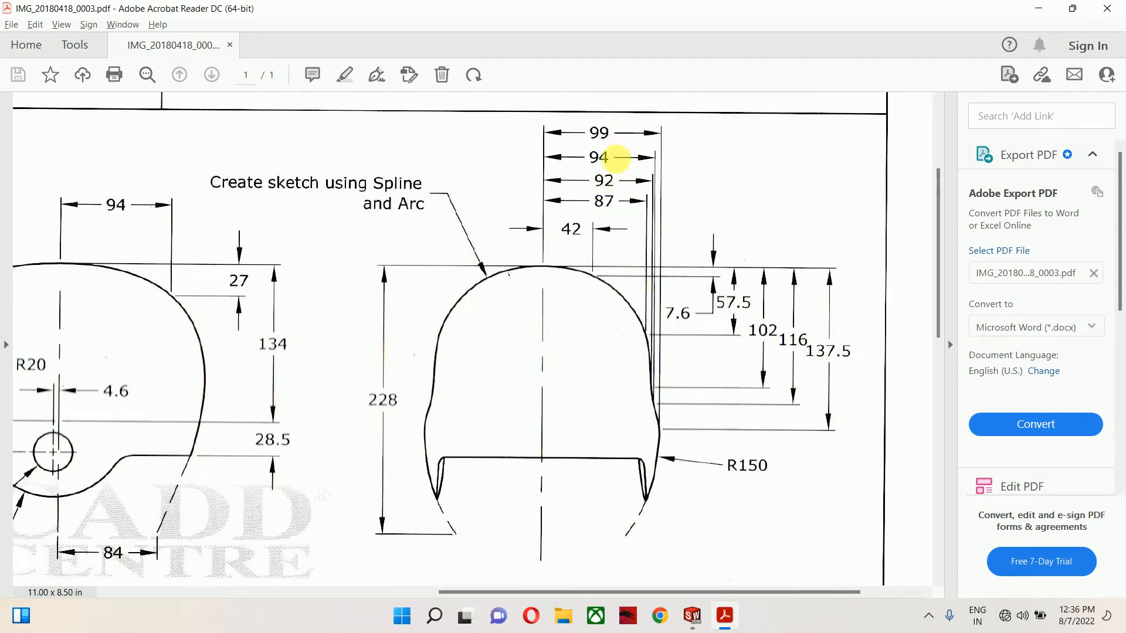
key("alt+Tab")
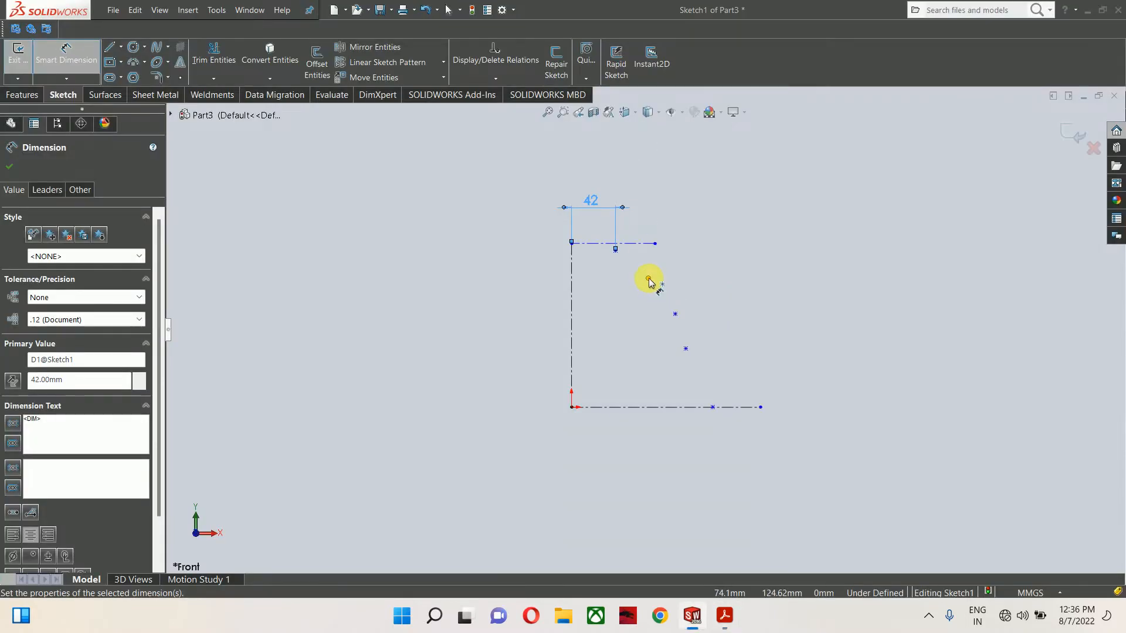
left_click(647, 280)
left_click(571, 252)
left_click(605, 173)
type("87")
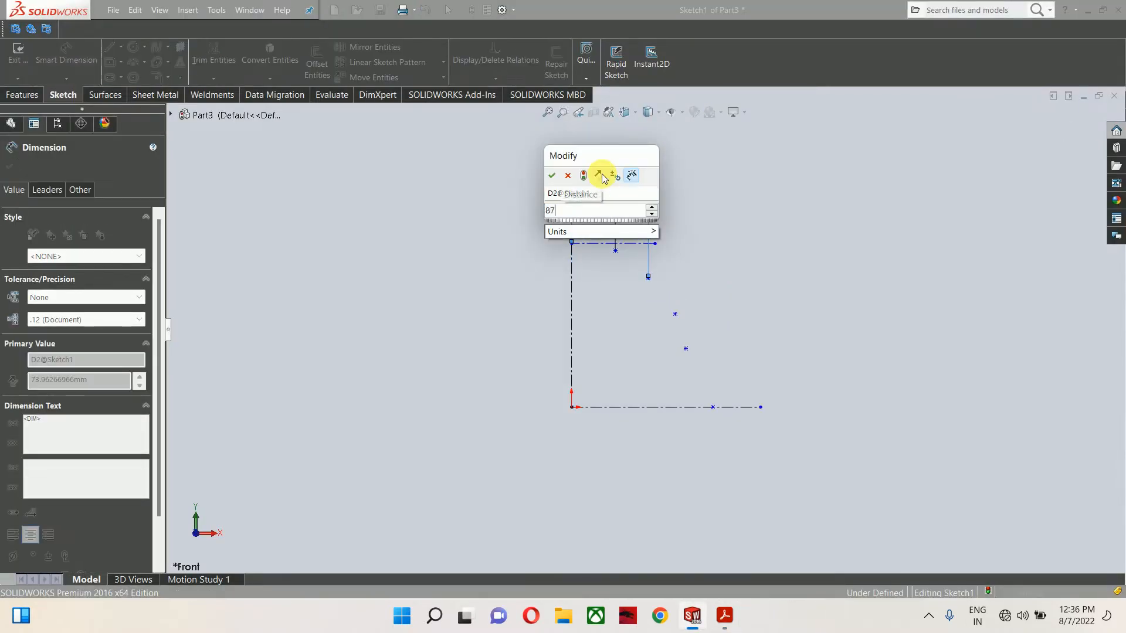
key("Return")
- Dimension the third sketch point 92 mm horizontally from the vertical construction line
left_click(672, 317)
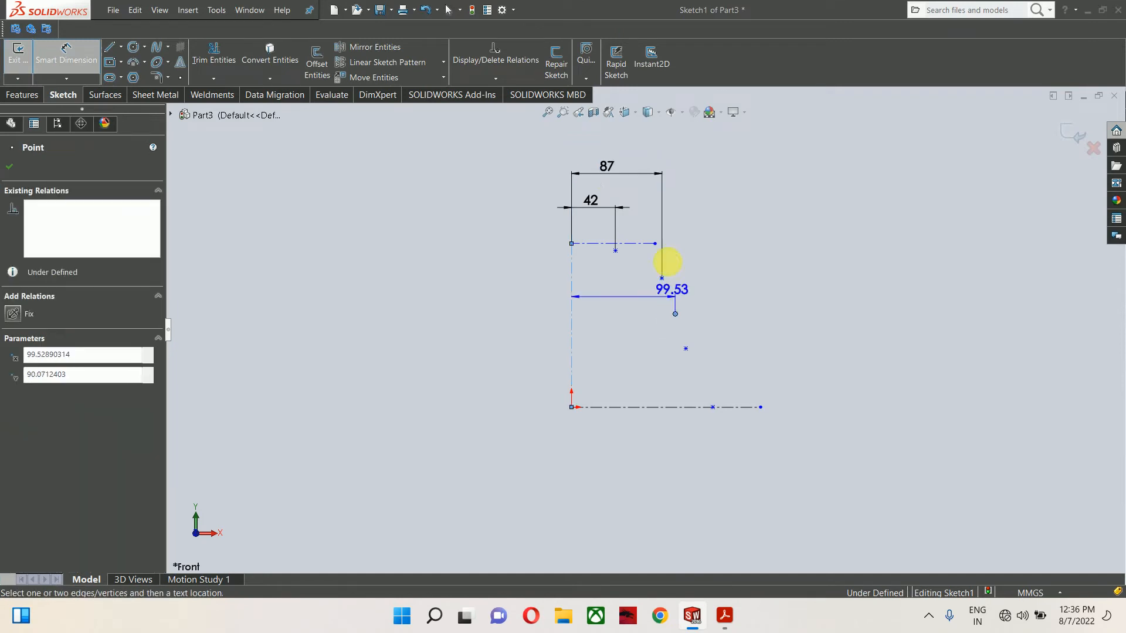
scroll(664, 241, "up", 2)
left_click(645, 207)
type("92")
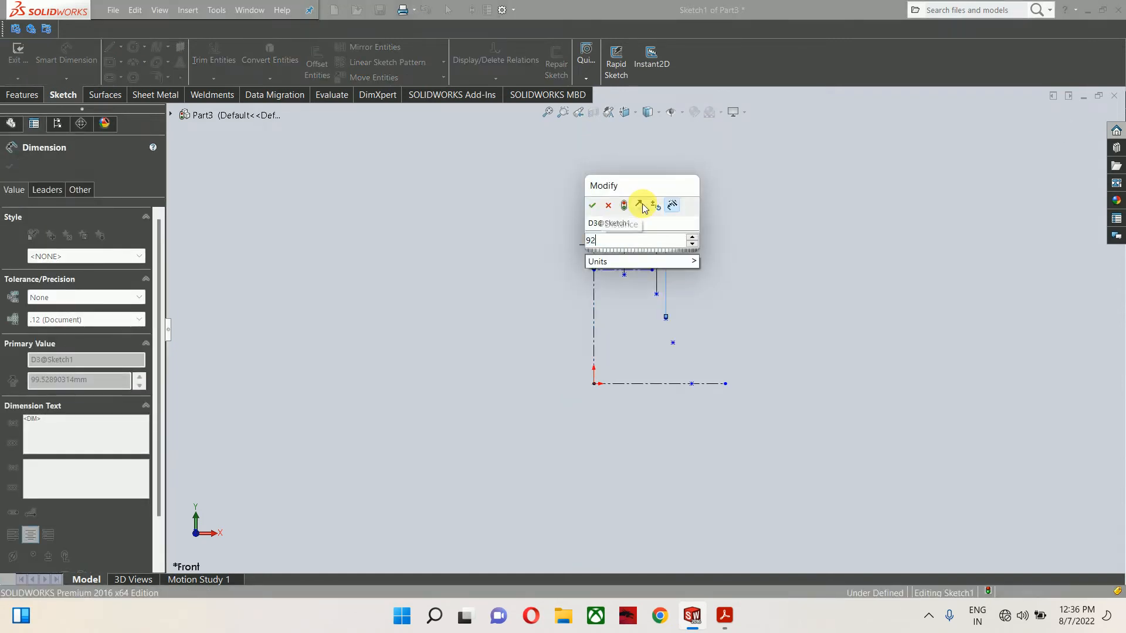
key("Return")
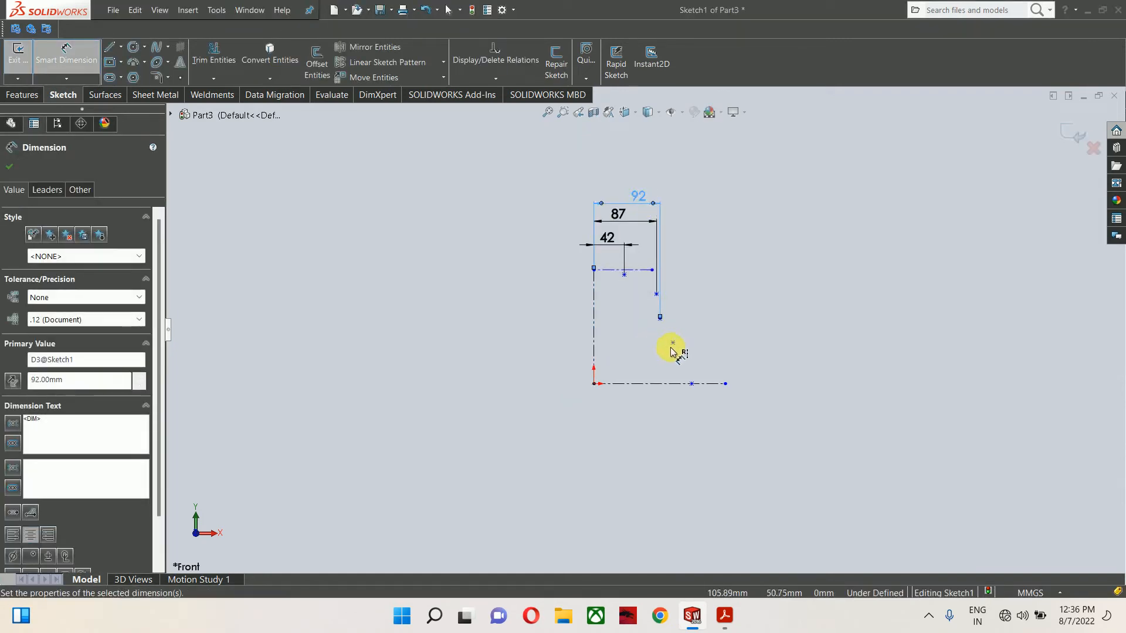
- Dimension the fourth sketch point 94 mm horizontally from the vertical construction line
left_click(672, 344)
left_click(652, 187)
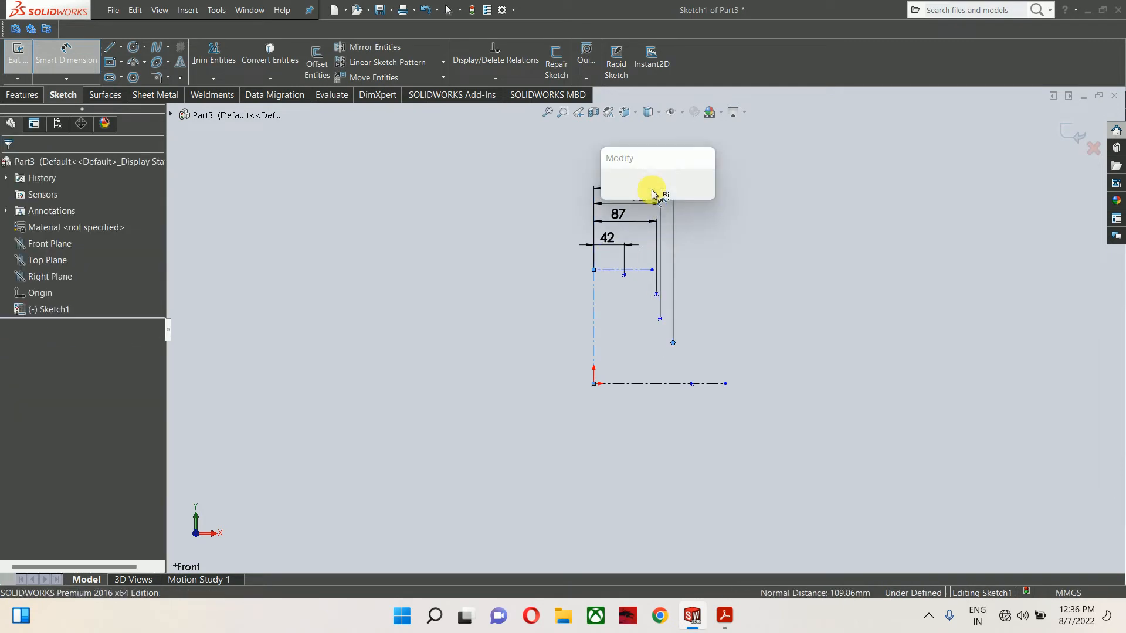
type("94")
key("Return")
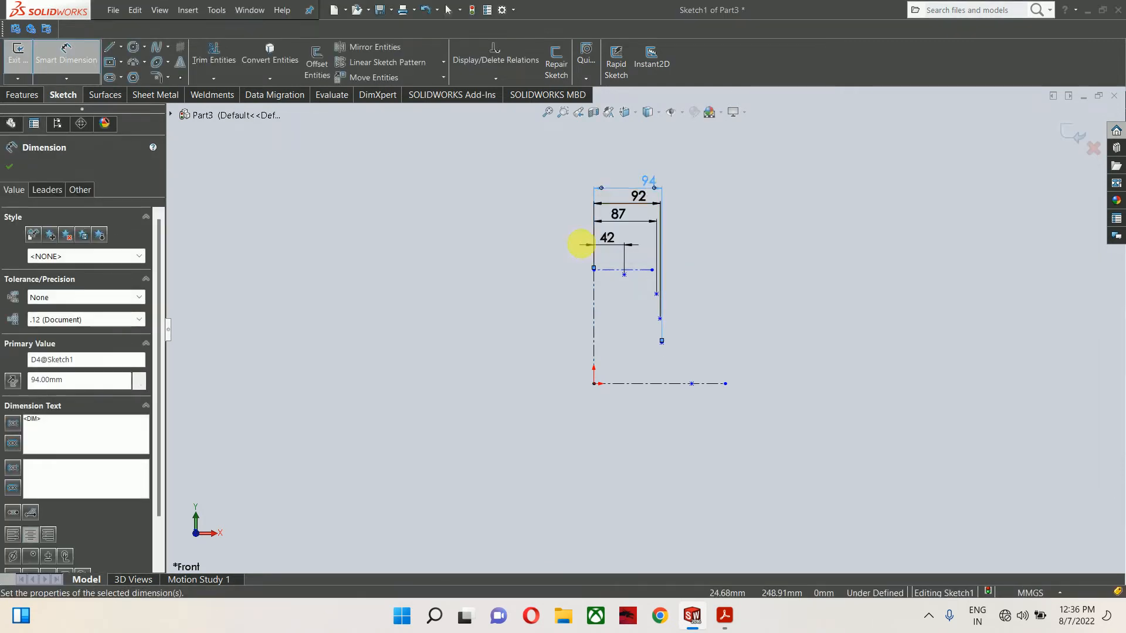
- Dimension the fifth sketch point, on the horizontal construction line through the origin, 99 mm from the vertical construction line
left_click(692, 384)
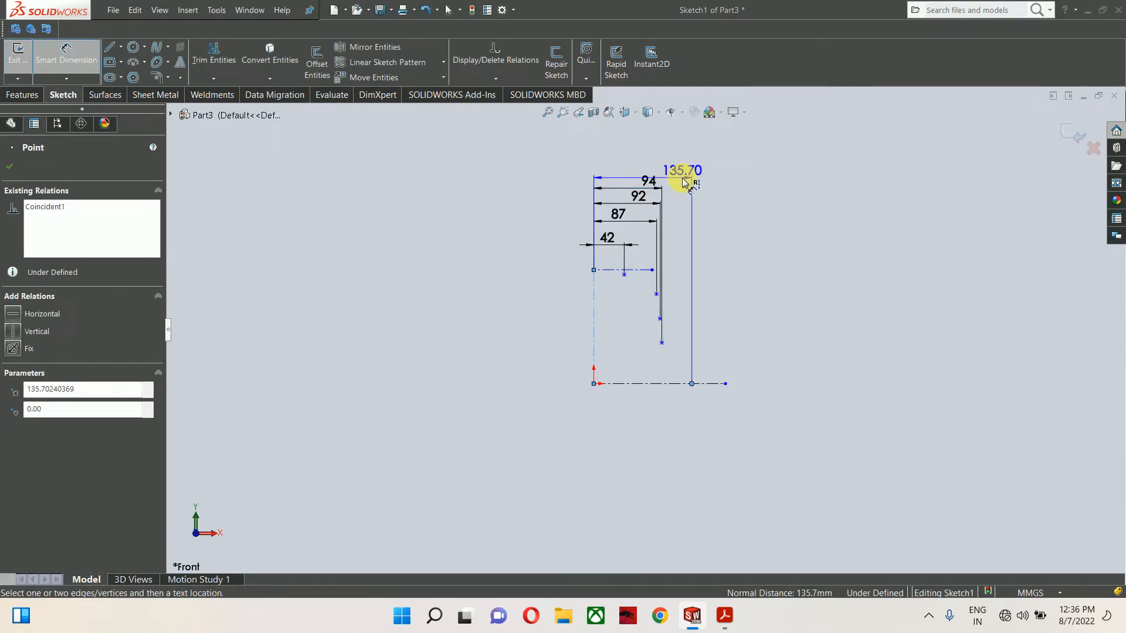
left_click(680, 177)
type("99")
key("Return")
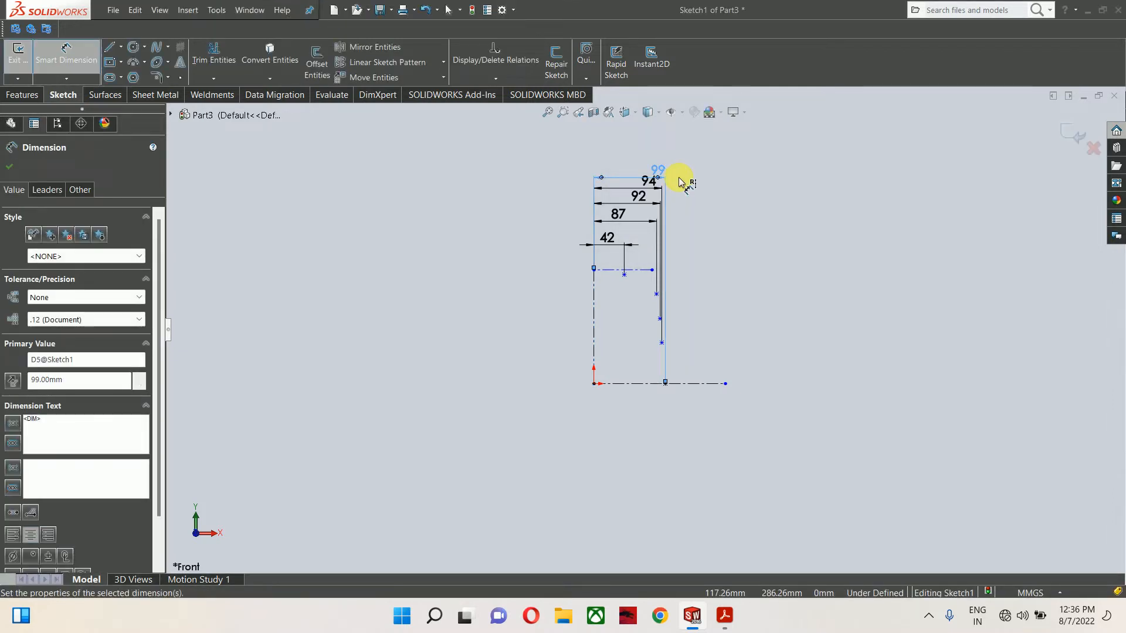
- Check the front view's heights in the PDF drawing and dimension the first point 7.6 mm below the upper horizontal construction line
left_click(735, 620)
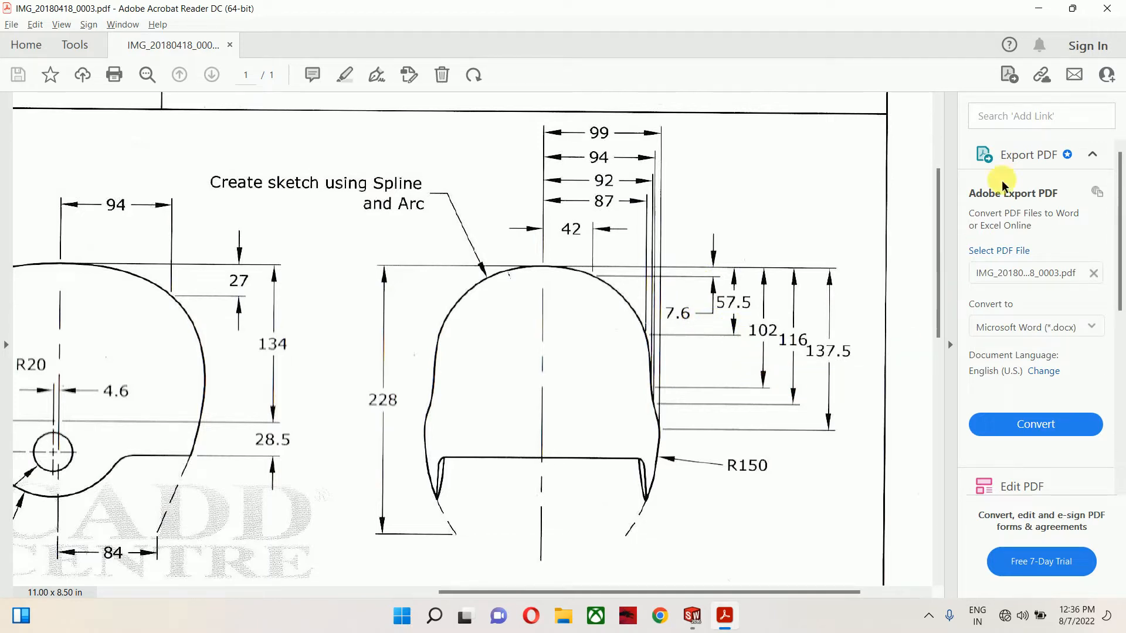
left_click(1043, 7)
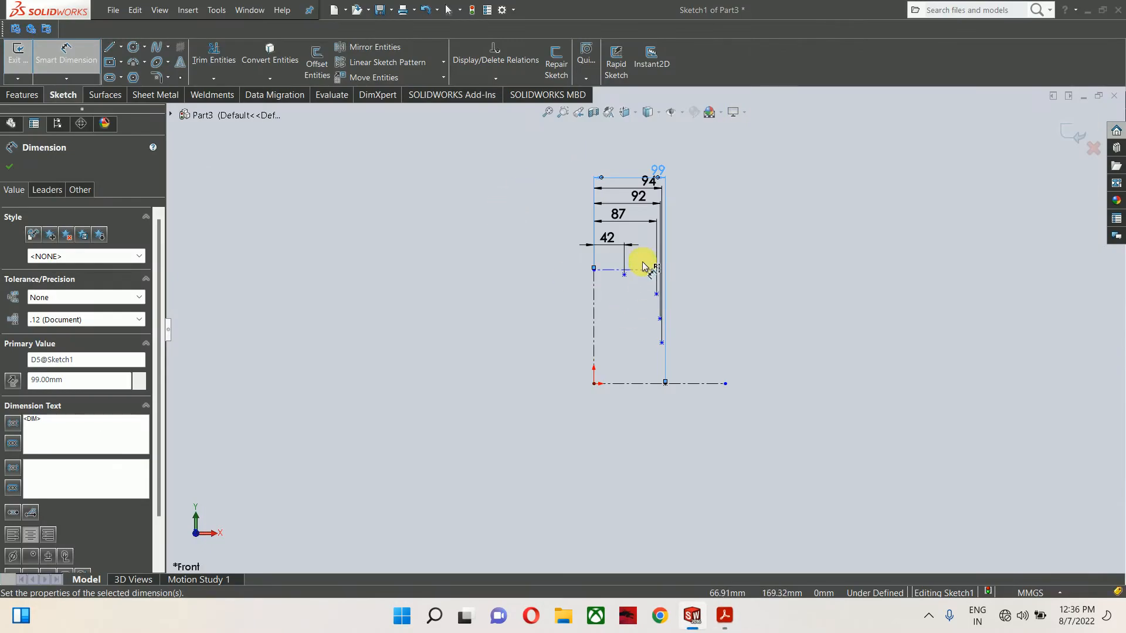
scroll(643, 261, "up", 3)
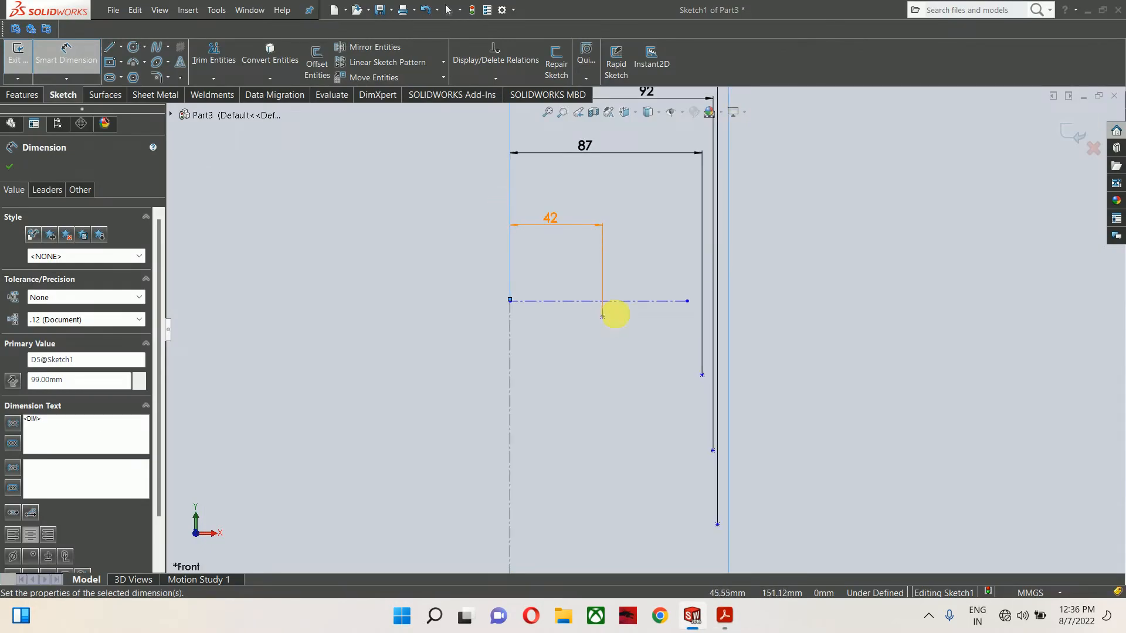
left_click(625, 302)
left_click(602, 317)
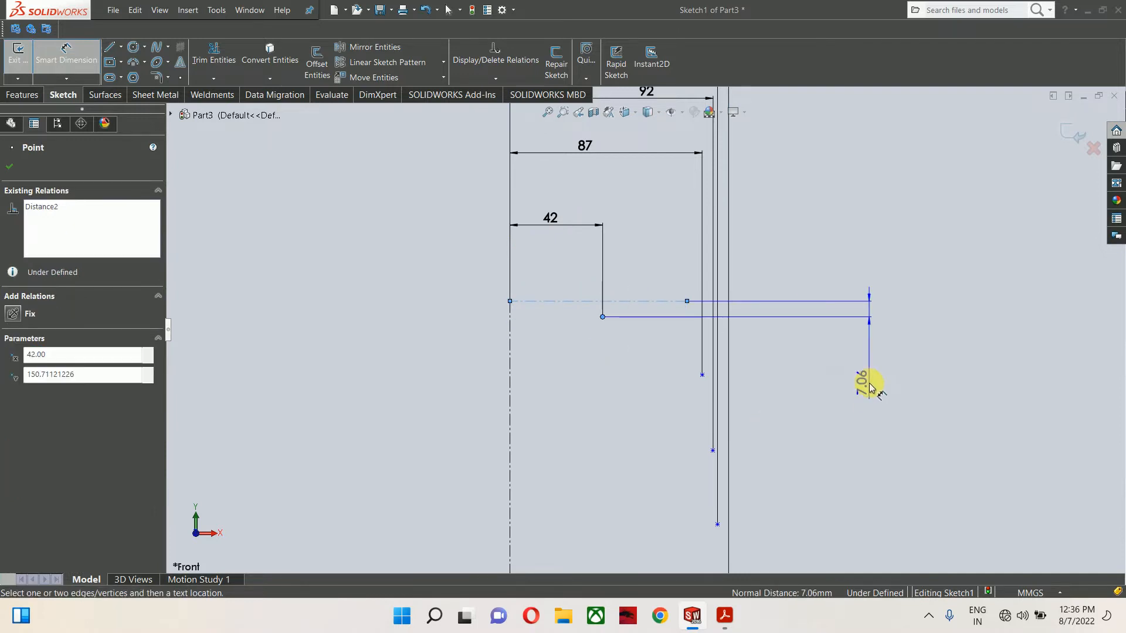
left_click(869, 382)
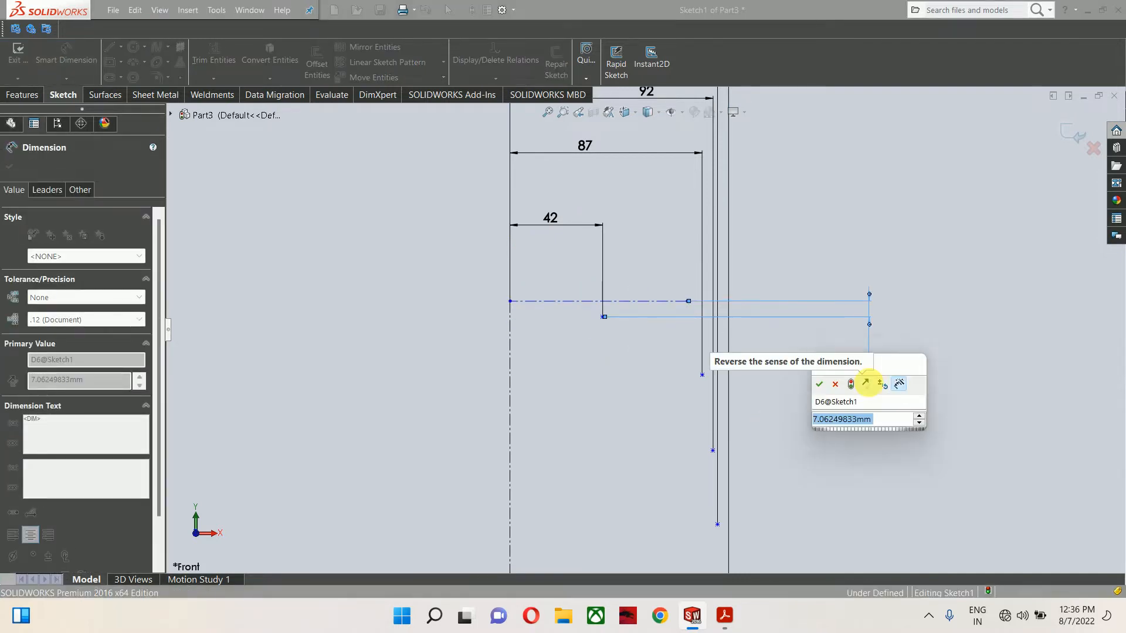
type("7.6")
key("Return")
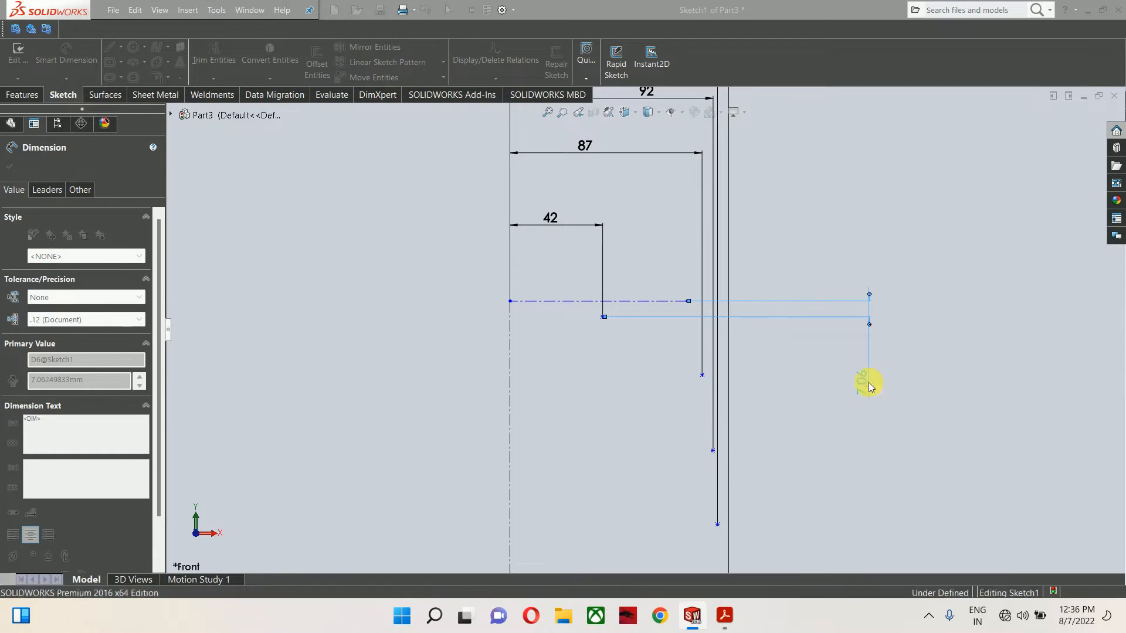
- Dimension the second sketch point 57.5 mm vertically from the upper horizontal construction line
left_click(702, 375)
left_click(950, 358)
type("57")
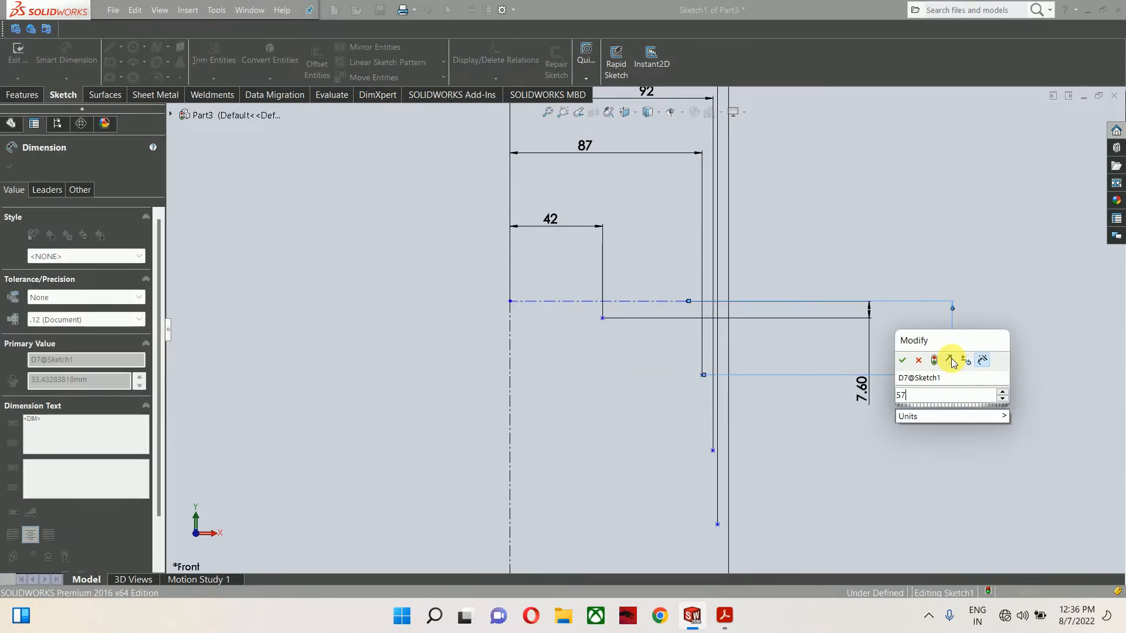
type(".5")
key("Return")
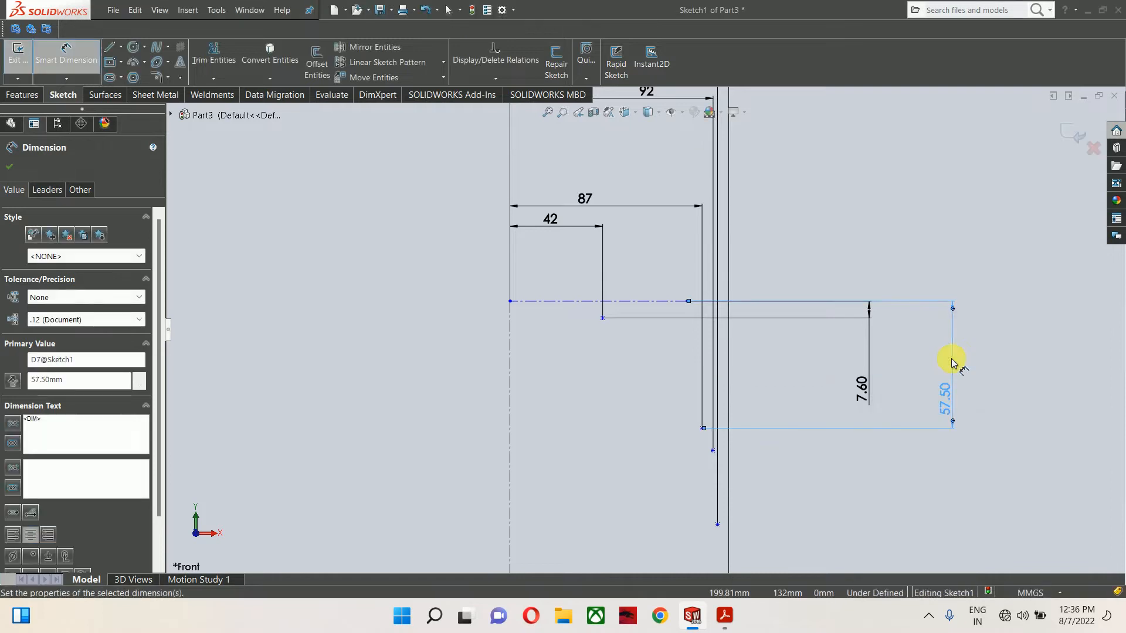
- Check the next height in the drawing and dimension the third sketch point 102 mm below the upper construction line
left_click(724, 617)
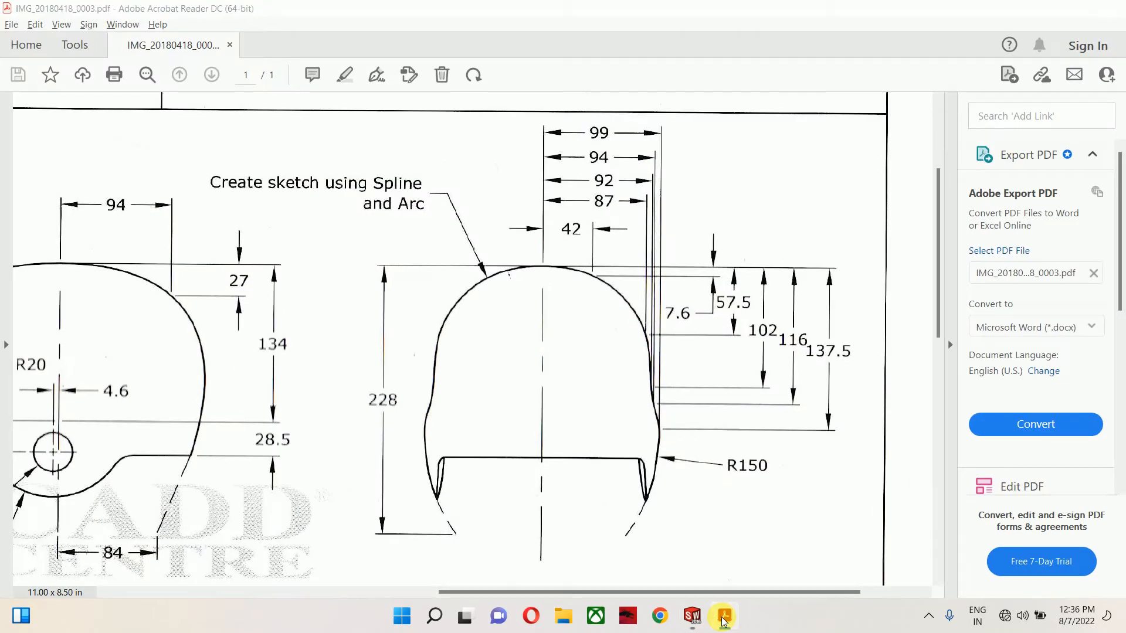
left_click(724, 617)
left_click(712, 451)
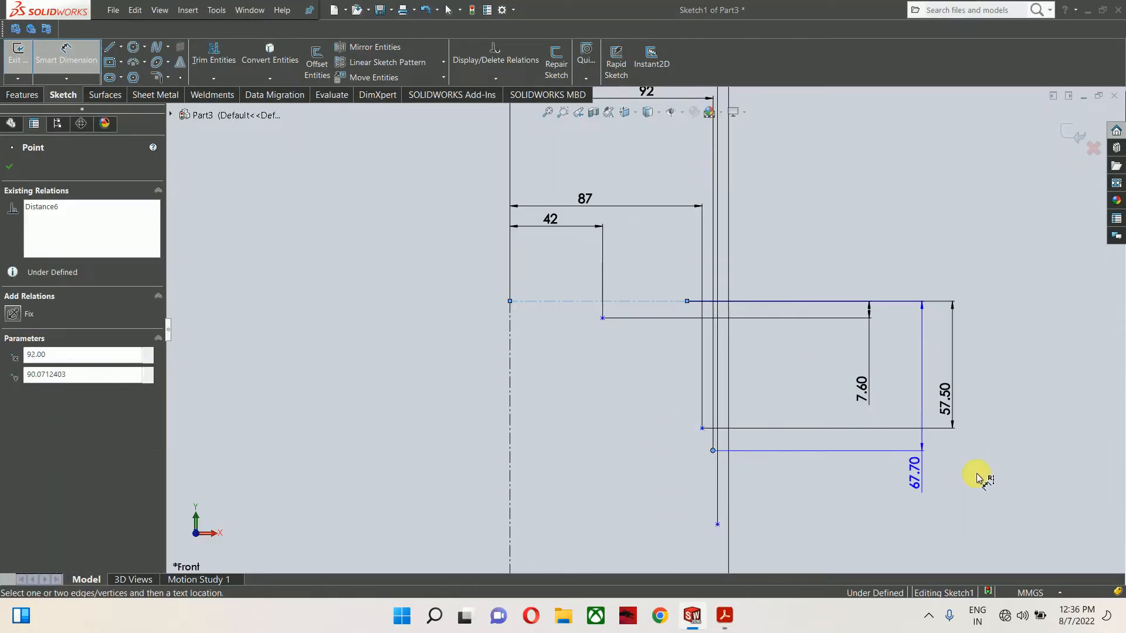
left_click(970, 425)
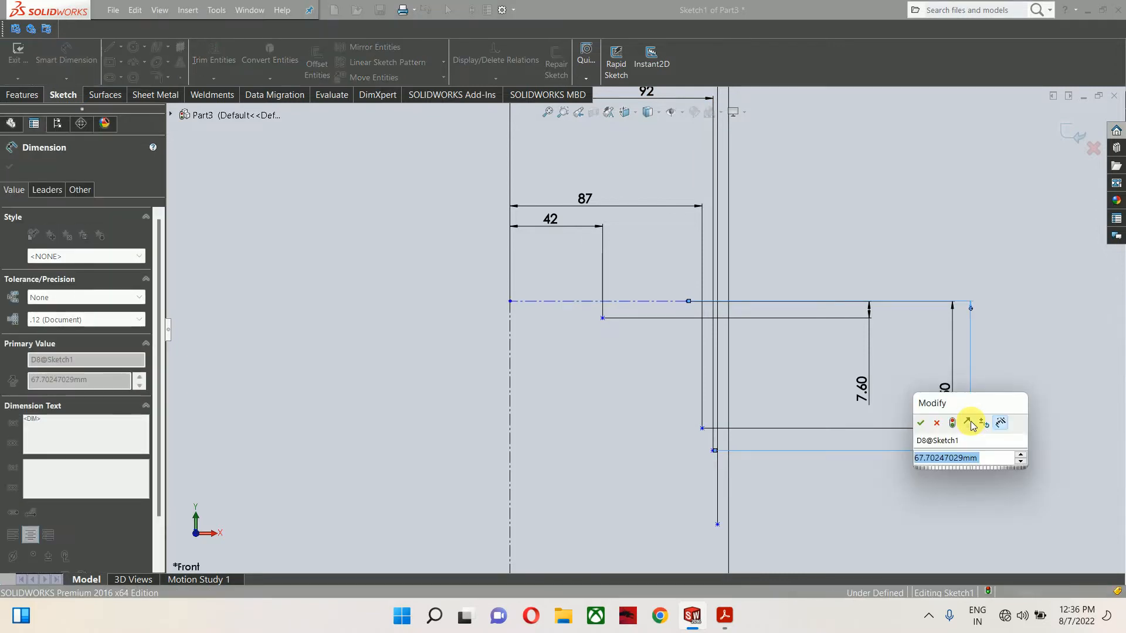
type("75")
key("Return")
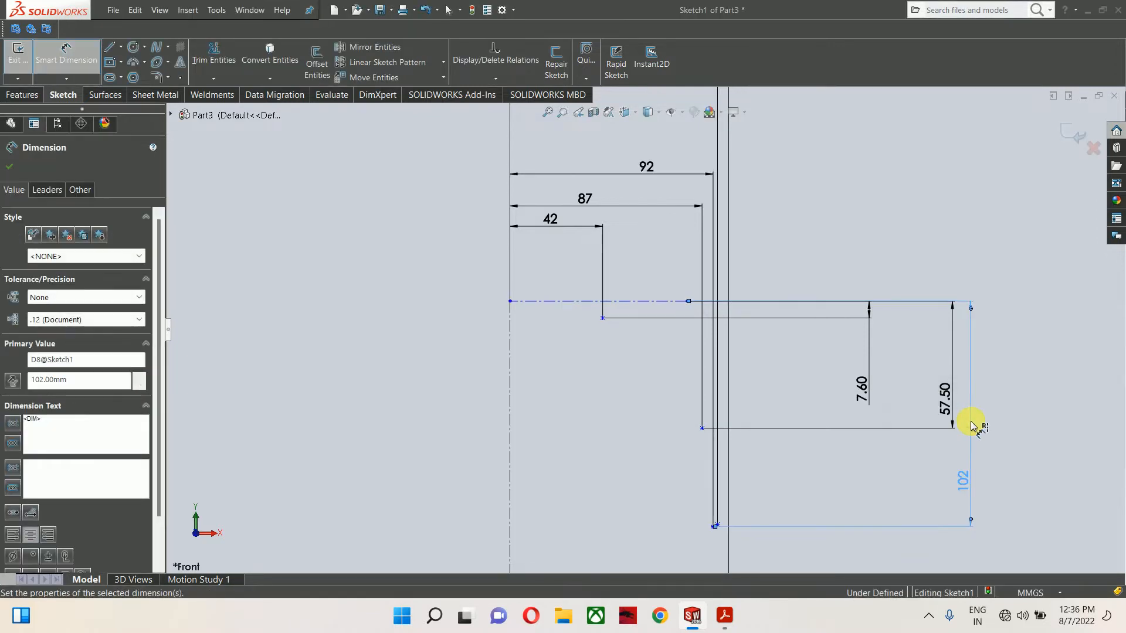
- Dimension the fourth sketch point 116 mm vertically from the upper horizontal construction line
scroll(709, 516, "down", 3)
scroll(708, 515, "down", 2)
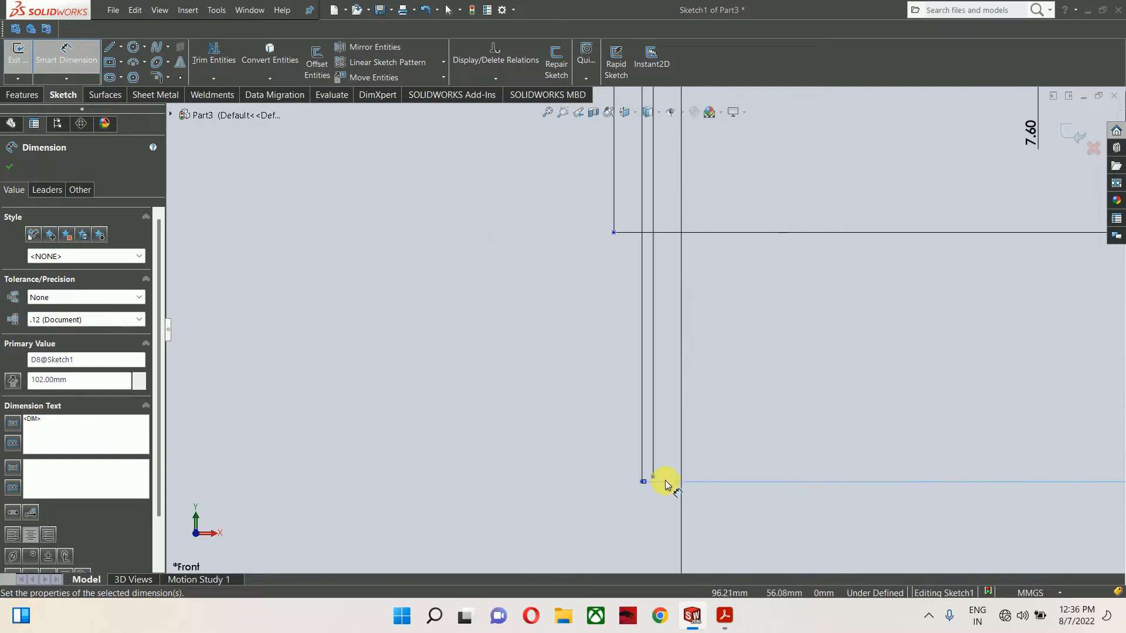
left_click(648, 476)
scroll(821, 463, "up", 3)
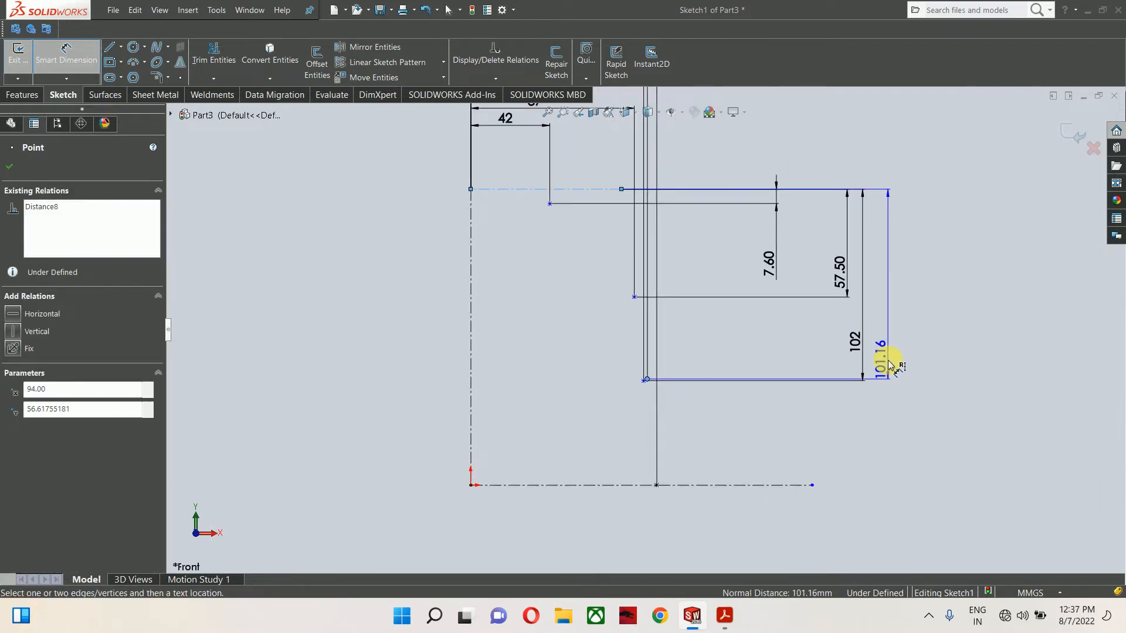
left_click(884, 368)
type("116")
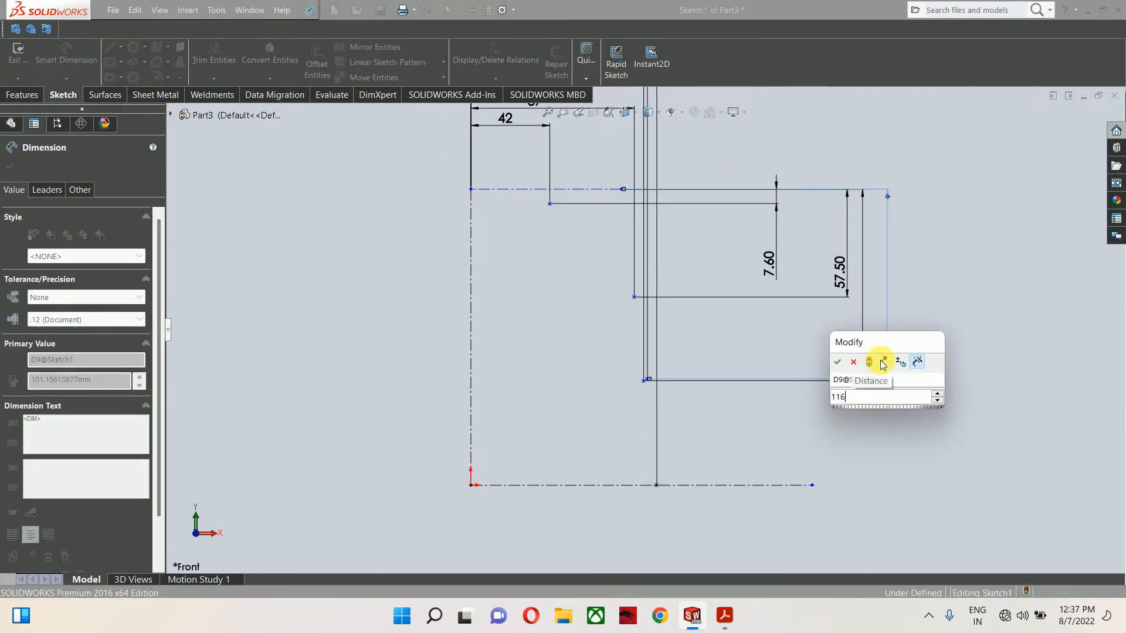
key("Return")
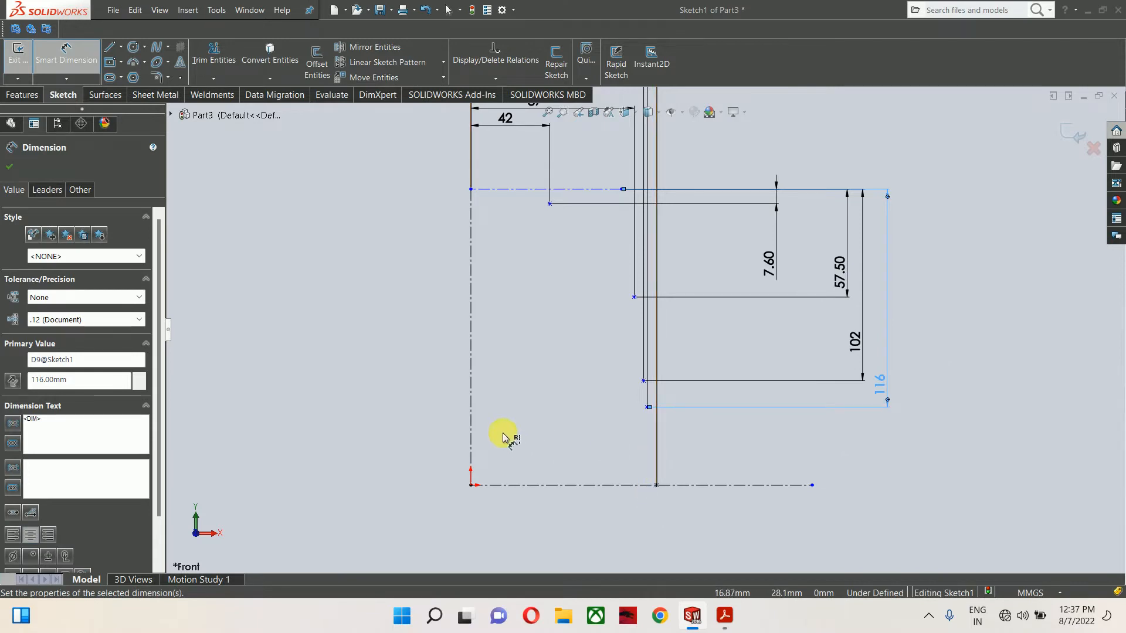
- Check the remaining height in the drawing and set the vertical construction line's length to 137.5 mm
left_click(723, 620)
left_click(724, 621)
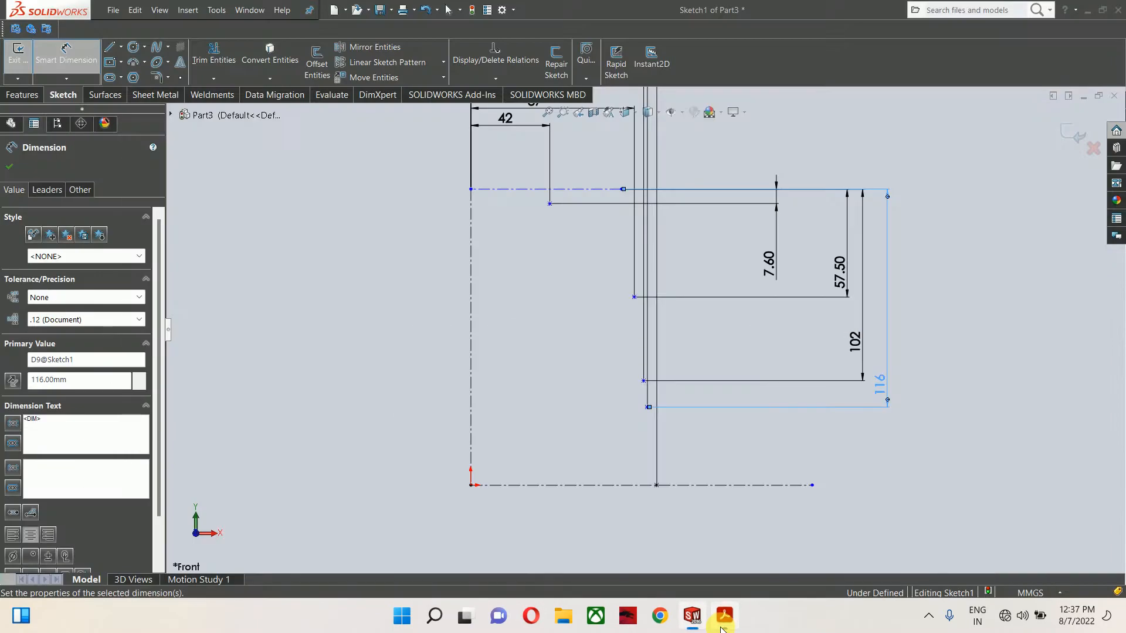
left_click(723, 621)
left_click(723, 620)
left_click(470, 337)
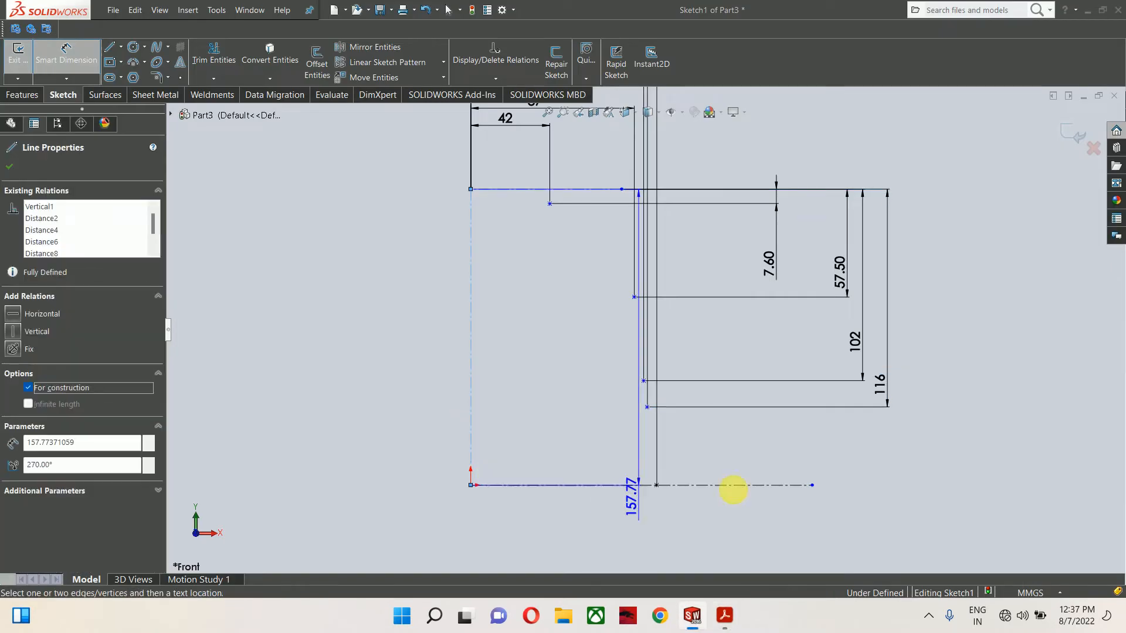
left_click(930, 368)
type("13")
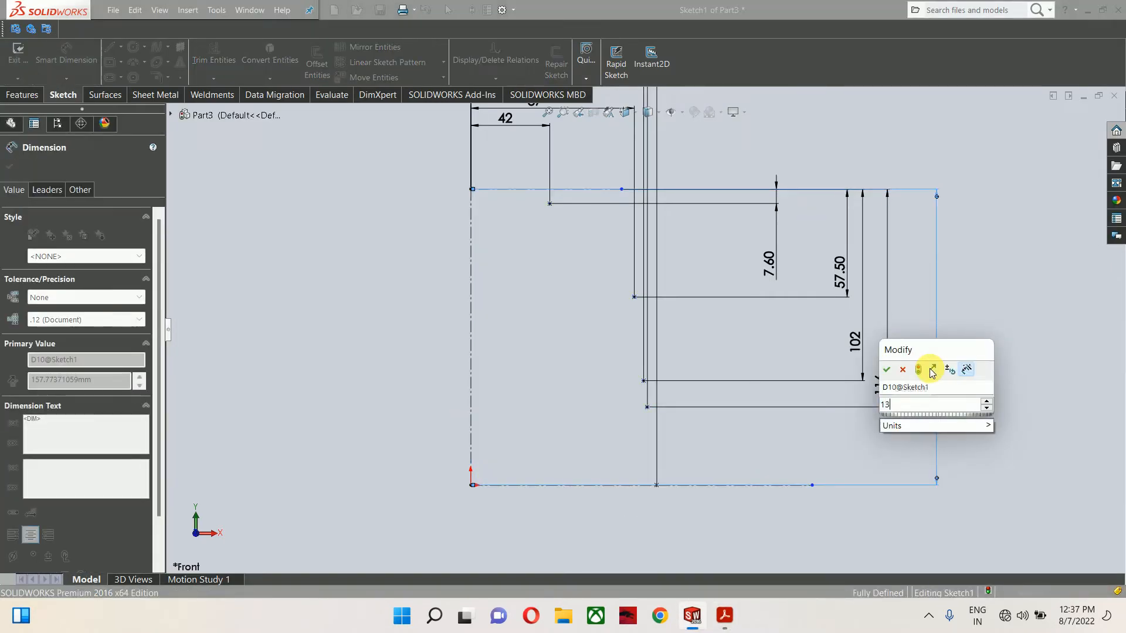
type("7.5")
key("Return")
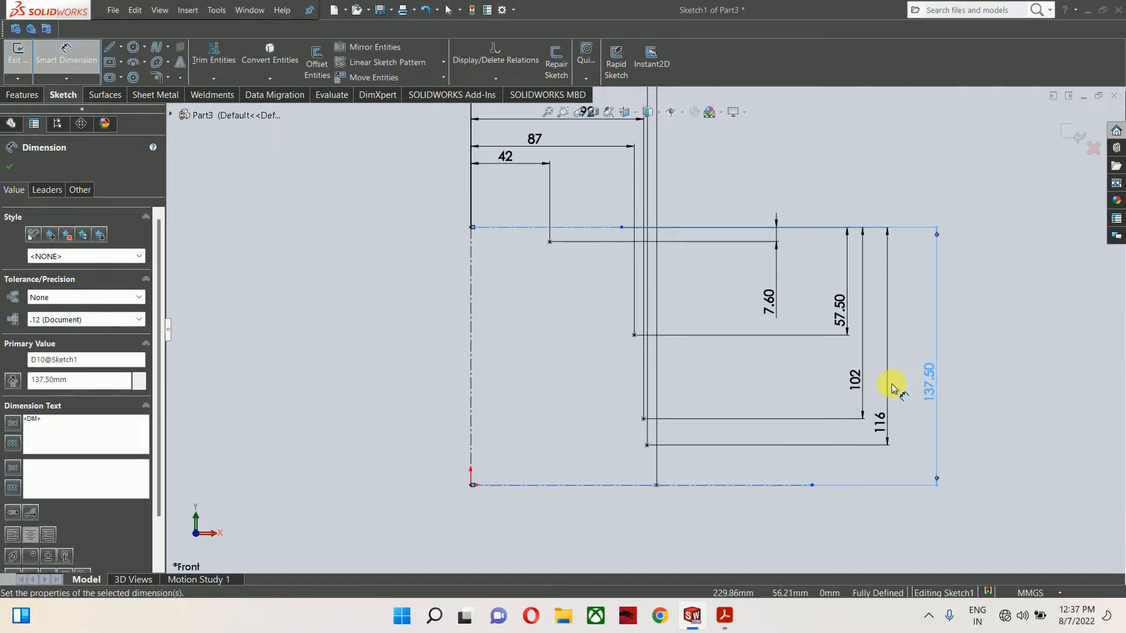
scroll(482, 229, "down", 3)
key("Escape")
scroll(713, 311, "up", 5)
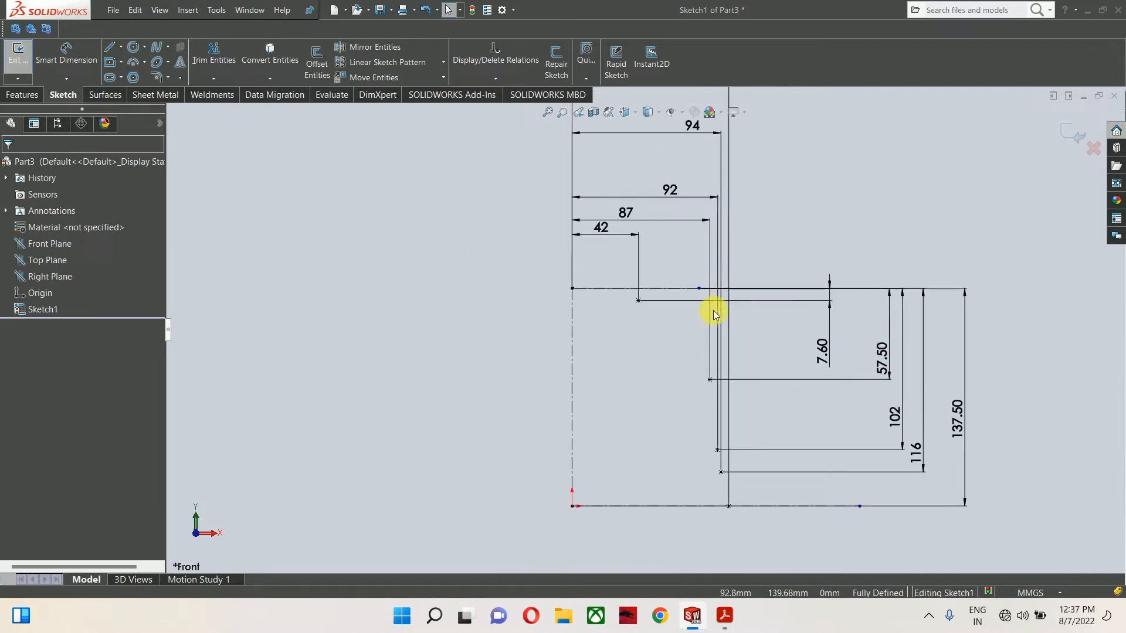
scroll(660, 399, "down", 3)
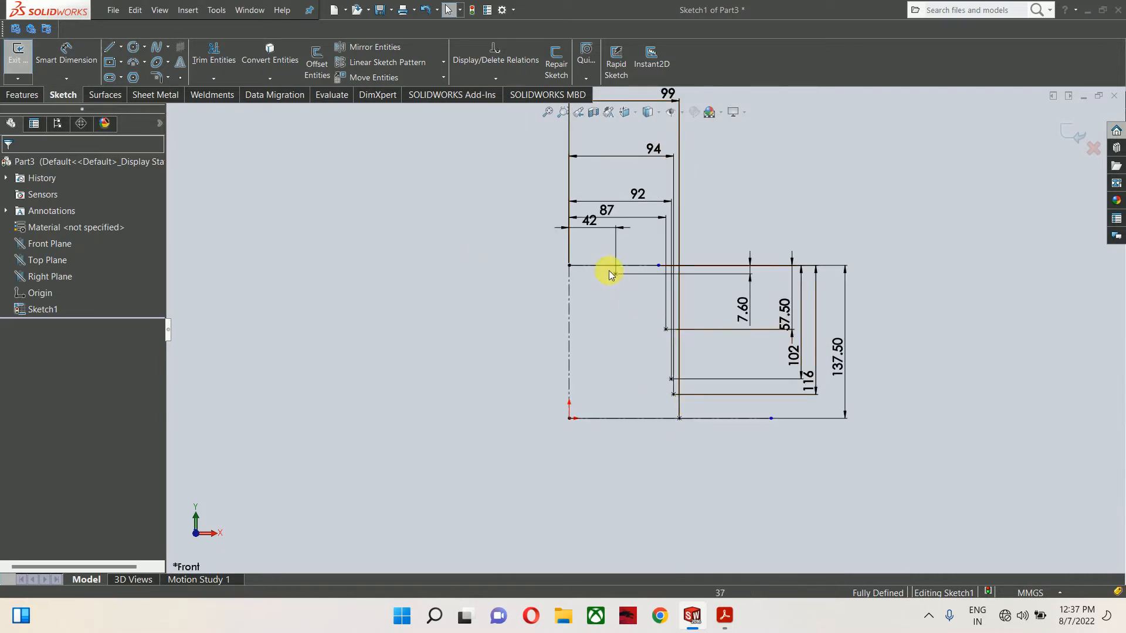
left_click_drag(597, 251, 595, 347)
left_click(594, 347)
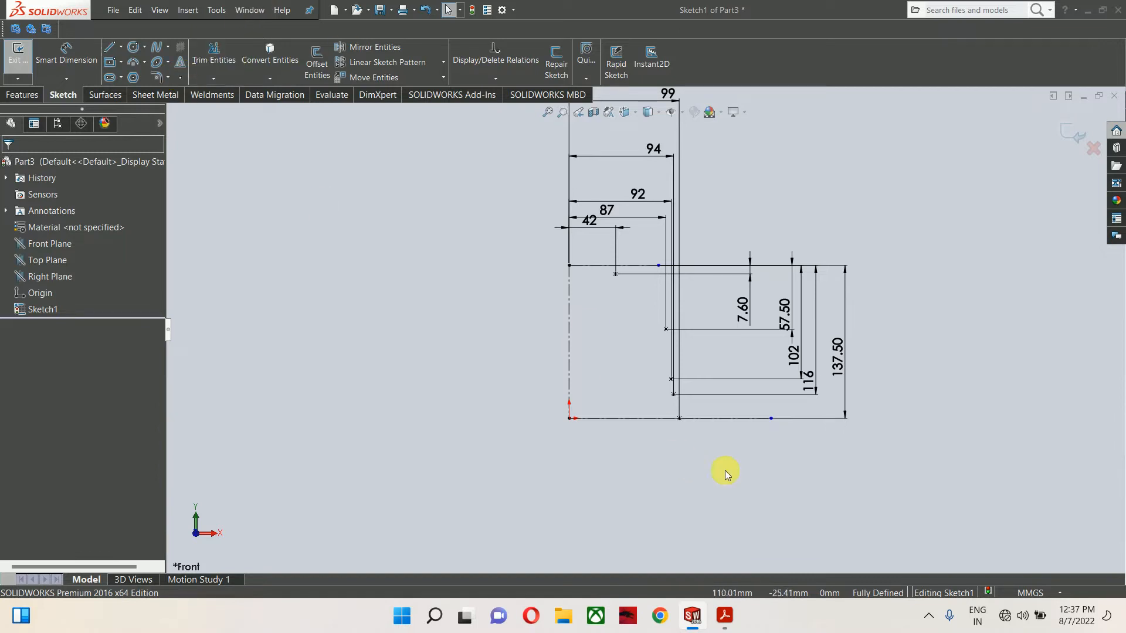
- Check the lower front view in the PDF and place a sketch point about 61 mm across and 73 mm below the origin
left_click(725, 615)
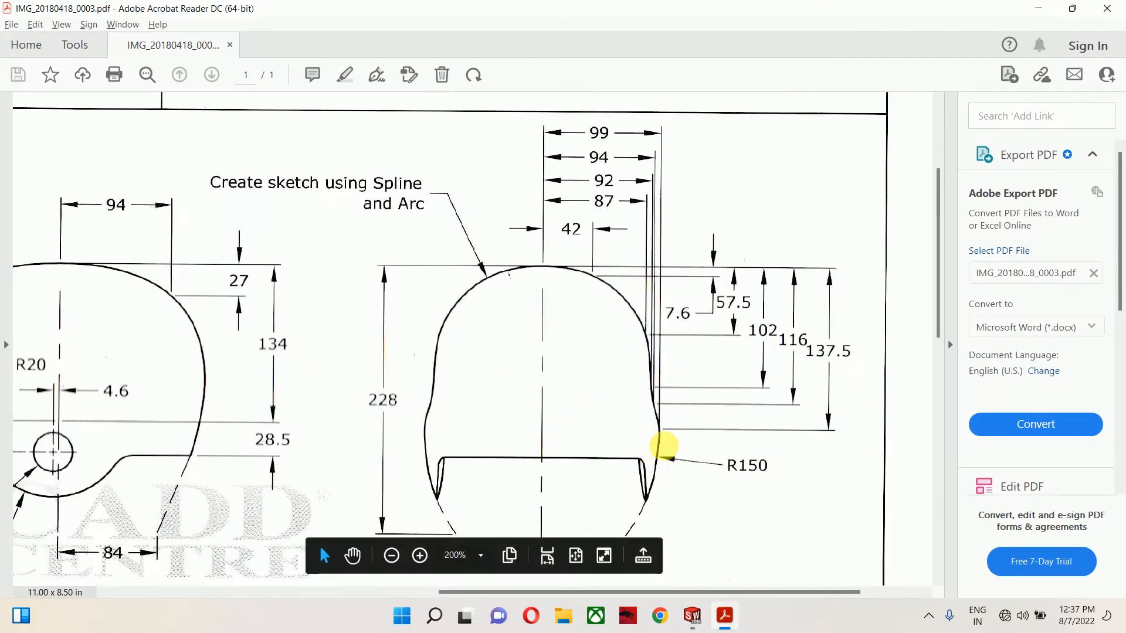
scroll(671, 464, "down", 2)
scroll(671, 464, "down", 1)
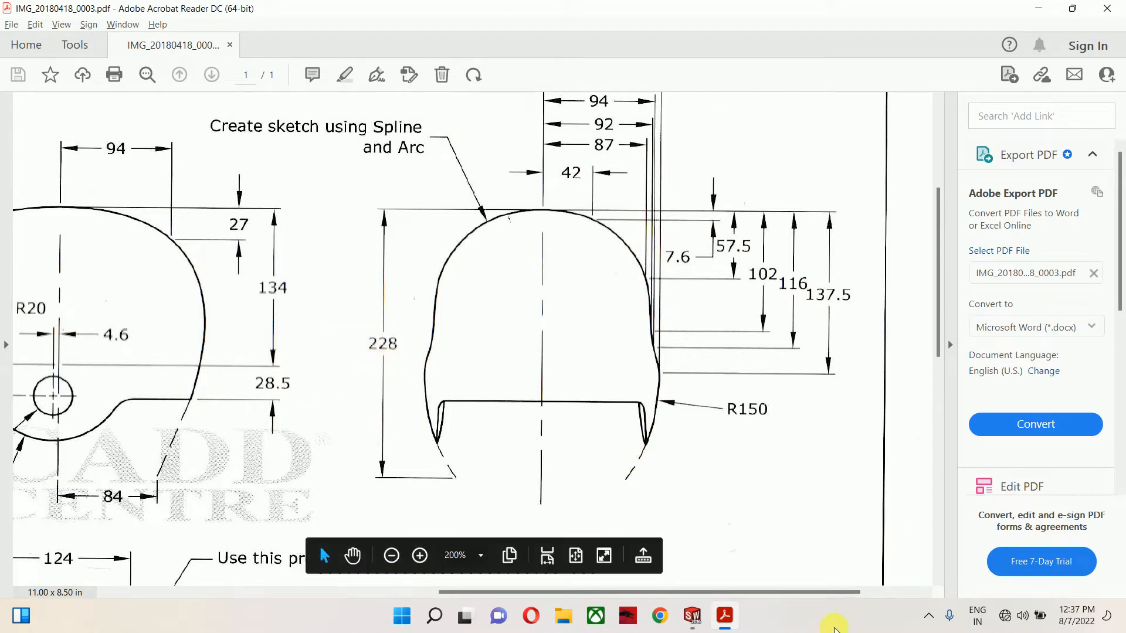
left_click(725, 616)
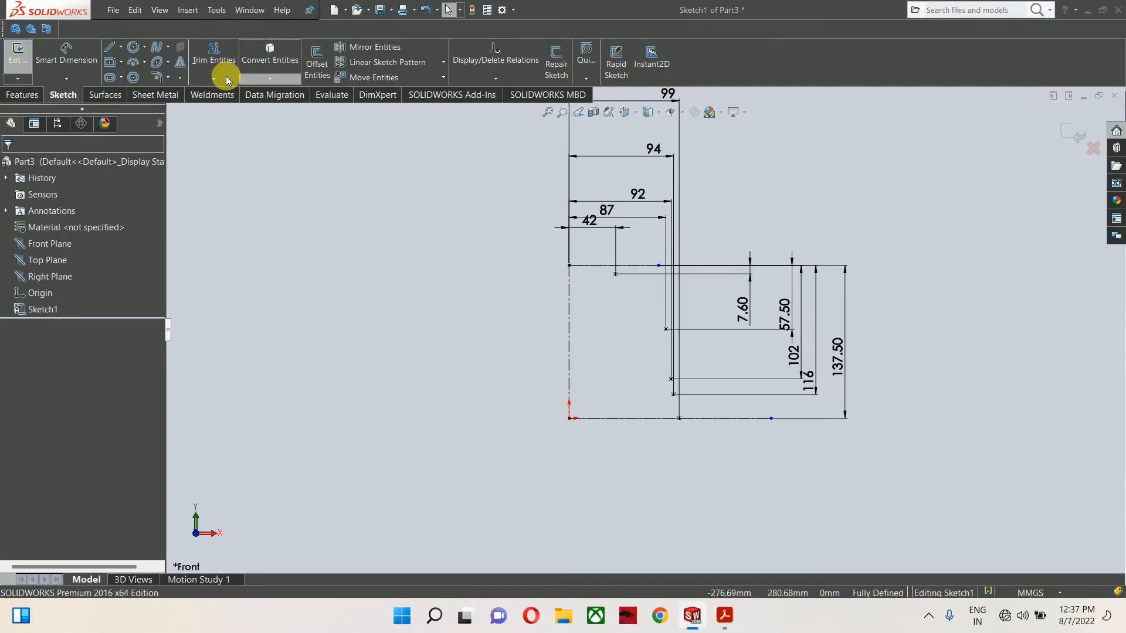
left_click(181, 80)
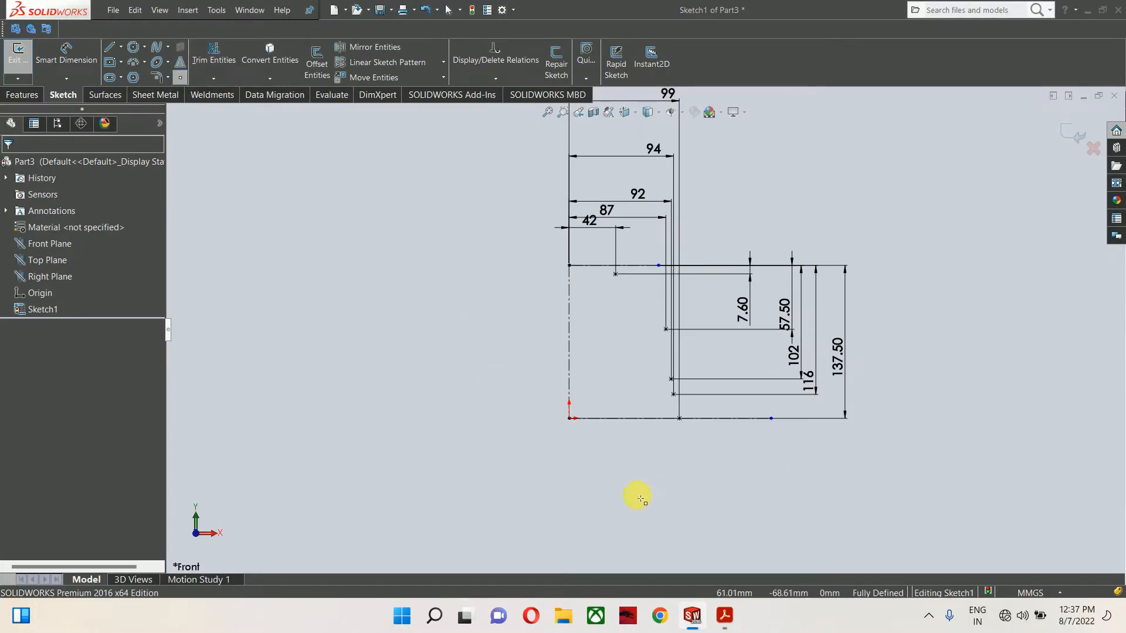
left_click(636, 500)
- Dimension the new lower sketch point 228 mm vertically from the upper horizontal construction line
right_click_drag(637, 500, 645, 479)
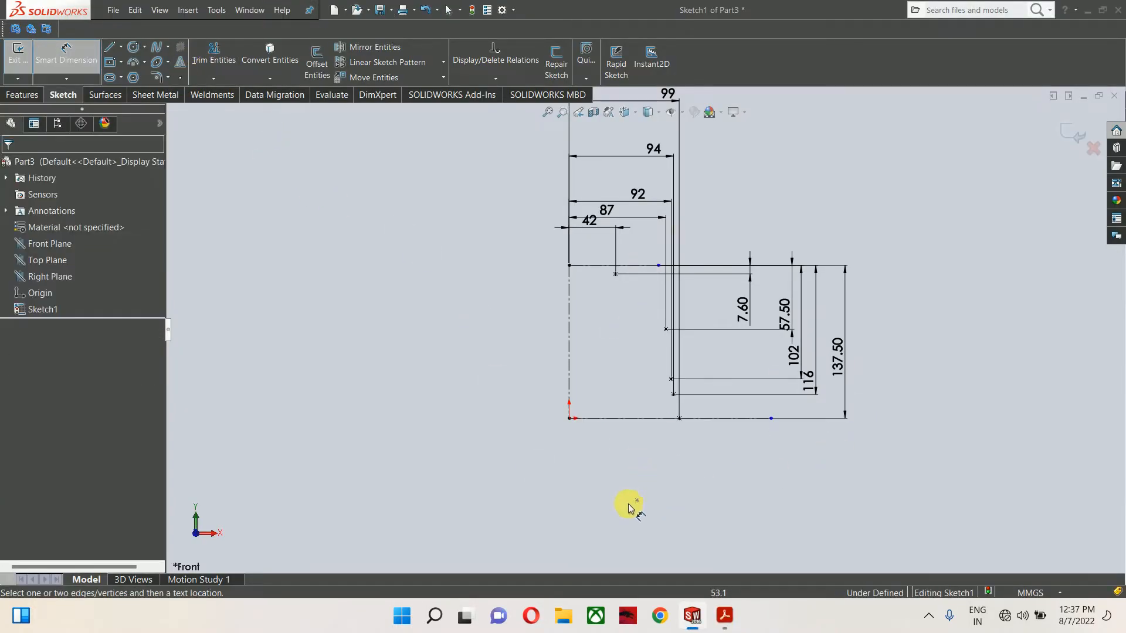
left_click(638, 500)
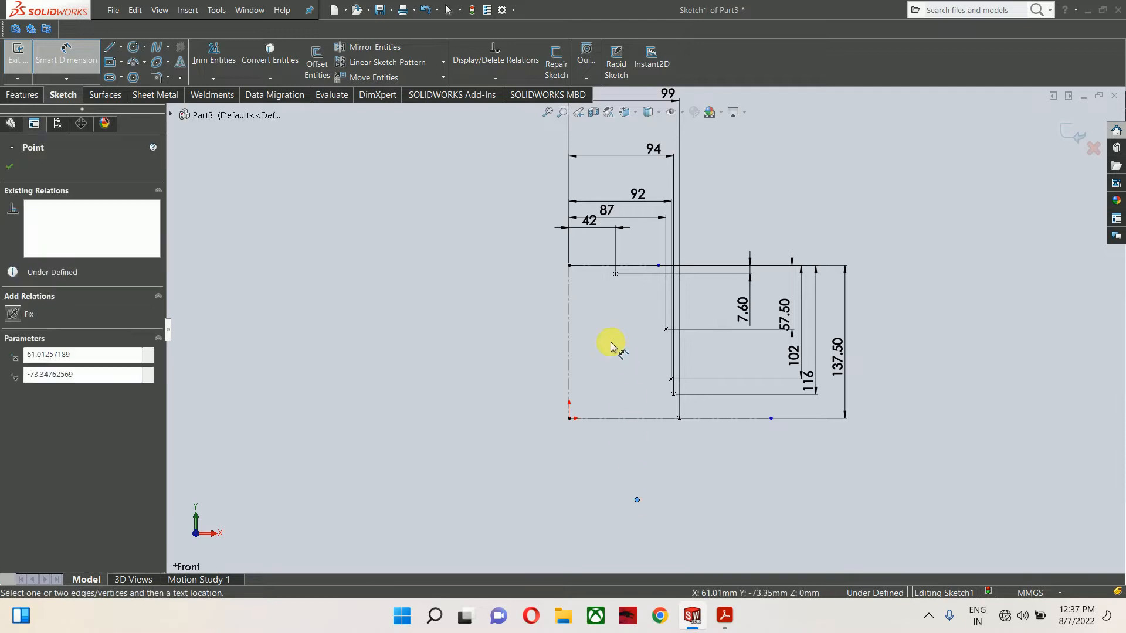
left_click(601, 267)
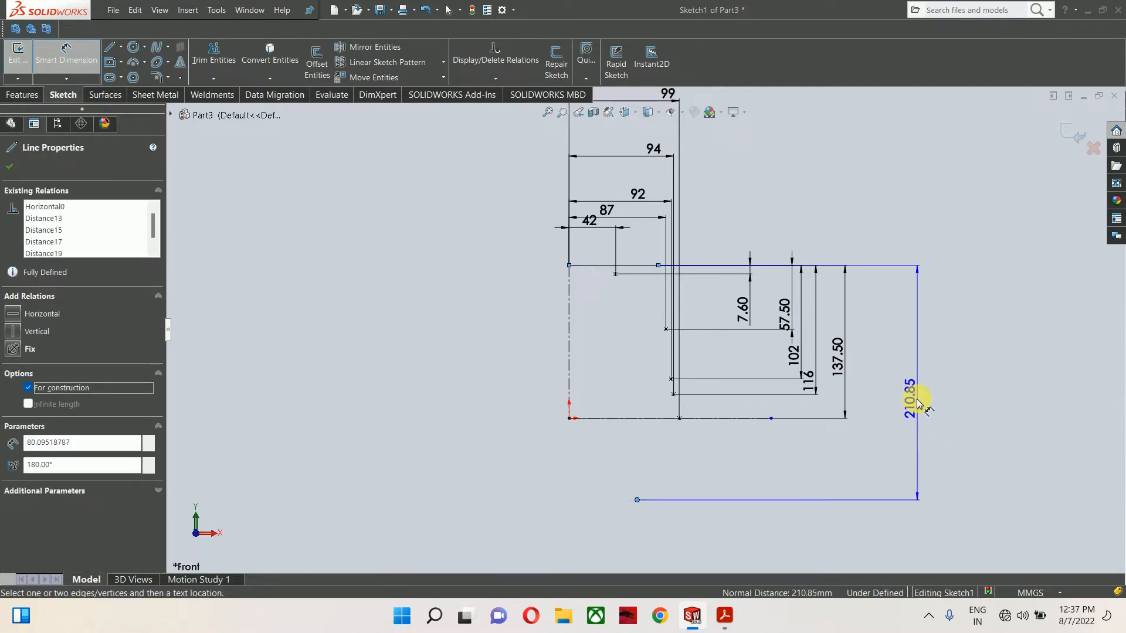
left_click(918, 403)
type("228")
key("Return")
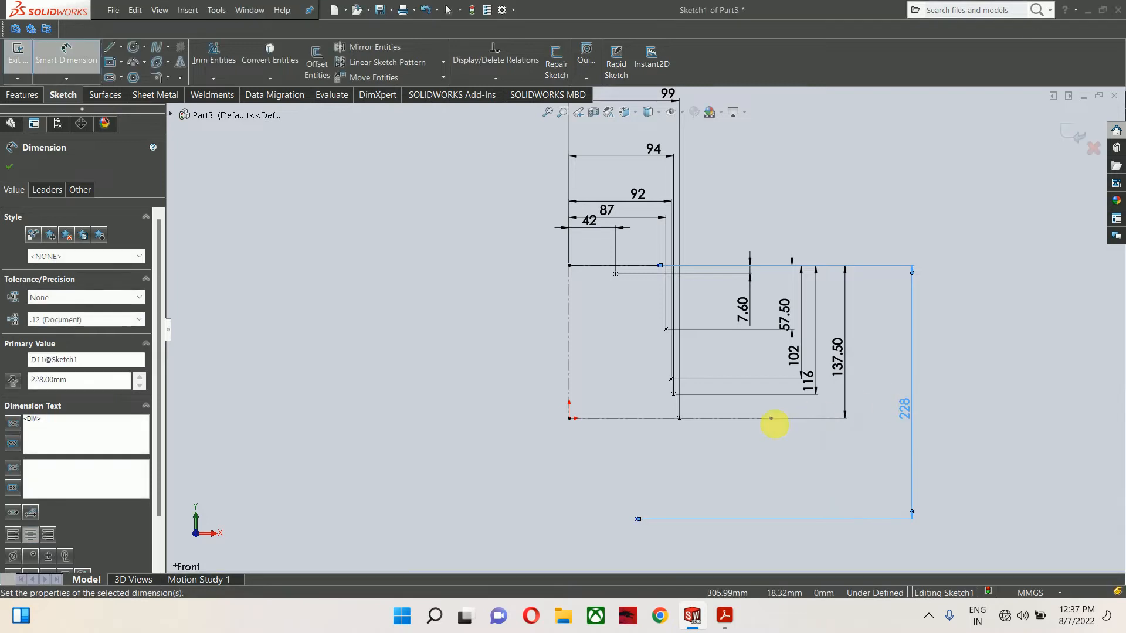
left_click(704, 466)
scroll(682, 479, "up", 1)
- Check the lower front view in the PDF and dimension the lower sketch point 84 mm horizontally from the vertical construction line
left_click(725, 615)
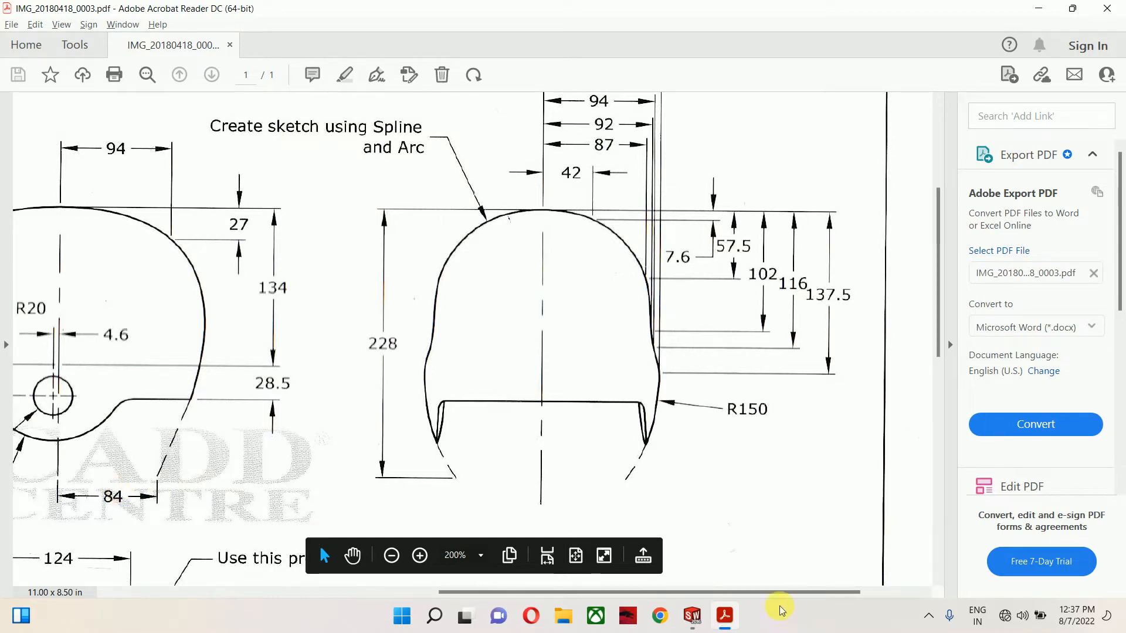
left_click(692, 617)
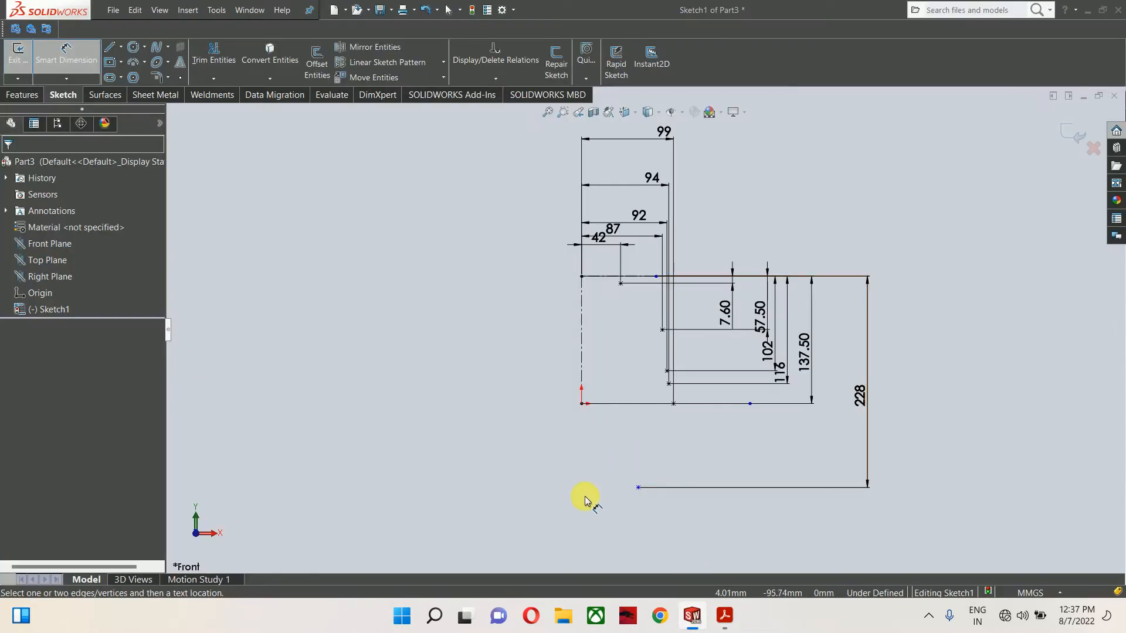
left_click(582, 388)
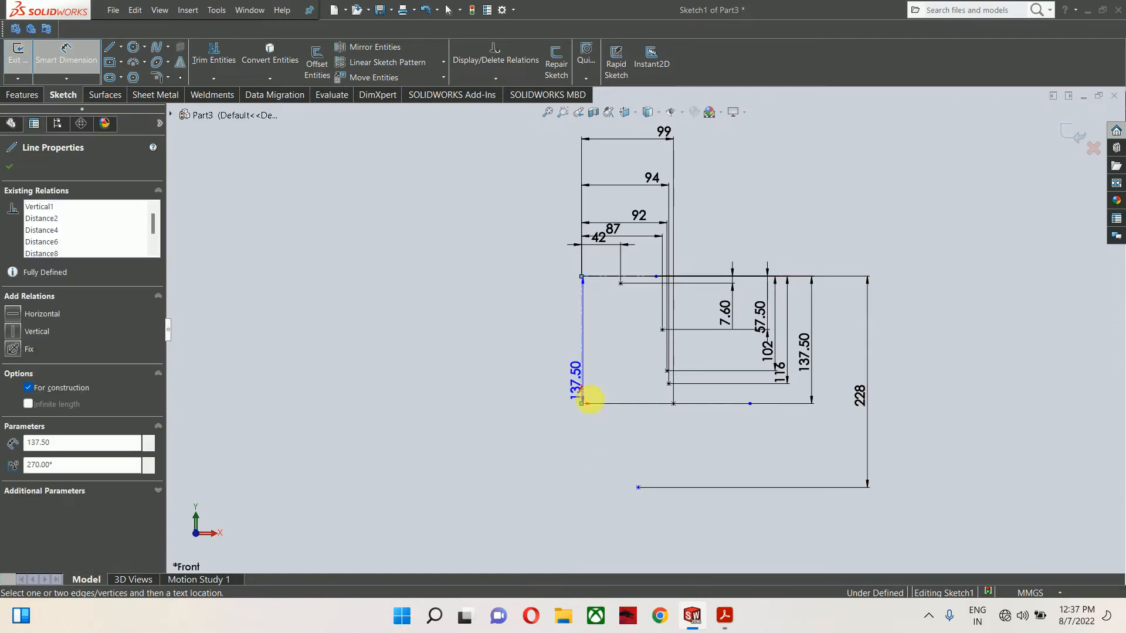
left_click(639, 487)
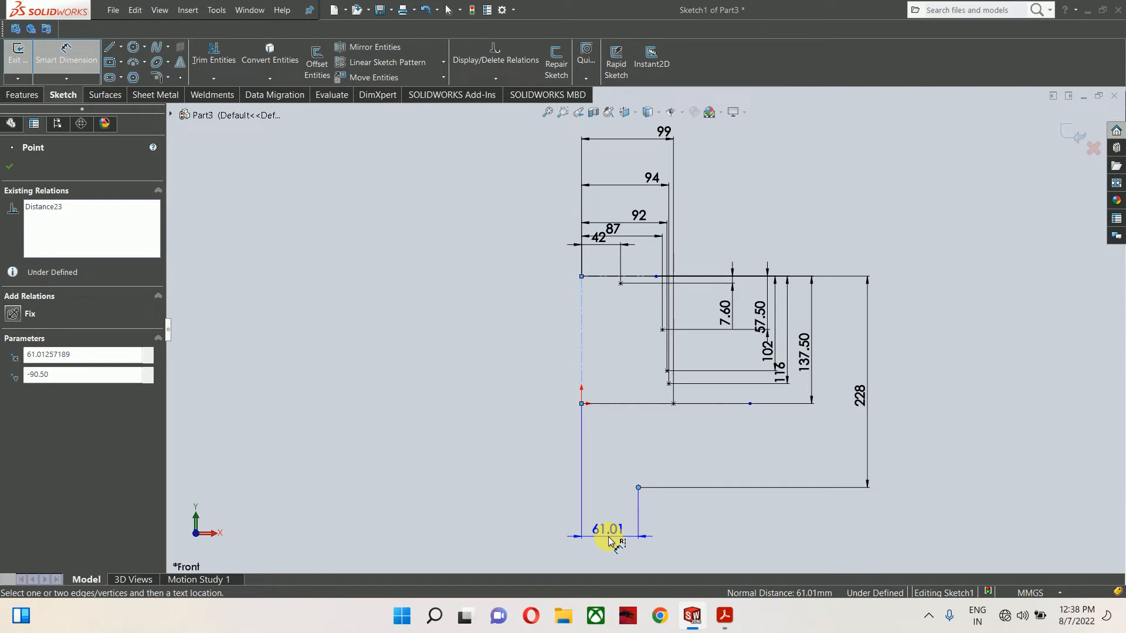
left_click(610, 540)
type("84")
key("Return")
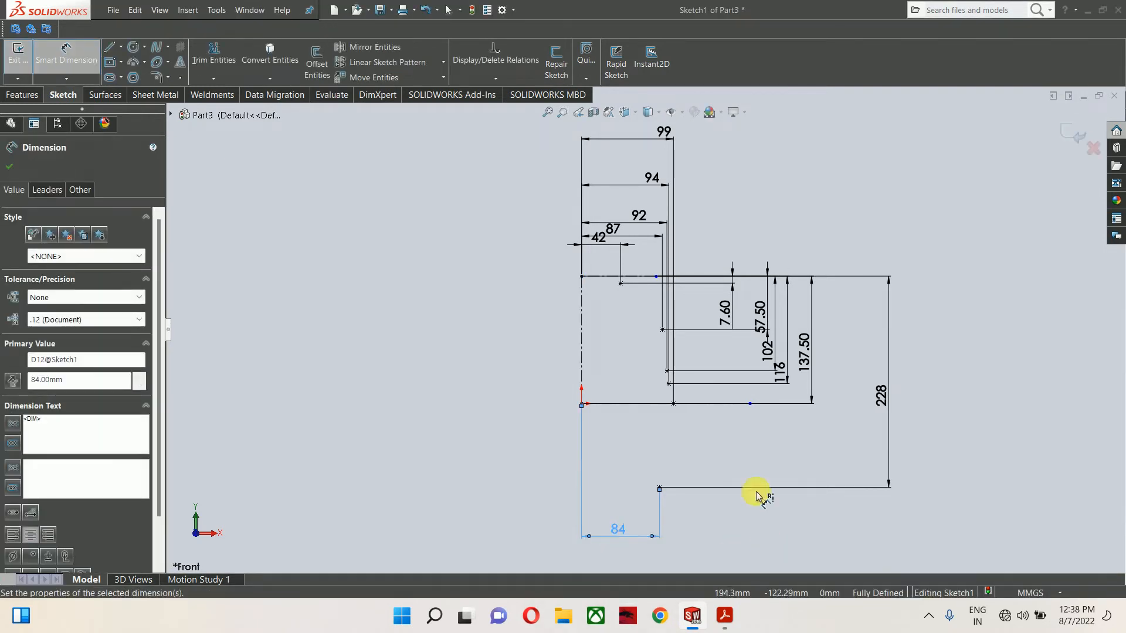
key("Escape")
- Mirror the six dimensioned sketch points about the vertical construction line
left_click(605, 279)
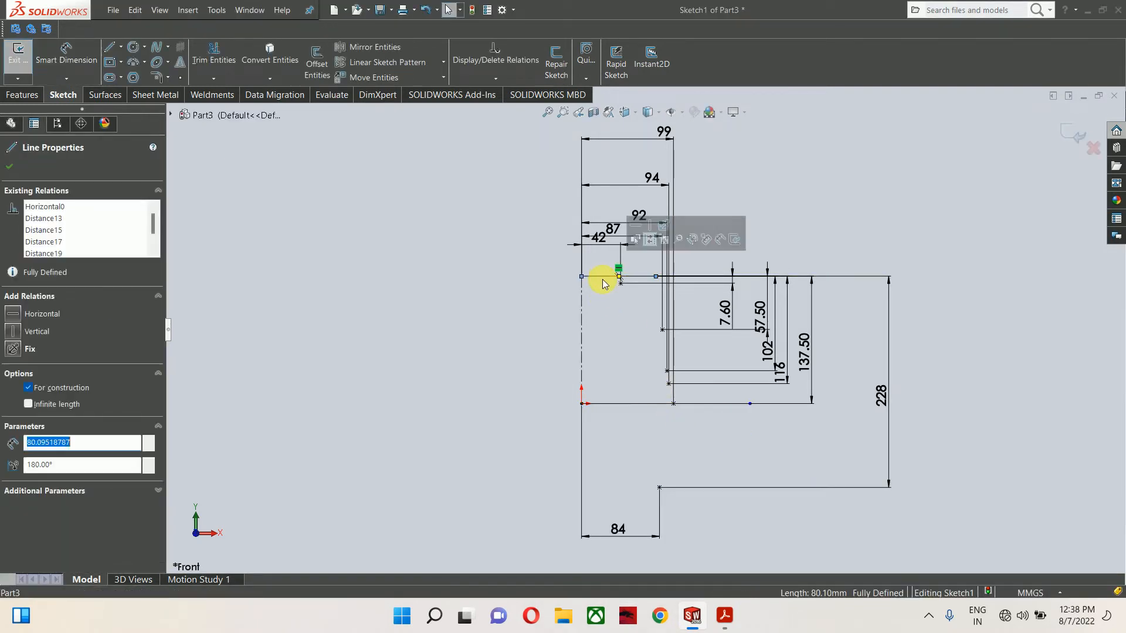
mouse_move(605, 282)
left_mouse_down()
mouse_move(648, 351)
mouse_move(657, 503)
mouse_move(682, 516)
left_mouse_up()
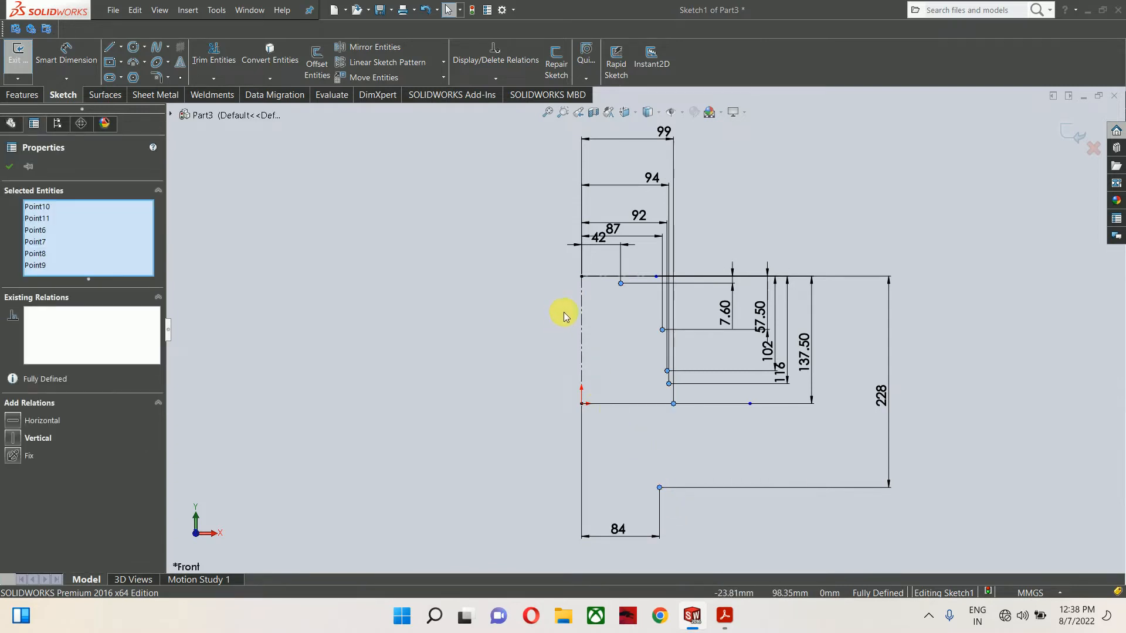
left_click(582, 304, "ctrl")
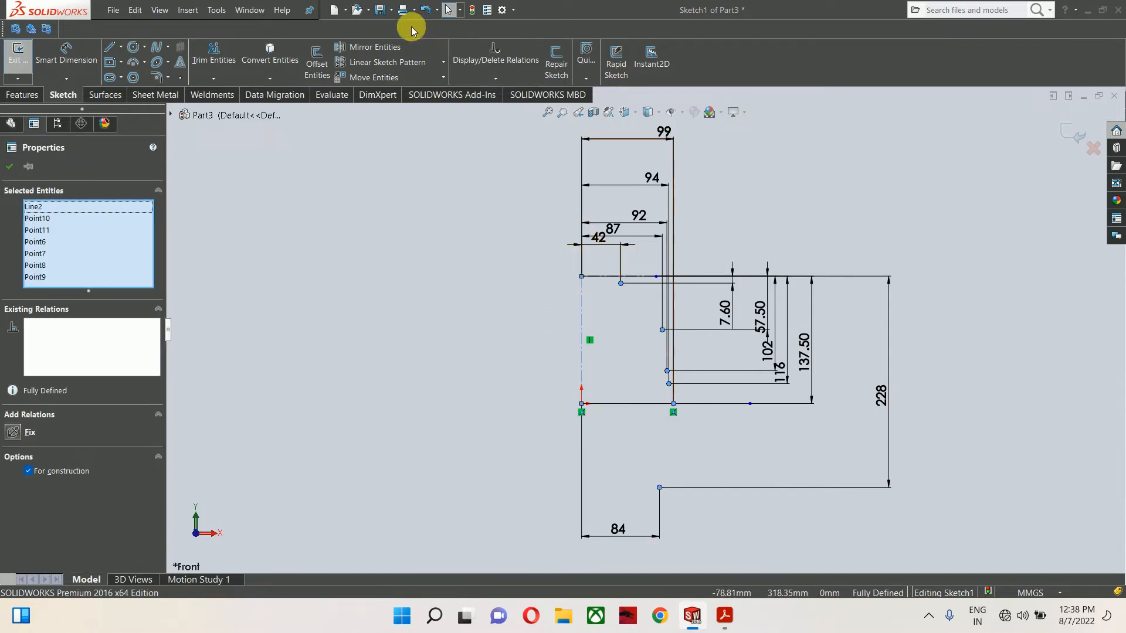
left_click(375, 46)
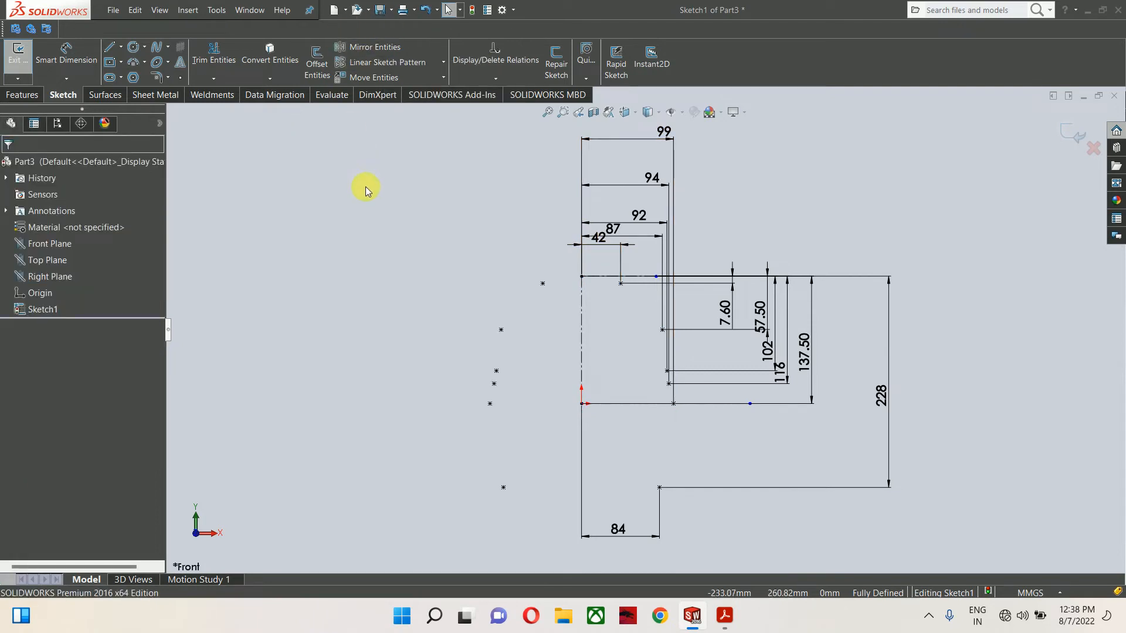
- Draw a spline from the mirrored 99 mm point through the upper points and the vertical construction line's top end to the original 99 mm point
scroll(762, 381, "down", 1)
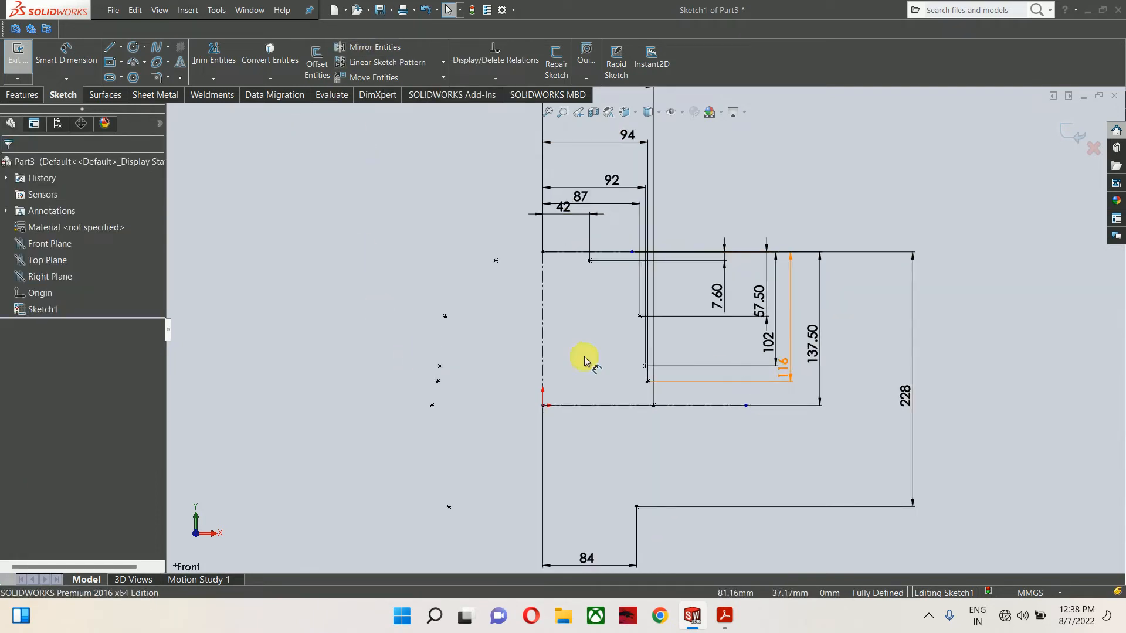
left_click(158, 46)
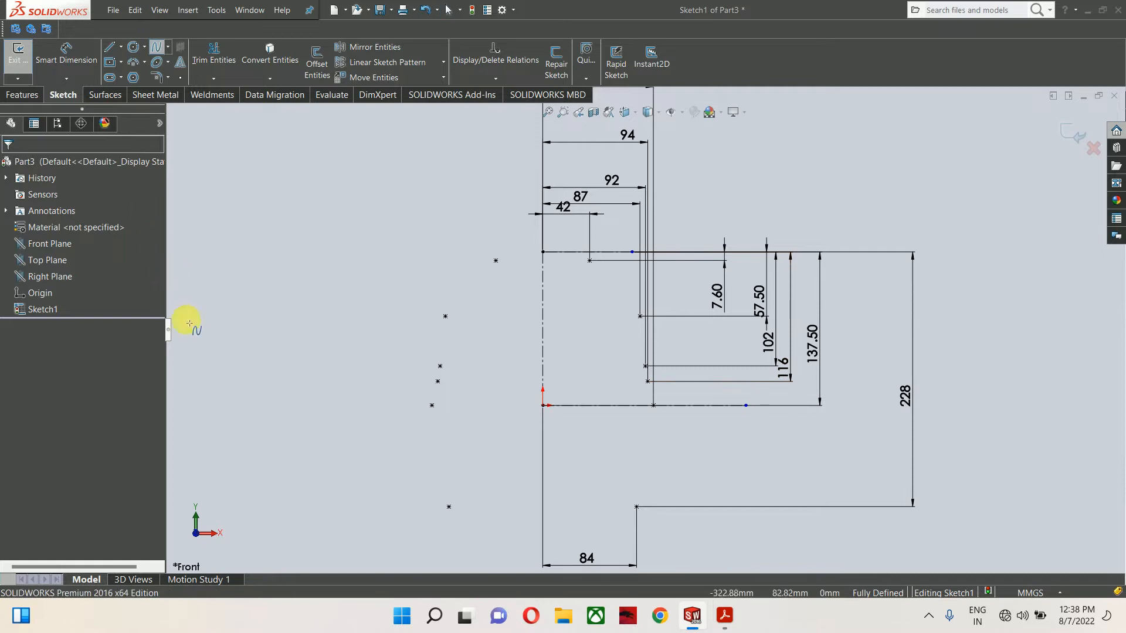
left_click(432, 407)
scroll(432, 392, "down", 4)
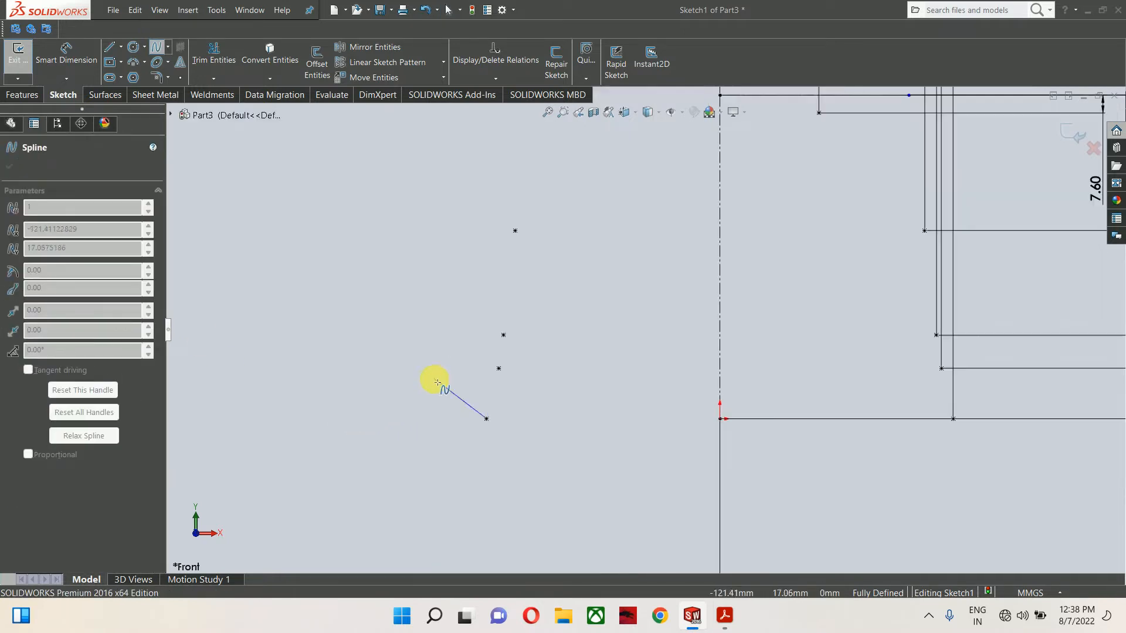
left_click(498, 368)
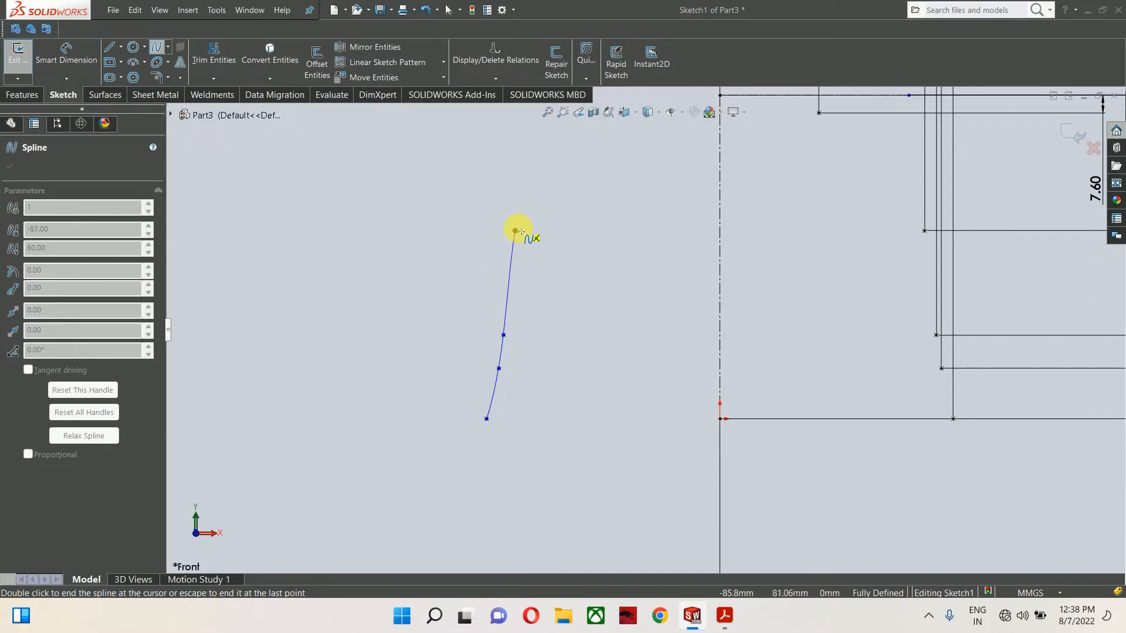
left_click(515, 232)
scroll(515, 231, "up", 2)
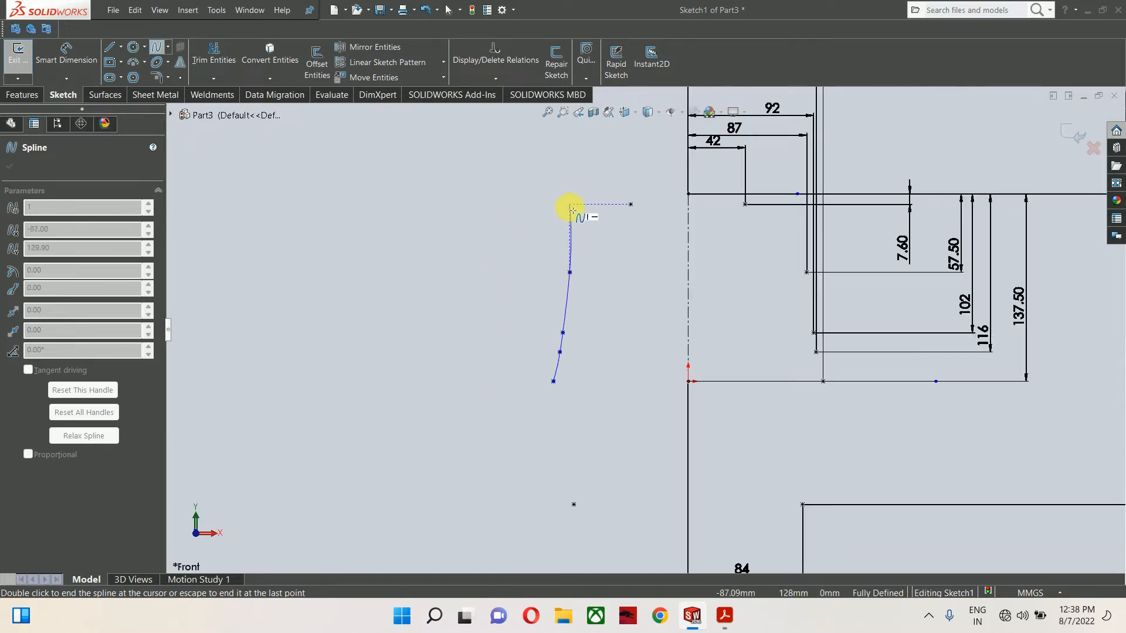
left_click(636, 207)
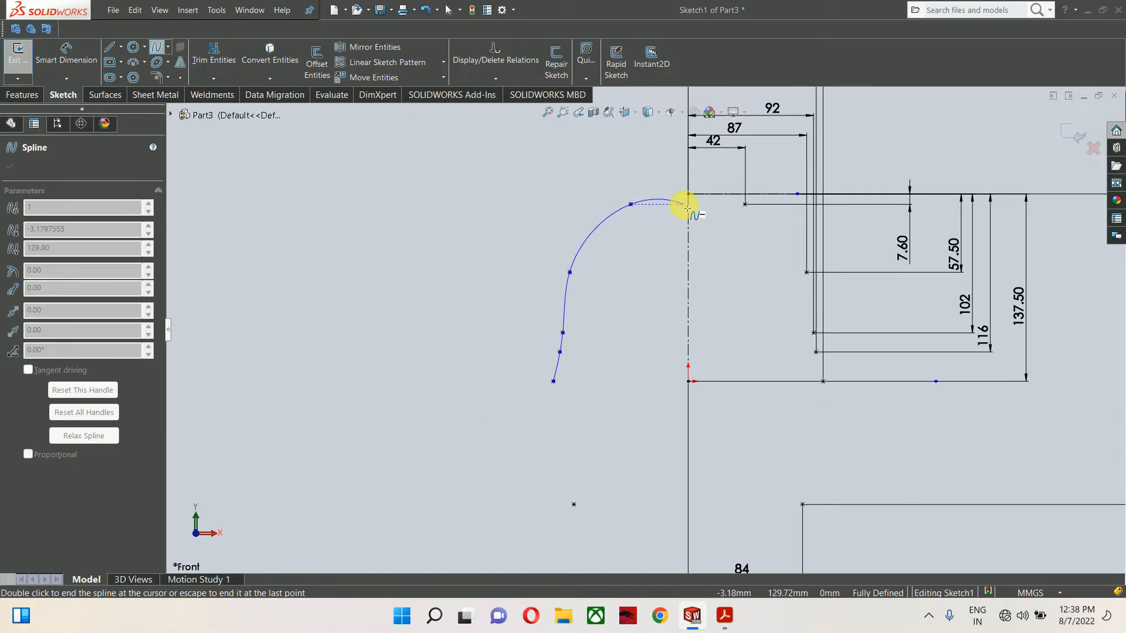
left_click(744, 204)
left_click(806, 272)
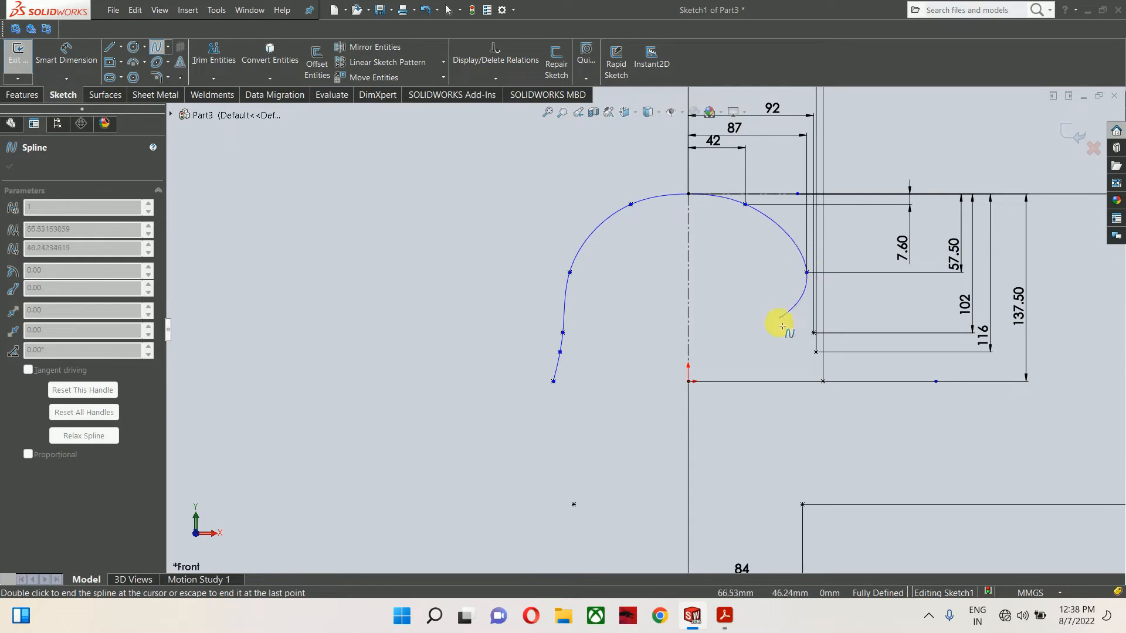
left_click(814, 332)
left_click(816, 352)
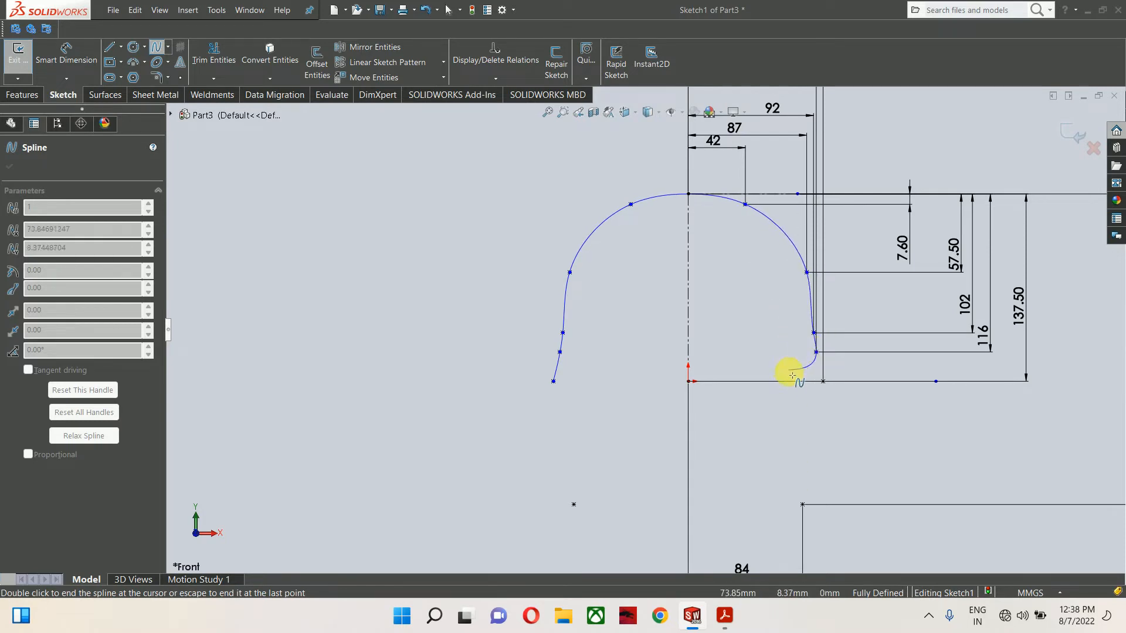
double_click(819, 381)
- Draw a 3-point arc of about 160 mm radius from the spline's right end to the lower point and mirror it about the vertical construction line
key("f")
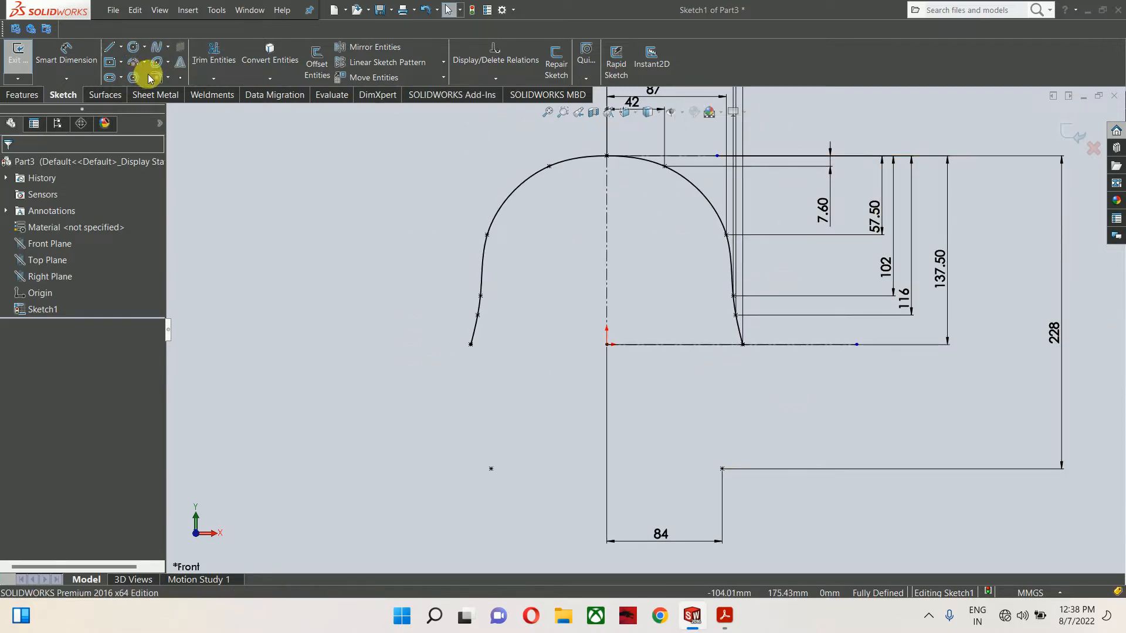
left_click(133, 61)
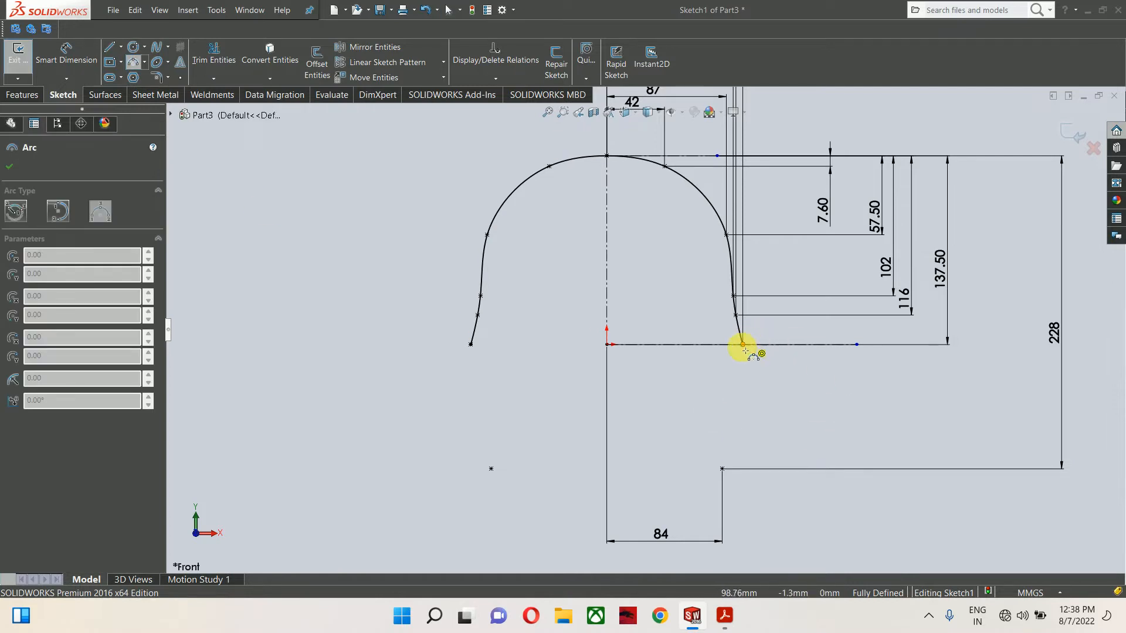
left_click_drag(745, 350, 722, 468)
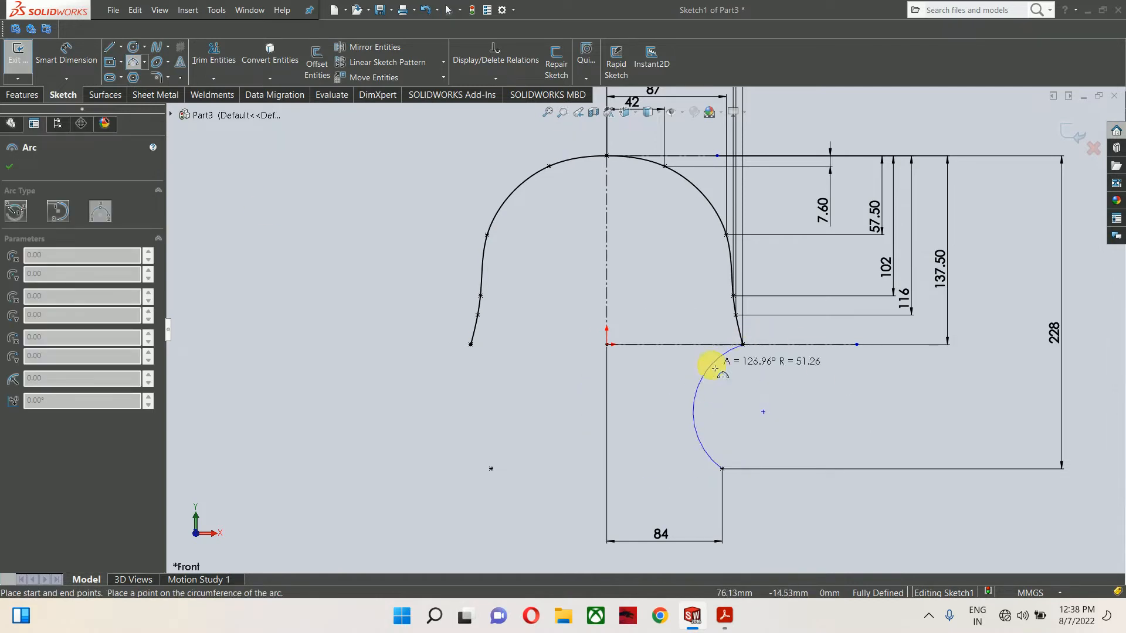
left_click(748, 388)
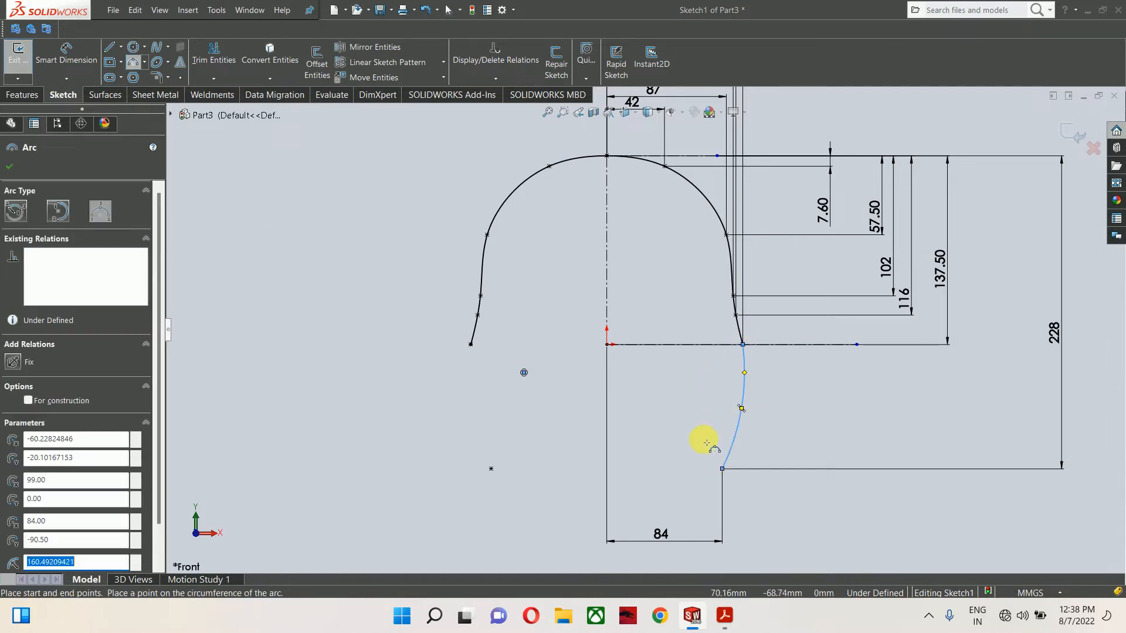
key("Escape")
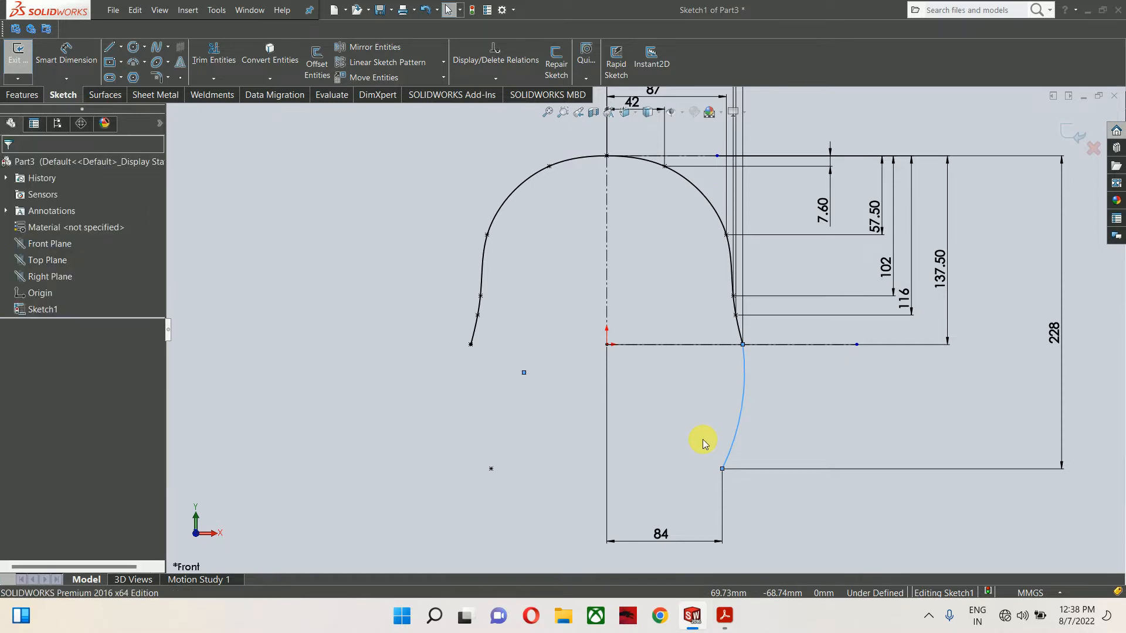
left_click(608, 243, "ctrl")
left_click(366, 48)
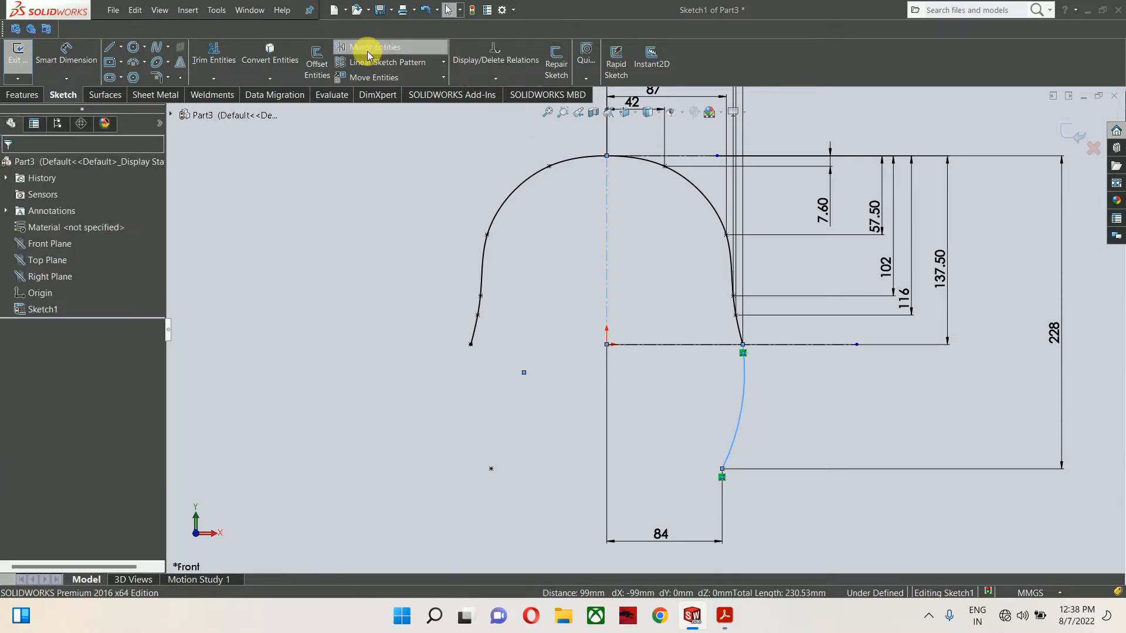
- Dimension the right-hand arc with a 150 mm radius as given in the PDF drawing and exit the sketch
left_click(733, 623)
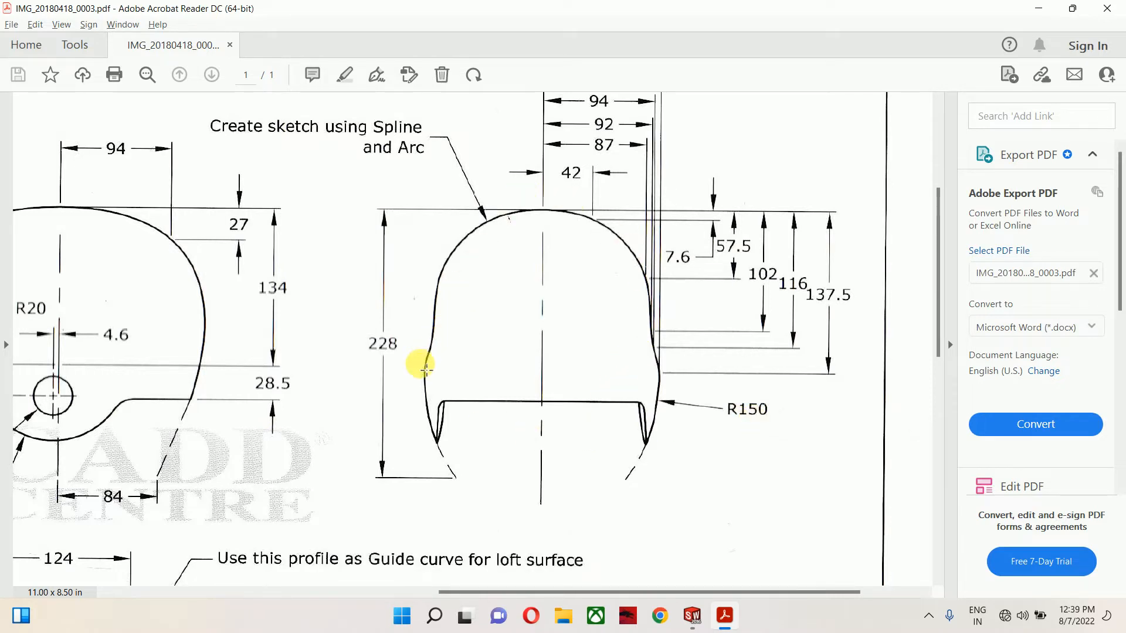
scroll(542, 311, "up", 1)
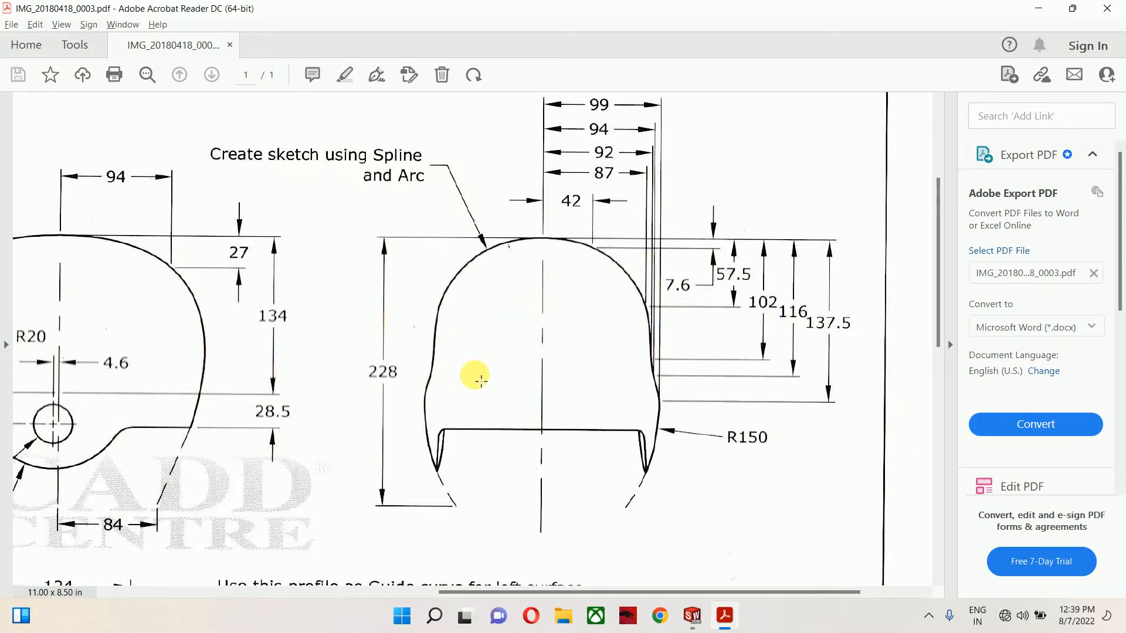
left_click(1043, 7)
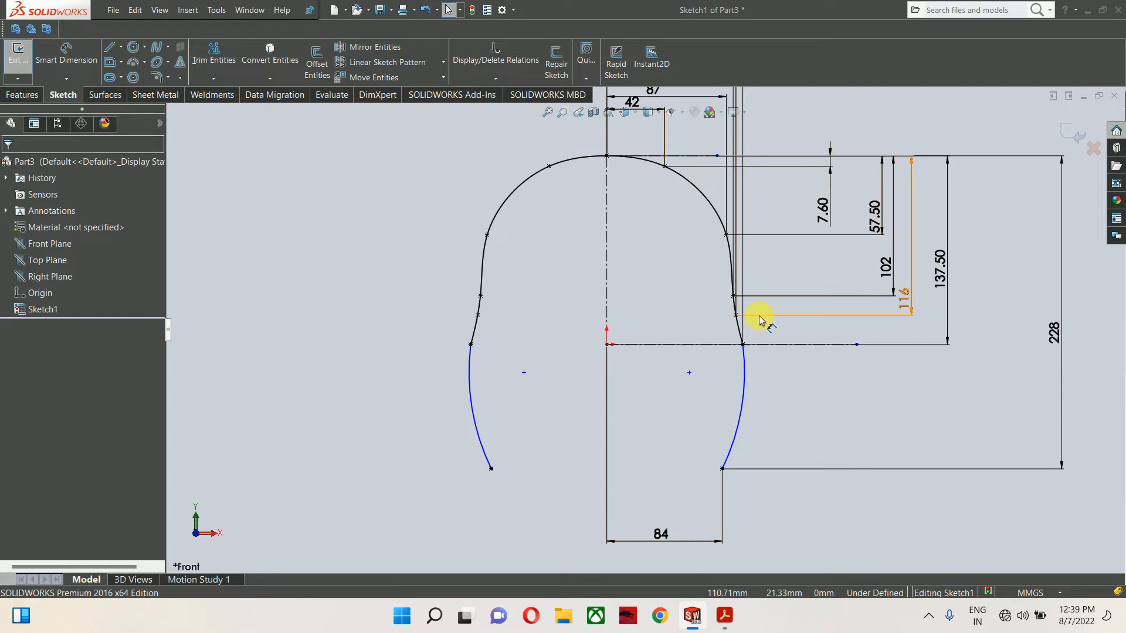
left_click(745, 391)
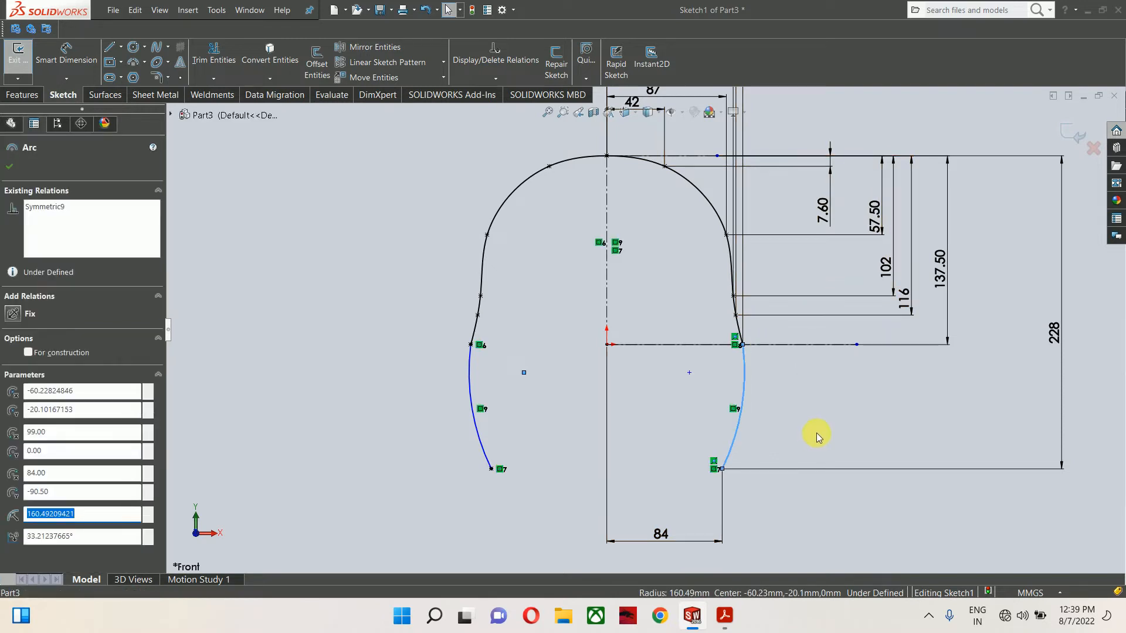
right_click_drag(816, 434, 776, 378)
left_click(828, 428)
type("1")
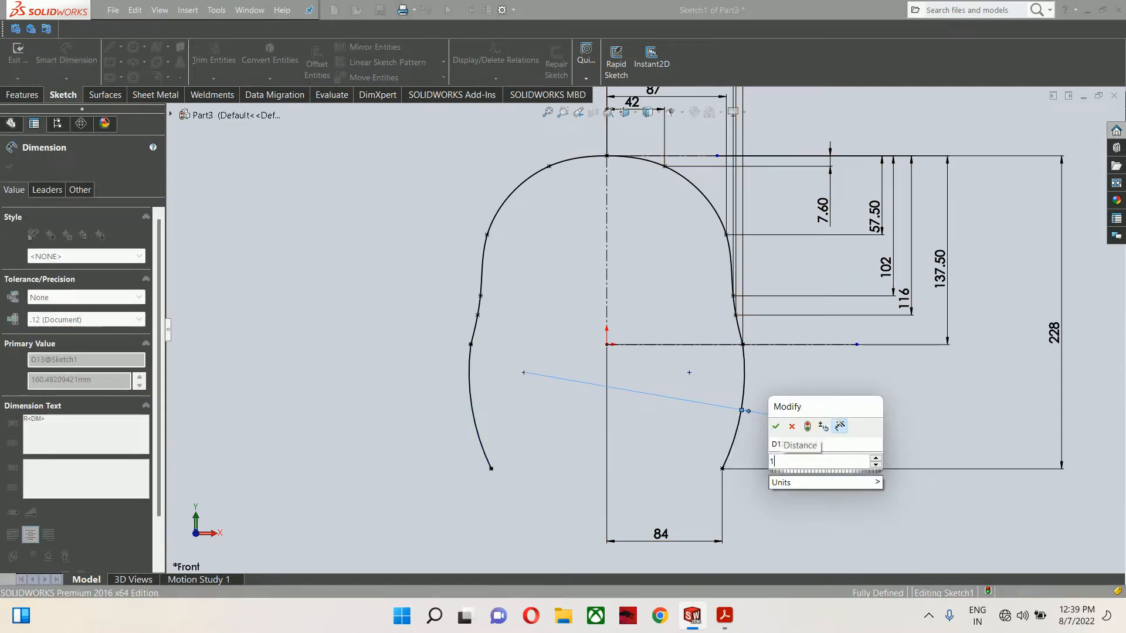
type("50")
key("Return")
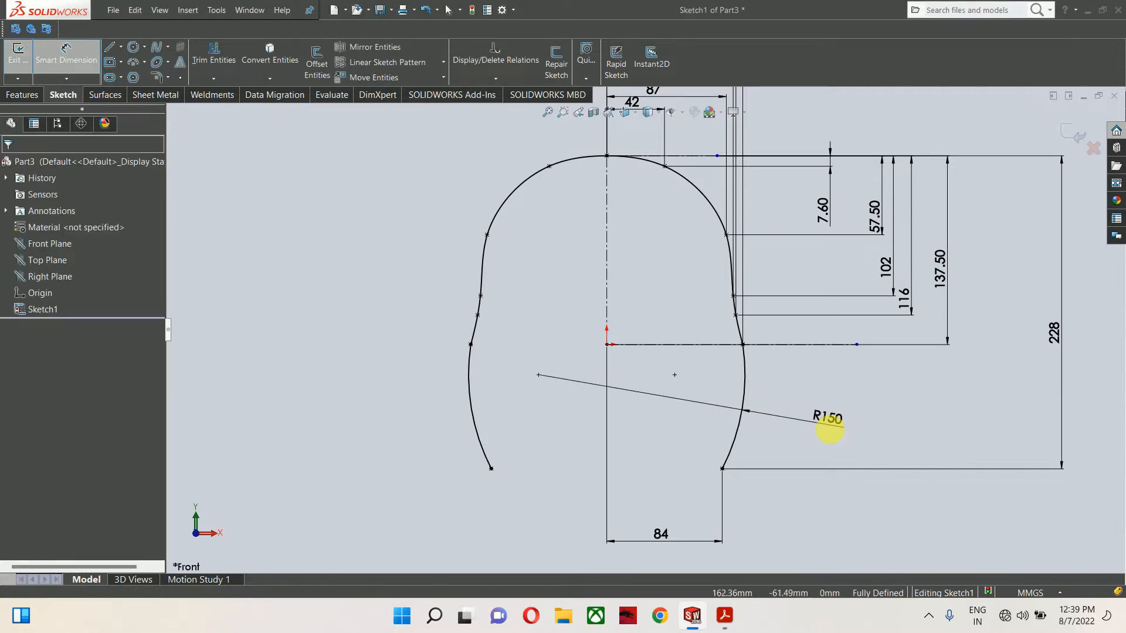
key("Escape")
scroll(822, 401, "up", 3)
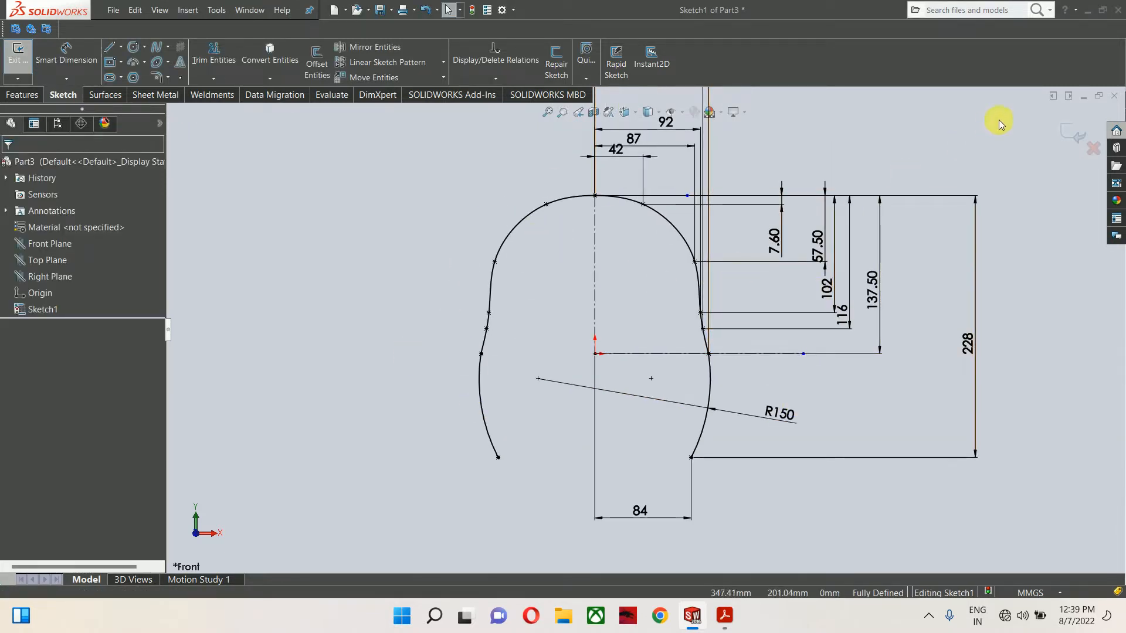
left_click(1077, 134)
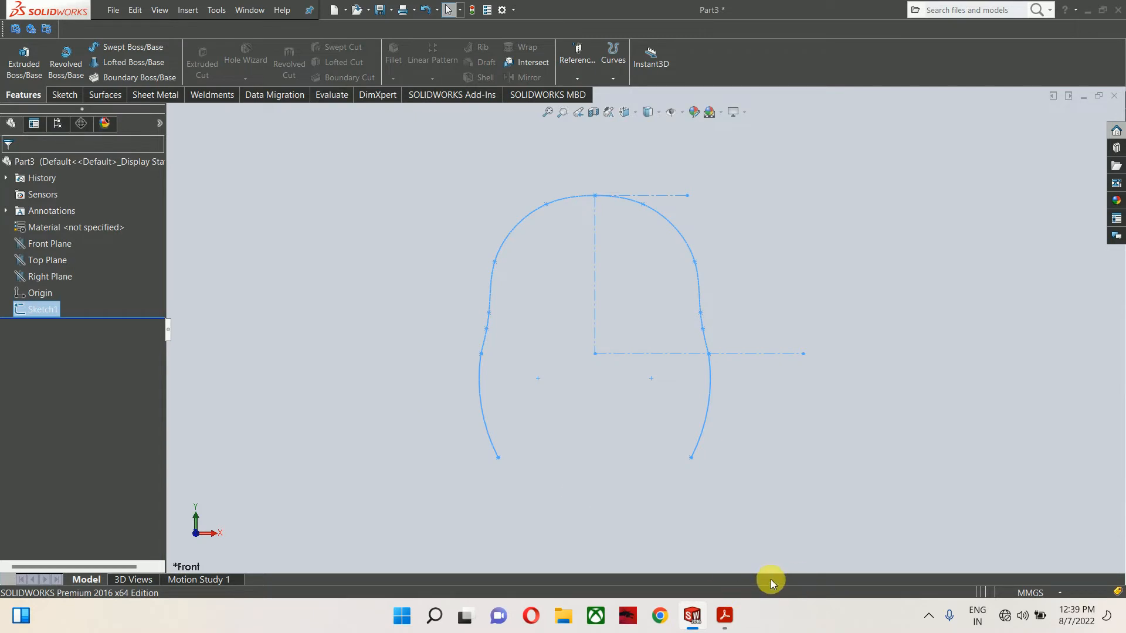
- Review the side-view spline profile and its dimensions in the PDF drawing, then return to the part with nothing selected
left_click(724, 616)
scroll(344, 301, "up", 2)
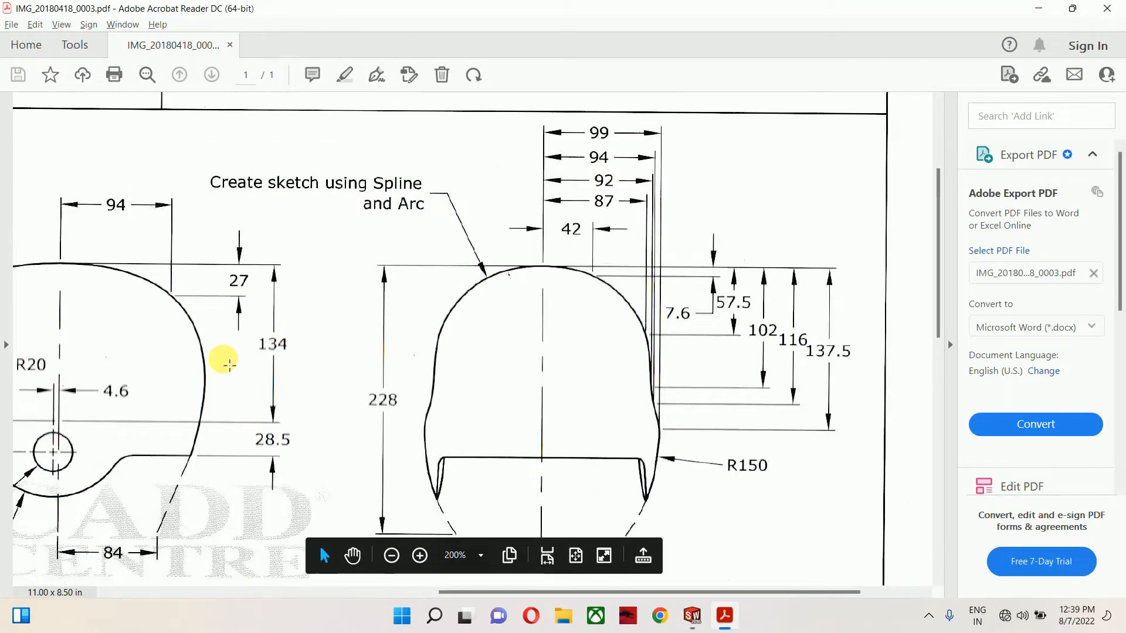
left_click_drag(528, 592, 403, 592)
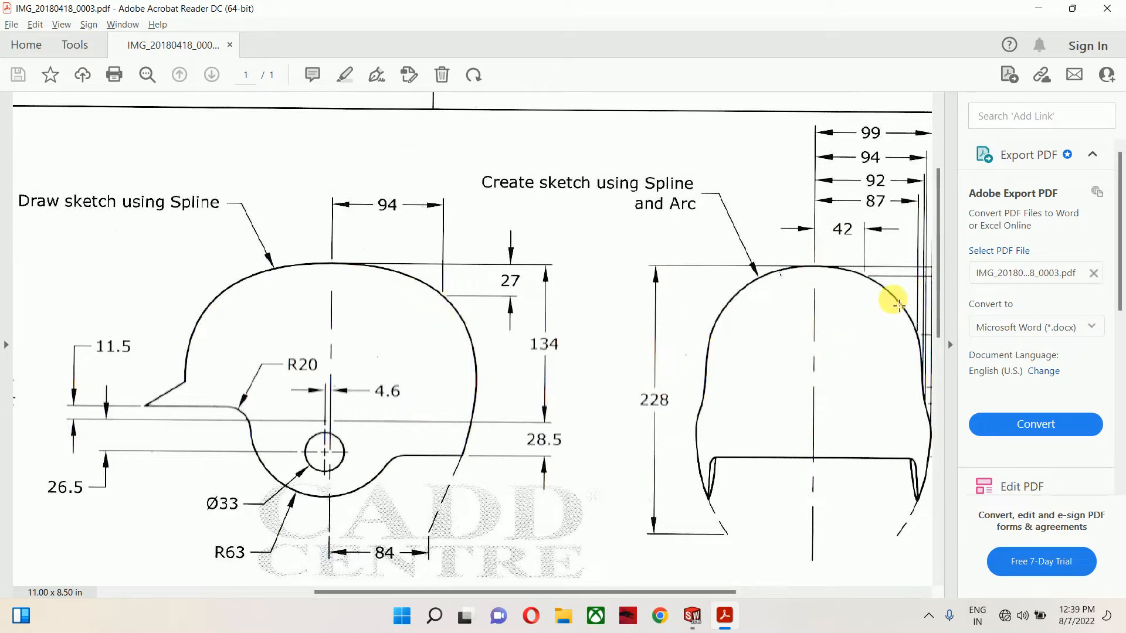
left_click_drag(646, 592, 727, 607)
left_click(692, 614)
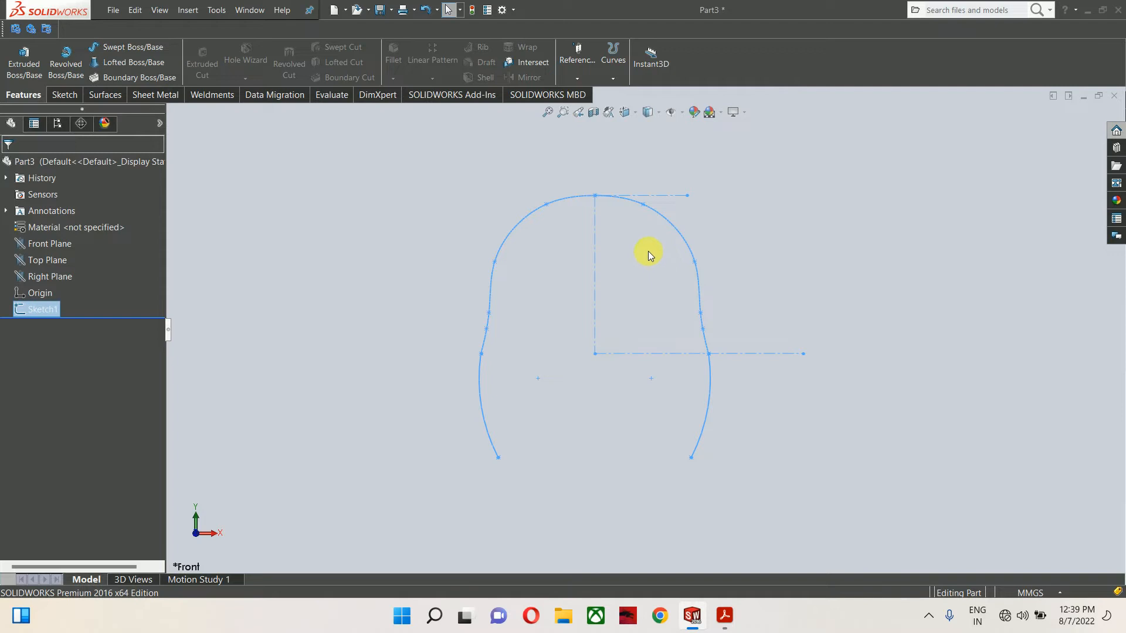
left_click(353, 269)
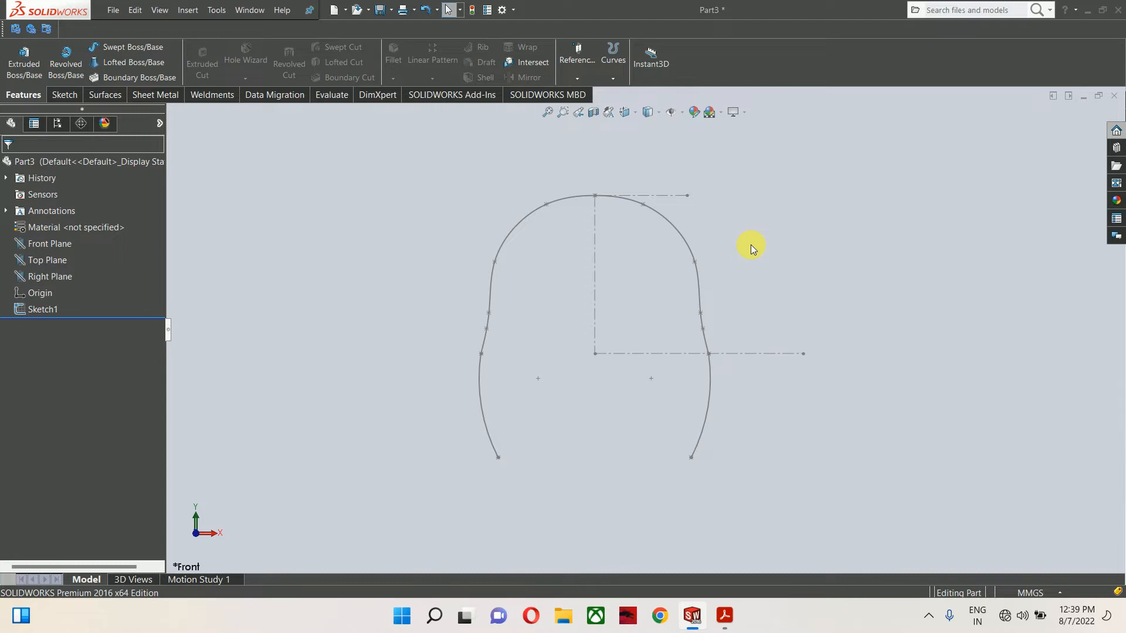
- Start a sketch on the Front Plane and convert the front profile's spline and left arc into it
left_click(40, 247)
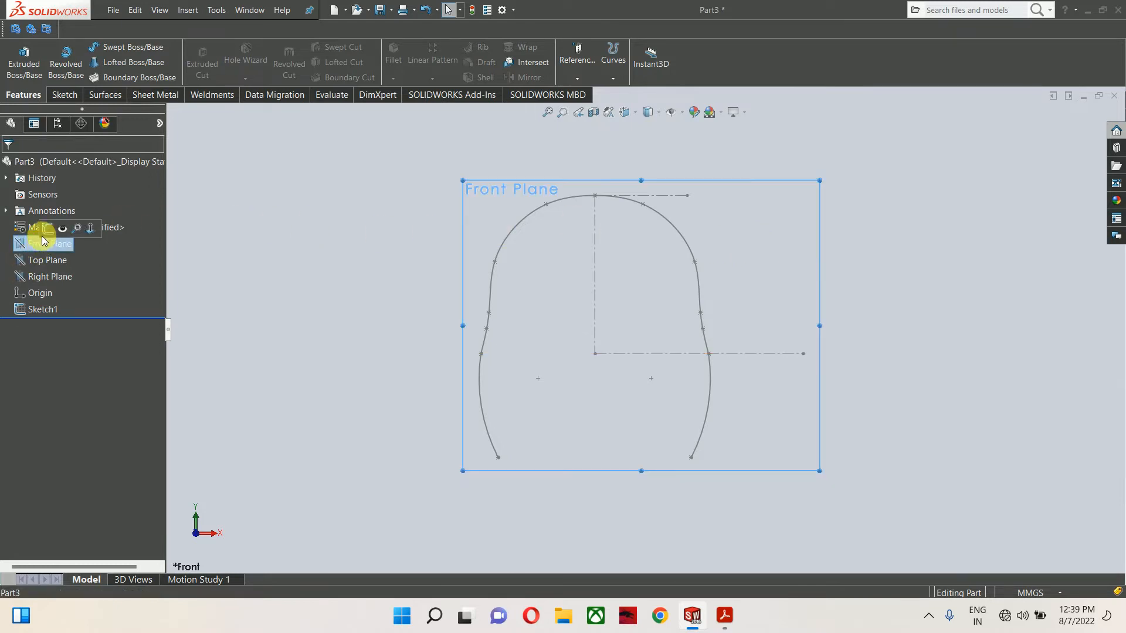
left_click(43, 227)
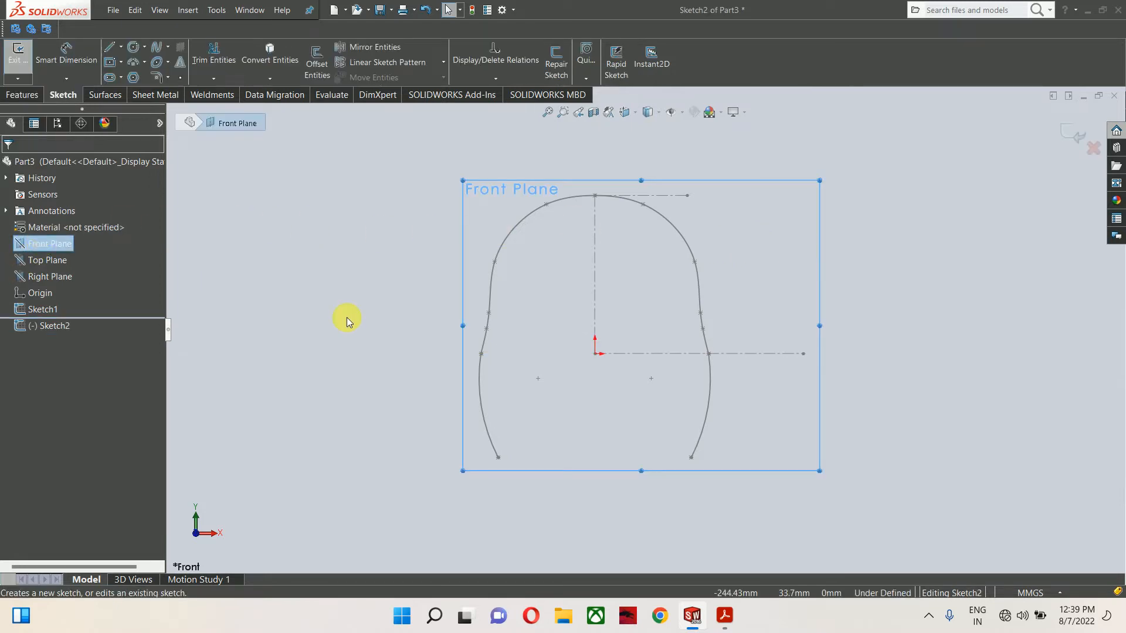
left_click(425, 322)
left_click(529, 213)
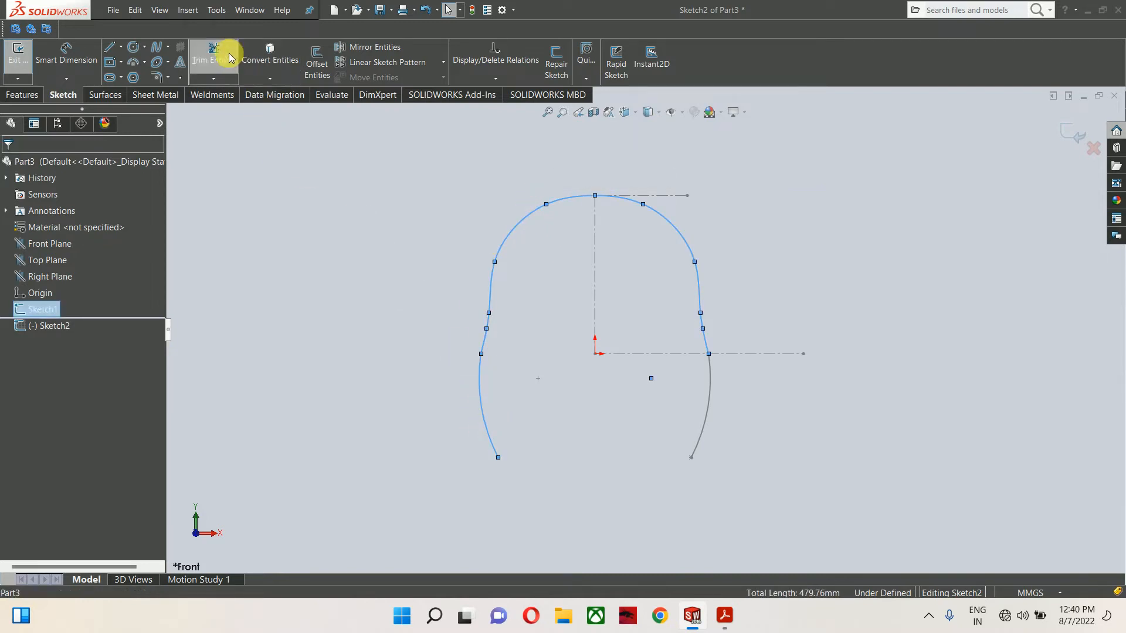
left_click(258, 59)
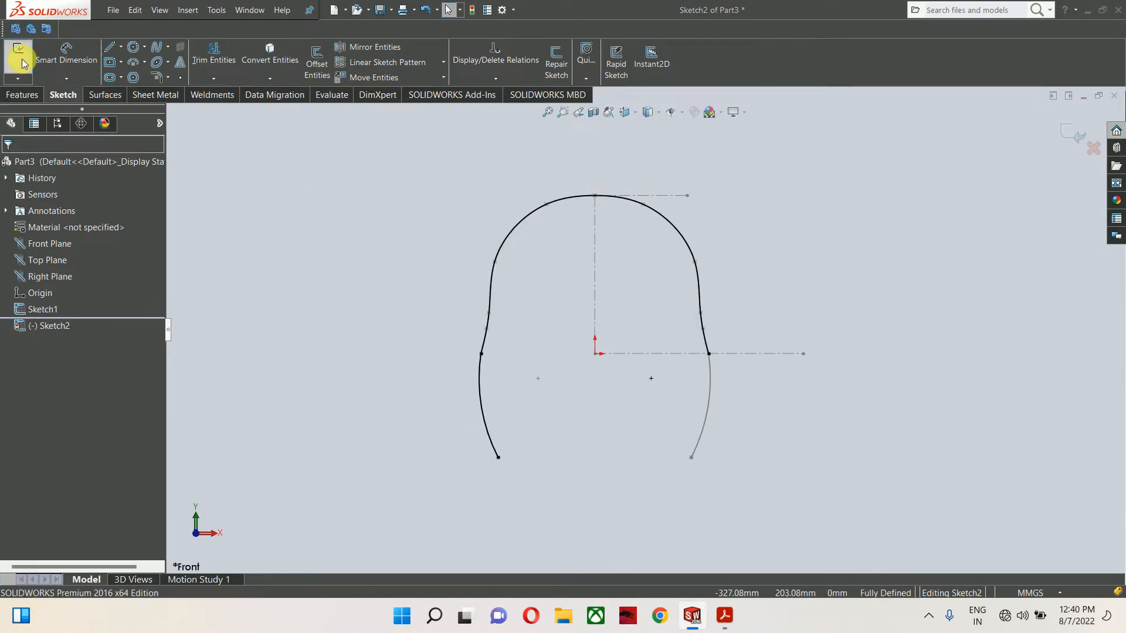
- Draw a vertical centerline from the origin to the spline's top point, trim away the spline's right half and exit the sketch
left_click(120, 46)
left_click(120, 78)
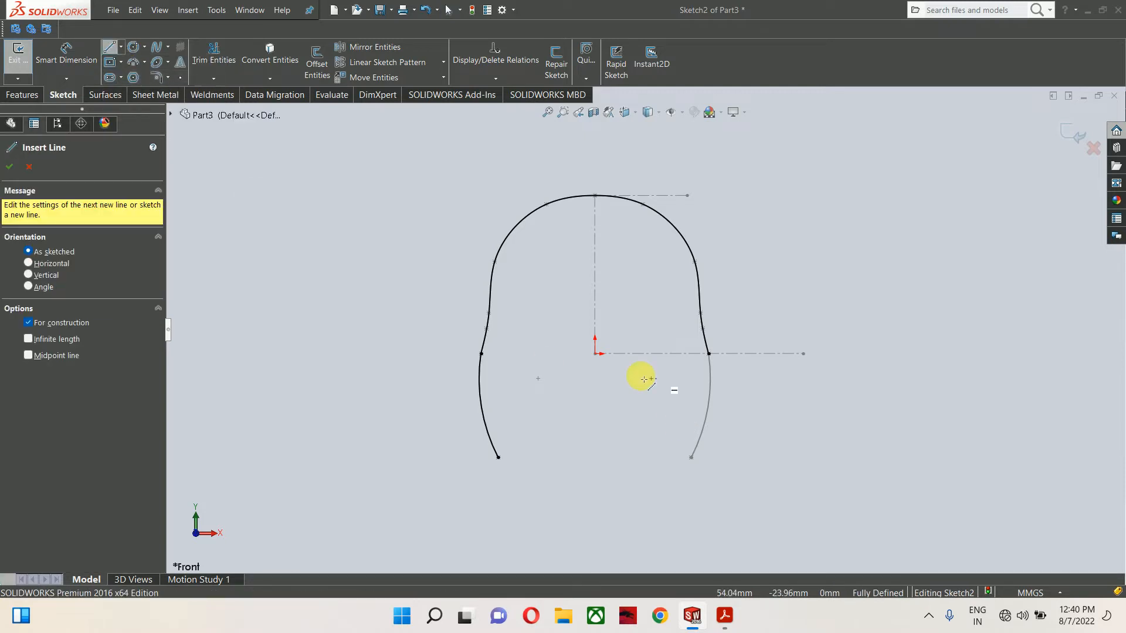
left_click_drag(595, 356, 595, 195)
key("Escape")
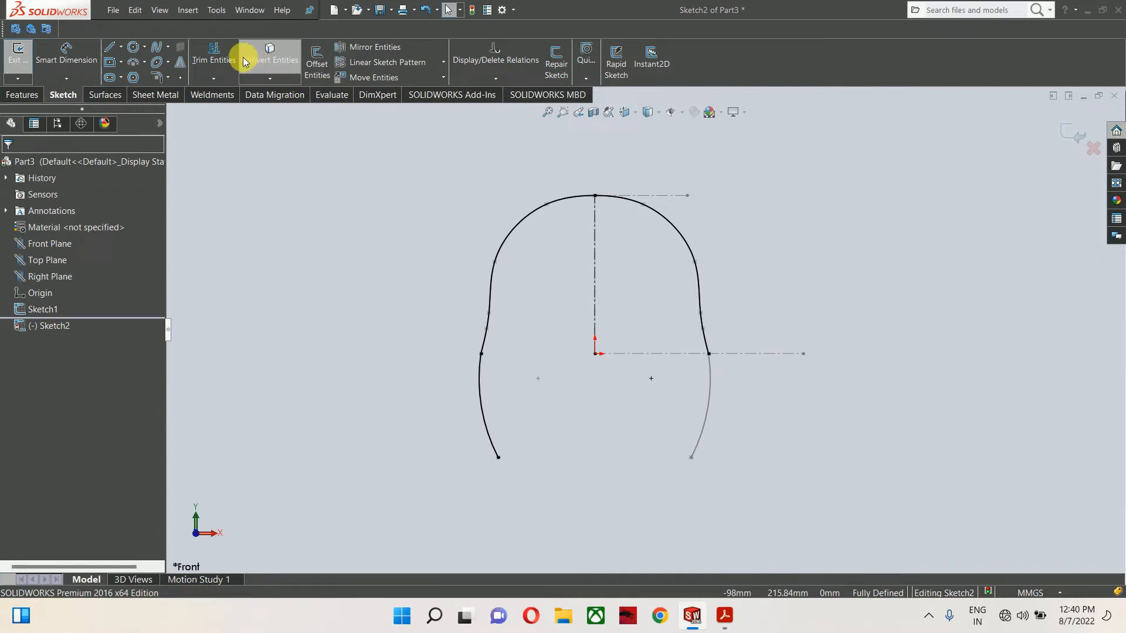
left_click(234, 57)
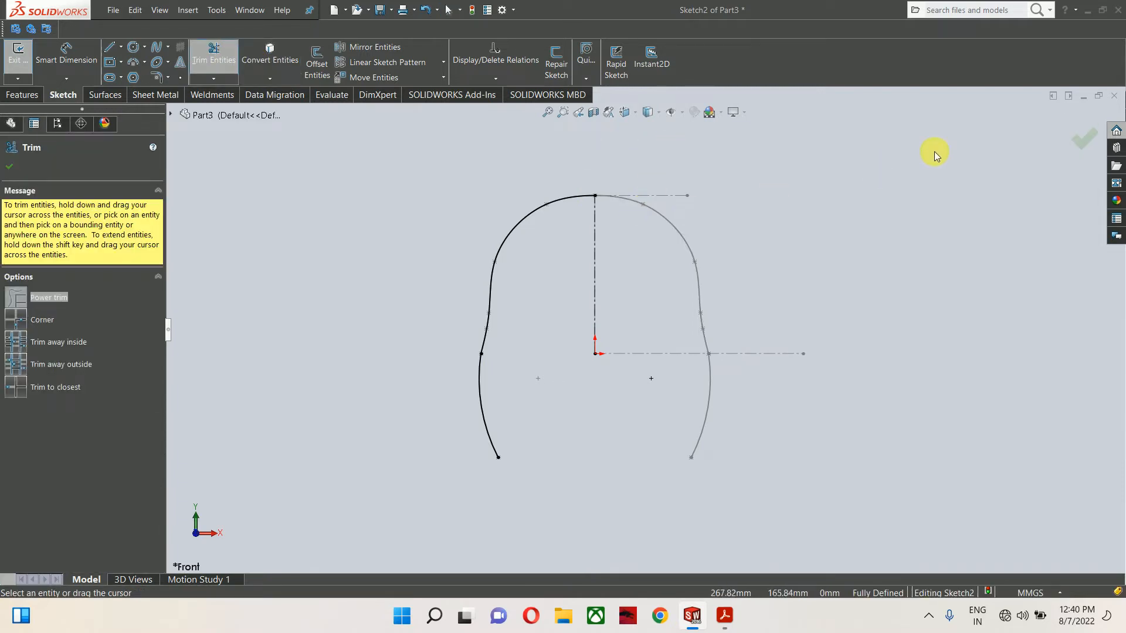
left_click(1088, 140)
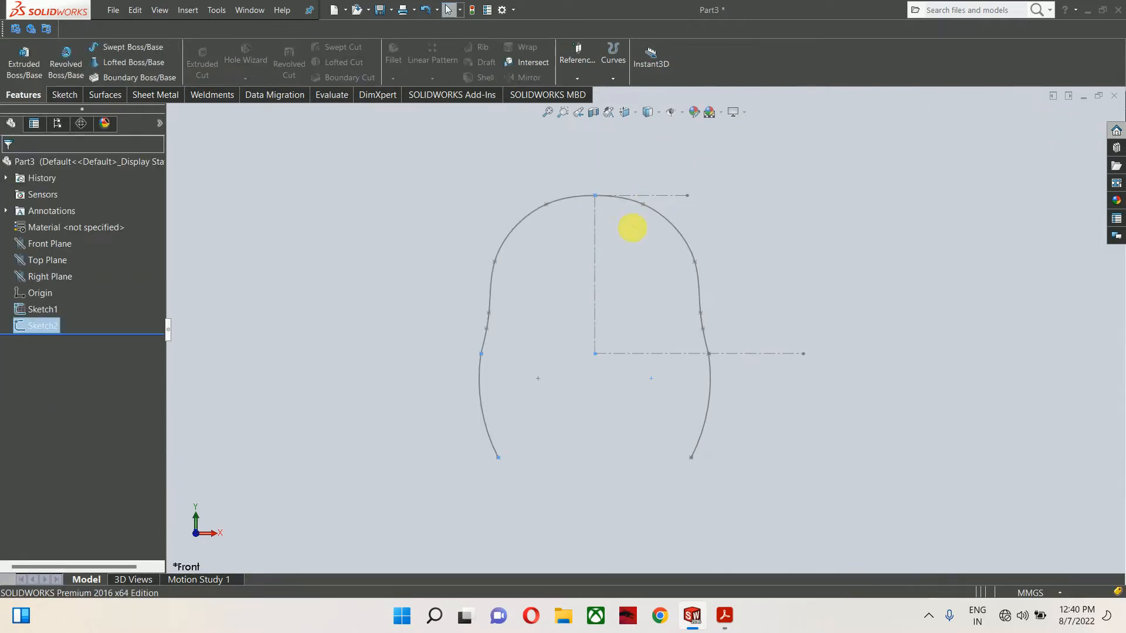
- Start another sketch on the Front Plane and convert the original spline and right arc into it
left_click(40, 243)
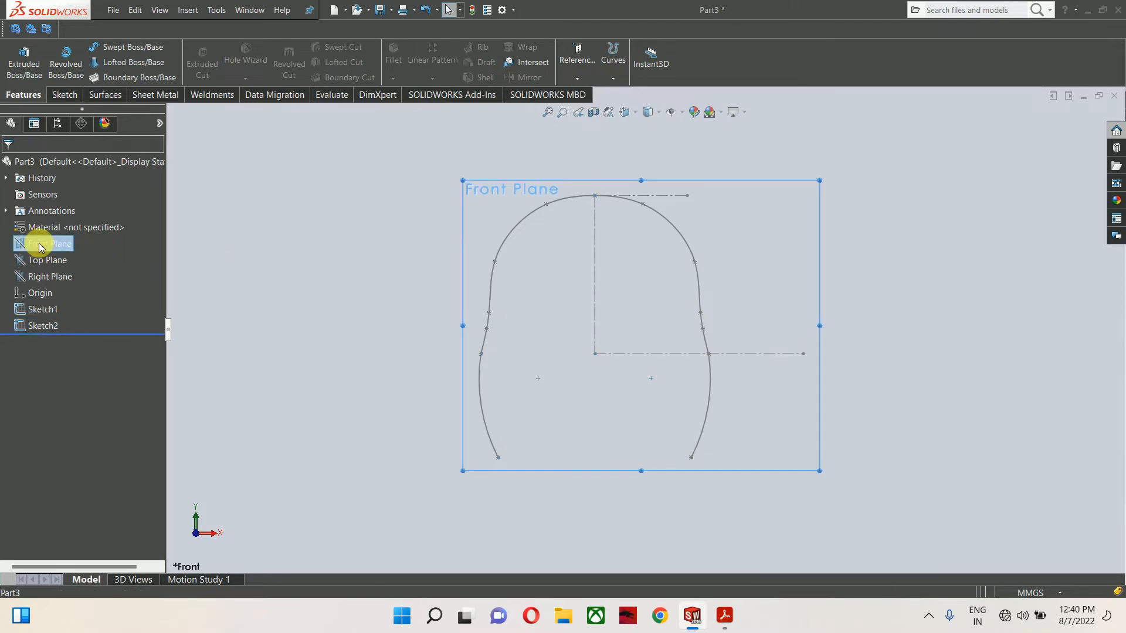
left_click(48, 227)
left_click(630, 198)
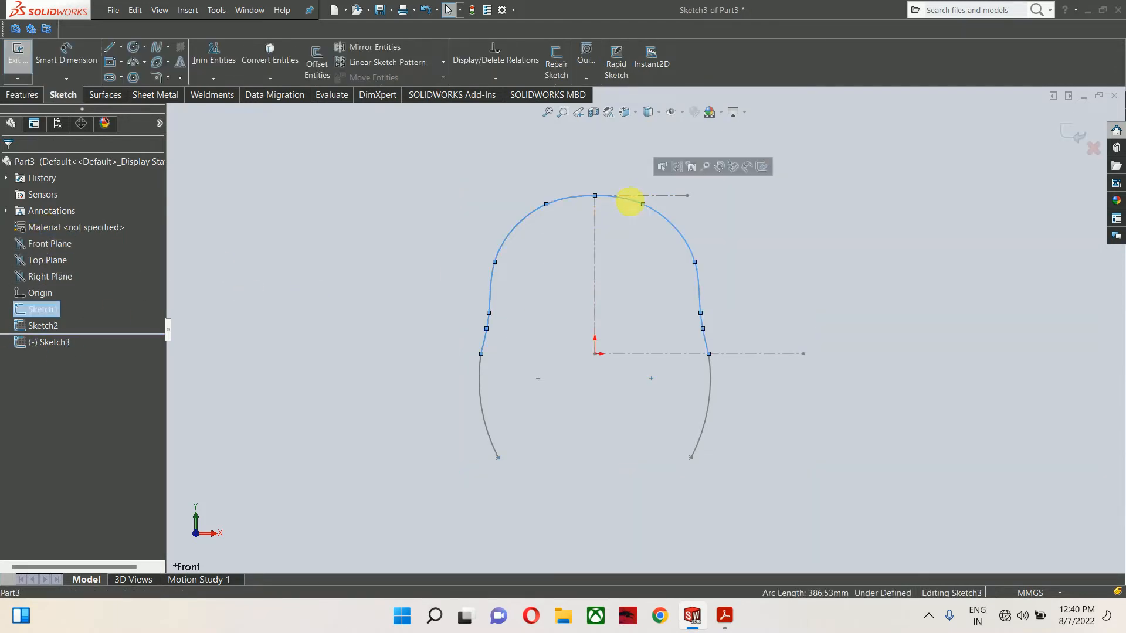
left_click(713, 386, "ctrl")
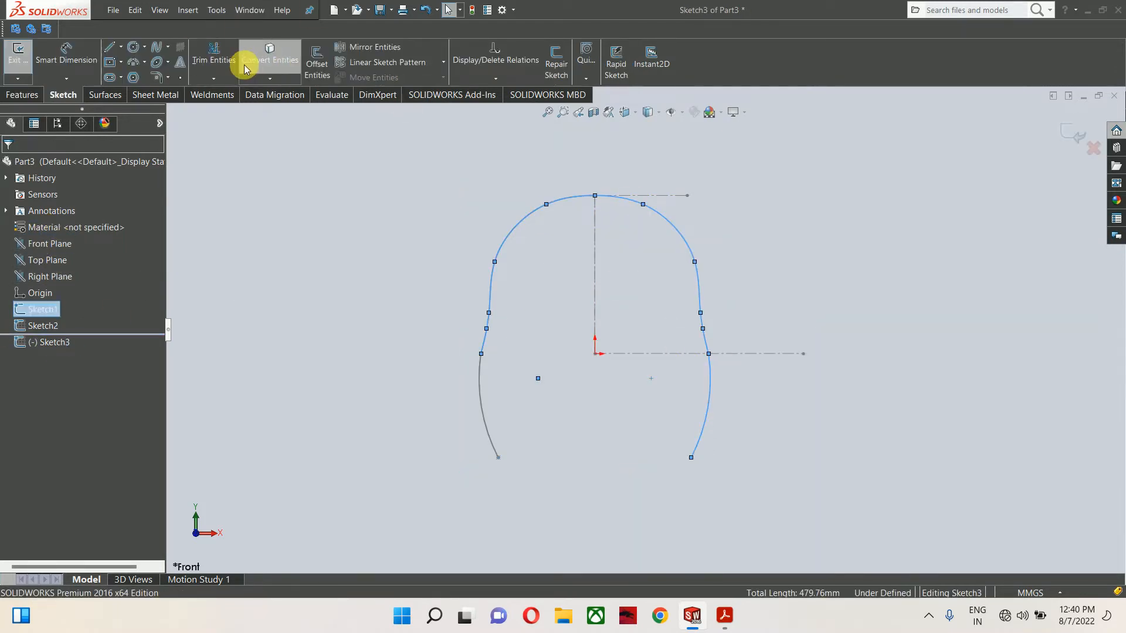
left_click(270, 56)
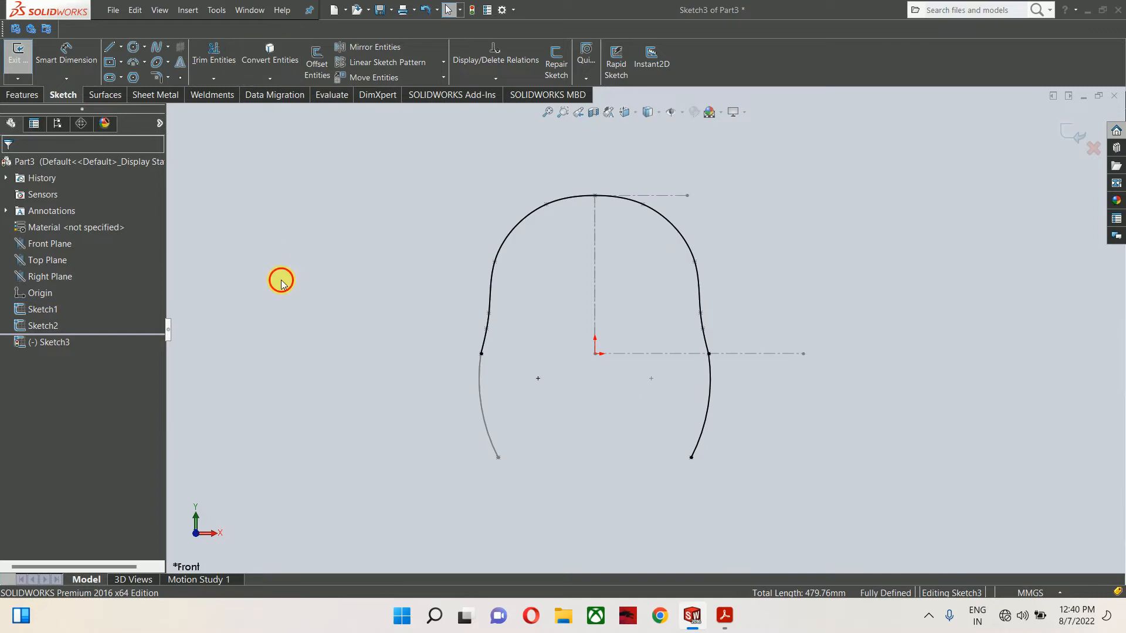
- Draw a vertical centerline from the origin to the top of the converted spline
left_click(121, 47)
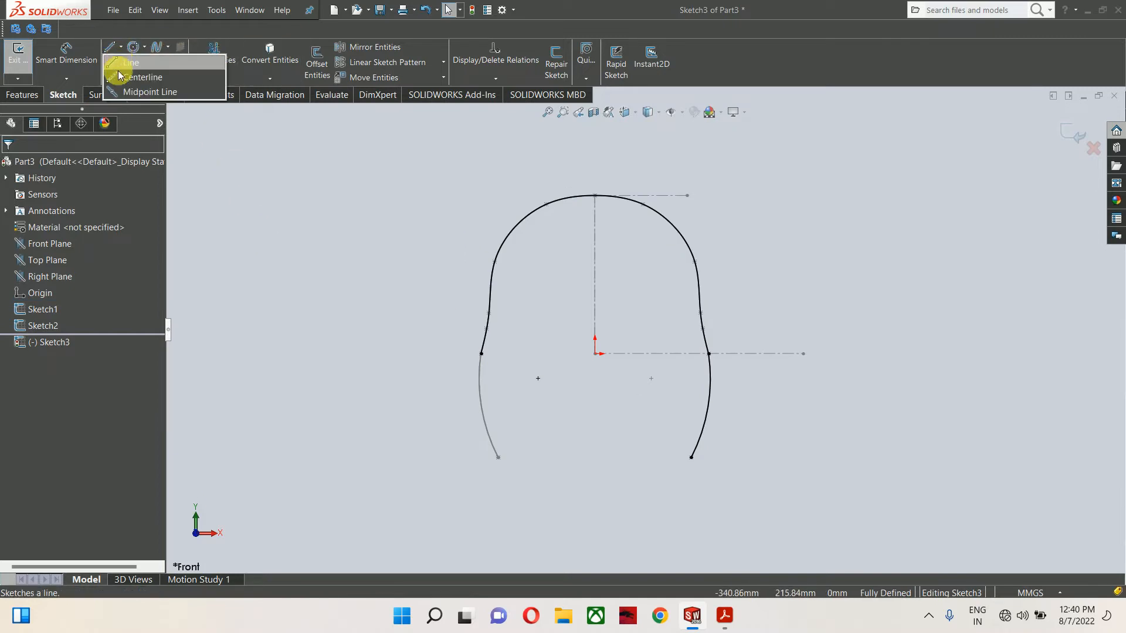
left_click(595, 354)
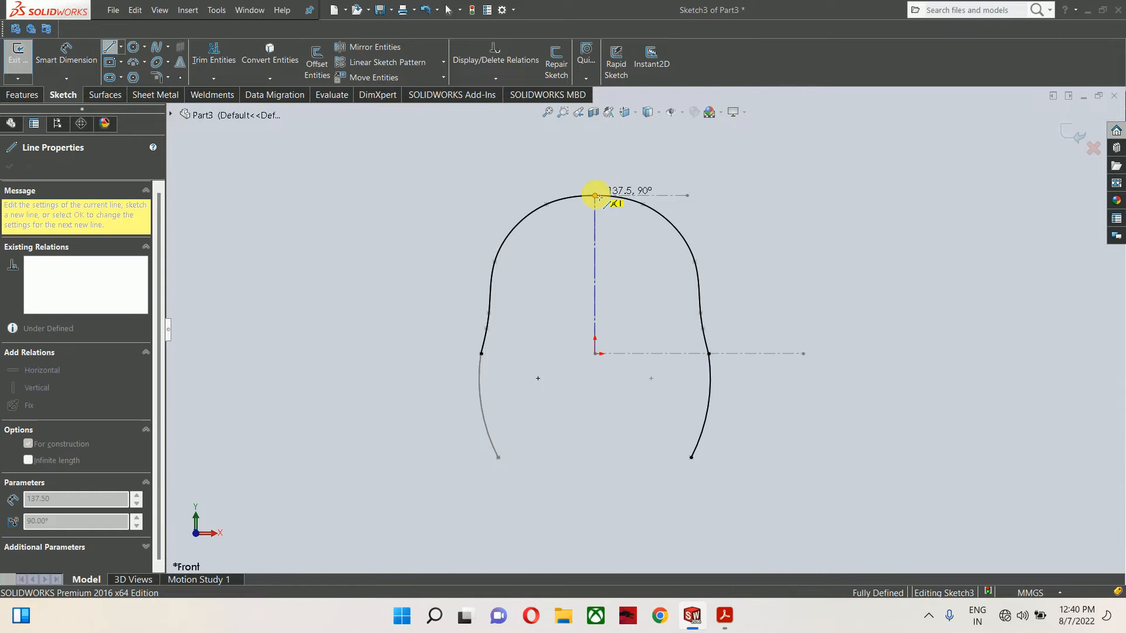
key("Escape")
left_click(221, 64)
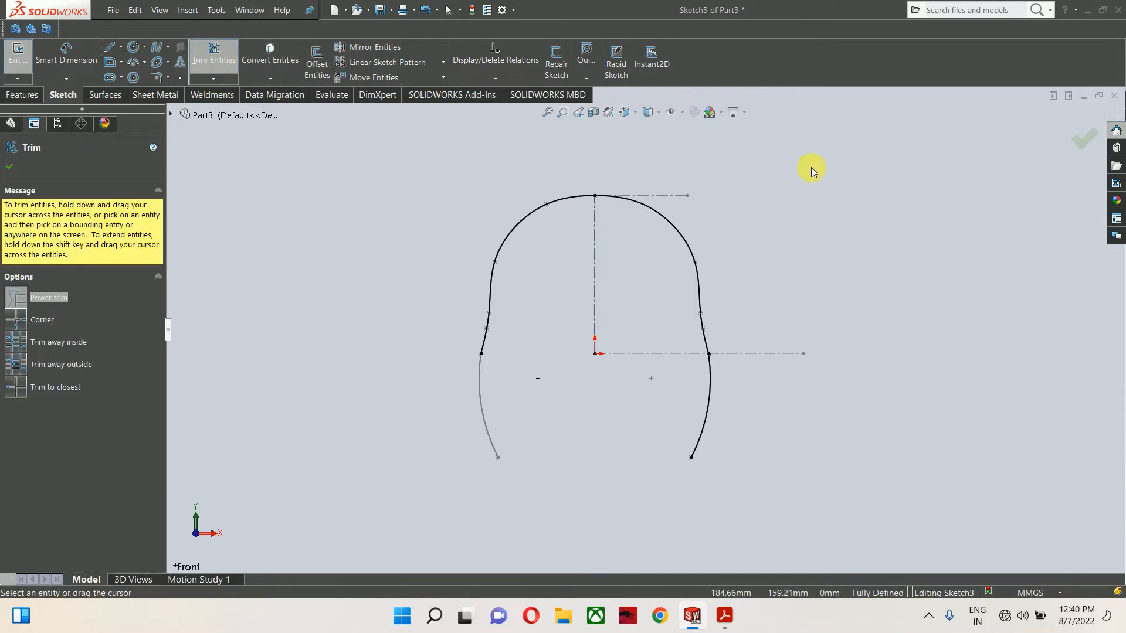
left_click_drag(809, 169, 686, 259)
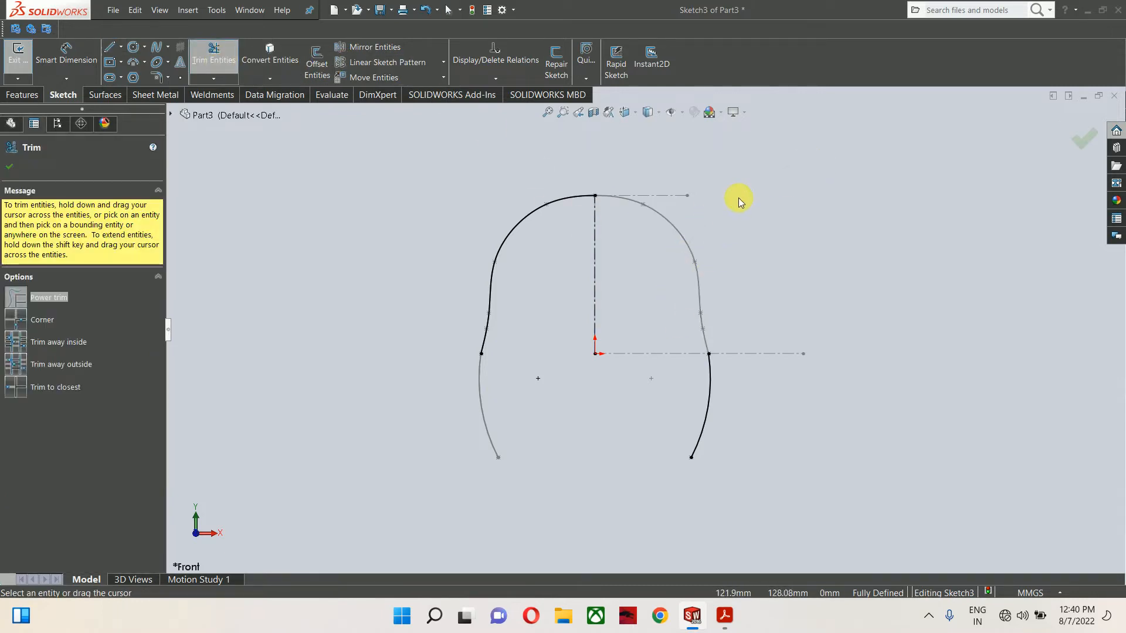
key("Escape")
- Trim away the converted spline's left half at the centerline and exit the sketch
left_click(212, 56)
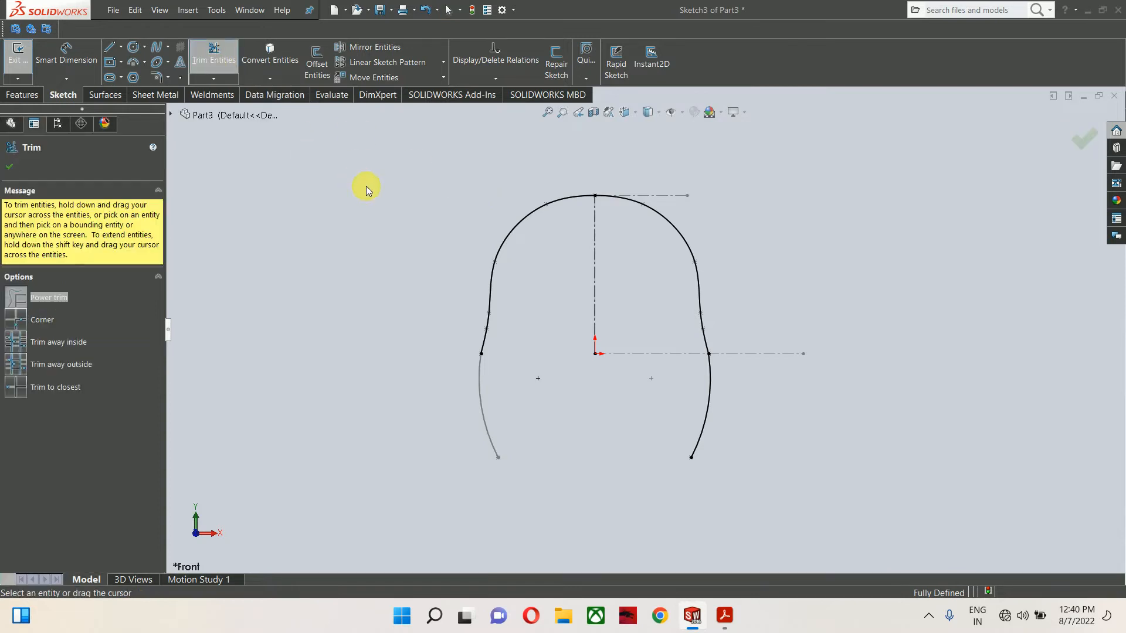
left_click_drag(366, 189, 501, 332)
key("Escape")
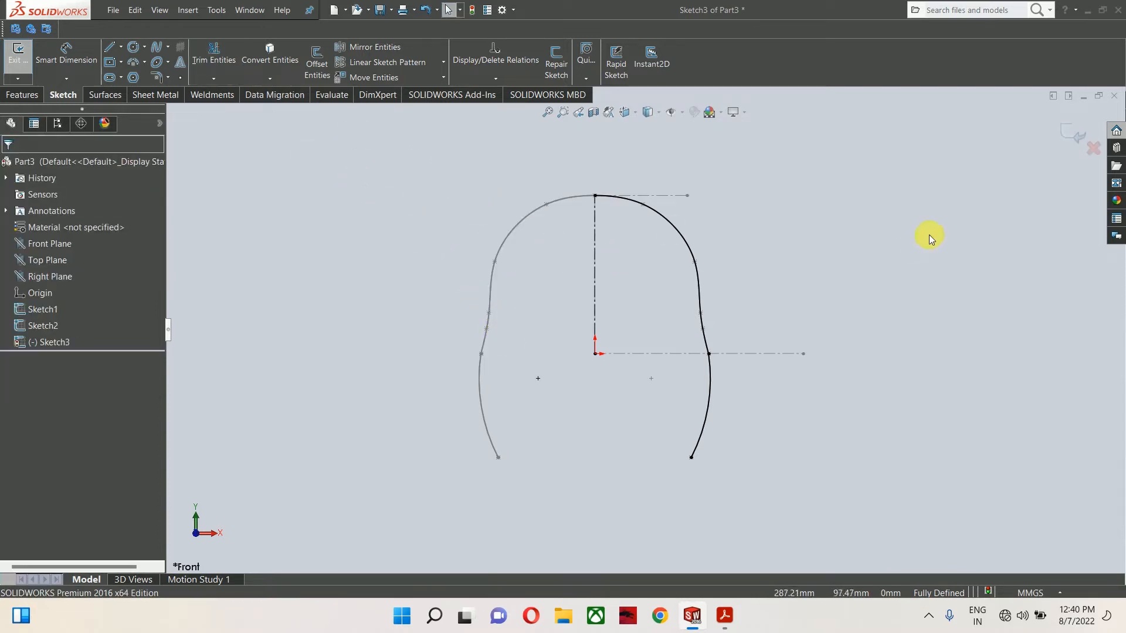
left_click(1075, 135)
- Hide the original full front-profile sketch so only the two half-profile sketches show
scroll(651, 330, "up", 3)
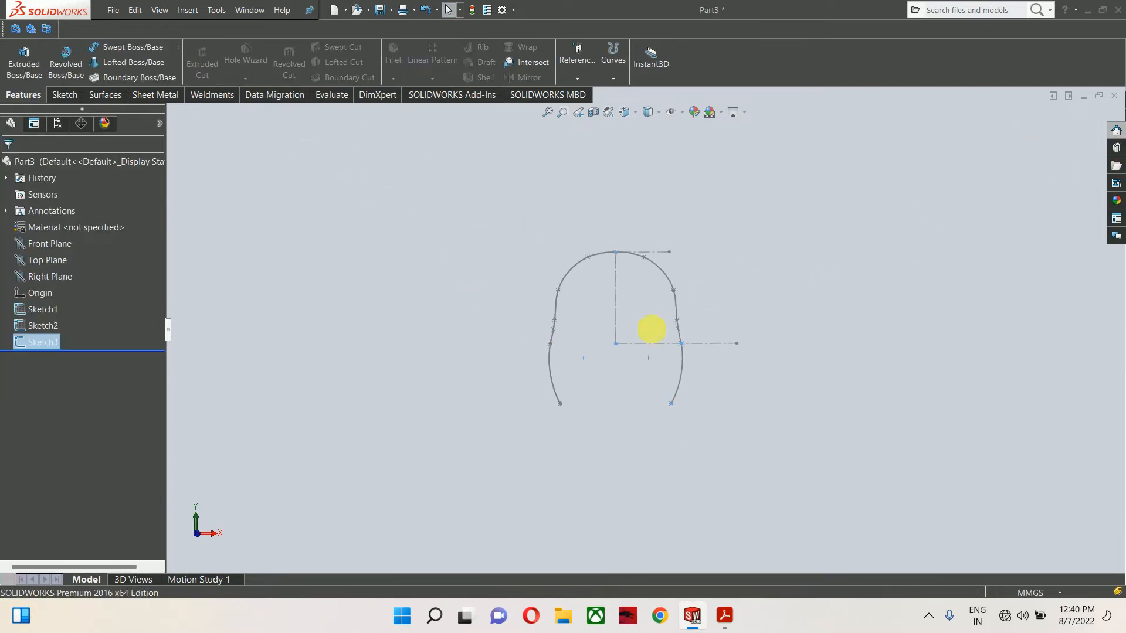
left_click(26, 309)
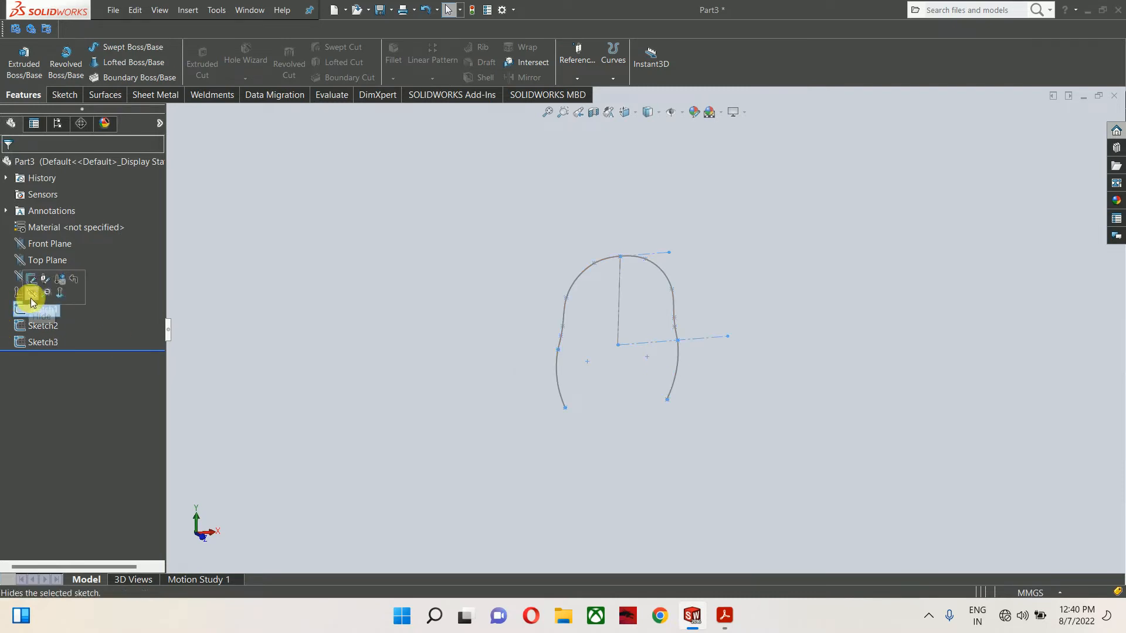
left_click(31, 298)
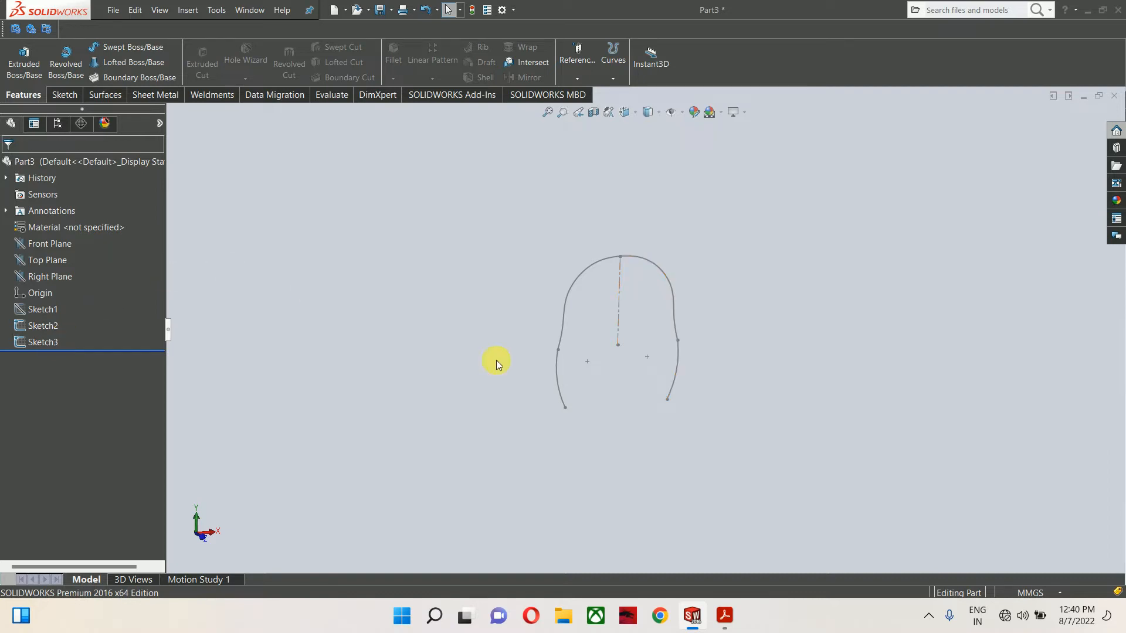
- Start a new sketch on the Right Plane for the side-view profile
scroll(622, 269, "down", 5)
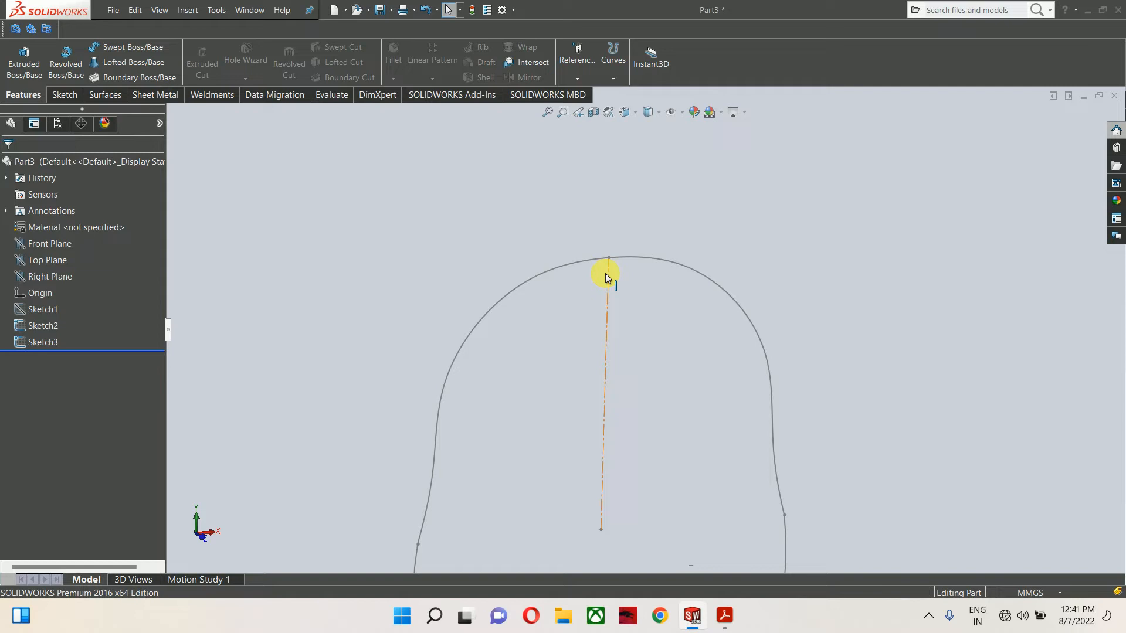
scroll(649, 229, "up", 6)
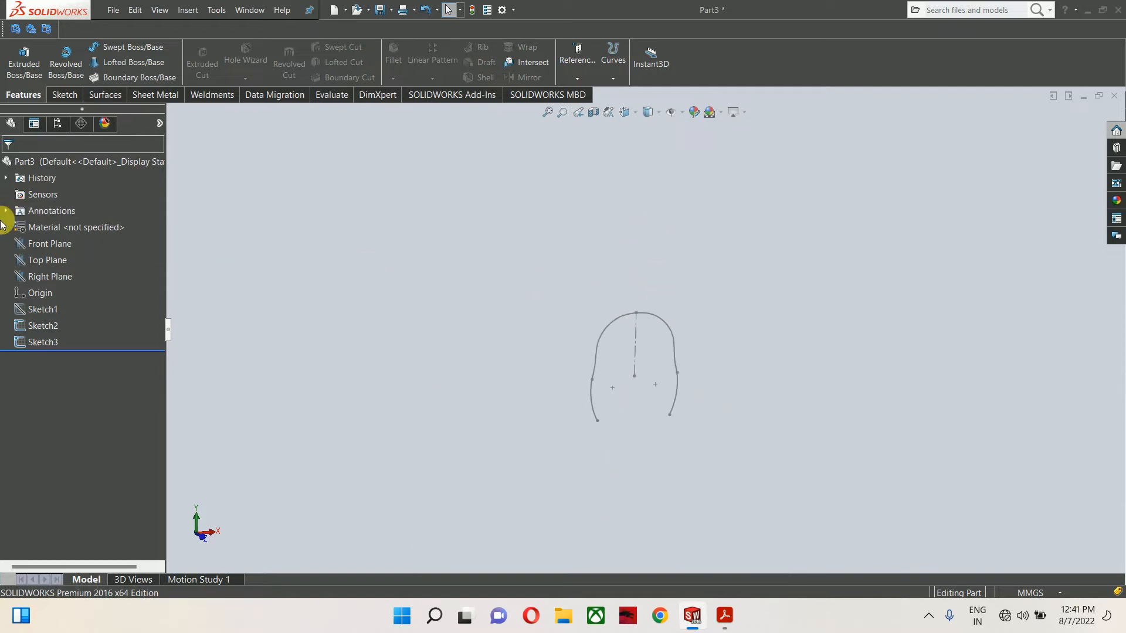
left_click(41, 277)
left_click(47, 265)
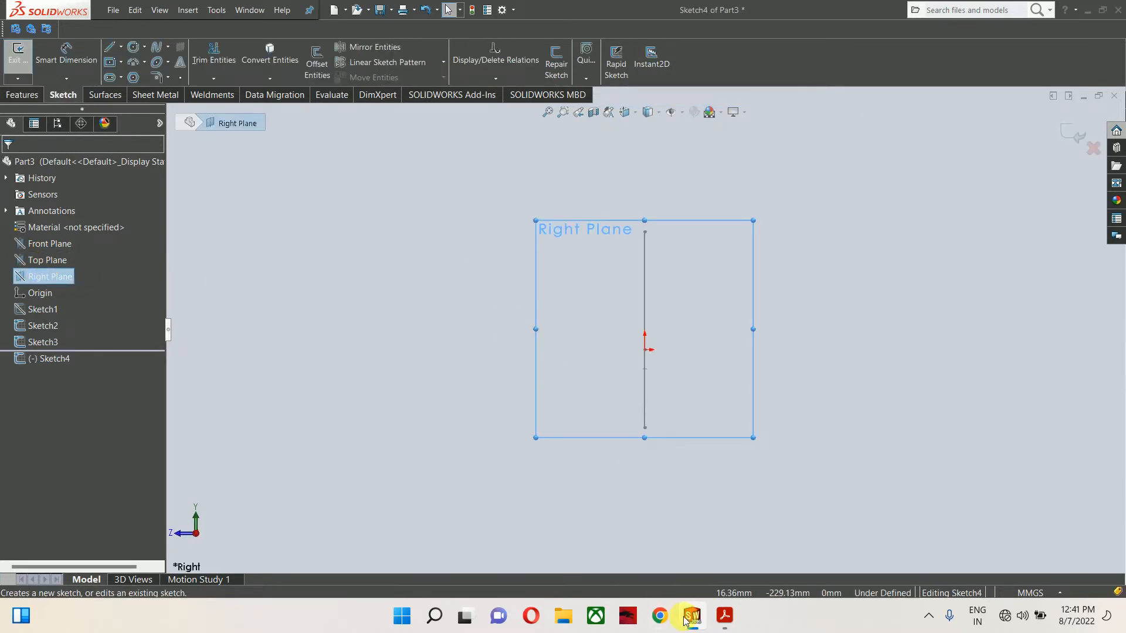
- Switch to the PDF drawing, examine the helmet's side-view profile and dimensions, and return to the SOLIDWORKS sketch
left_click(724, 616)
left_click_drag(616, 592, 423, 590)
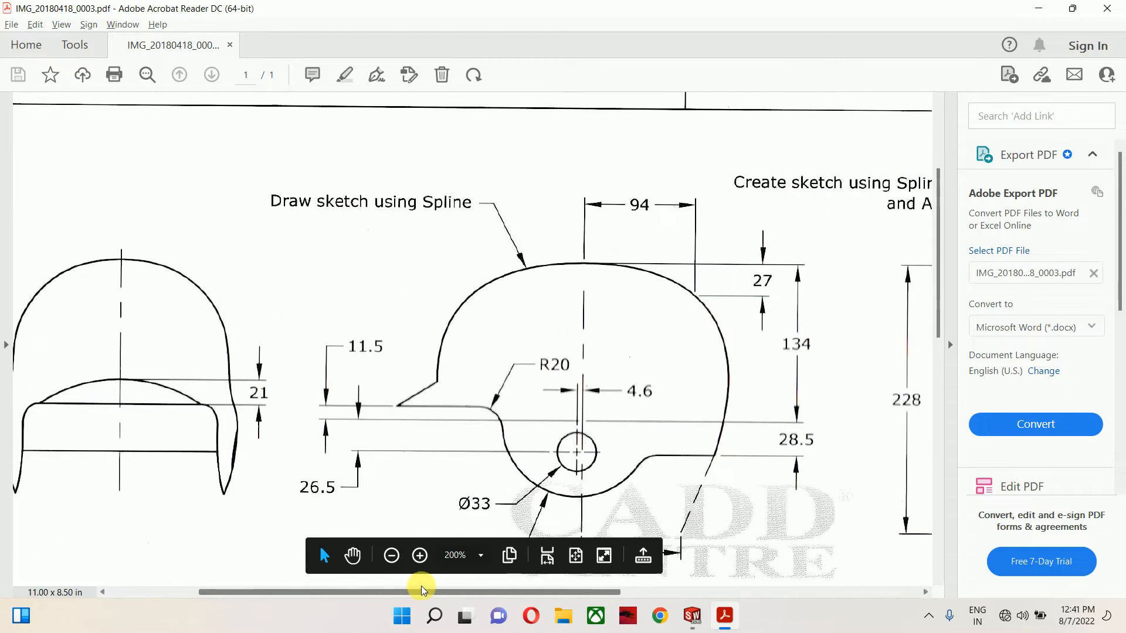
scroll(623, 336, "down", 3)
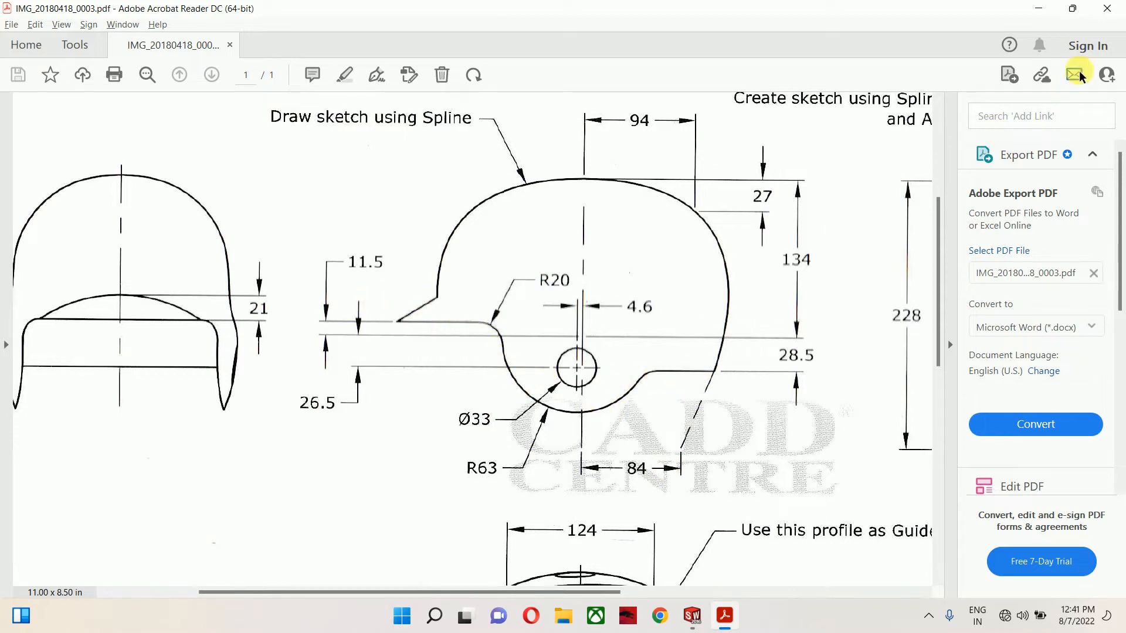
left_click(1036, 8)
right_click(1036, 10)
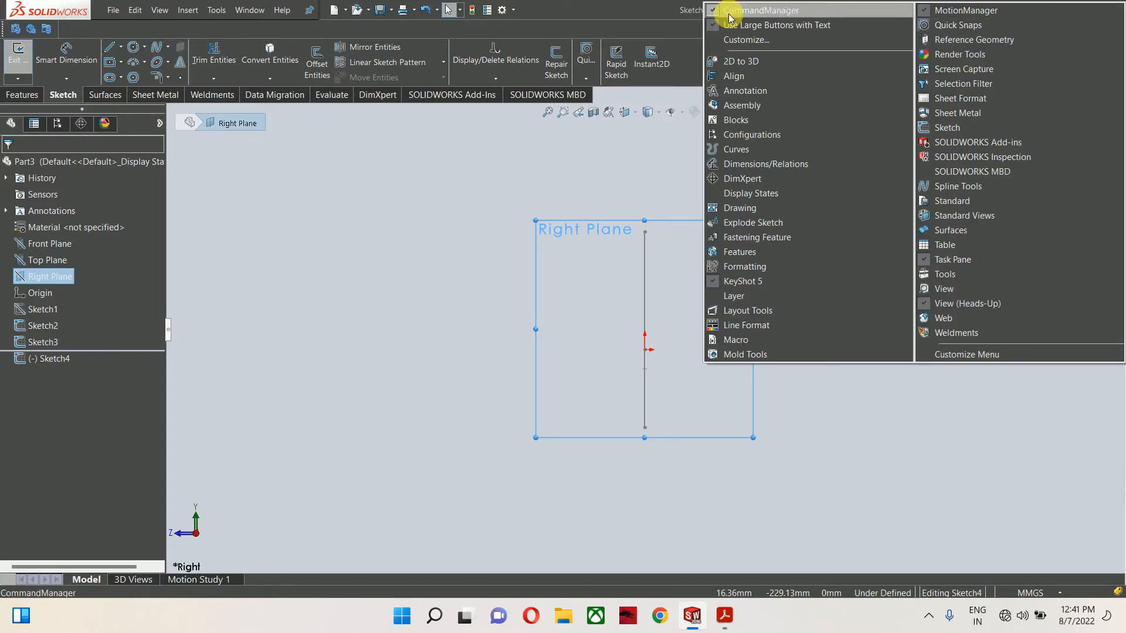
left_click(121, 46)
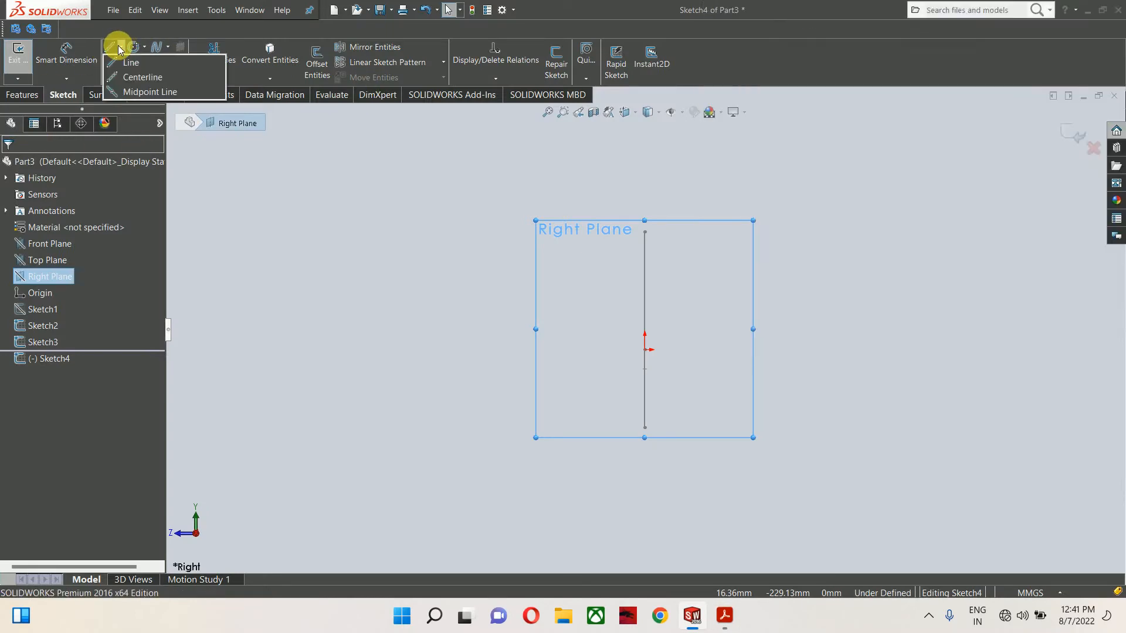
left_click(123, 77)
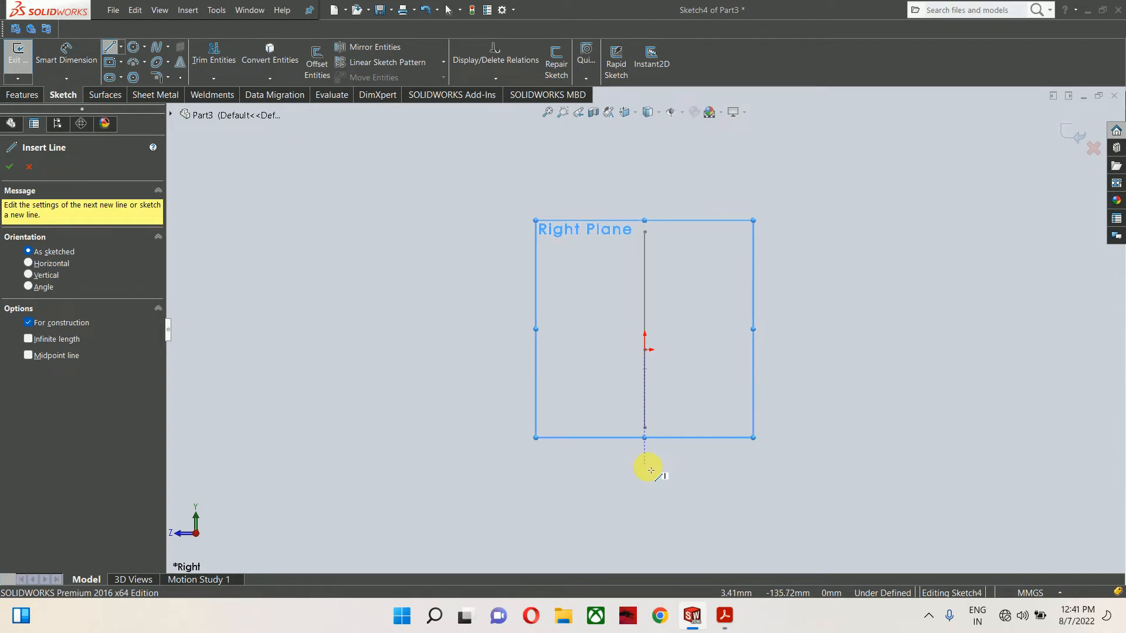
left_click(645, 466)
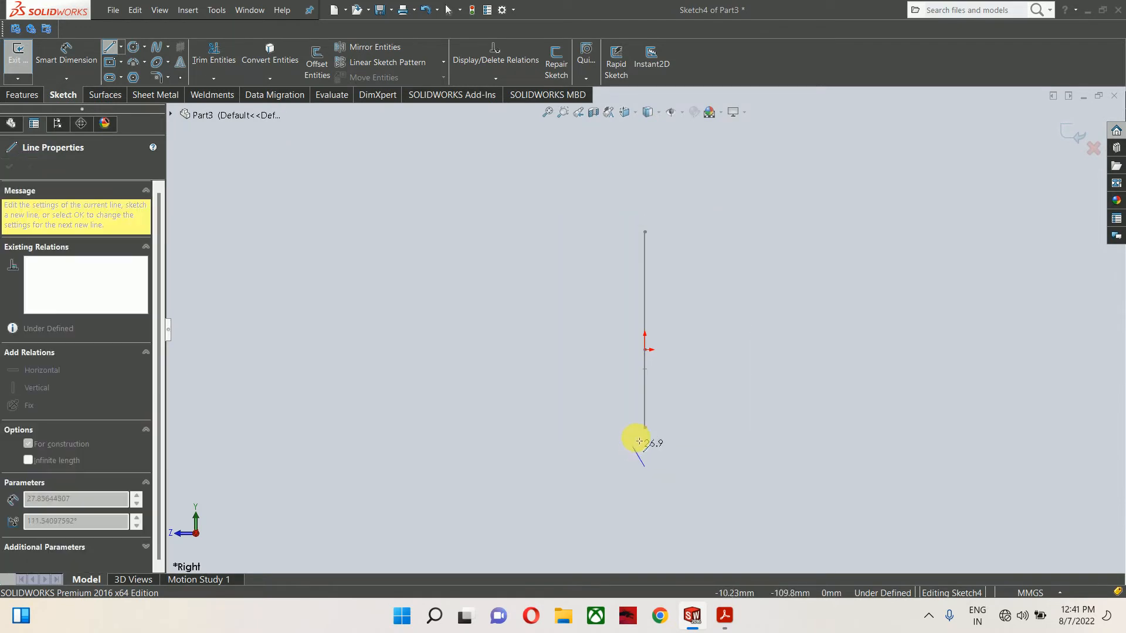
key("Escape")
- Sketch a vertical centerline through the origin with horizontal centerlines about 102 mm long extending right from its lower and upper ends
left_click(121, 47)
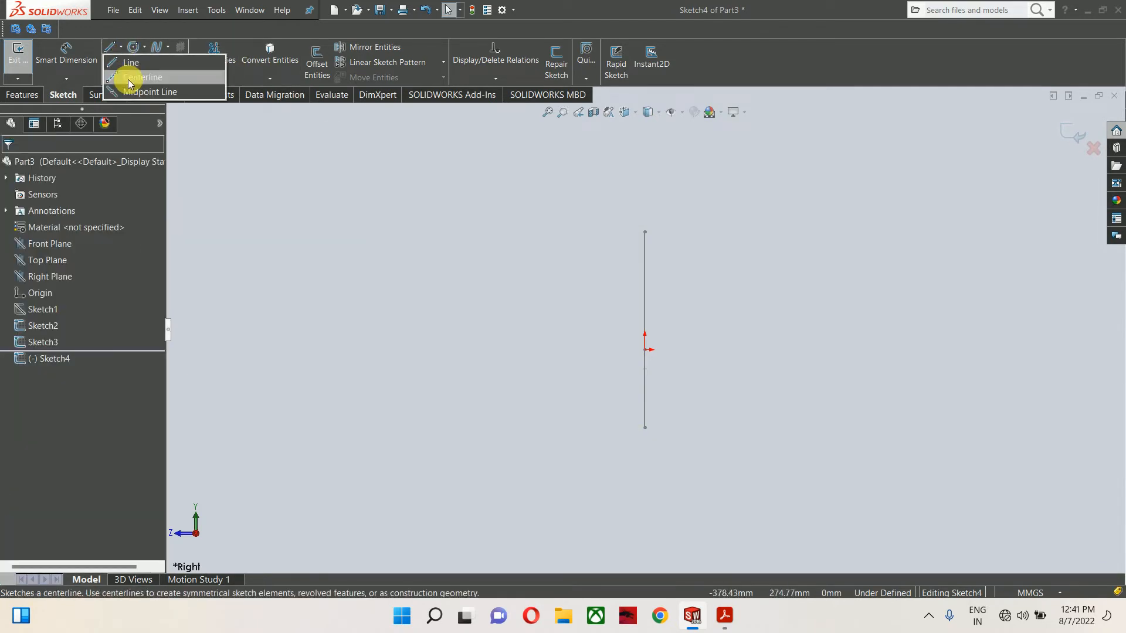
left_click(130, 78)
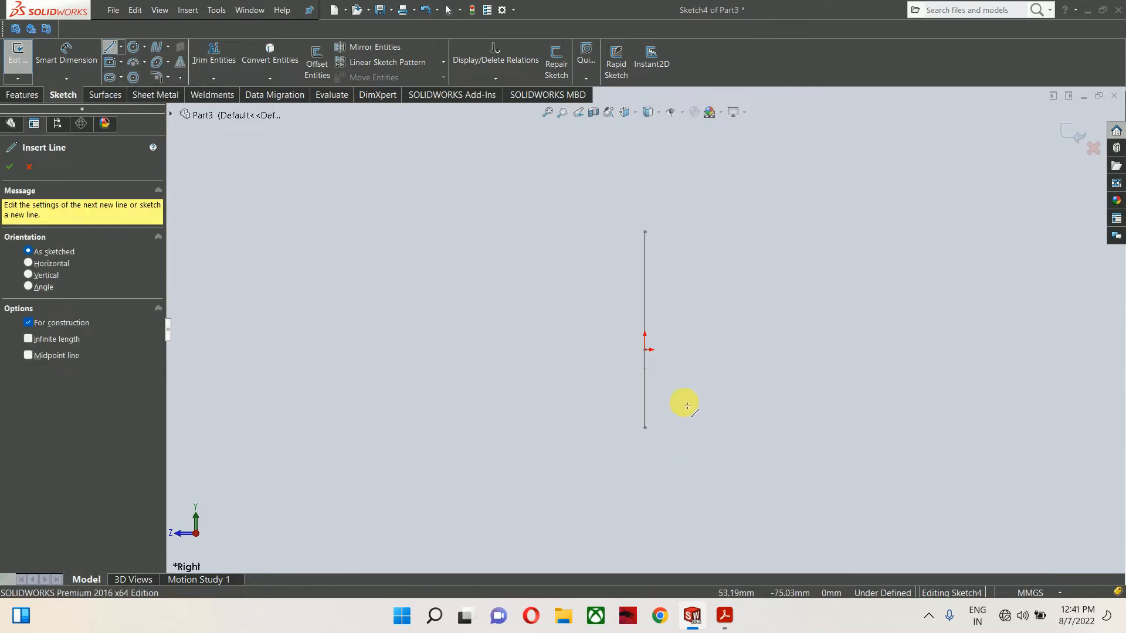
left_click(734, 444)
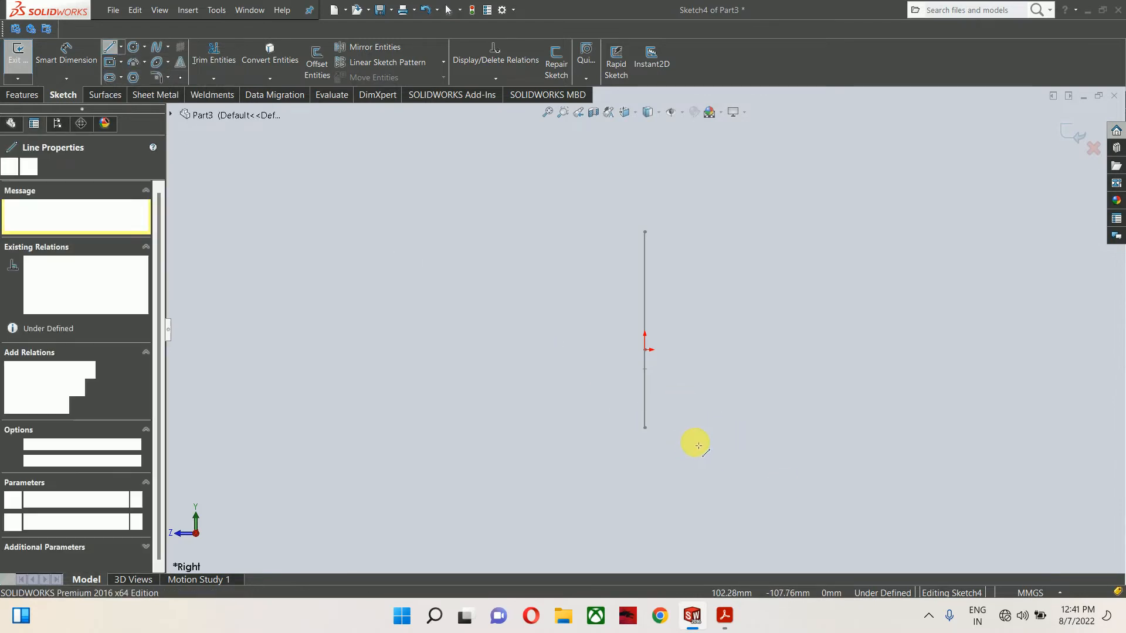
left_click(646, 441)
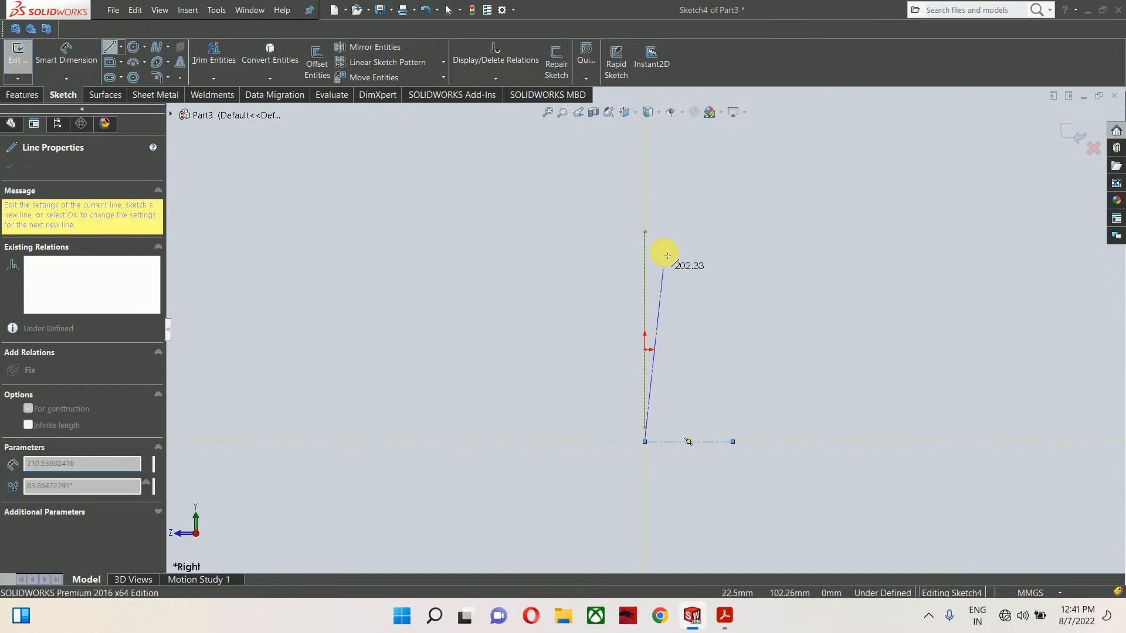
left_click(645, 250)
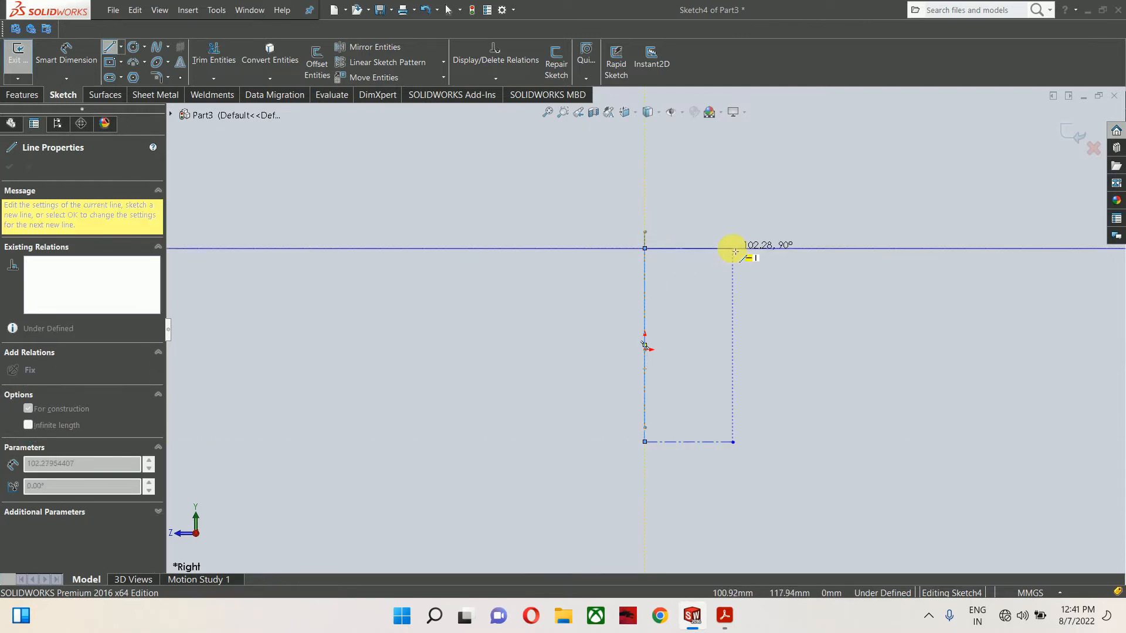
left_click(735, 250)
key("Escape")
key("Escape")
- Attach the upper centerline corner to the top endpoint of the half-profile curves and make the long centerline vertical
middle_click_drag(660, 247, 705, 286)
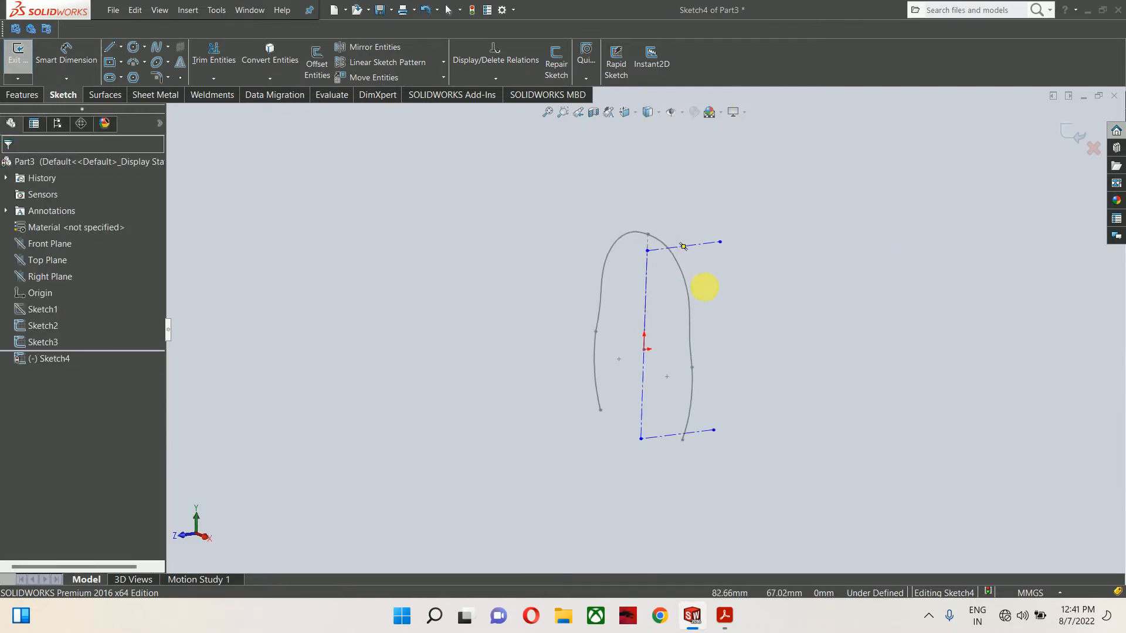
scroll(649, 256, "down", 4)
left_click_drag(627, 247, 630, 220)
left_click(775, 260)
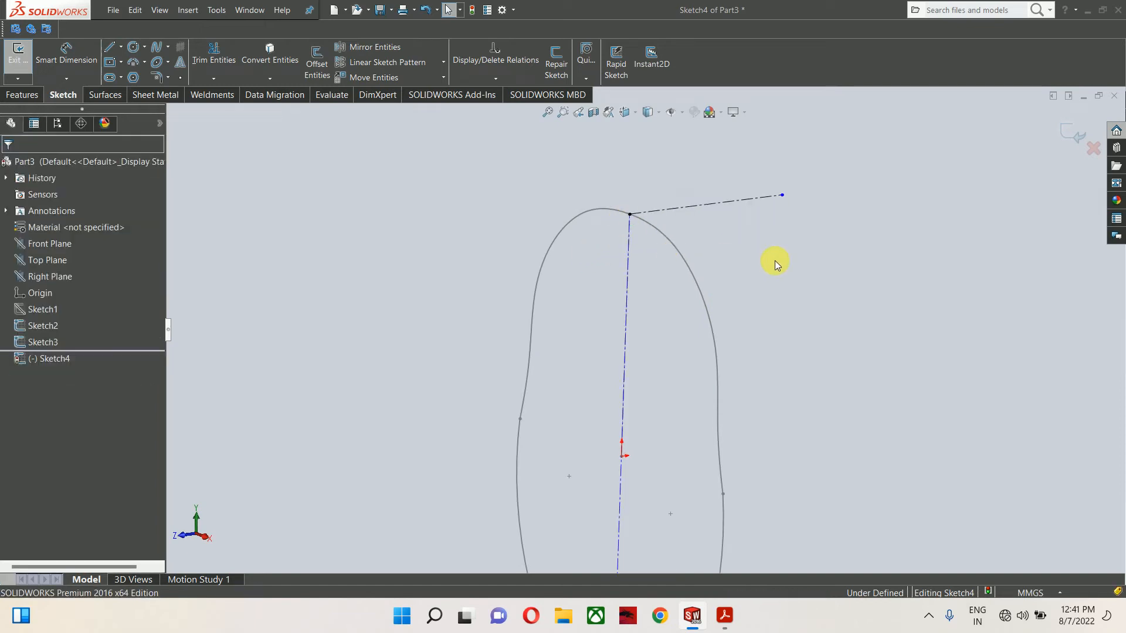
left_click(629, 293)
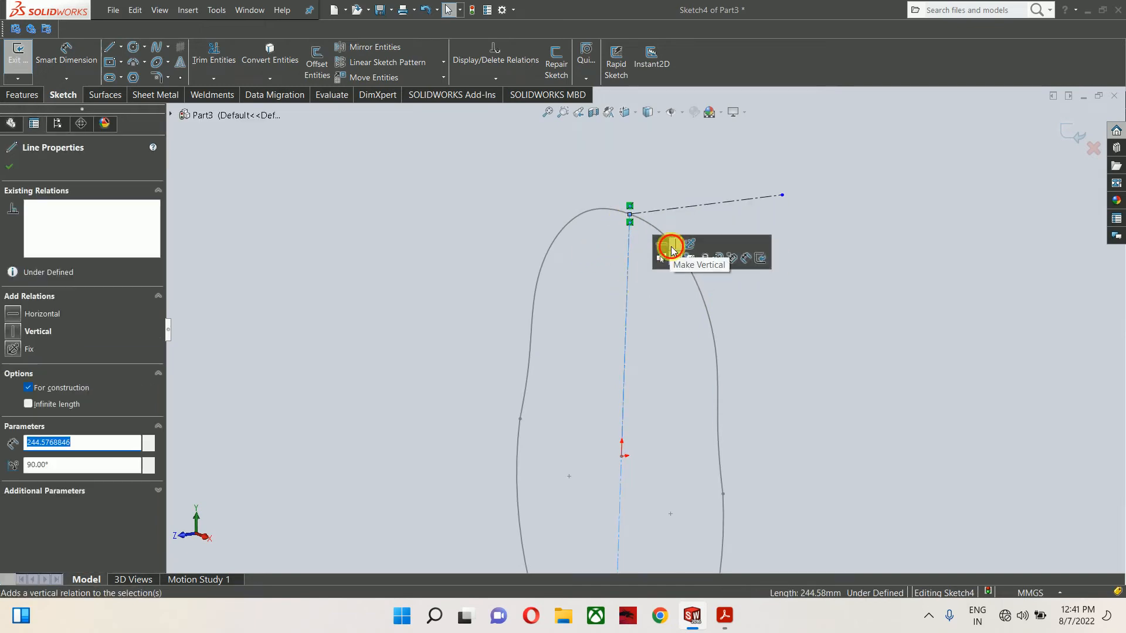
left_click(652, 343)
scroll(673, 393, "up", 3)
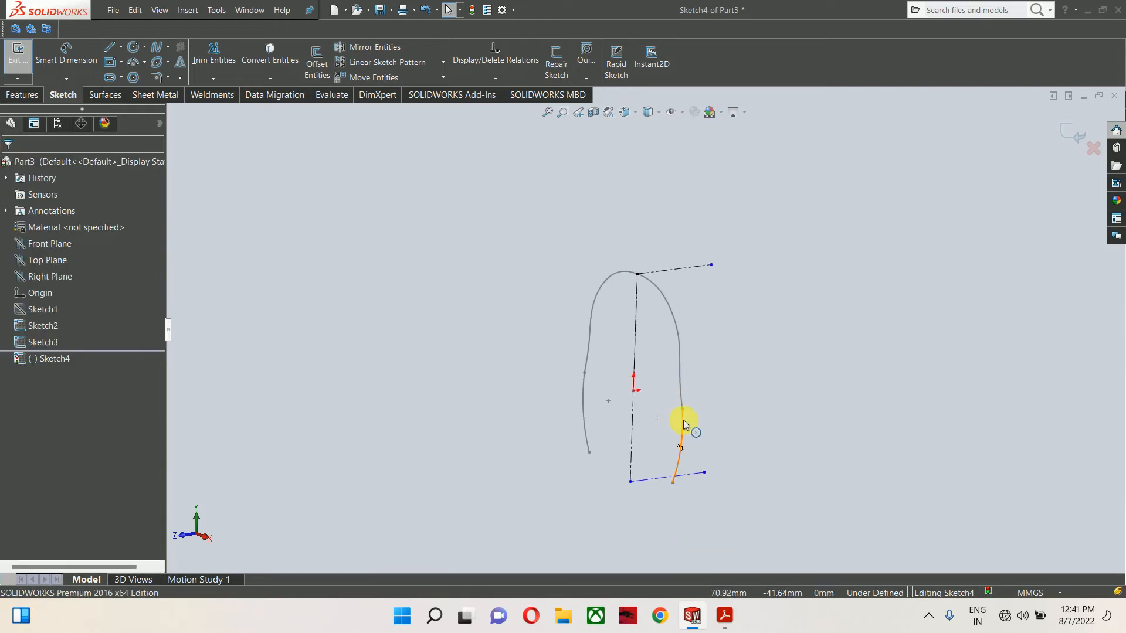
- Check the PDF side view, then place sketch points below the upper centerline and on the lower one, about 79 and 83 mm from the vertical
key("ctrl+4")
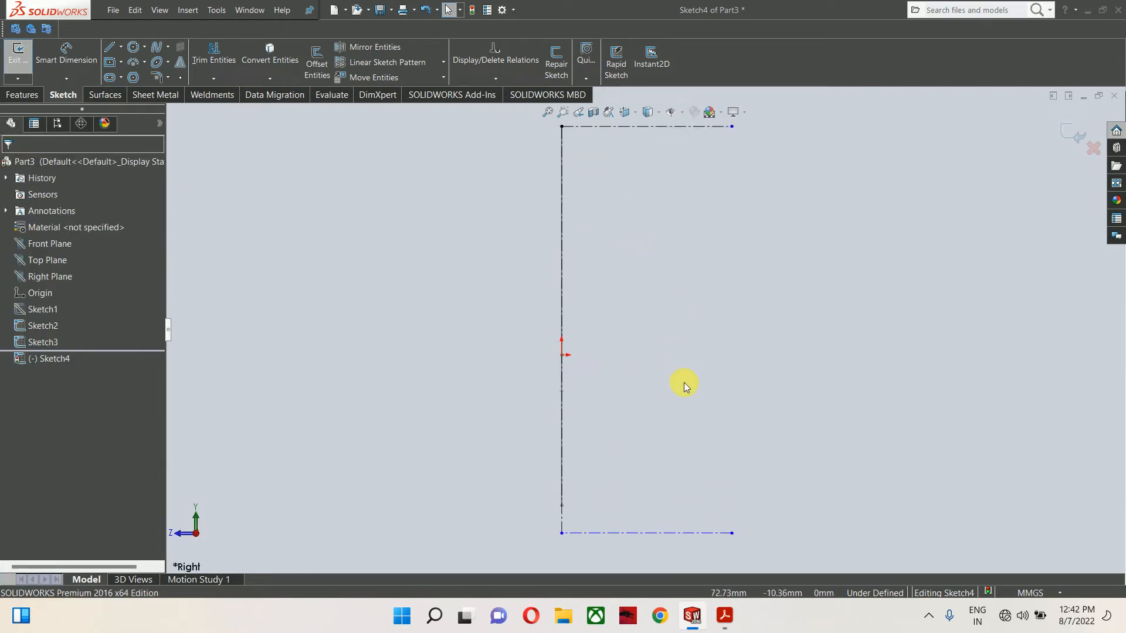
right_click_drag(612, 193, 610, 146)
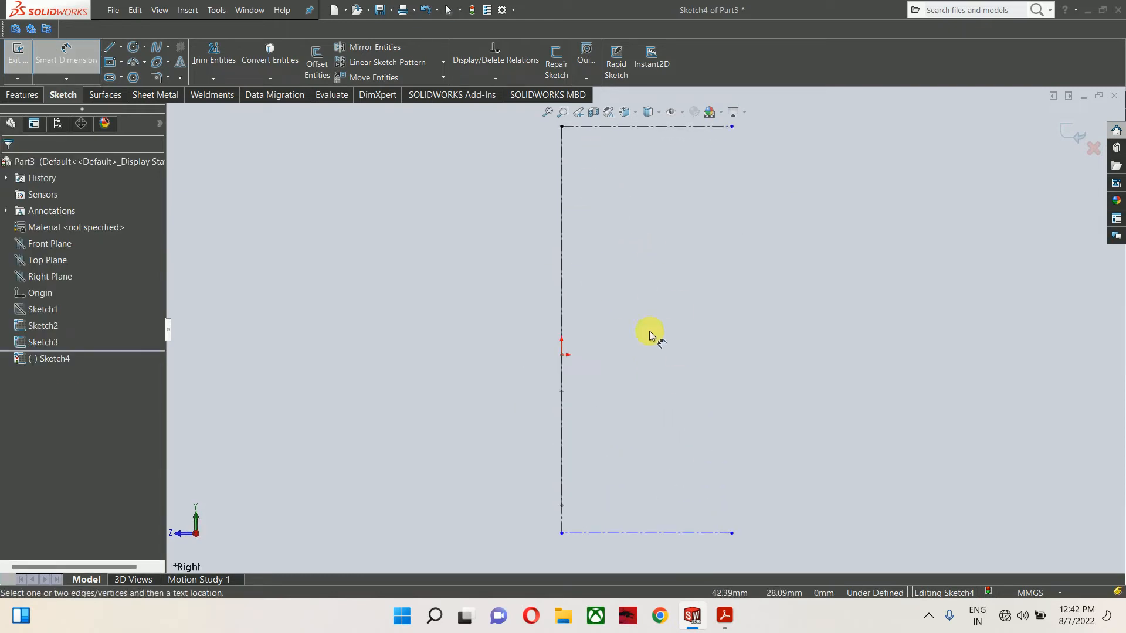
left_click(722, 616)
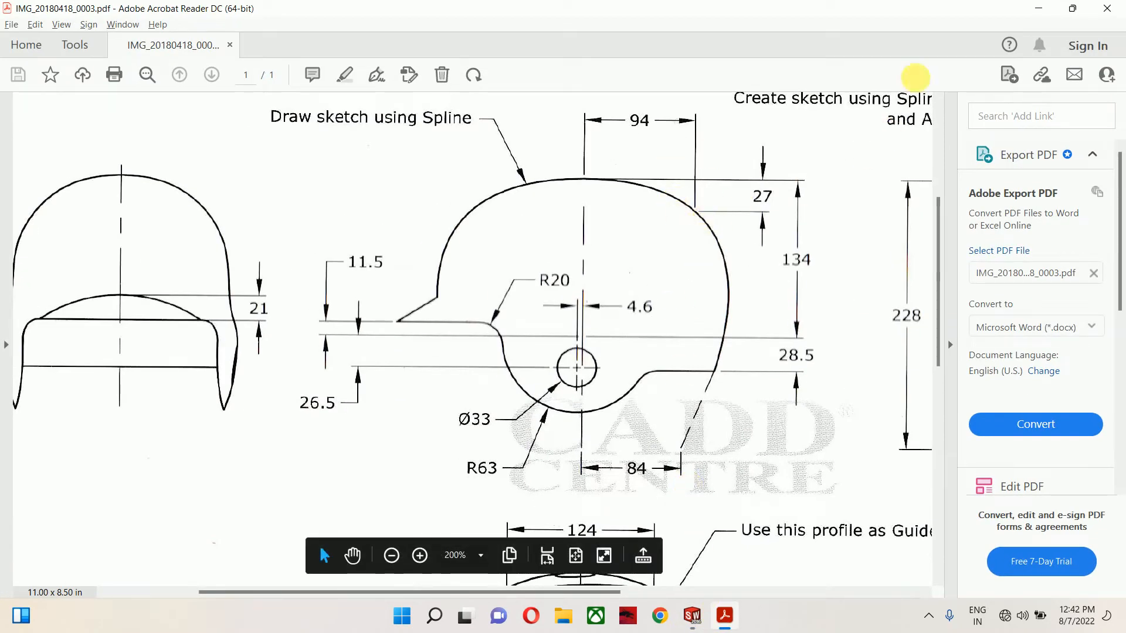
left_click(1038, 8)
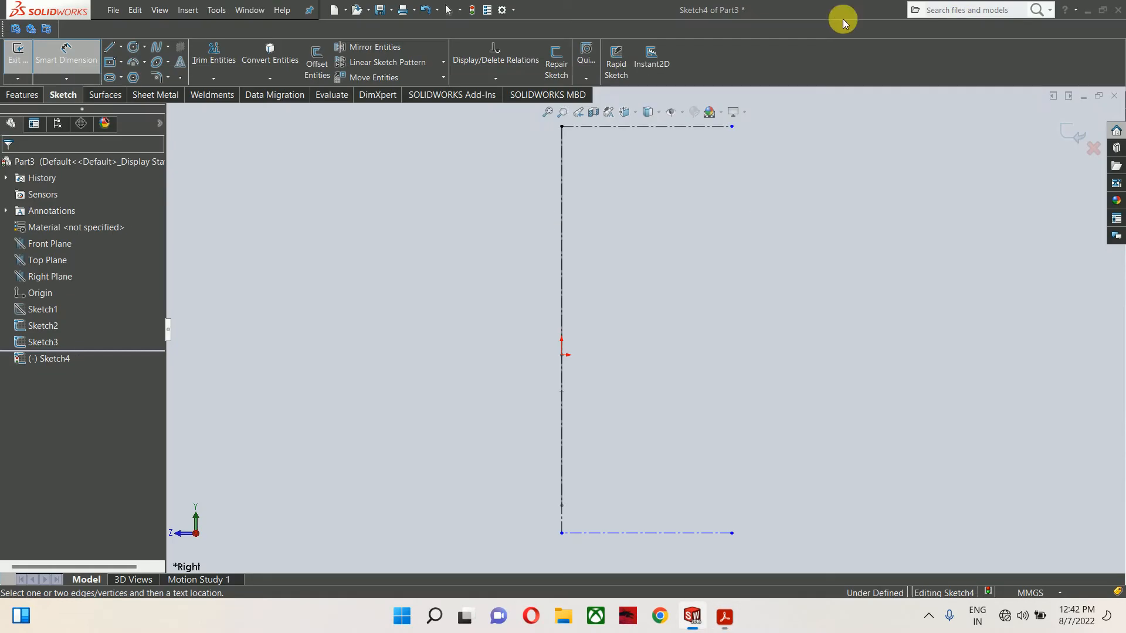
left_click(180, 77)
left_click(693, 153)
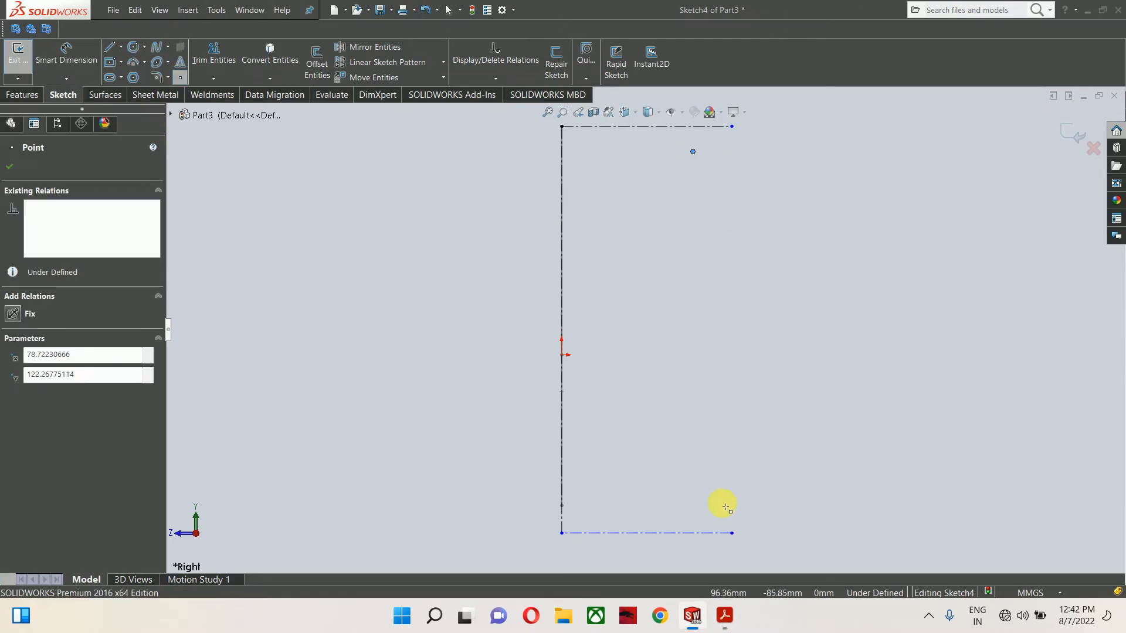
left_click(702, 534)
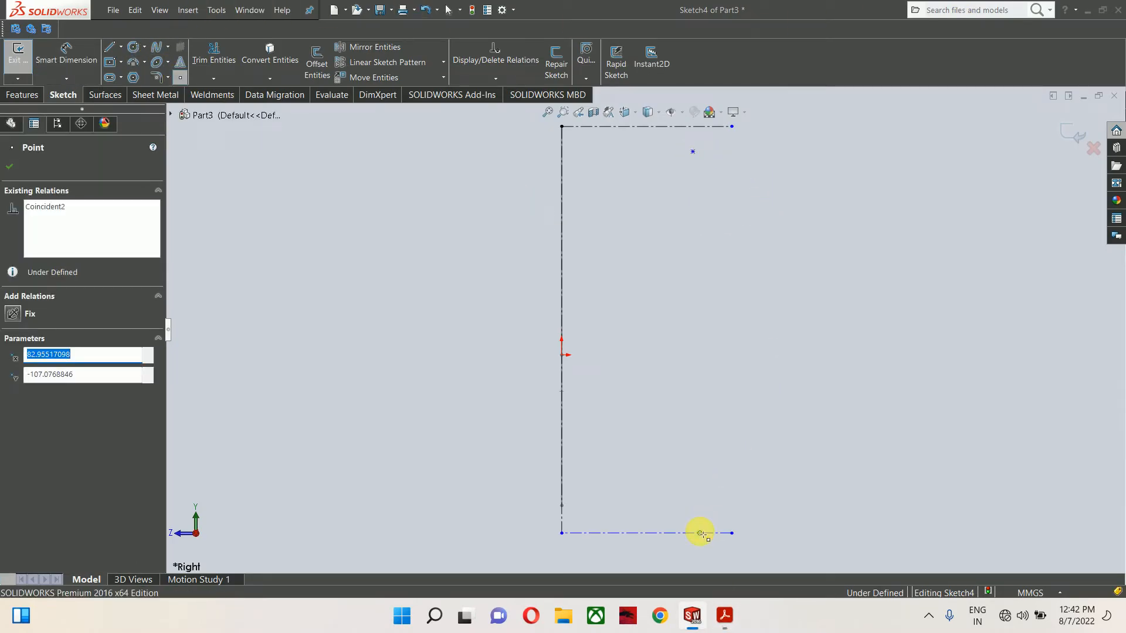
key("Escape")
- Dimension the upper sketch point's horizontal distance from the vertical centerline as 94 mm
right_click_drag(789, 470, 783, 416)
scroll(697, 241, "up", 2)
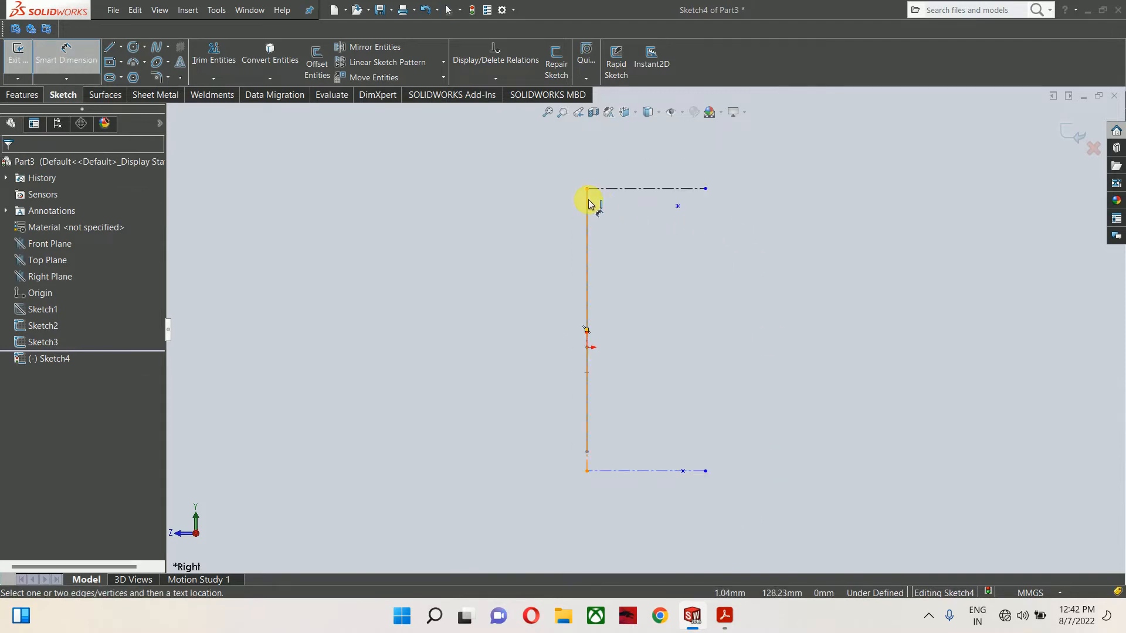
left_click_drag(589, 204, 684, 214)
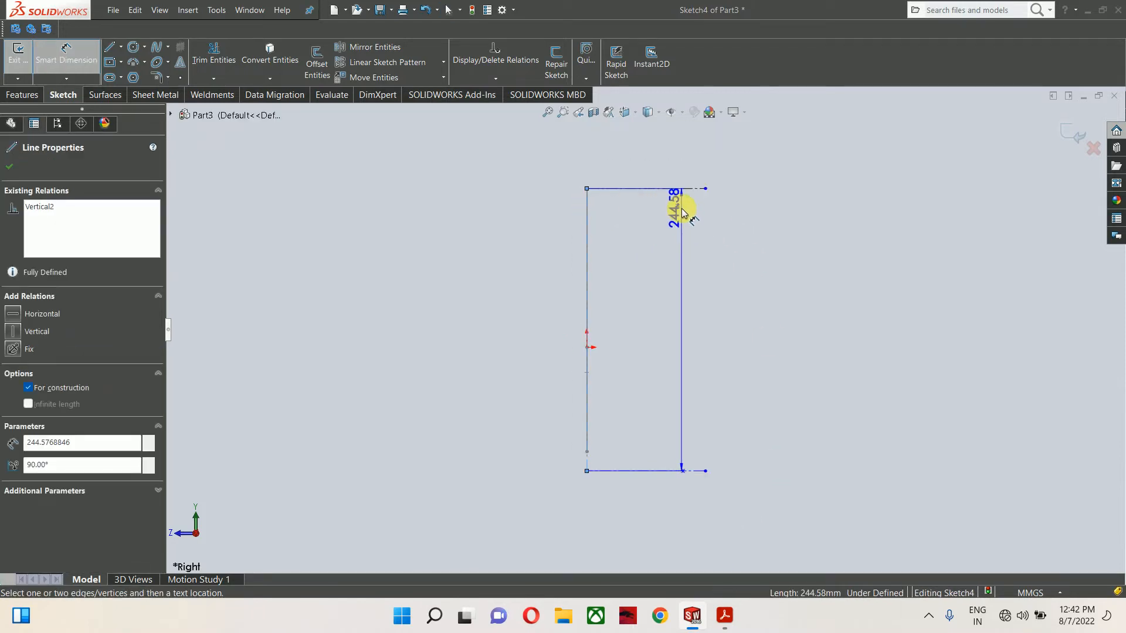
left_click(676, 192)
left_click(648, 151)
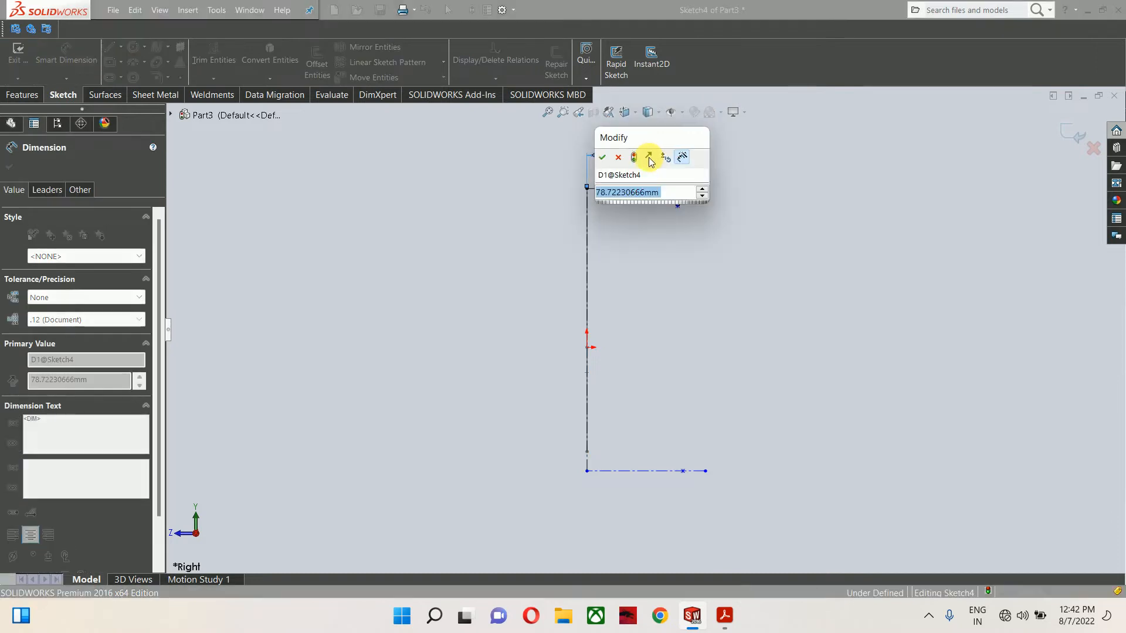
type("94")
key("Return")
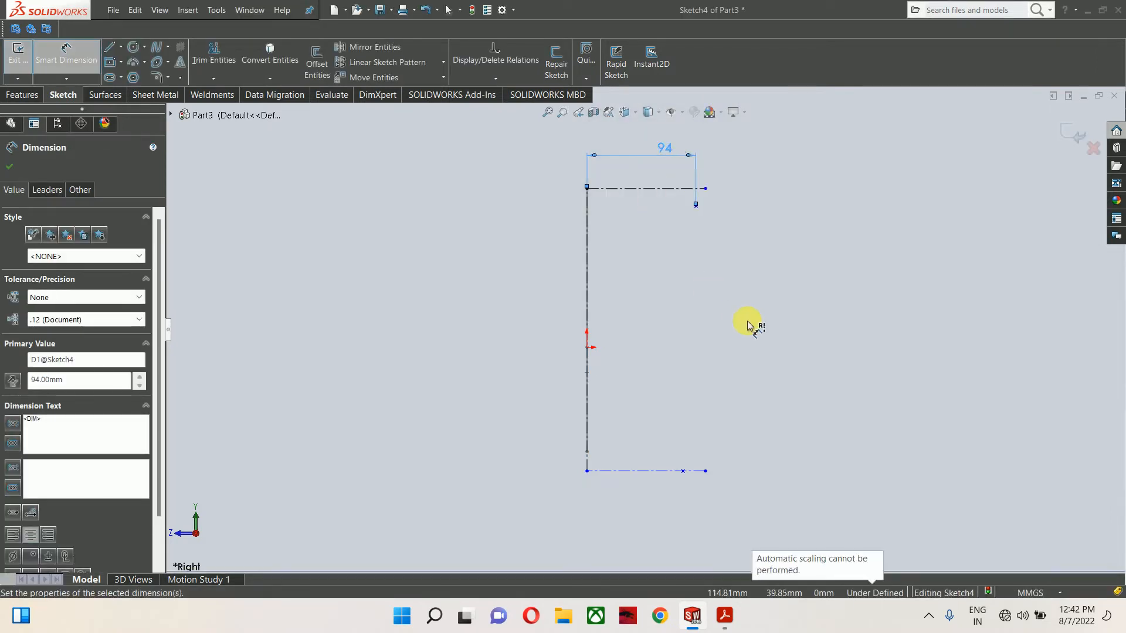
- Check the PDF drawing and dimension the lower sketch point 84 mm from the vertical centerline
left_click(725, 617)
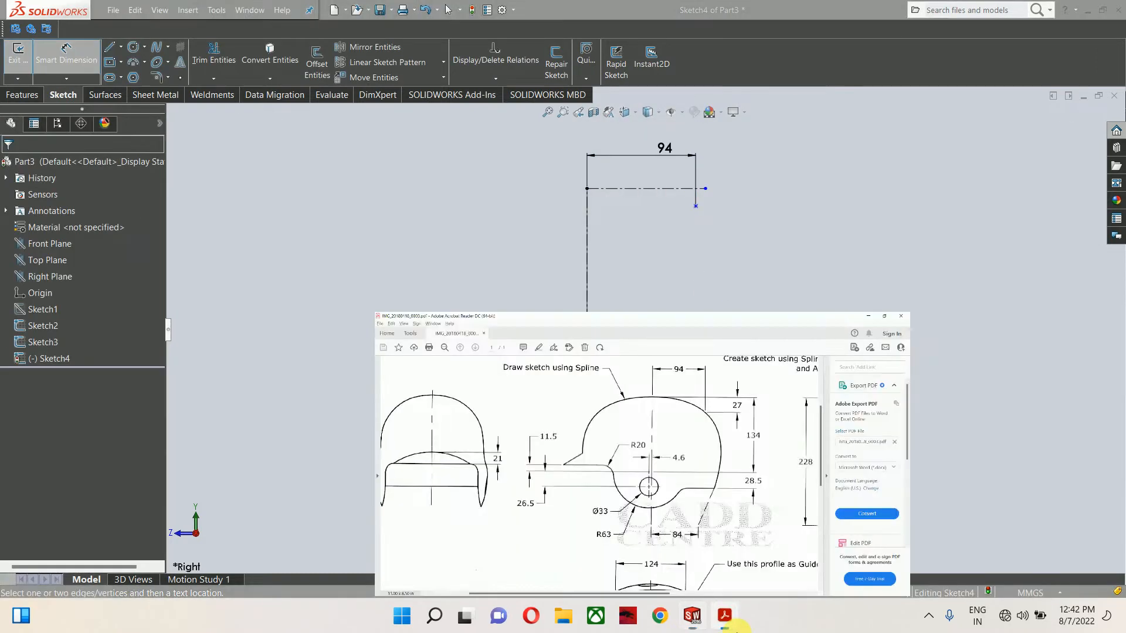
left_click(692, 615)
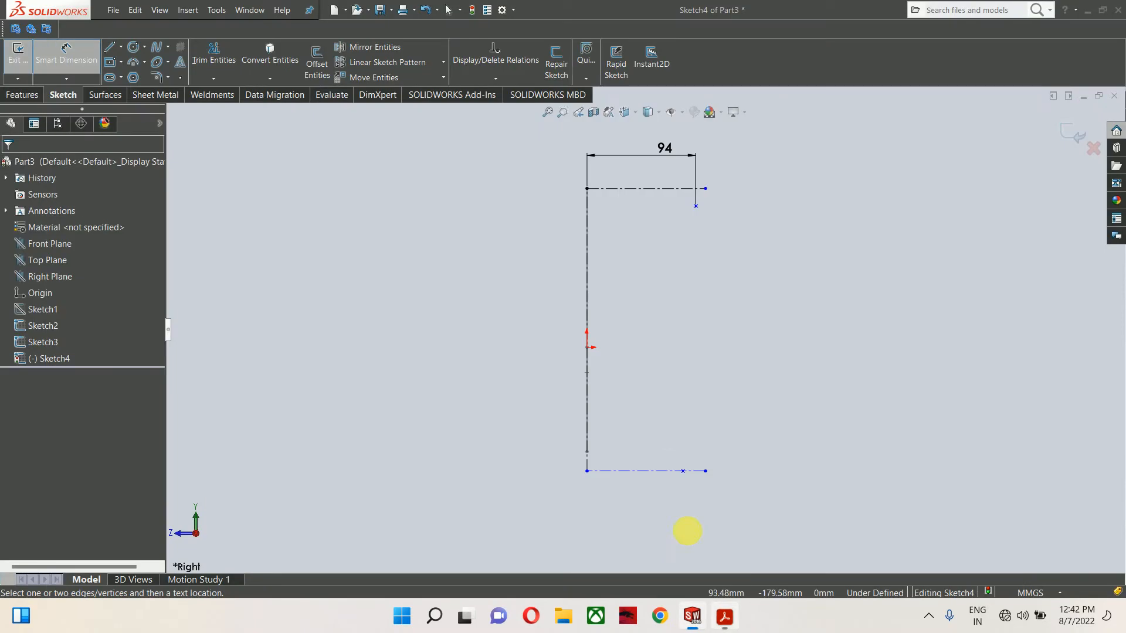
left_click(684, 472)
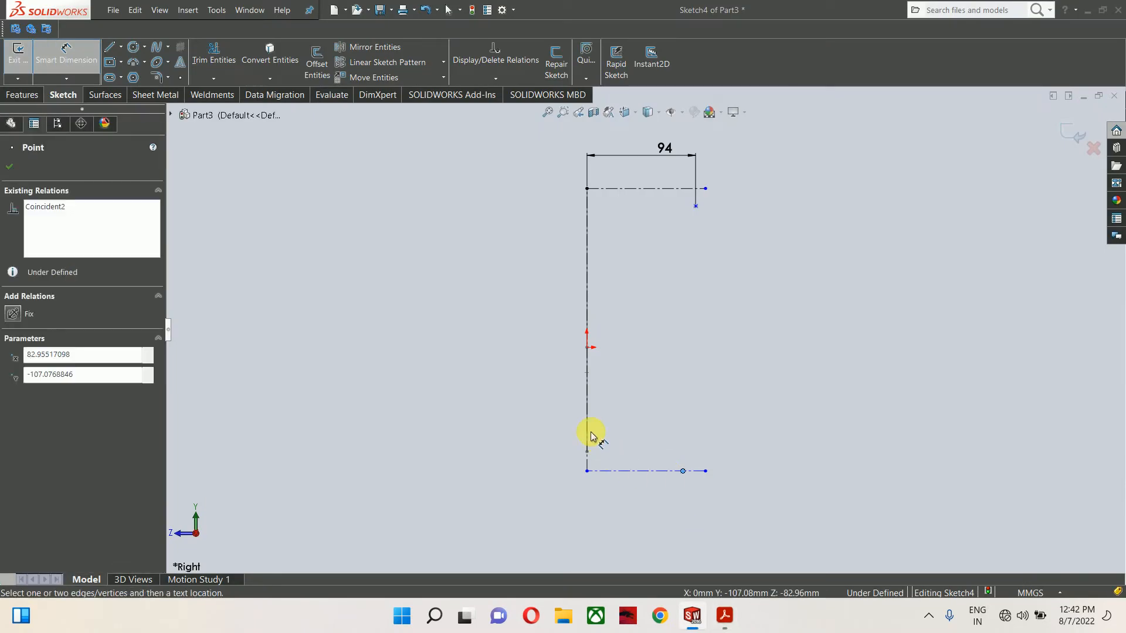
left_click(588, 437)
left_click(642, 515)
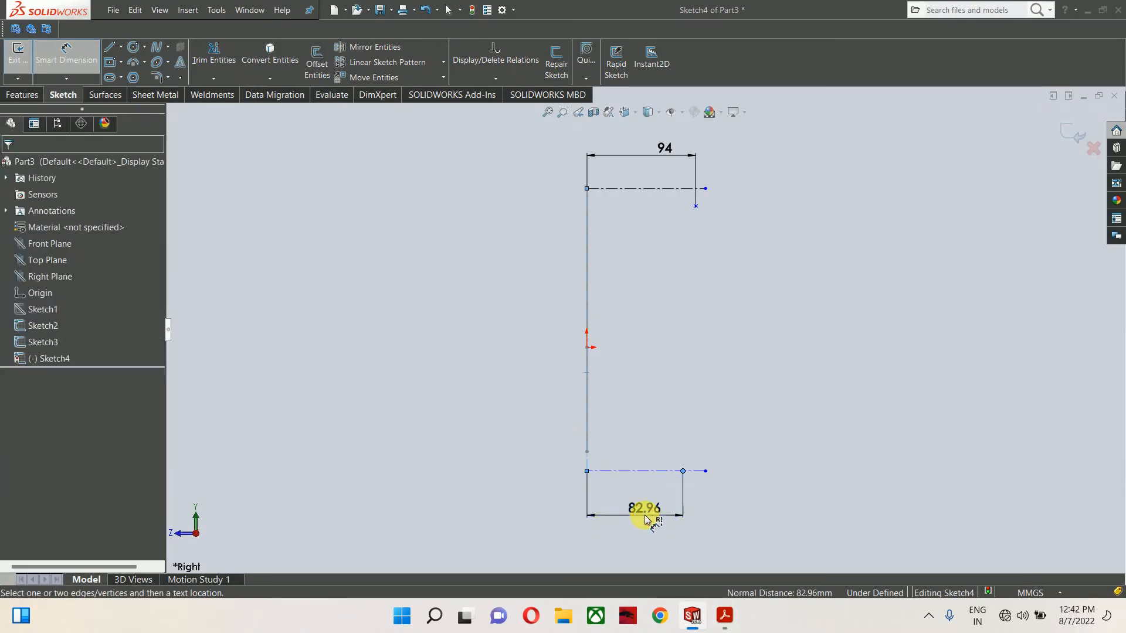
type("84")
key("Return")
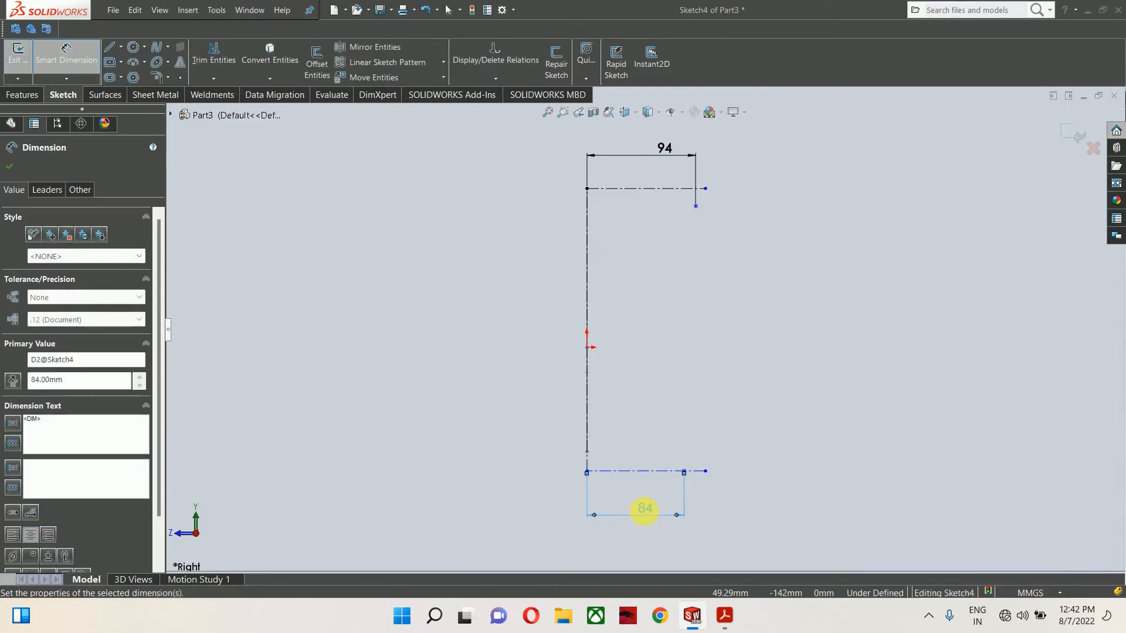
left_click(724, 380)
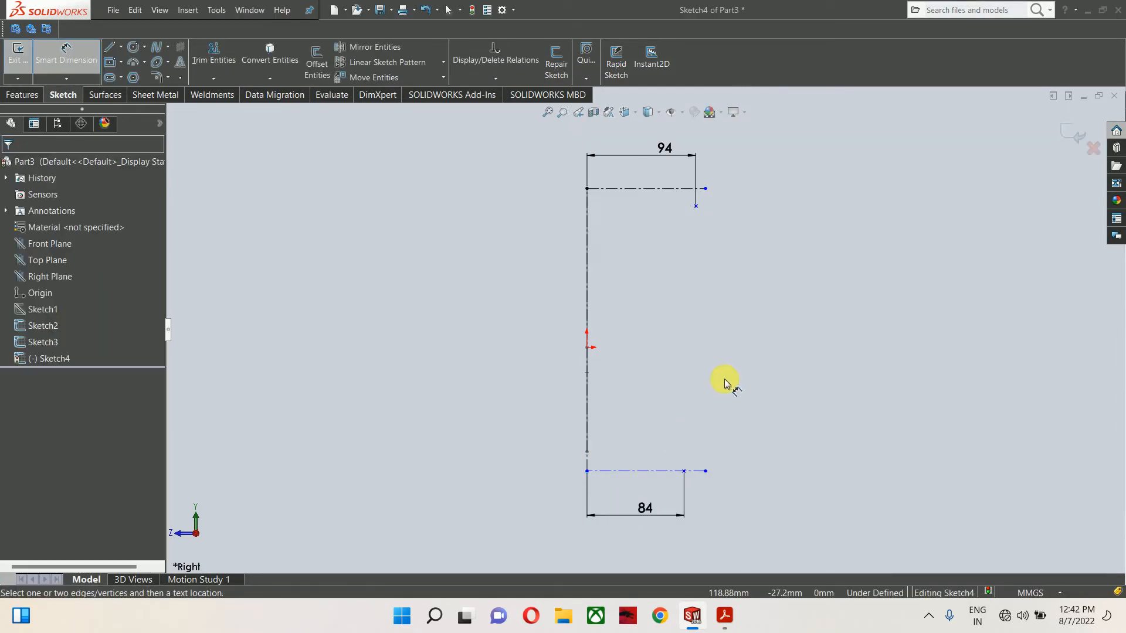
- Recheck the PDF drawing and dimension the upper sketch point 27 mm below the upper horizontal centerline
left_click(721, 625)
left_click(721, 620)
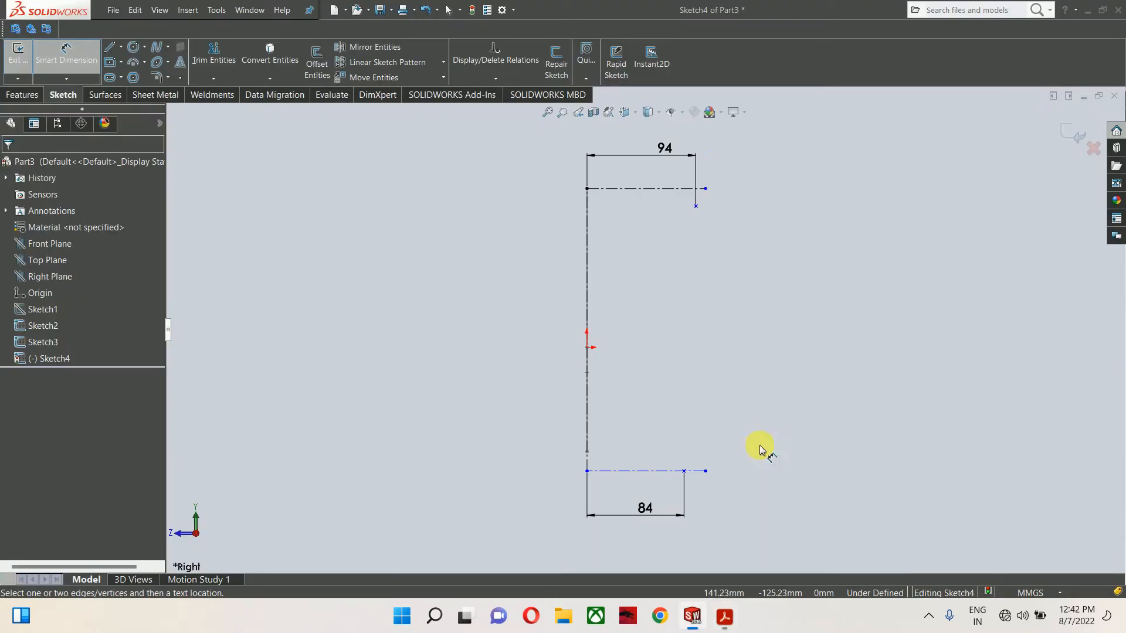
left_click(673, 190)
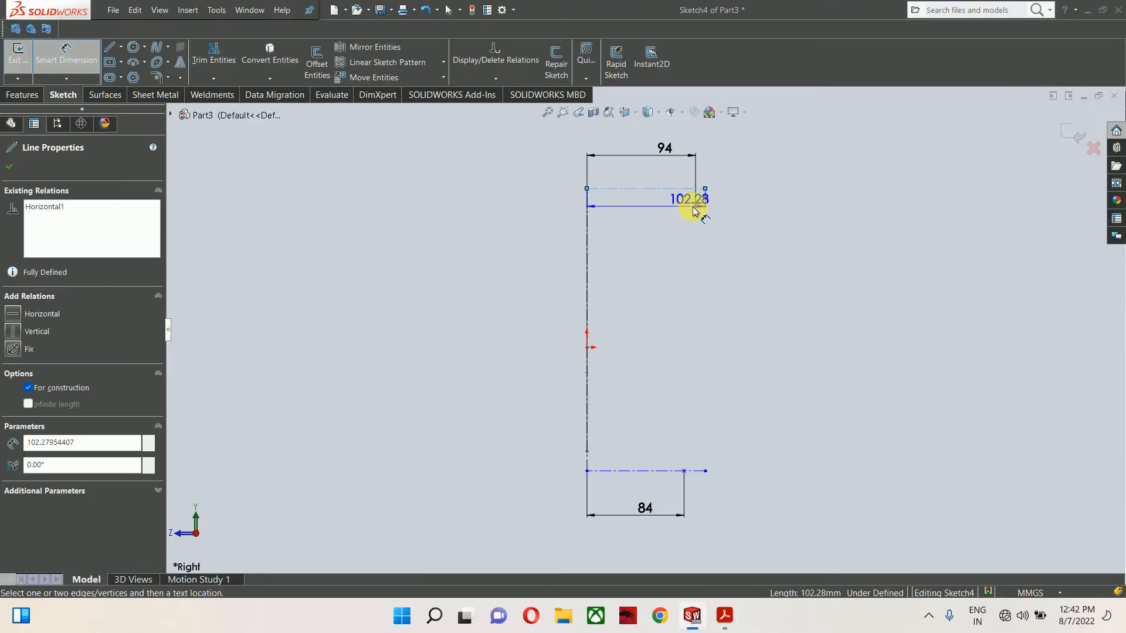
left_click(696, 206)
left_click(790, 246)
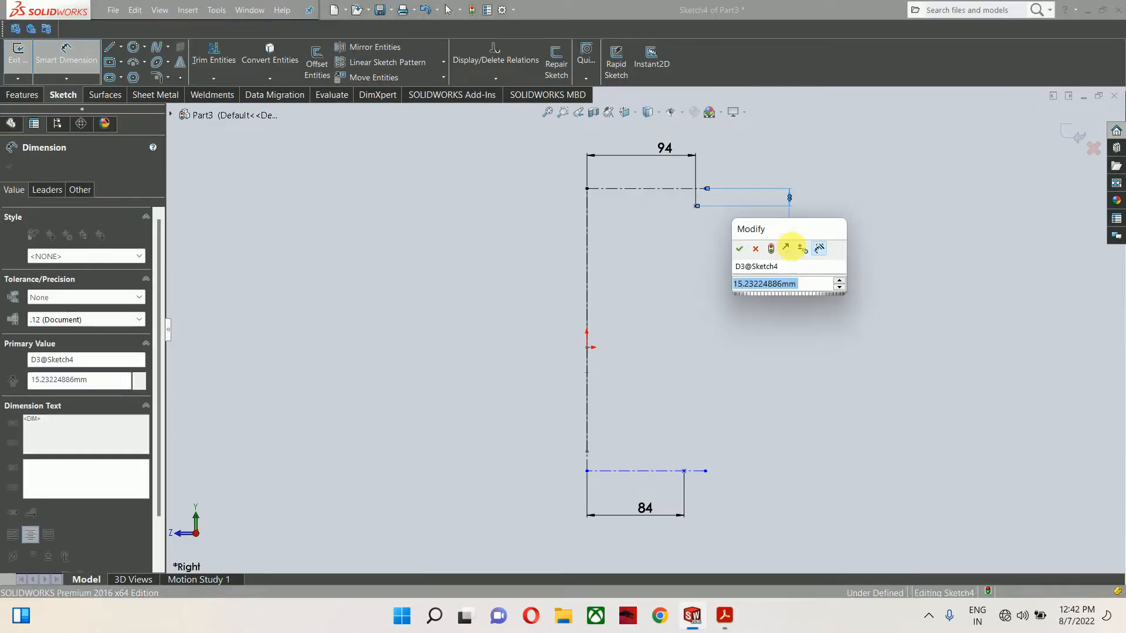
type("27")
key("Return")
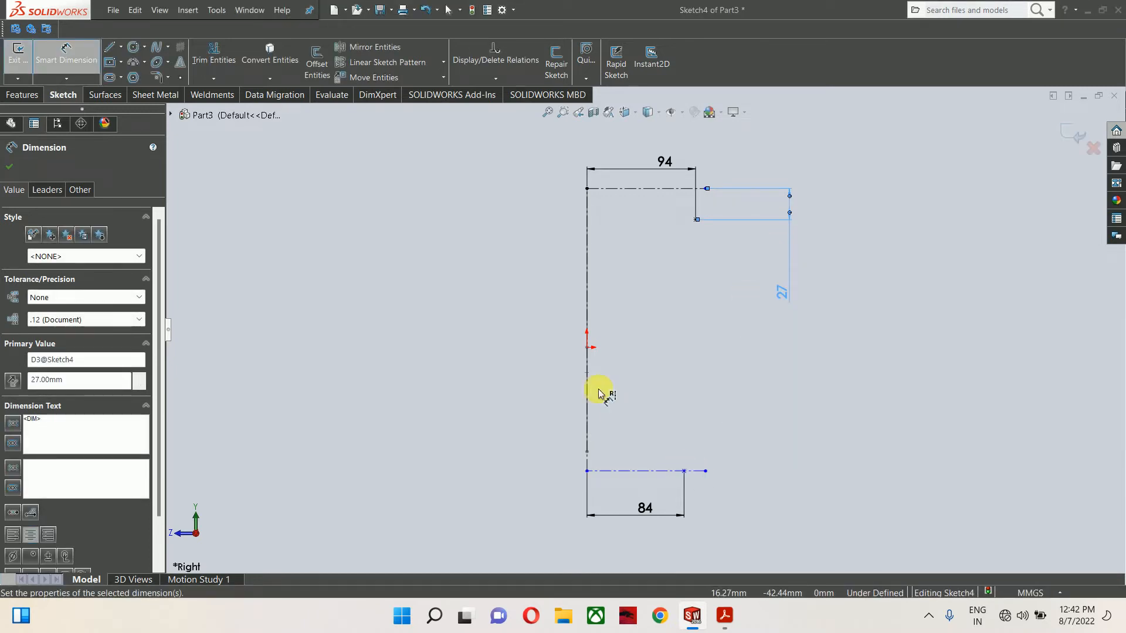
- Dimension the vertical centerline's length as 228 mm, checking the overall height in the PDF drawing
left_click(588, 418)
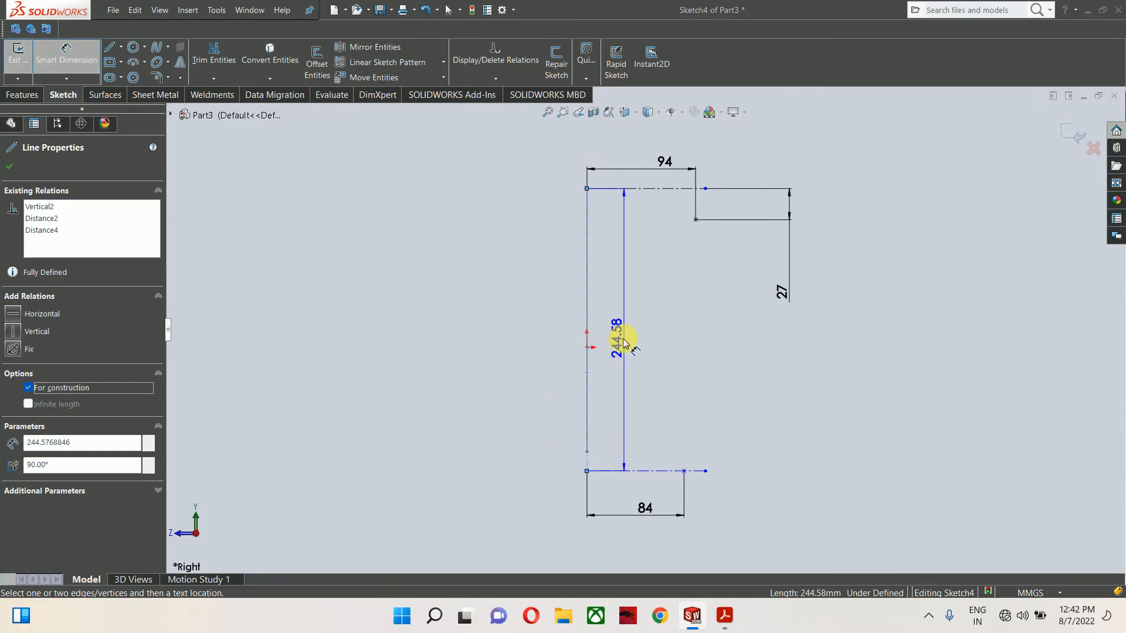
left_click(617, 346)
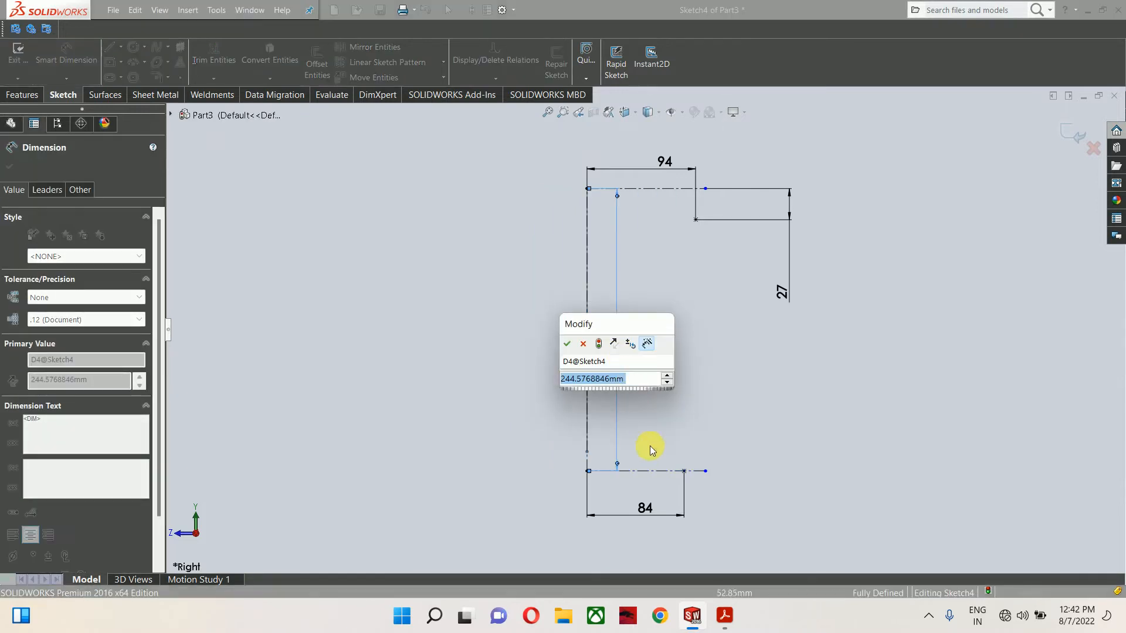
left_click(727, 626)
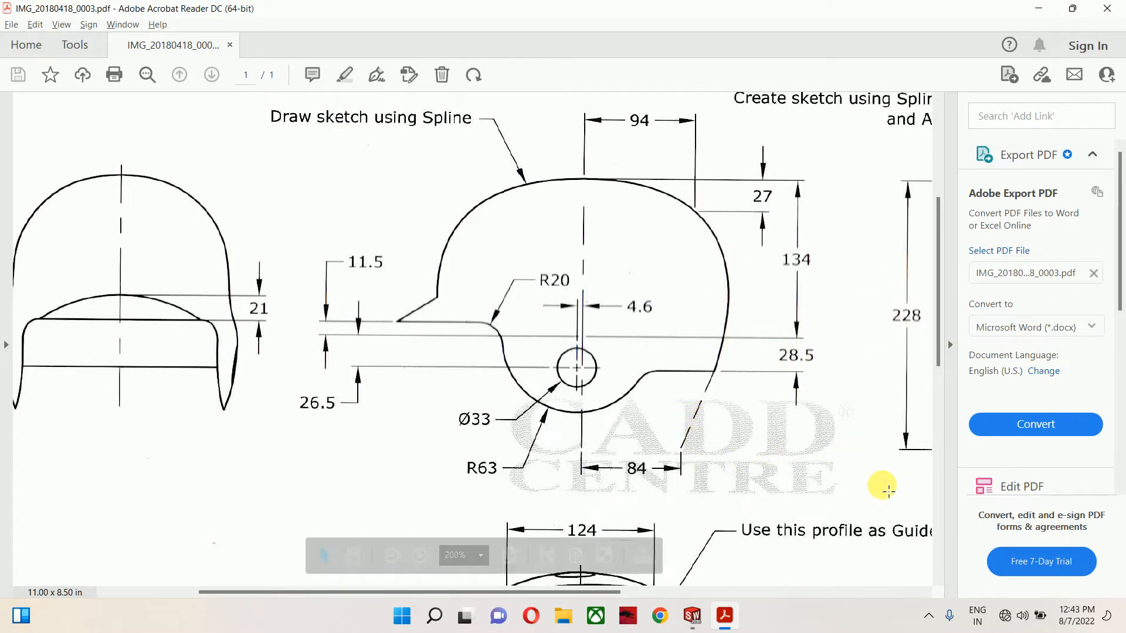
left_click(691, 615)
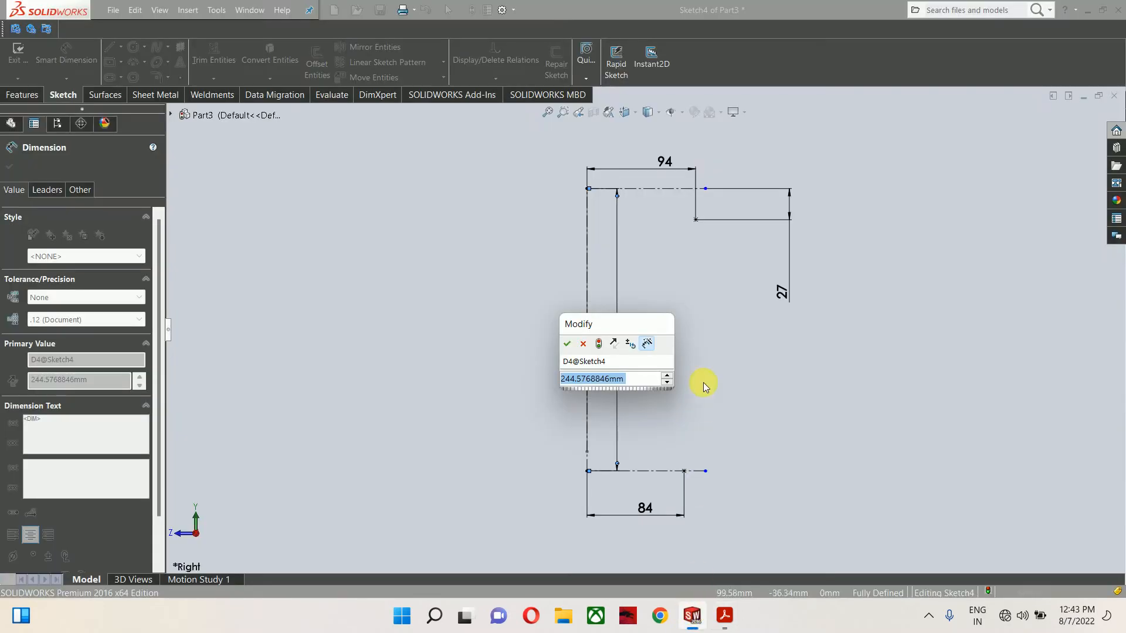
type("228")
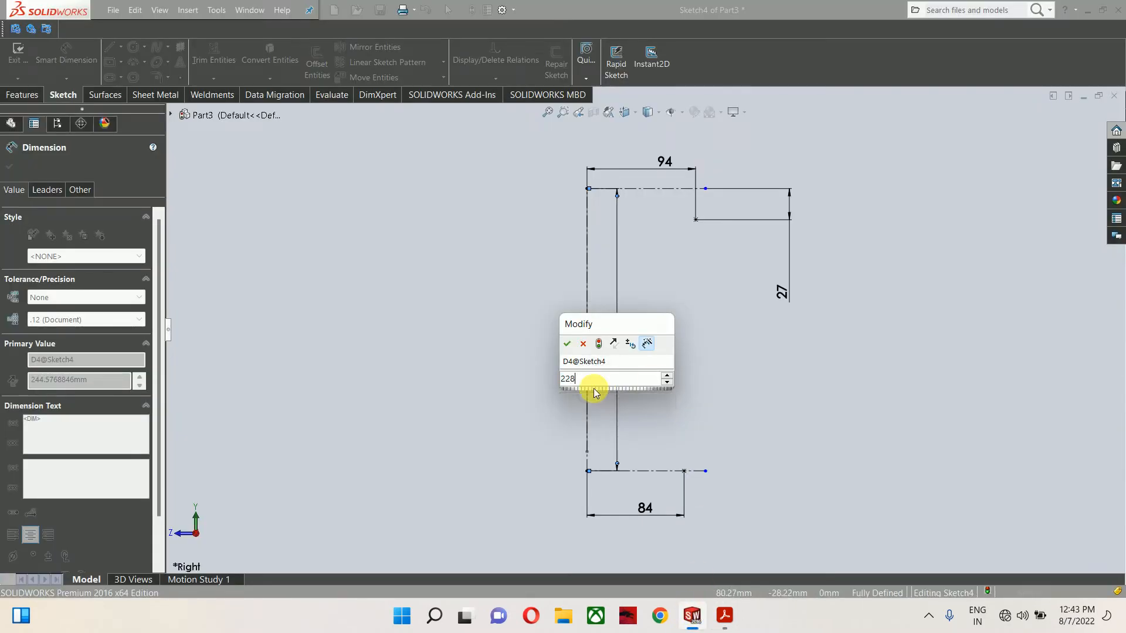
key("Return")
left_click(897, 402)
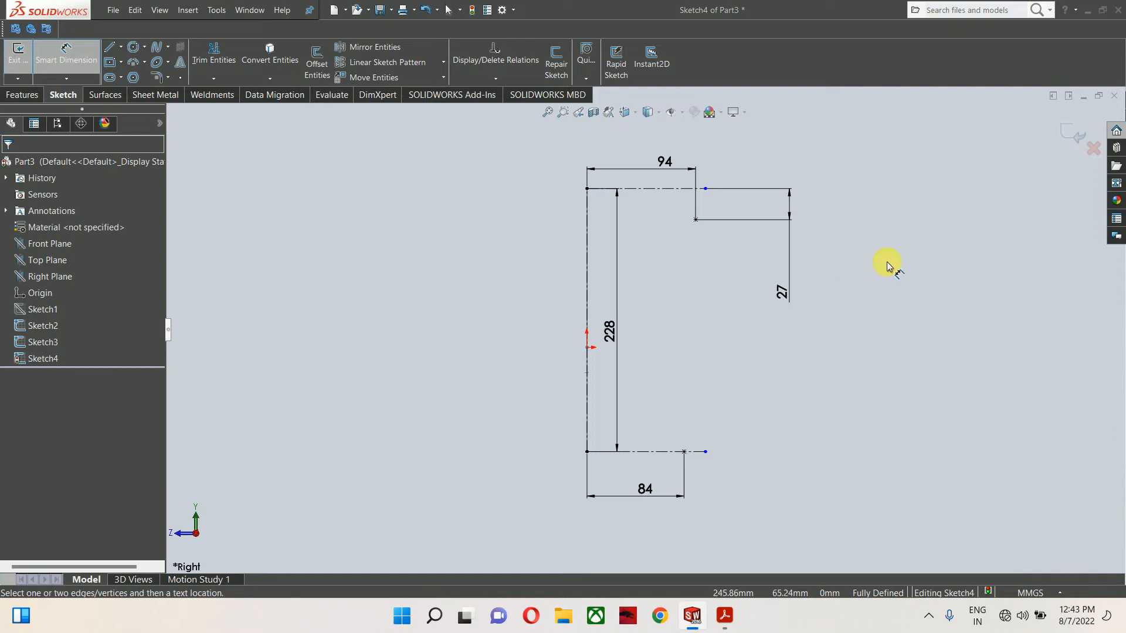
- Mirror the upper and lower dimensioned sketch points about the vertical centerline
key("Escape")
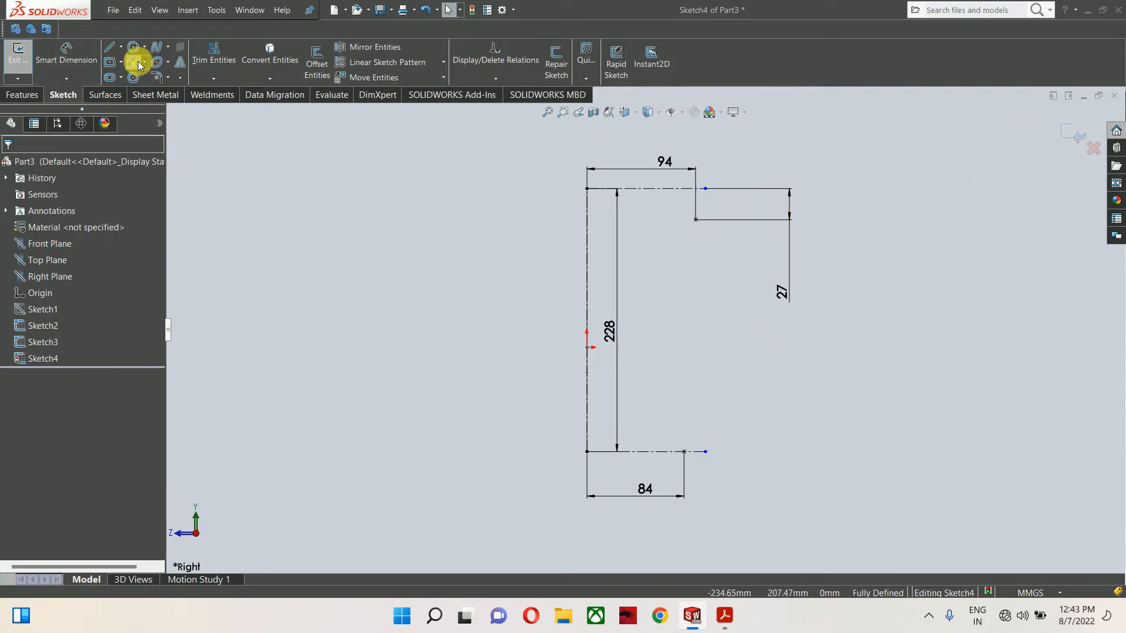
mouse_move(647, 197)
left_mouse_down()
mouse_move(686, 340)
mouse_move(703, 474)
left_mouse_up()
left_click(588, 231, "ctrl")
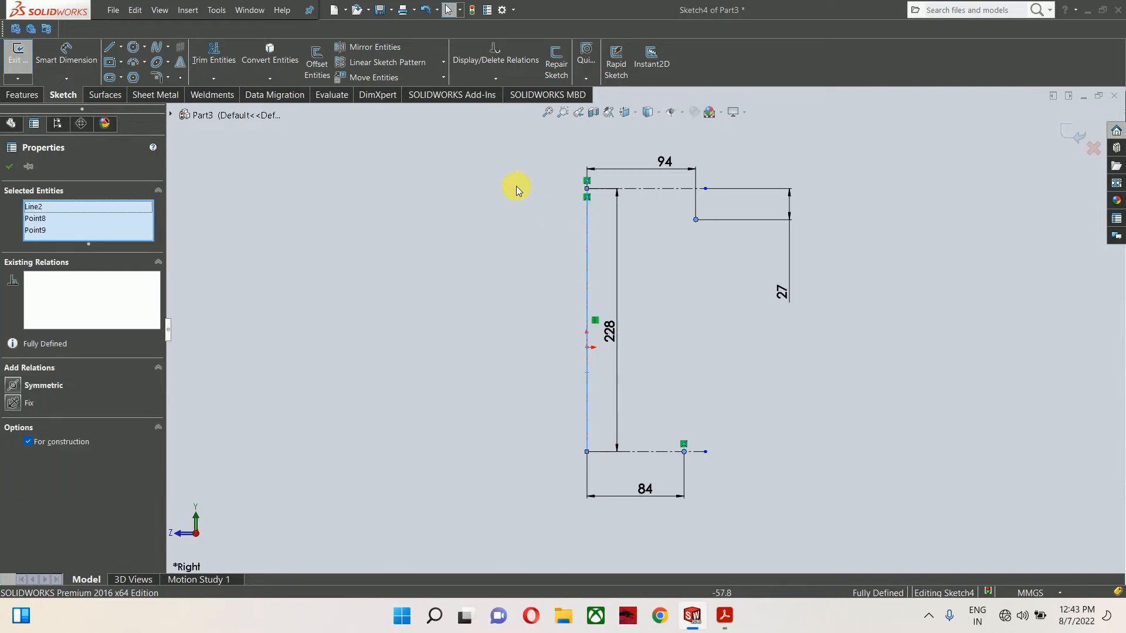
left_click(354, 47)
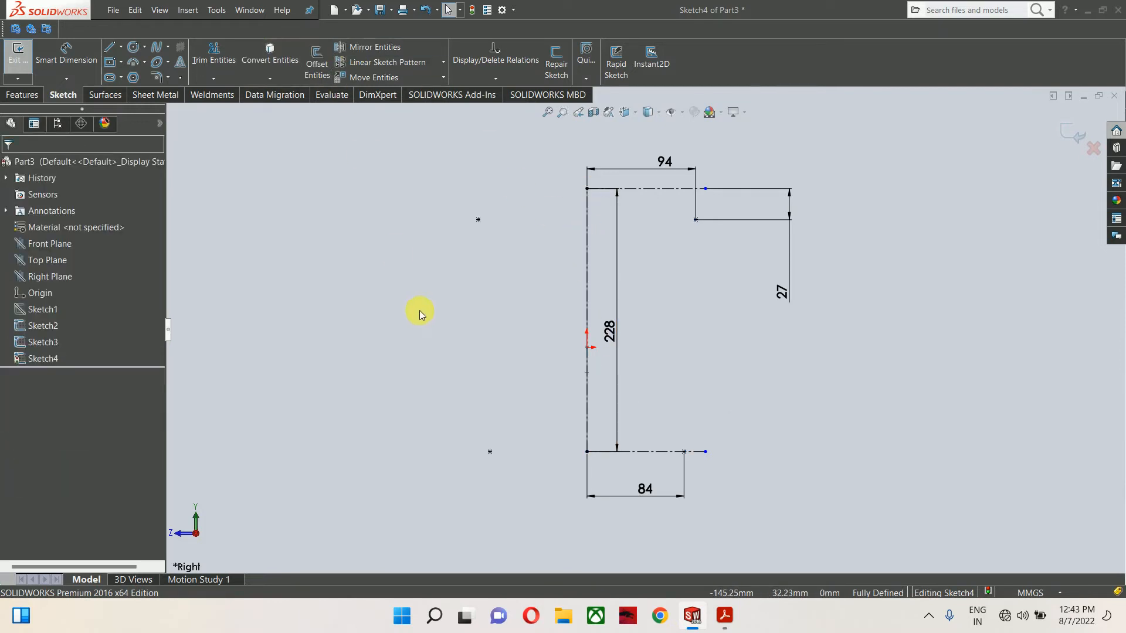
- Draw a spline from the lower mirrored point through the upper mirrored point, the centerline's top end and the upper original point to the lower original point
left_click(156, 47)
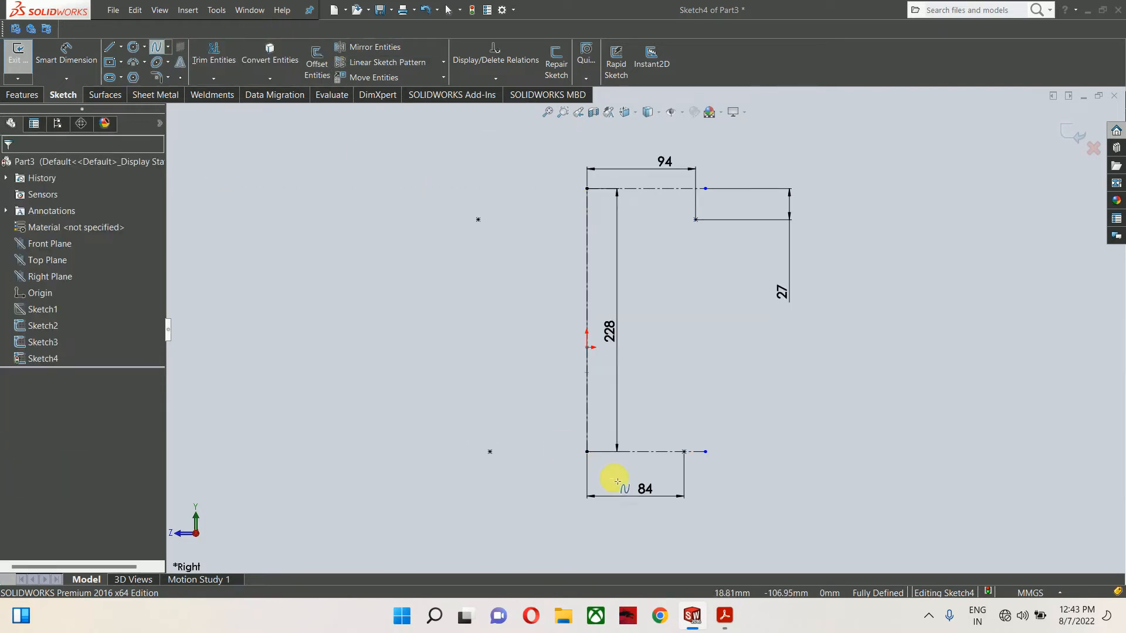
left_click(489, 451)
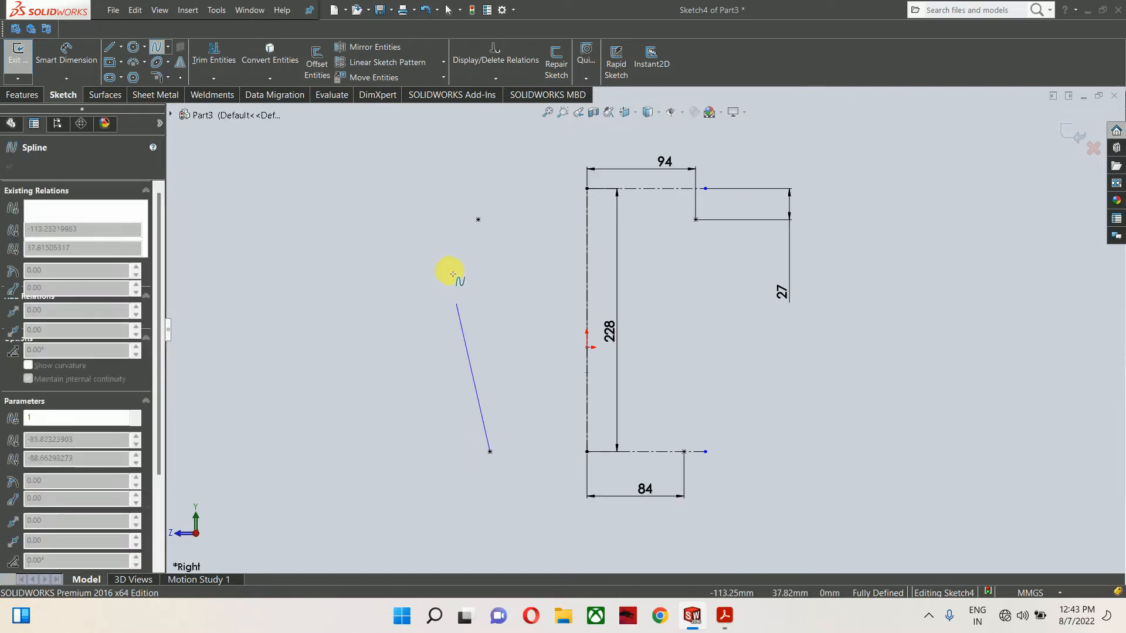
left_click(479, 220)
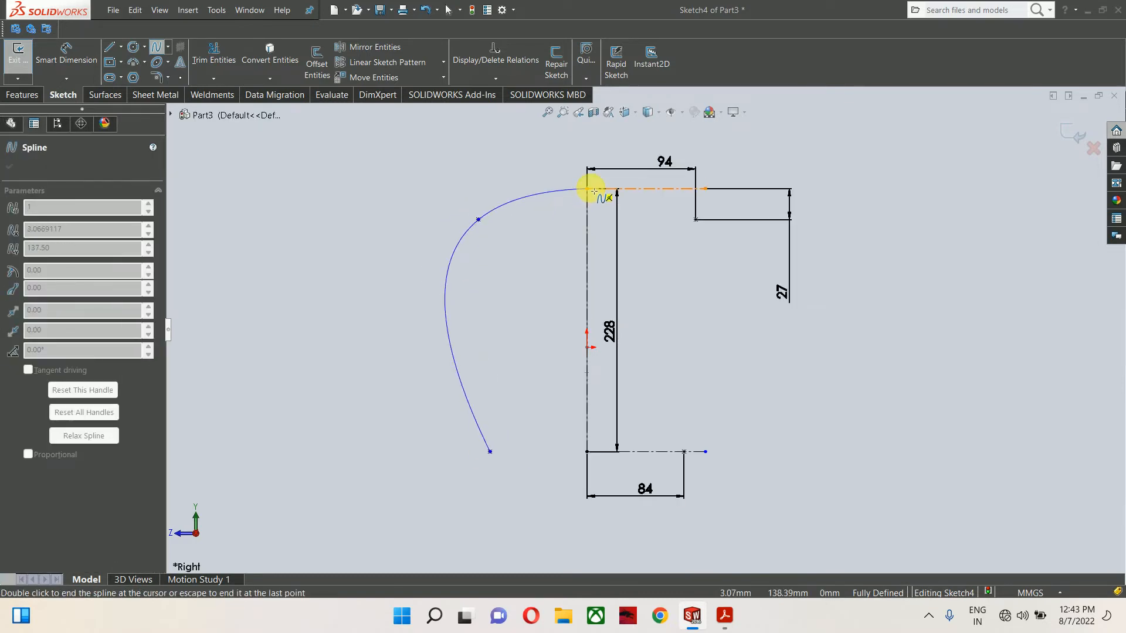
left_click(586, 189)
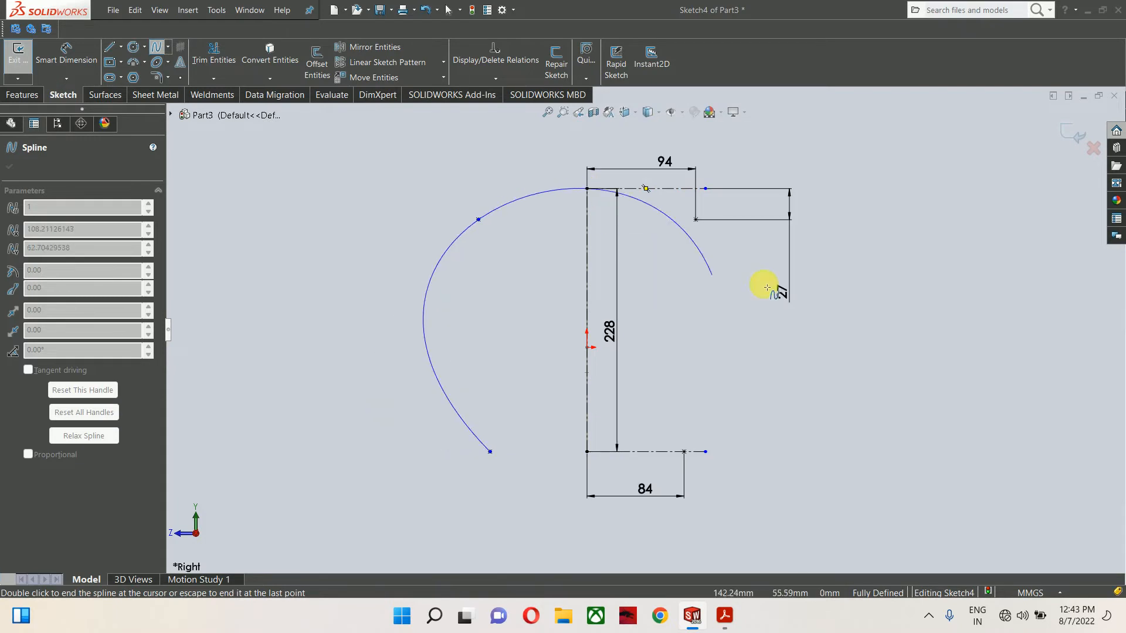
left_click(695, 220)
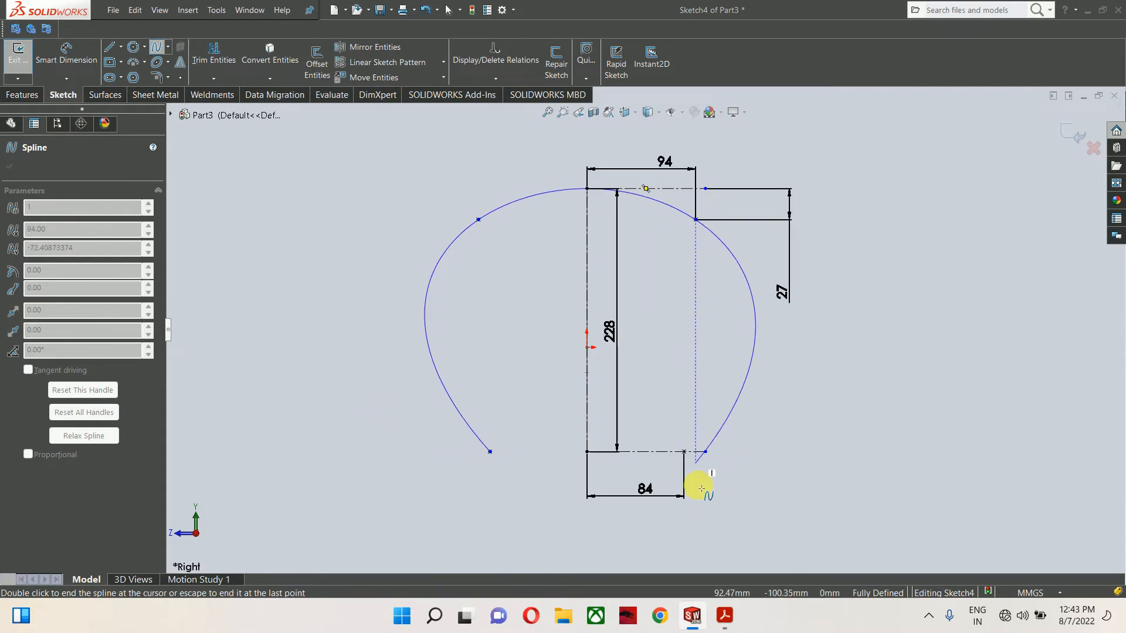
double_click(684, 452)
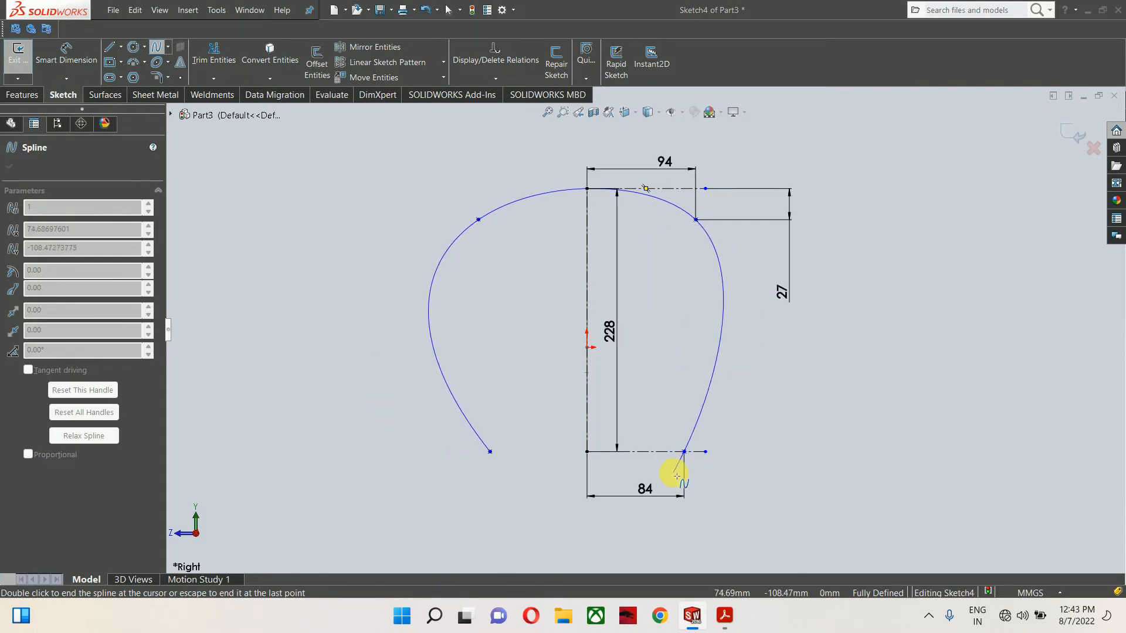
key("Escape")
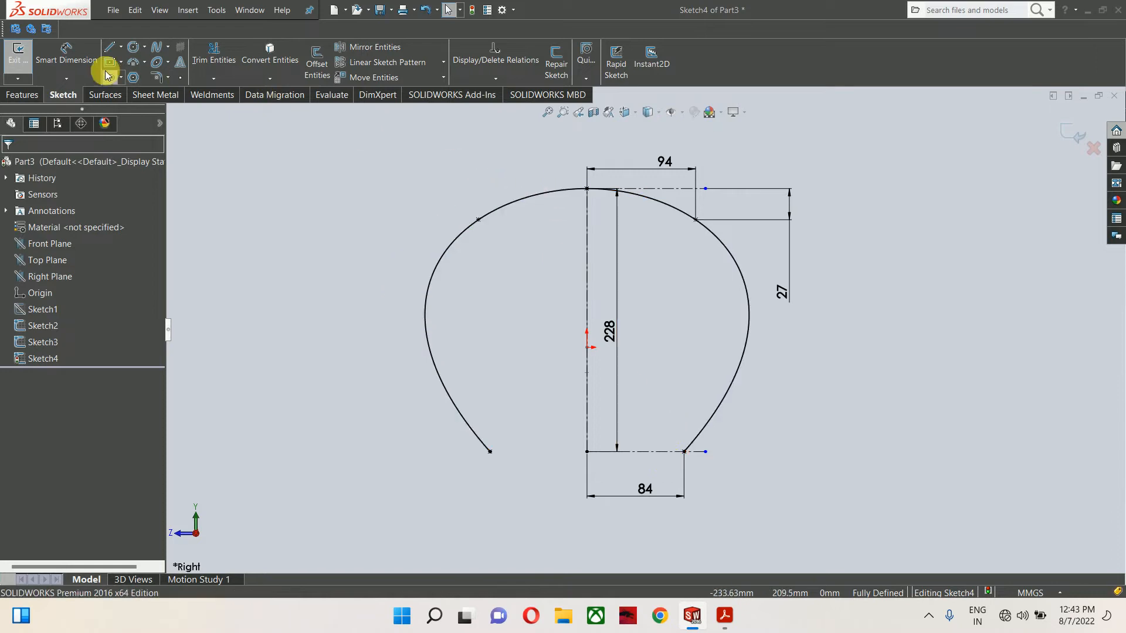
- Examine the helmet's side view in the PDF drawing for the shape of the lower edge and visor before sketching lines
left_click(108, 53)
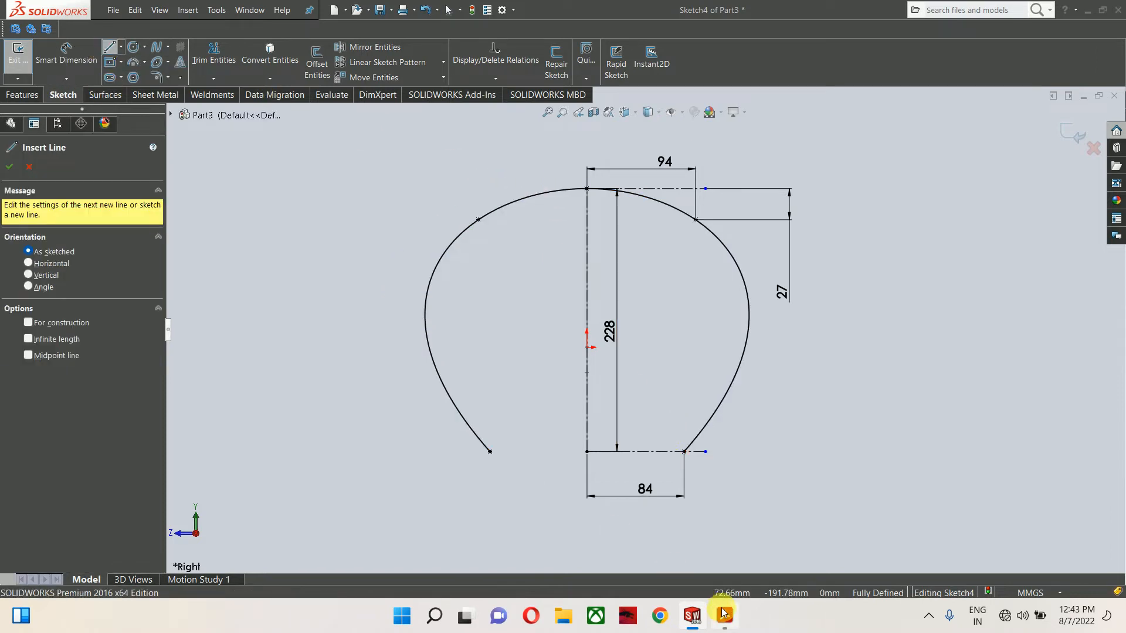
left_click(724, 616)
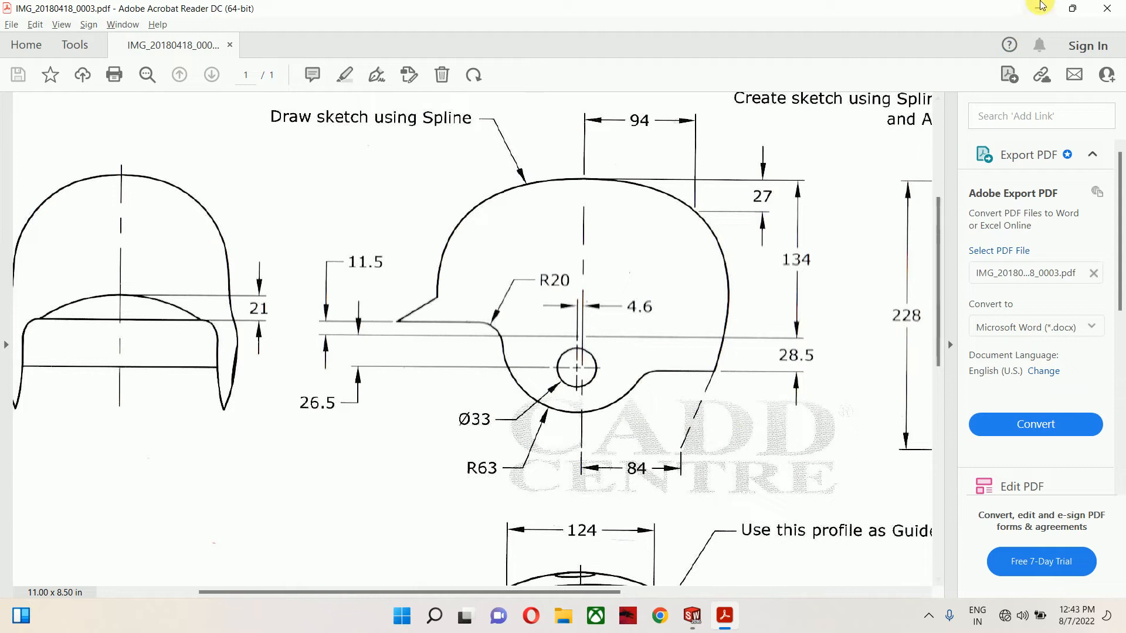
left_click(1038, 8)
scroll(712, 404, "down", 3)
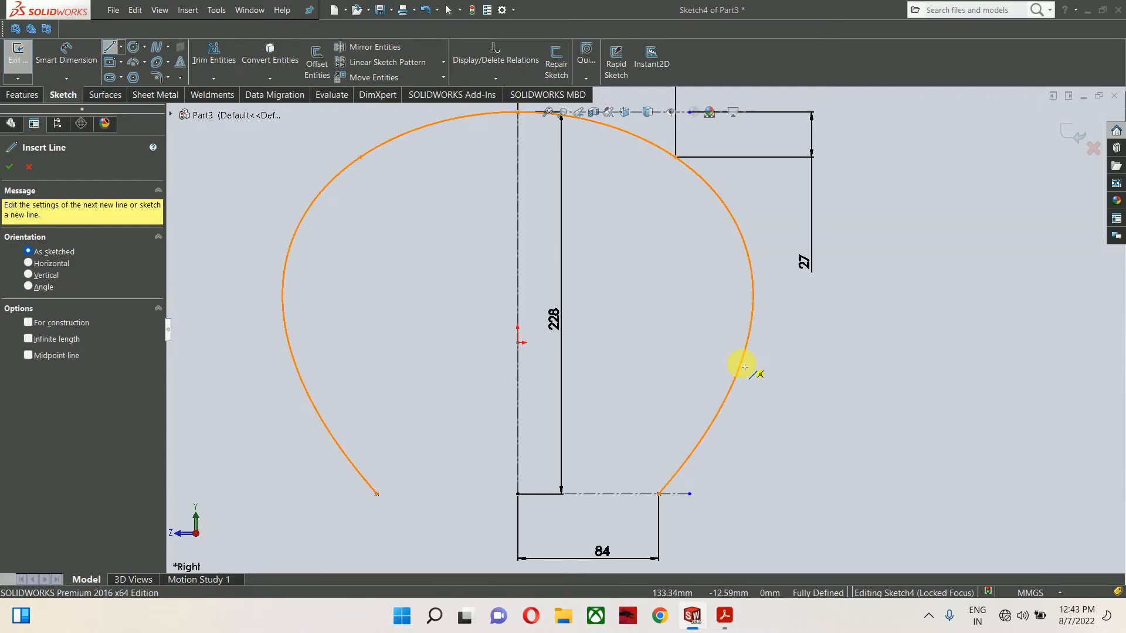
left_click(722, 617)
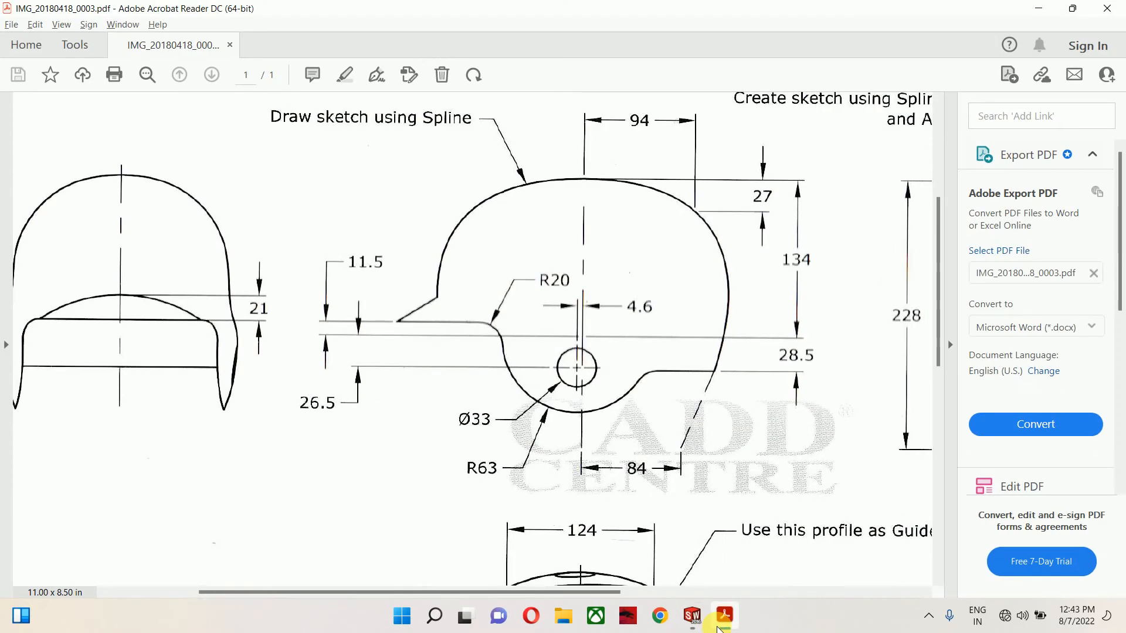
left_click(719, 627)
left_click(719, 627)
left_click(719, 627)
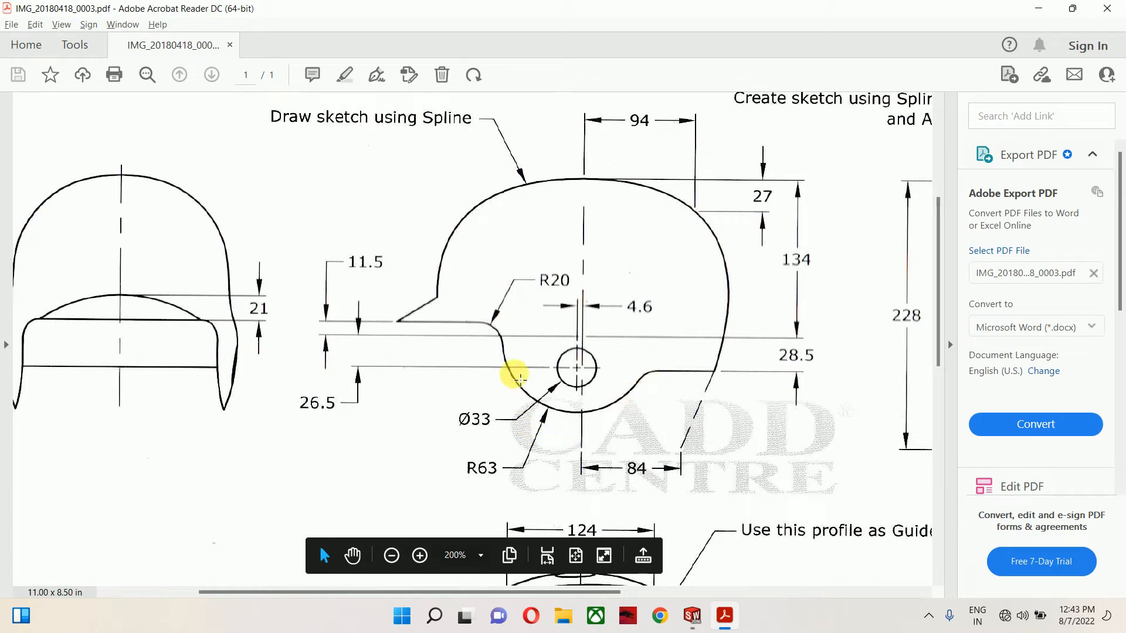
left_click(723, 615)
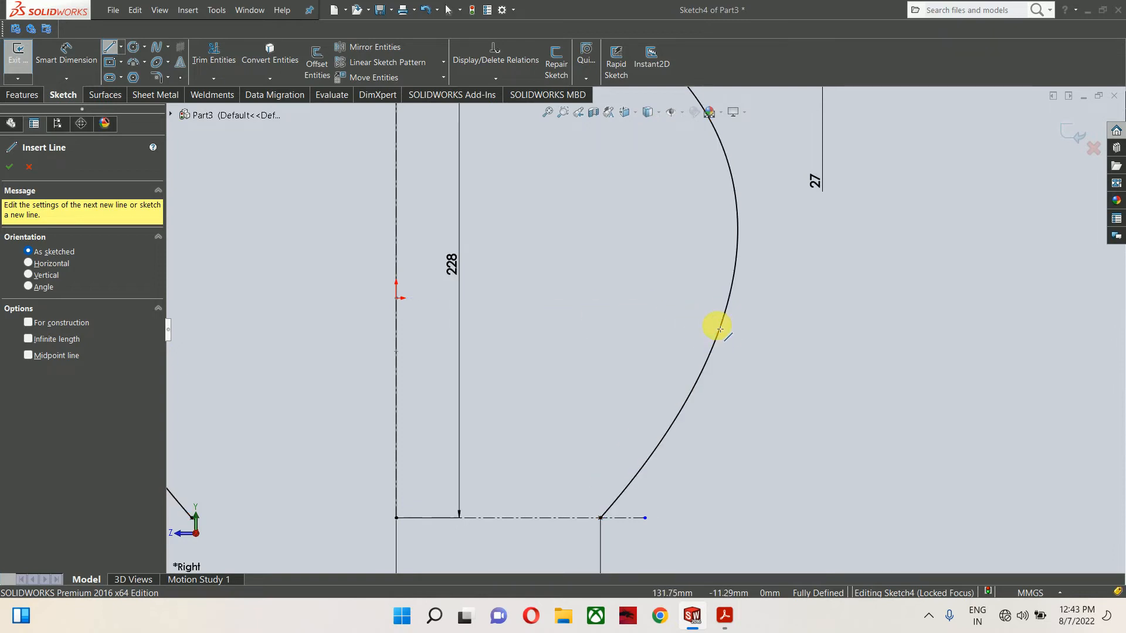
- Sketch a horizontal line inward from the lower right side of the spline, ending short of the vertical centerline
left_click(720, 335)
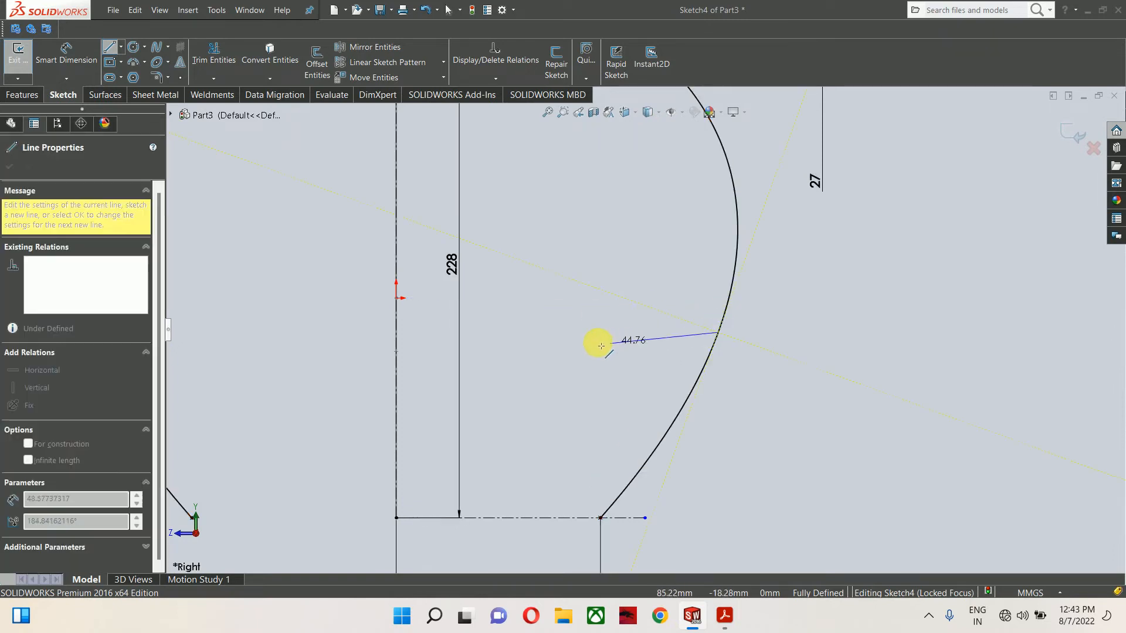
left_click(554, 333)
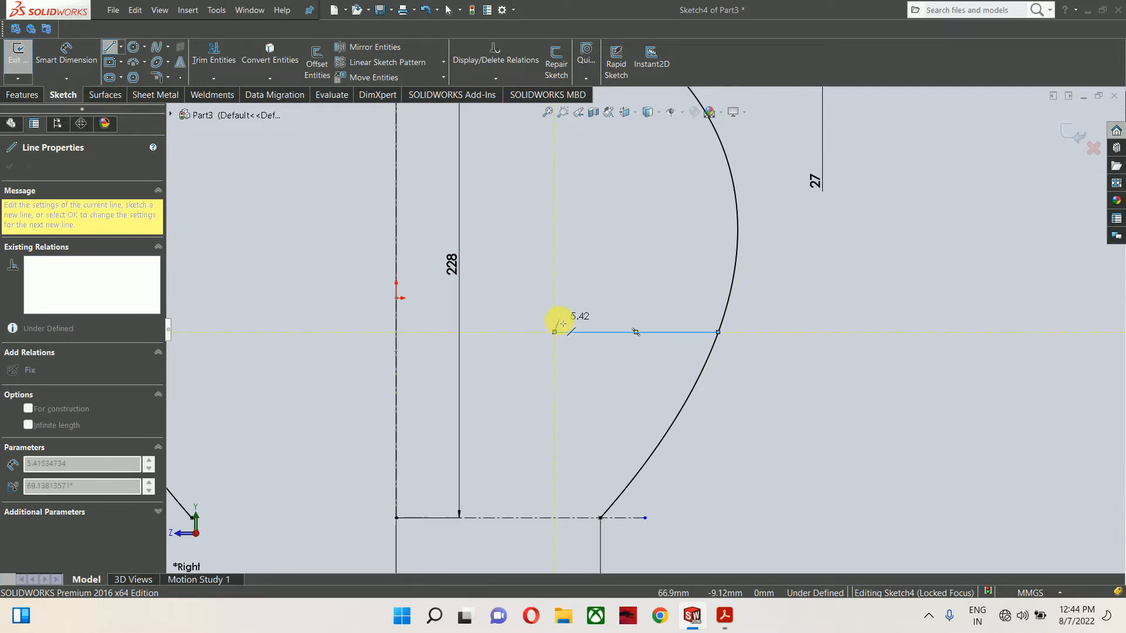
mouse_move(554, 331)
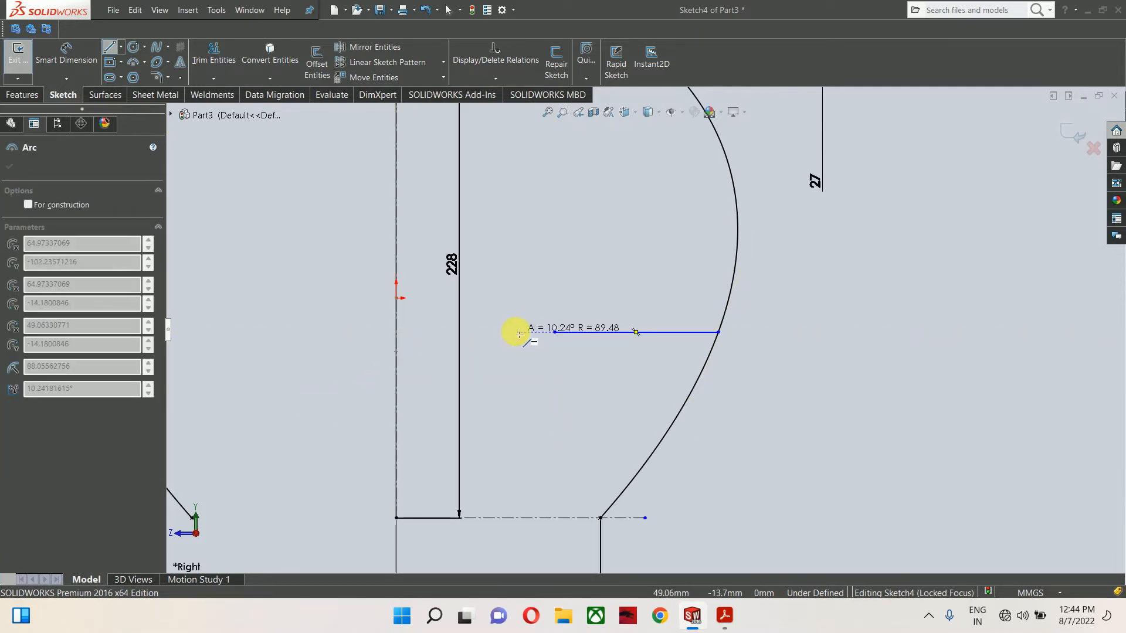
key("Escape")
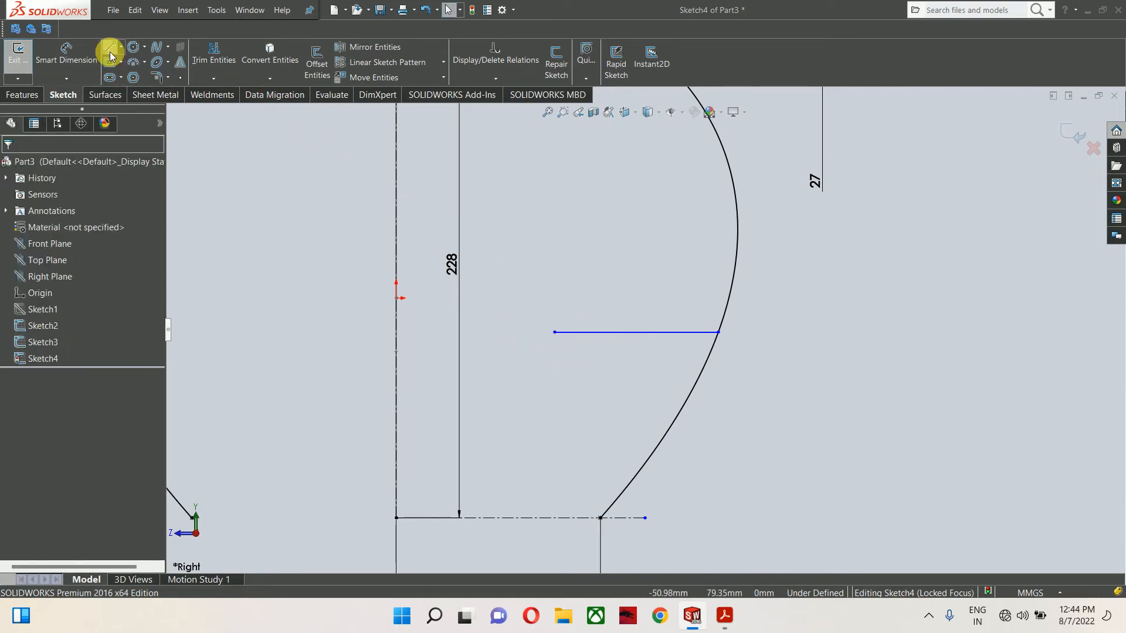
- Continue the line with a tangent arc across the vertical centerline and a horizontal line extending past the spline's left side
left_click(554, 333)
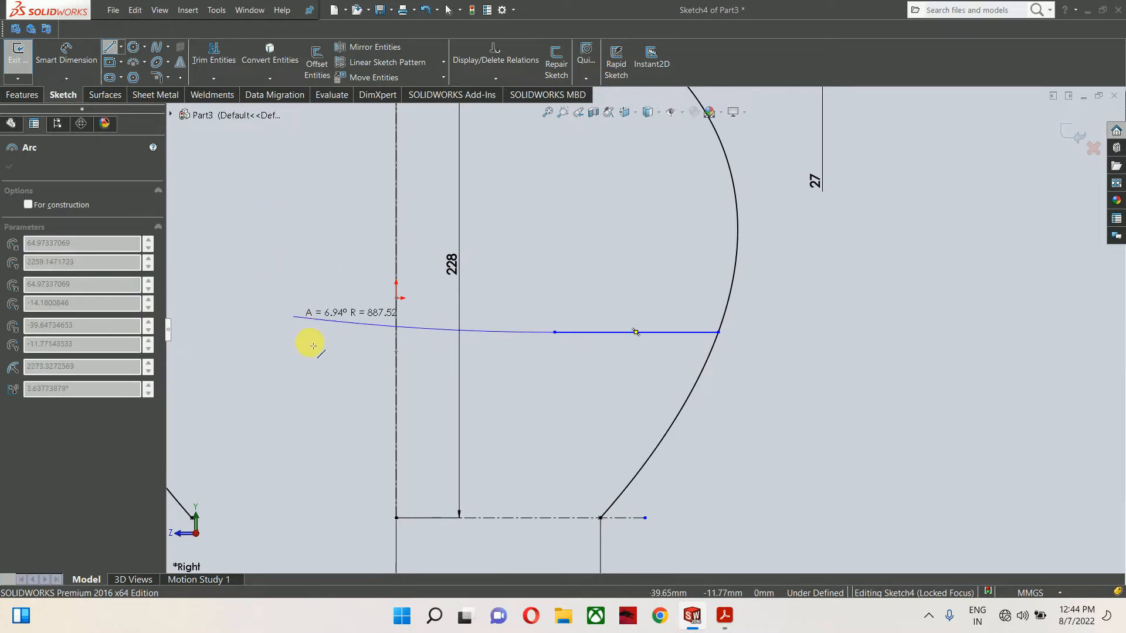
left_click(281, 237)
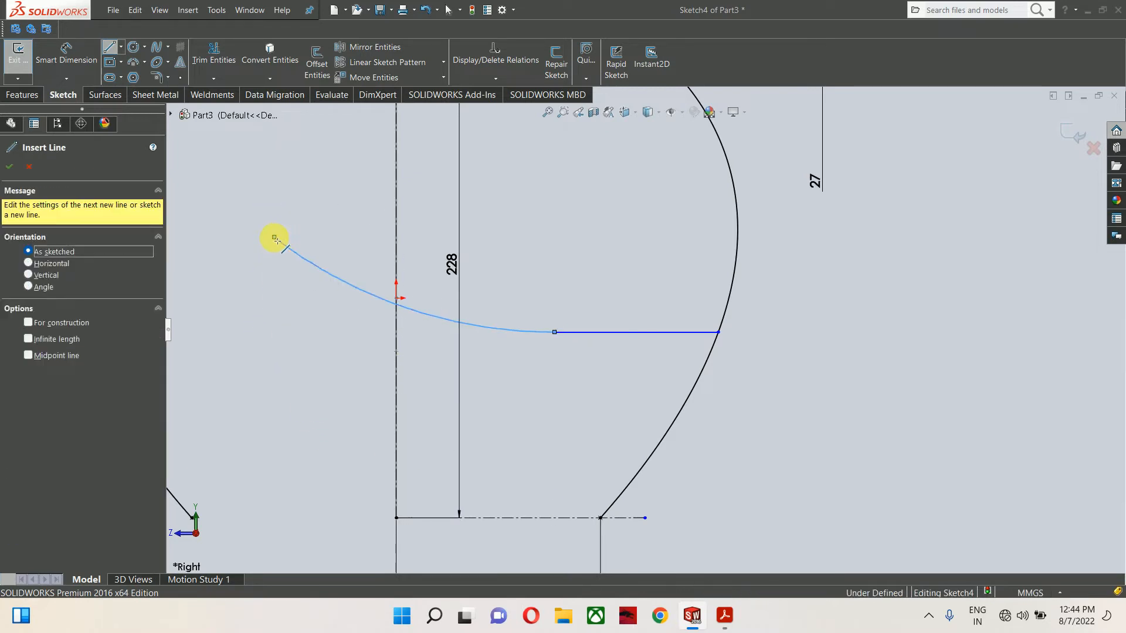
scroll(326, 269, "up", 3)
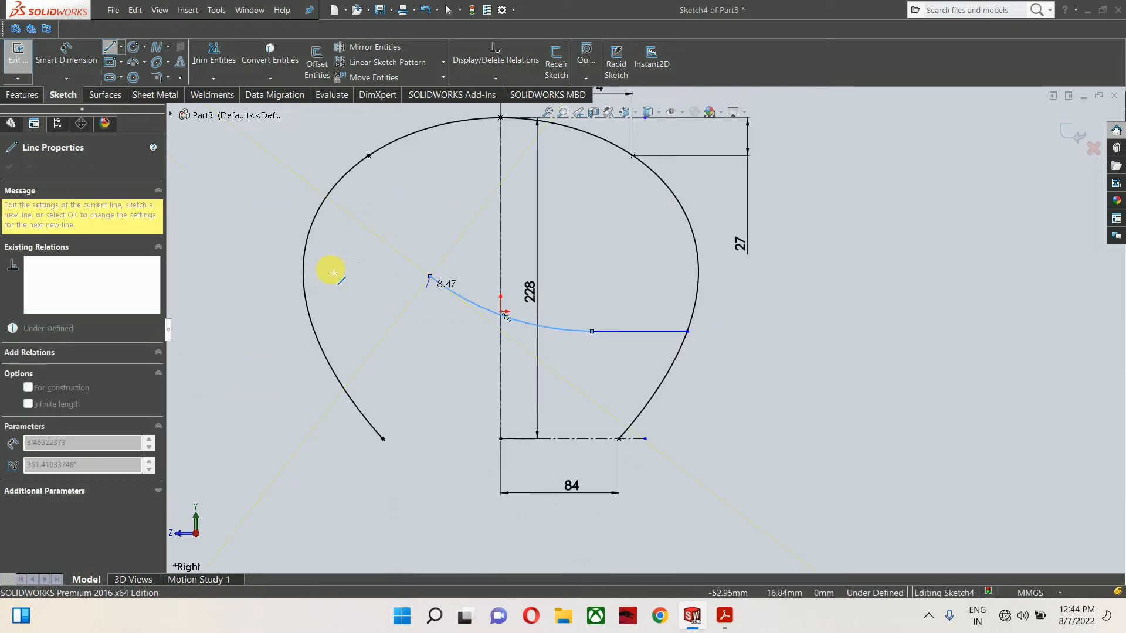
left_click(295, 294)
key("Escape")
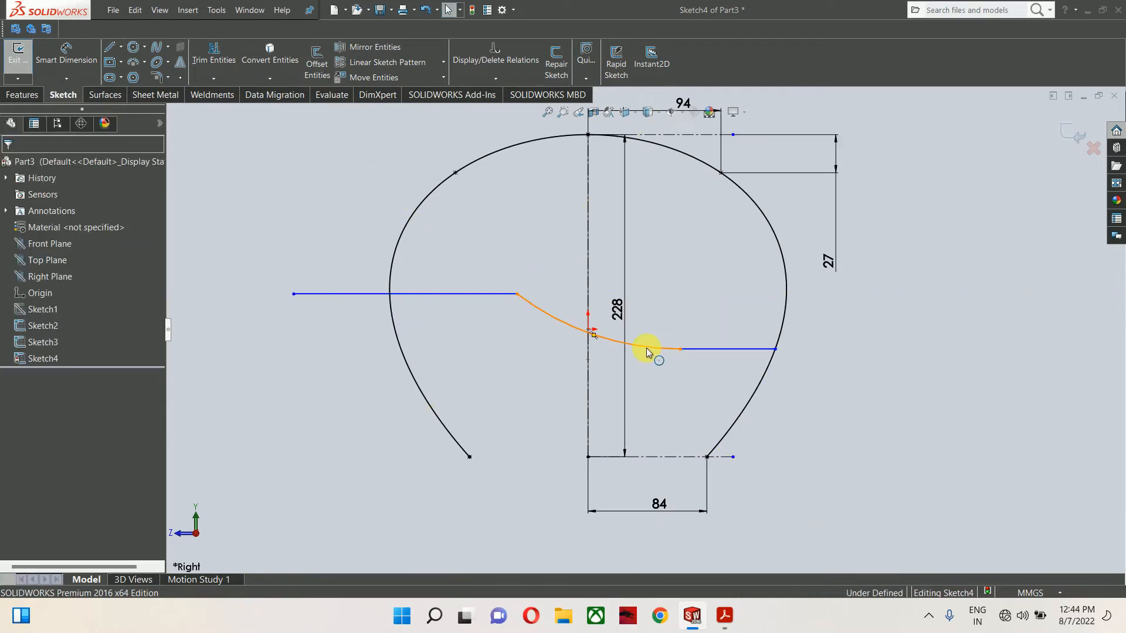
- Remove the arc's tangent relation with the right line and reshape the arc into a downward bulge of about 52 mm radius
mouse_move(646, 347)
left_mouse_down()
mouse_move(643, 394)
mouse_move(674, 354)
mouse_move(652, 350)
left_mouse_up()
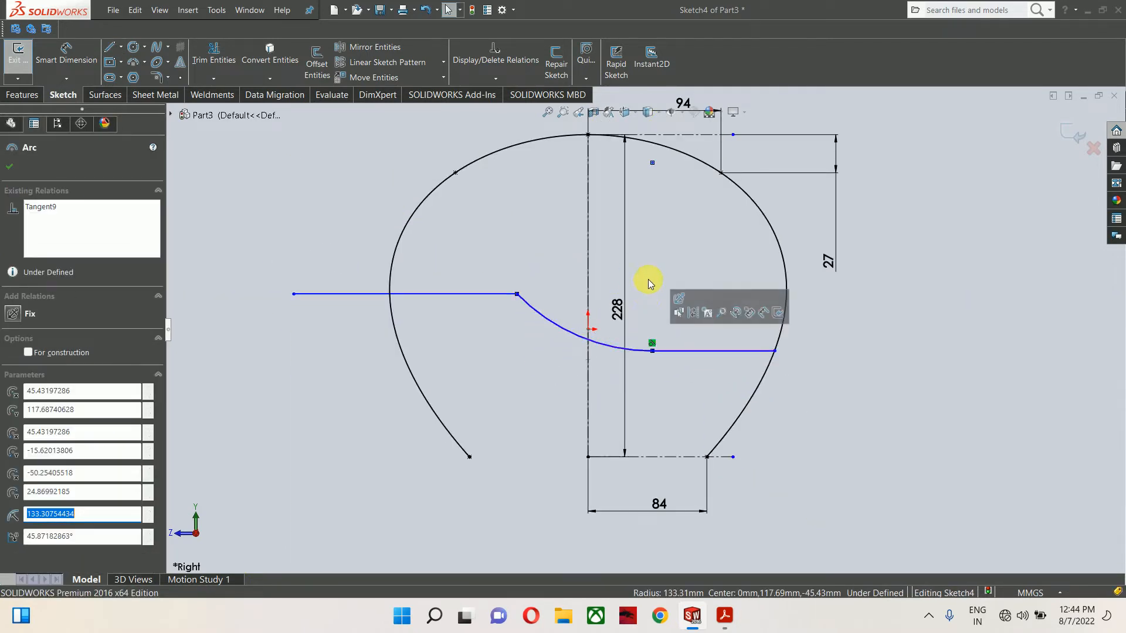
left_click(653, 342)
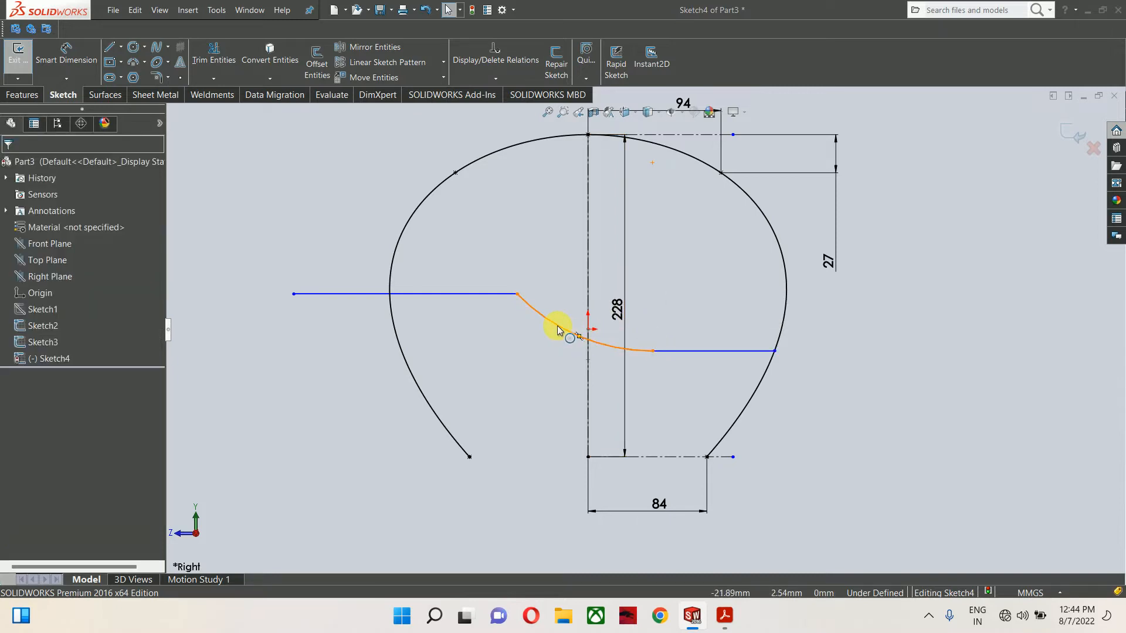
left_click_drag(551, 342, 523, 372)
left_click(485, 273)
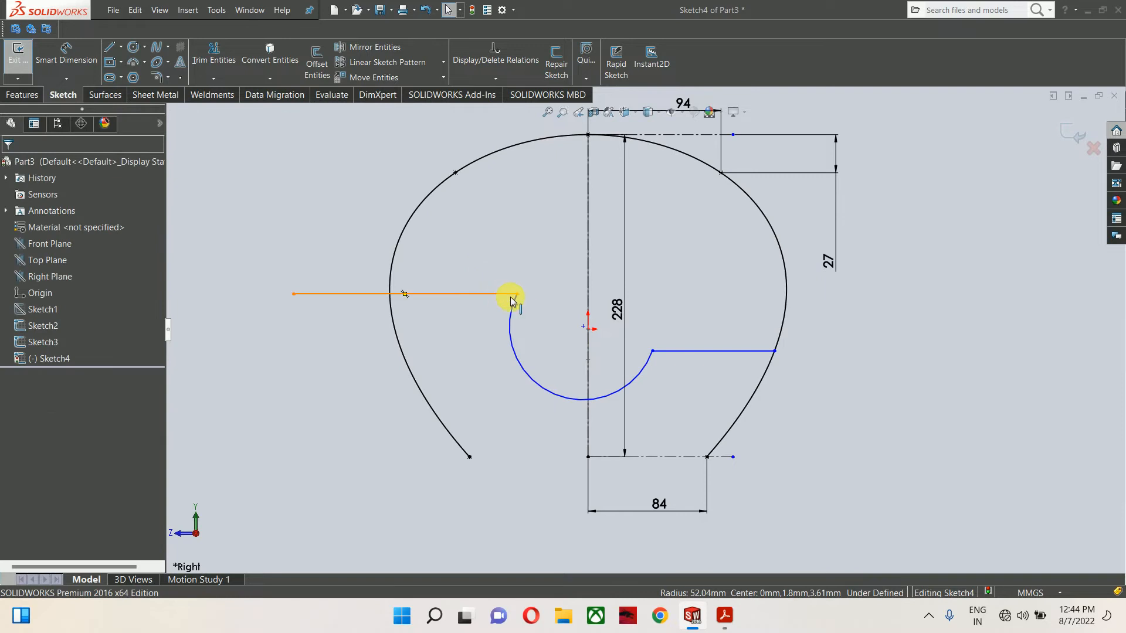
- Shift the arc's upper left end slightly outward and shorten the left horizontal line's overhang beyond the spline
mouse_move(519, 296)
left_mouse_down()
mouse_move(493, 294)
mouse_move(503, 293)
left_mouse_up()
left_click(463, 340)
left_click_drag(293, 293, 327, 300)
- Draw a slanted visor line from the left horizontal line's outer end up to the spline
left_click(109, 47)
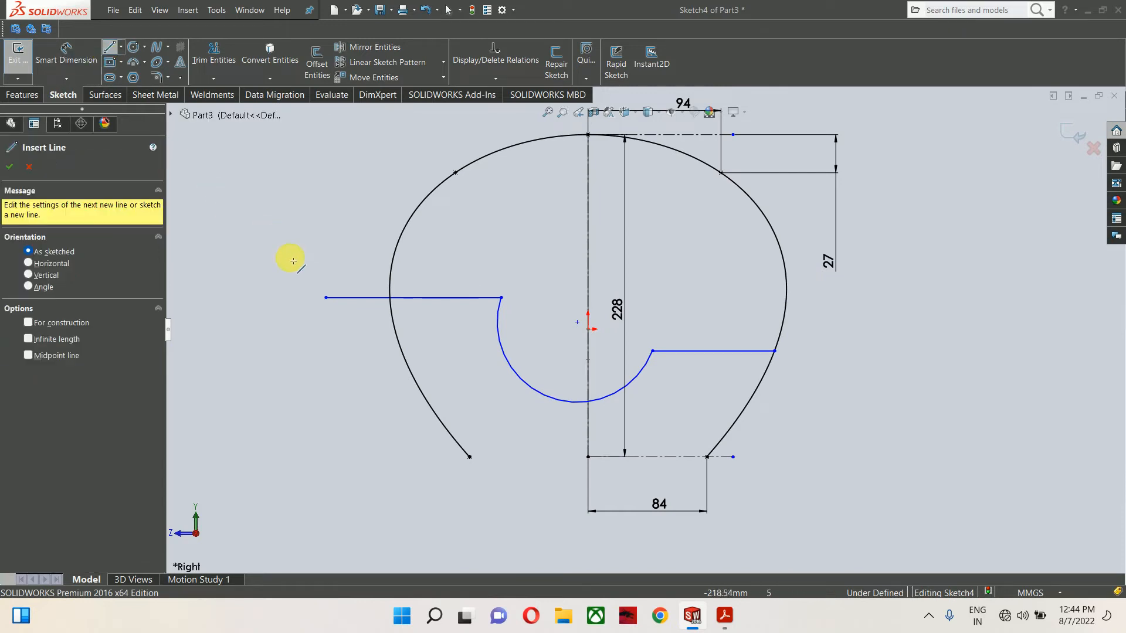
left_click(326, 299)
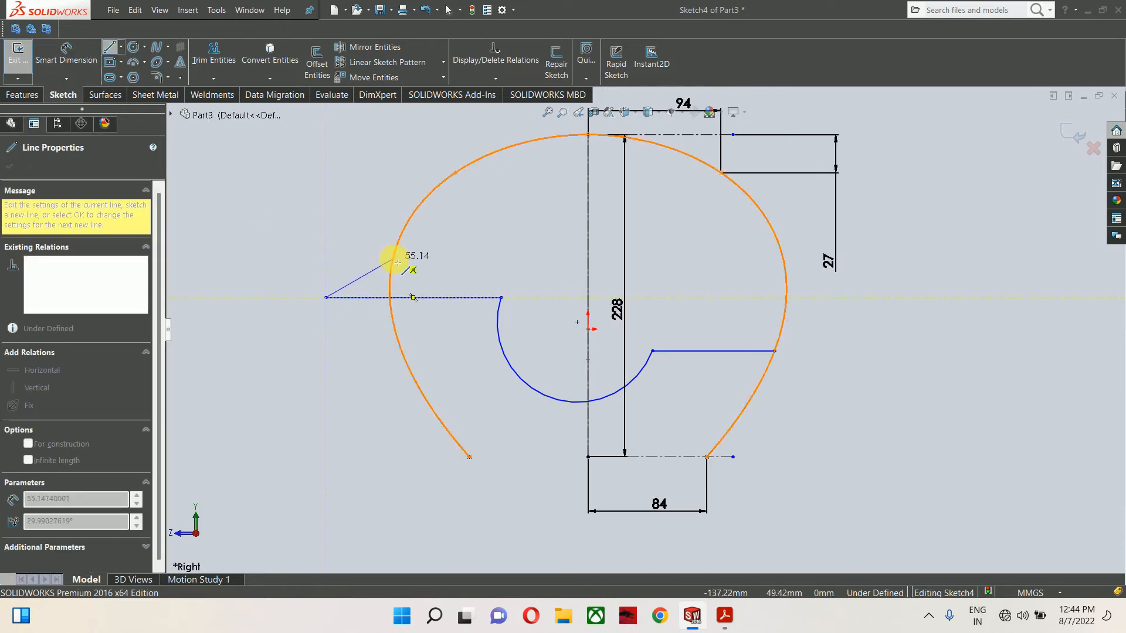
left_click(396, 267)
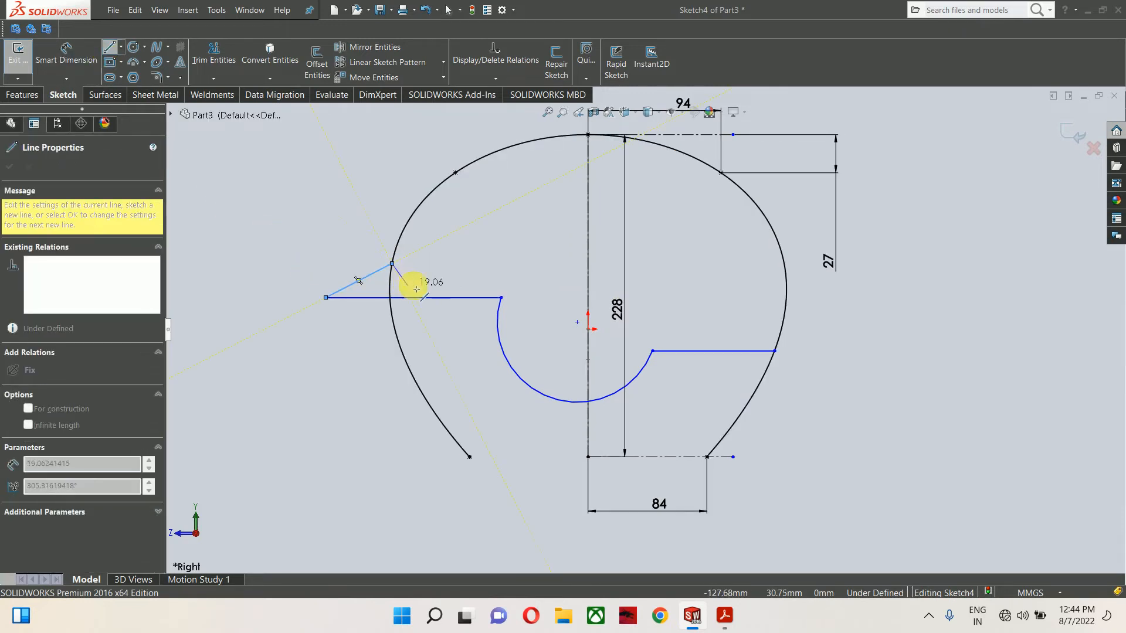
key("Escape")
- Draw a short horizontal centerline leftward from the vertical centerline above the origin and a vertical centerline down from its end, inside the arc
scroll(505, 275, "up", 2)
left_click(120, 47)
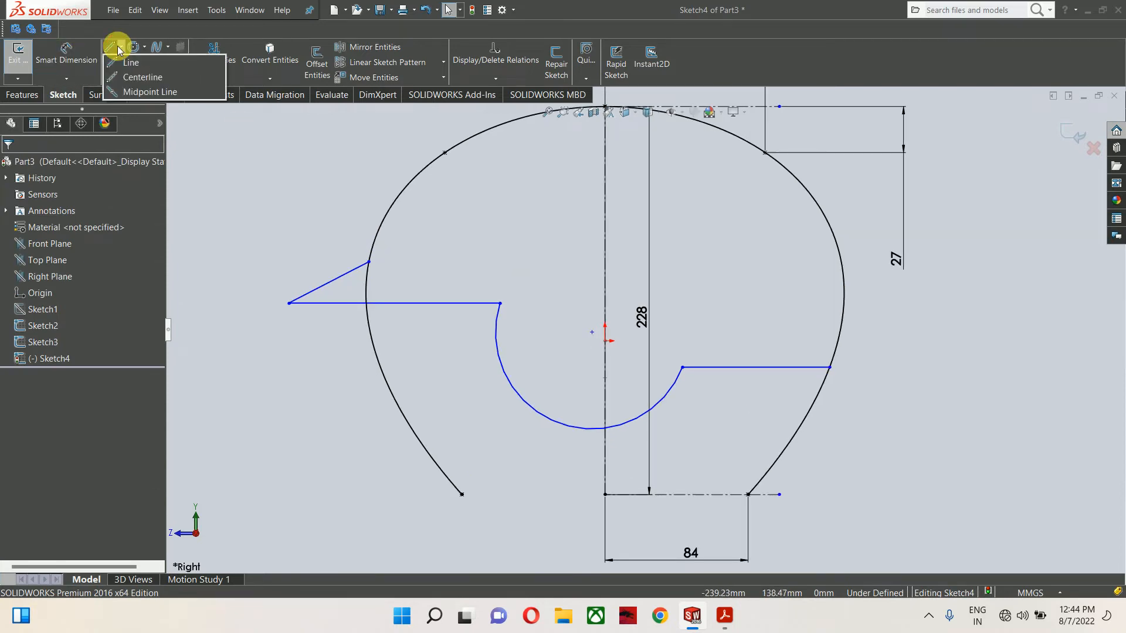
left_click(131, 75)
scroll(736, 415, "up", 3)
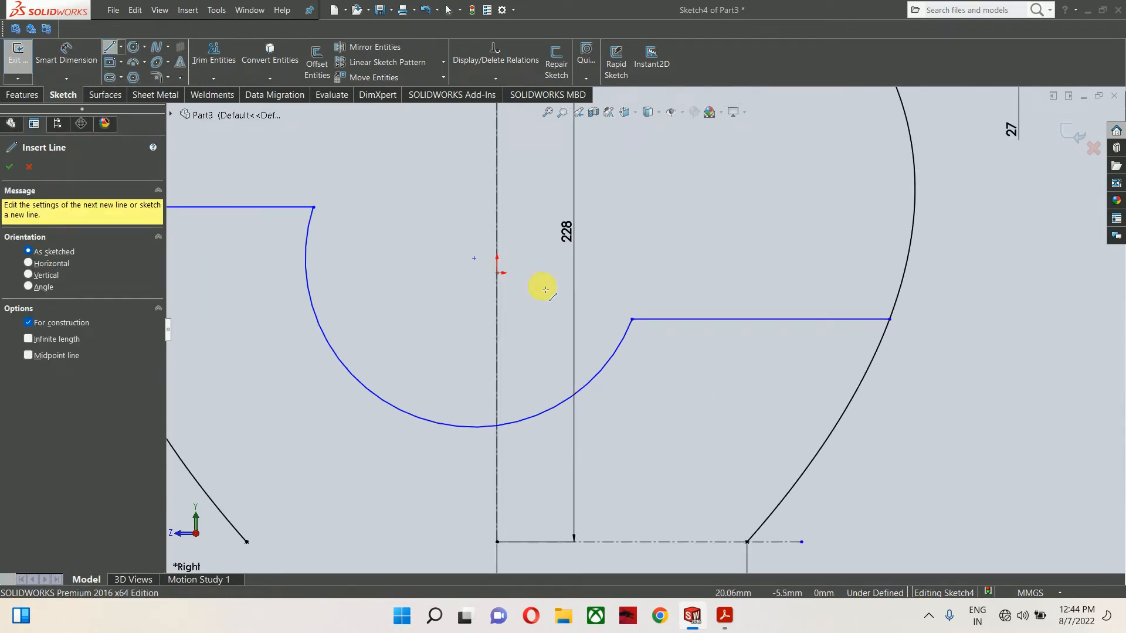
scroll(490, 270, "up", 2)
left_click(496, 223)
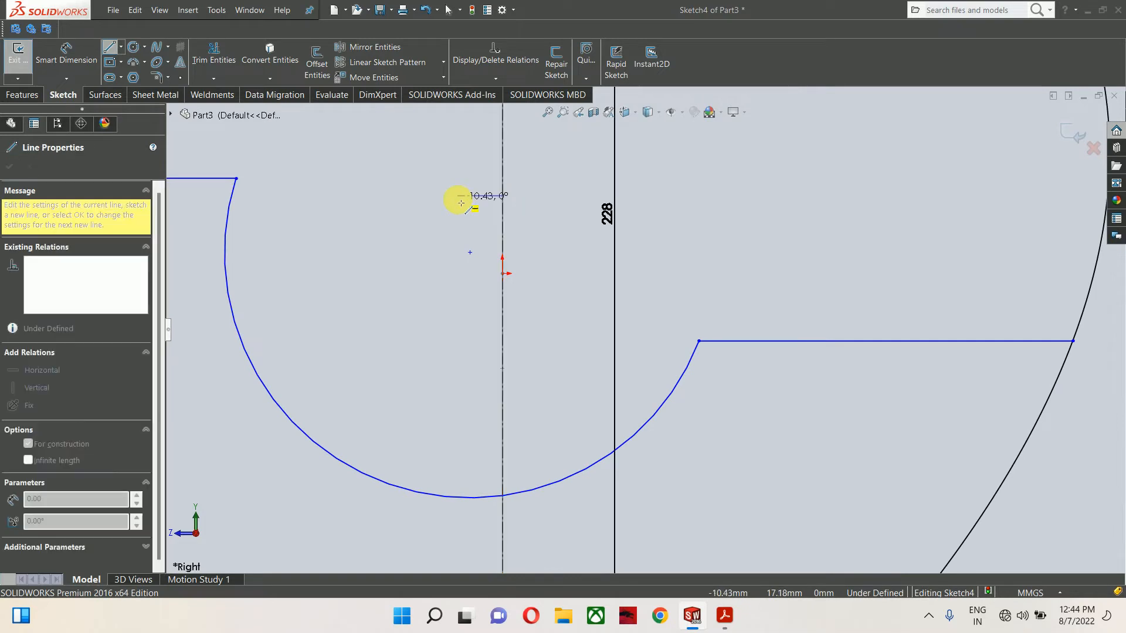
left_click(456, 195)
left_click(456, 374)
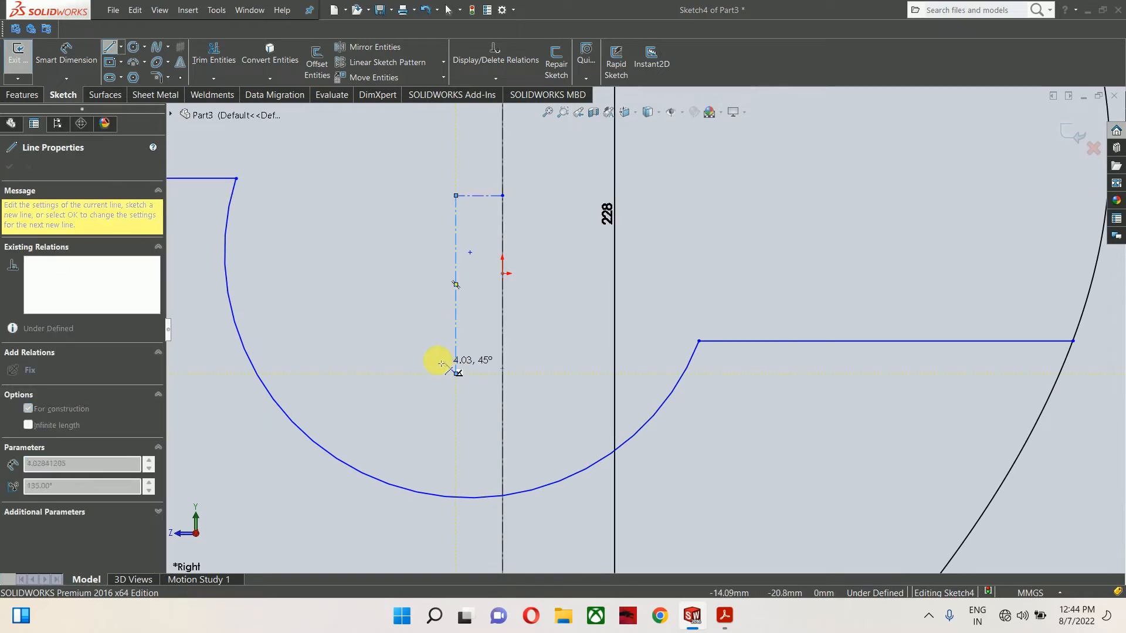
key("Escape")
- Draw a circle centred on the short vertical centerline's lower end, then shift its centre upward inside the arc
right_click_drag(383, 325, 428, 333)
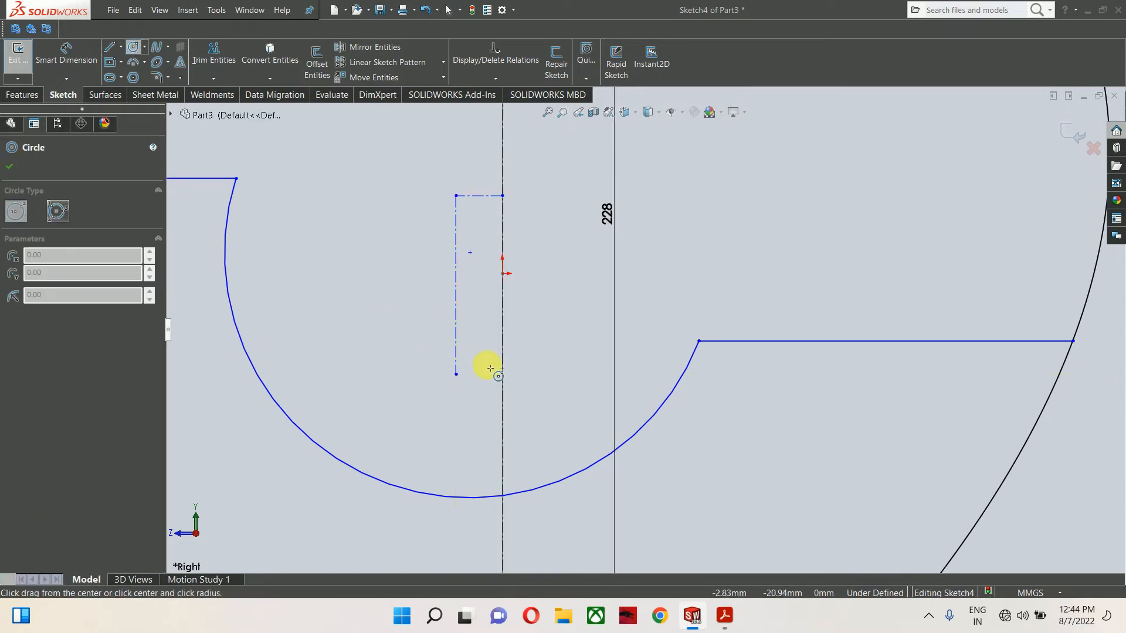
left_click(456, 374)
left_click(399, 309)
key("Escape")
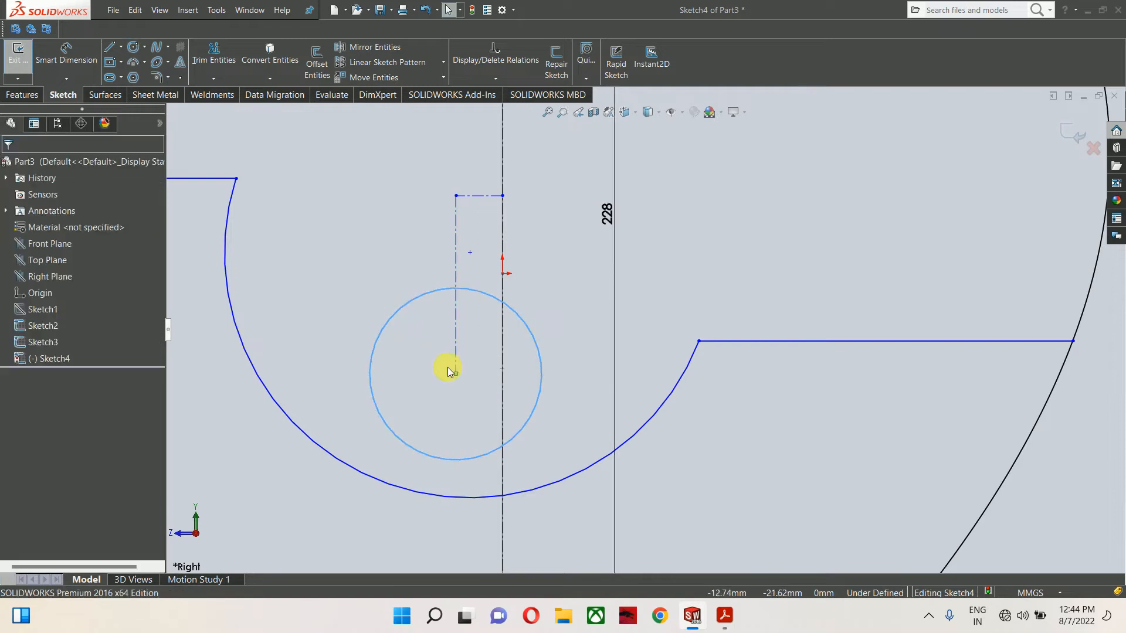
left_click_drag(455, 373, 449, 302)
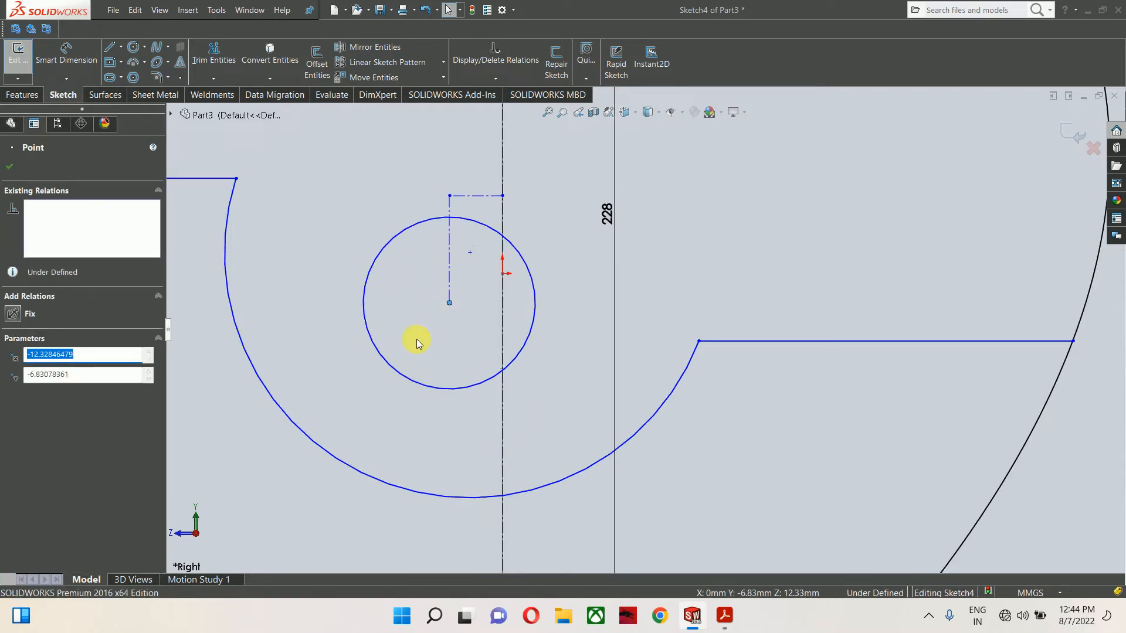
left_click(416, 339)
- Draw a horizontal construction line about 108 mm long rightward from the vertical centerline, above the right lower-edge line
scroll(441, 368, "up", 4)
right_click_drag(451, 354, 492, 293)
scroll(625, 356, "up", 5)
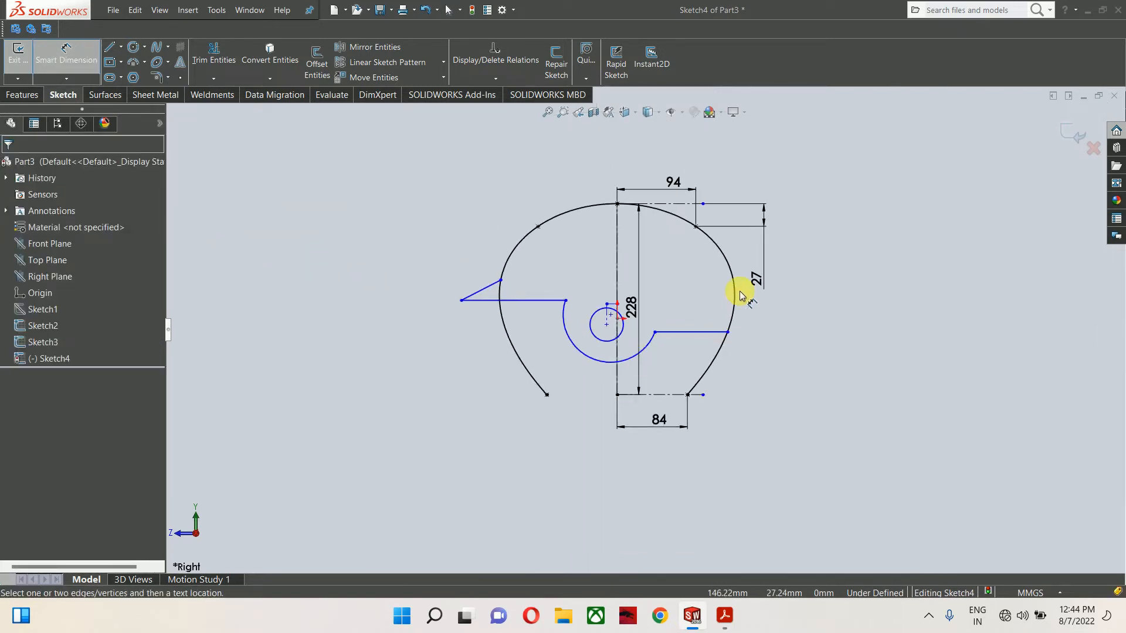
scroll(740, 291, "down", 3)
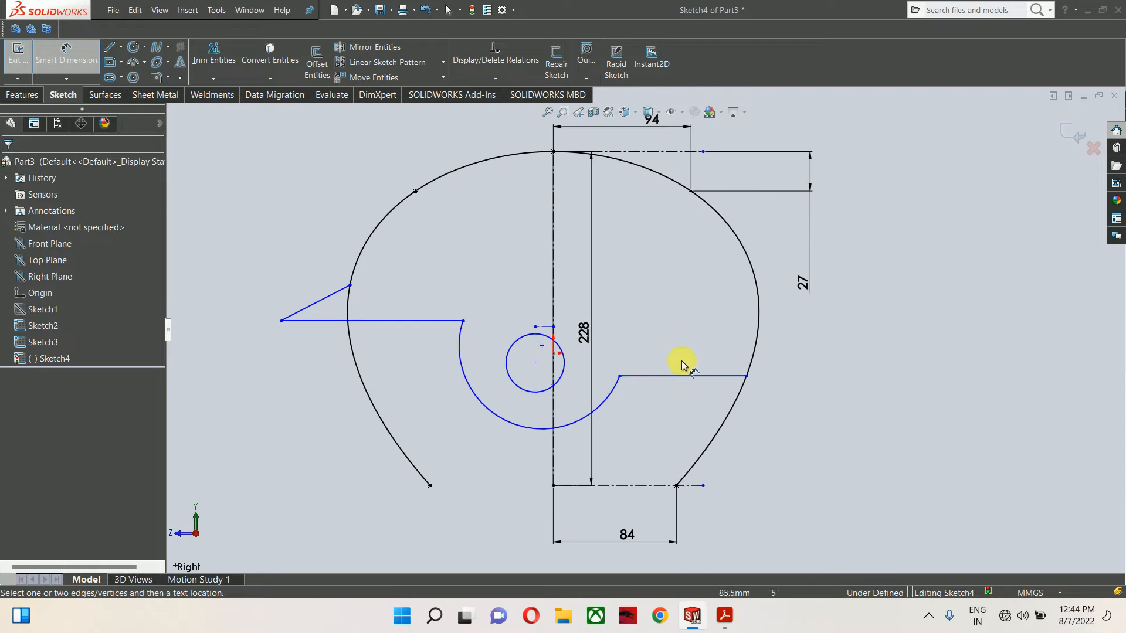
left_click(121, 47)
left_click(141, 77)
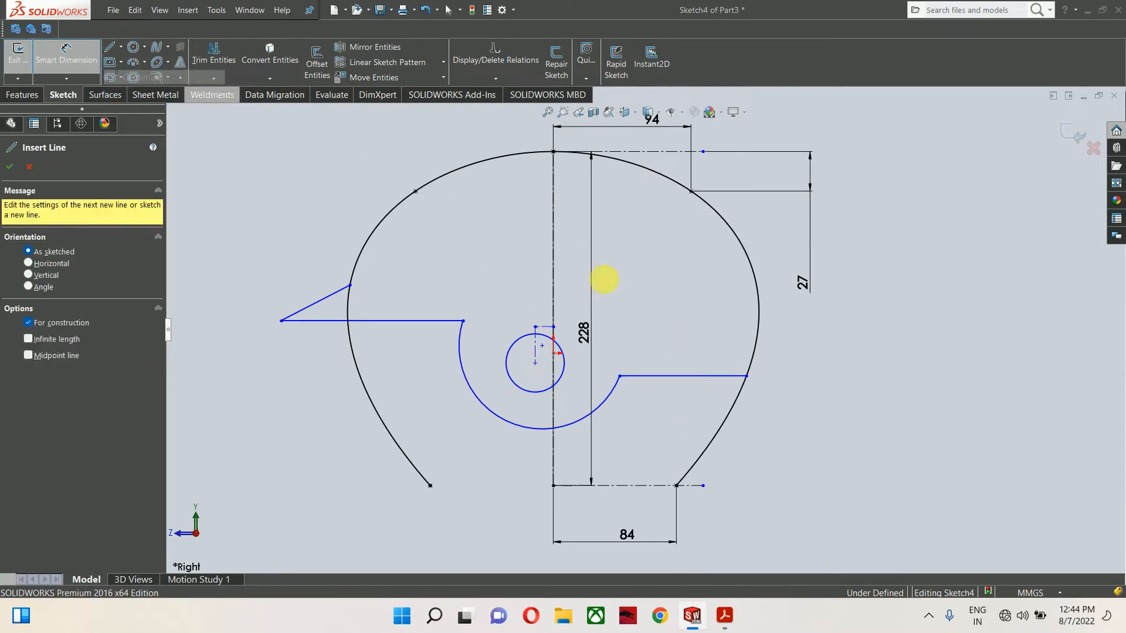
left_click(554, 308)
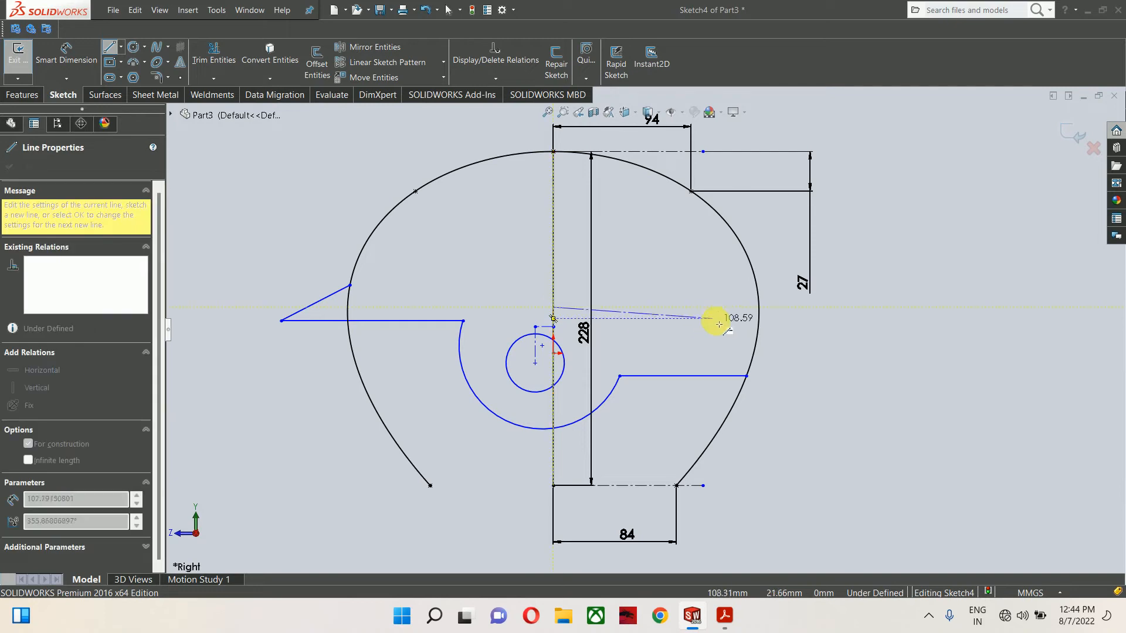
left_click(712, 307)
key("Escape")
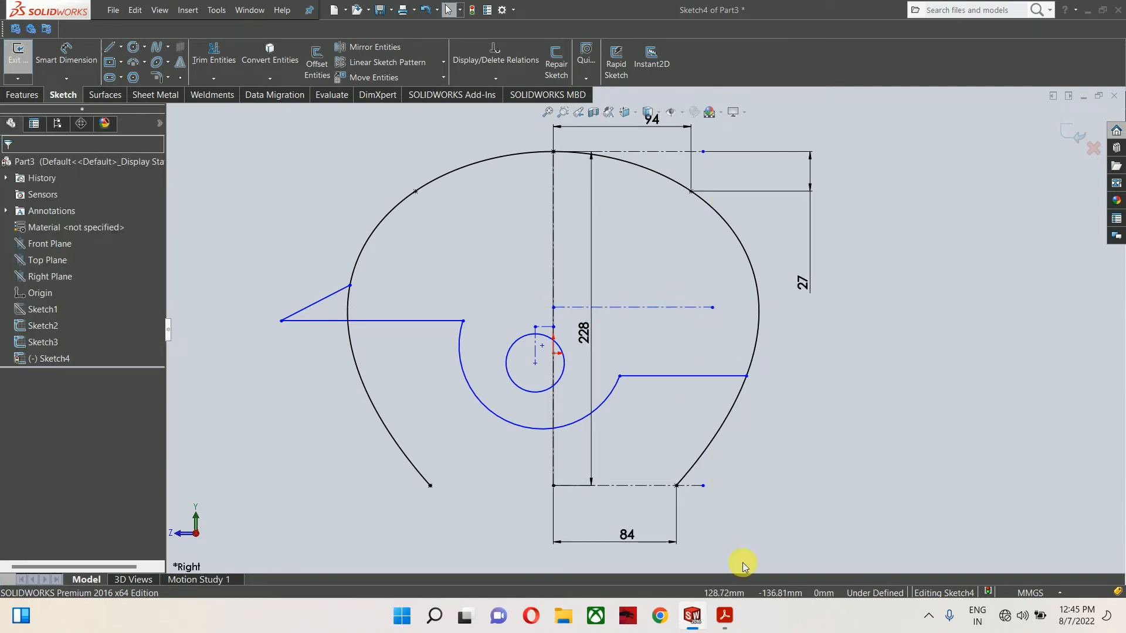
- Check the PDF drawing in Acrobat Reader and dimension the new horizontal centerline 134 mm below the spline's top point in SOLIDWORKS
left_click(727, 615)
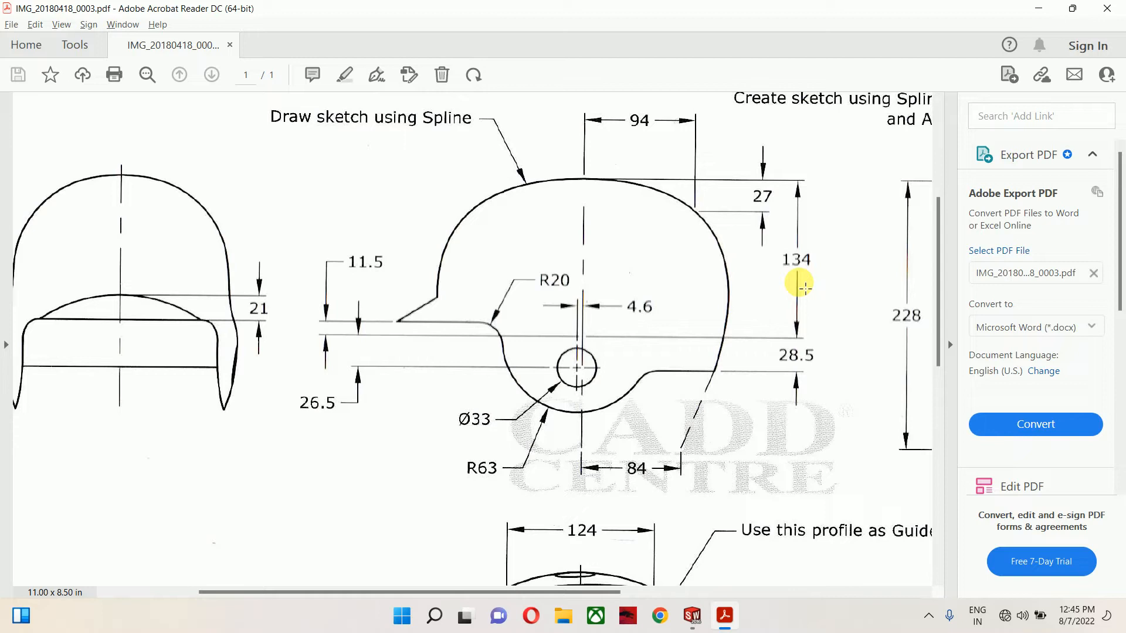
left_click(1041, 8)
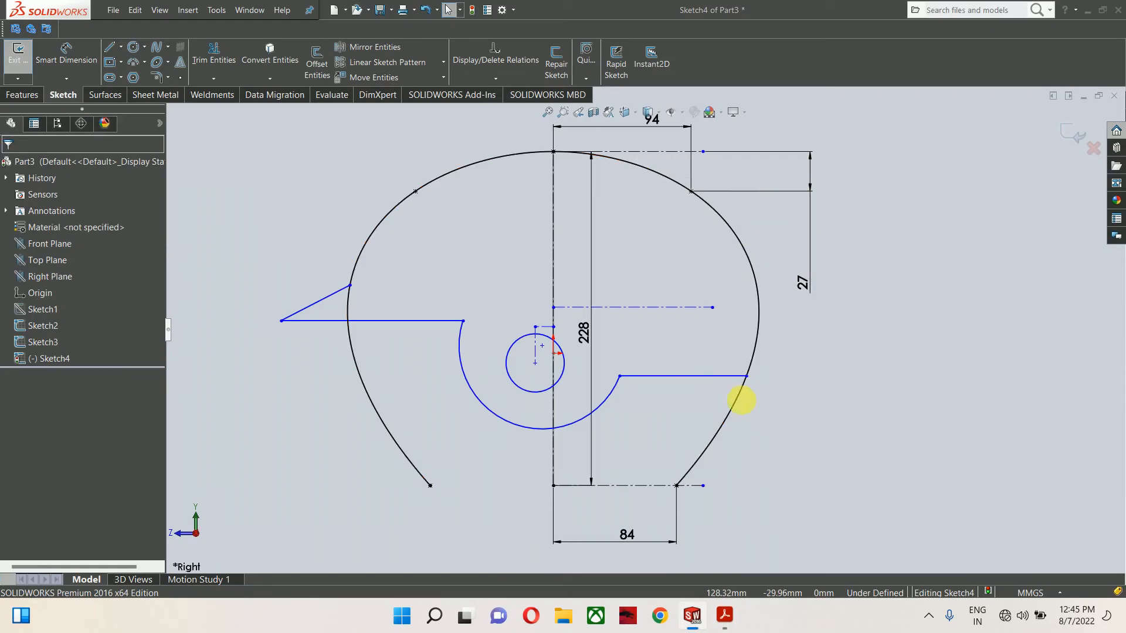
left_click(671, 307)
left_click(553, 151)
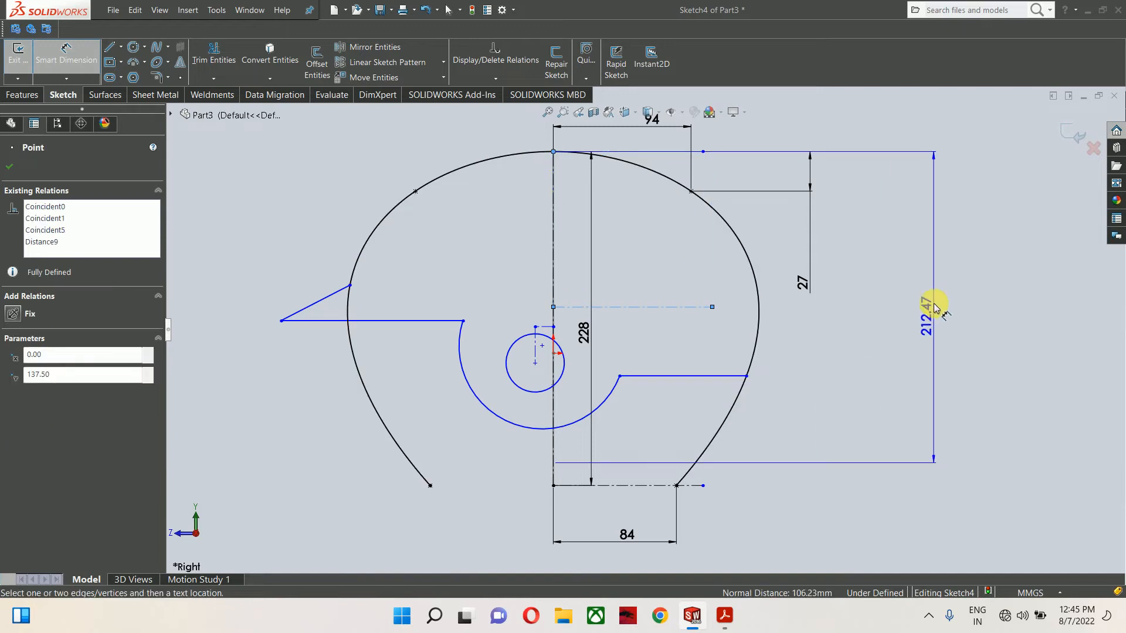
left_click(897, 276)
type("1")
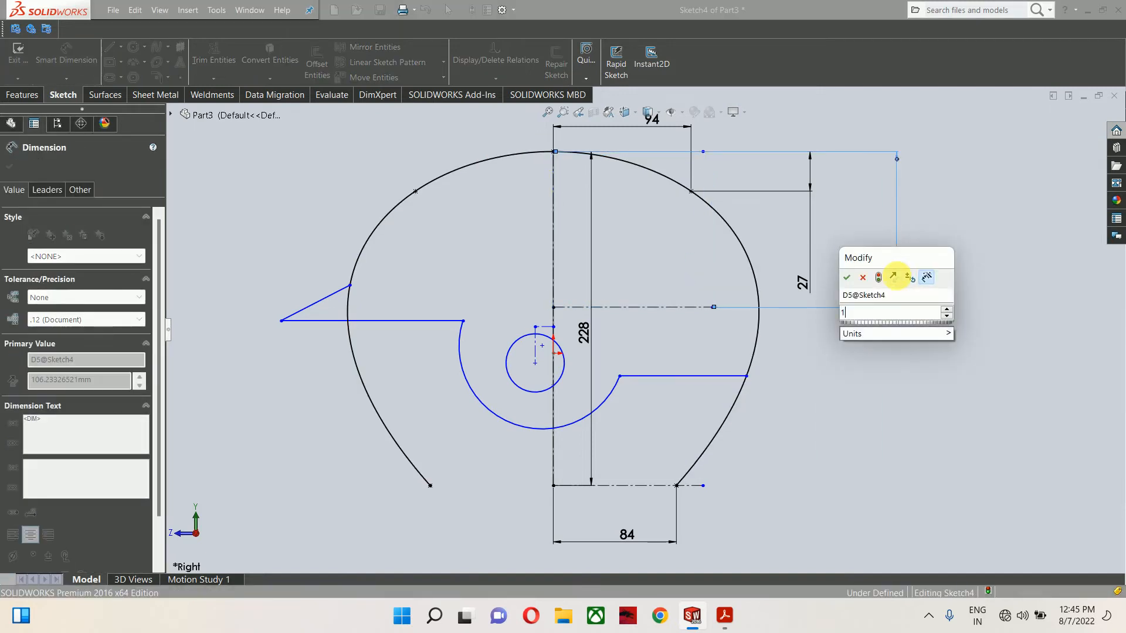
type("34")
key("Return")
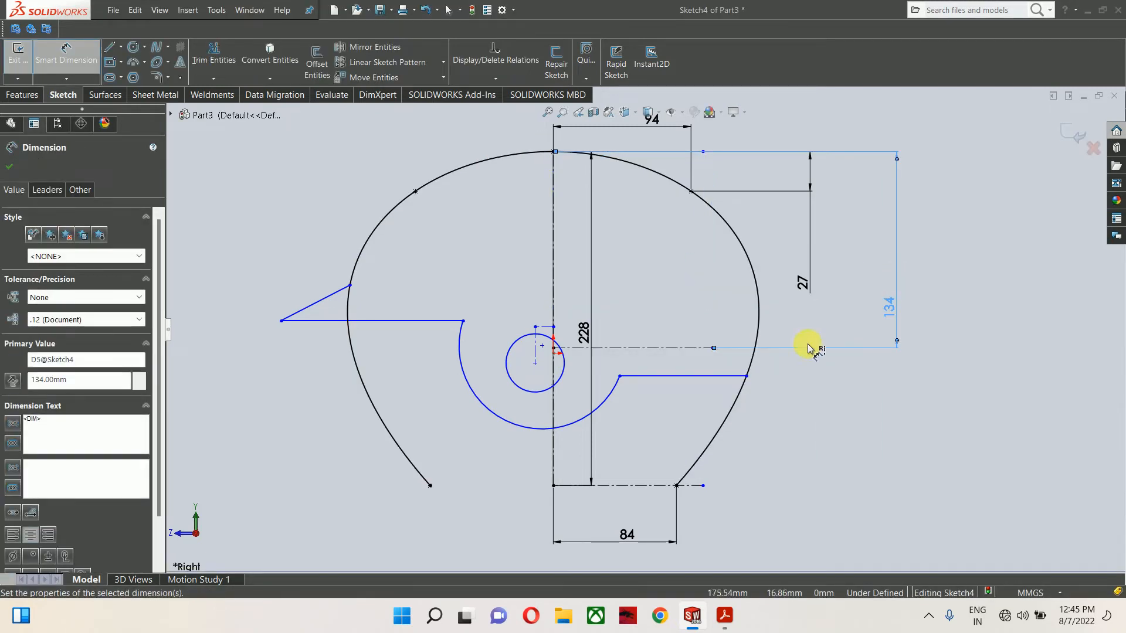
- Check the PDF drawing and dimension the right lower-edge line 28.5 mm below the horizontal centerline in SOLIDWORKS
left_click(725, 614)
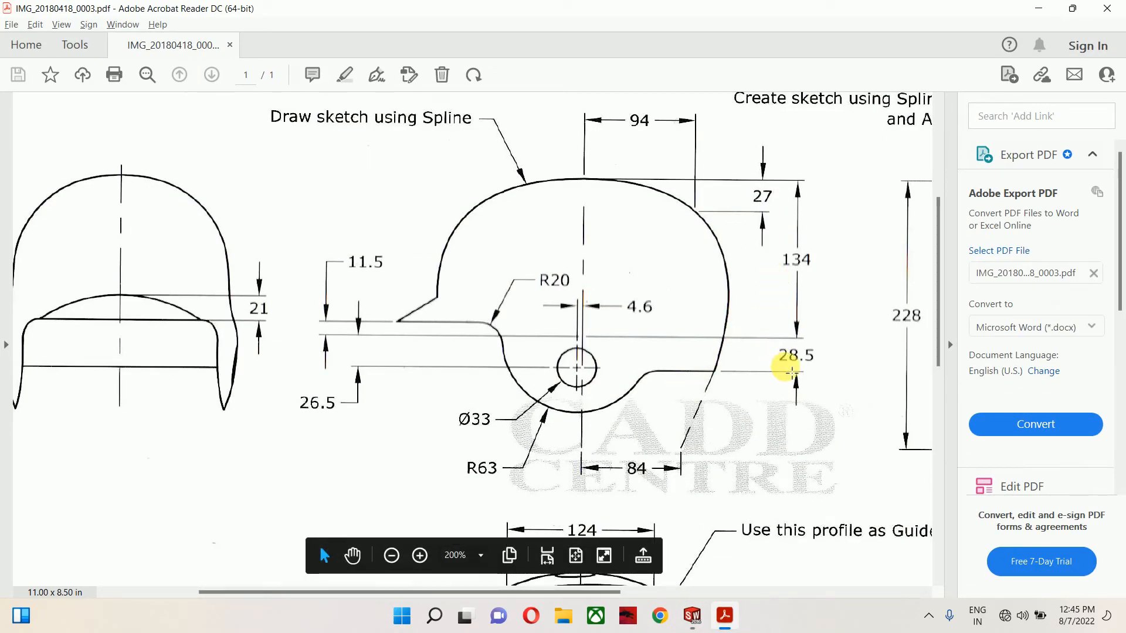
left_click(692, 615)
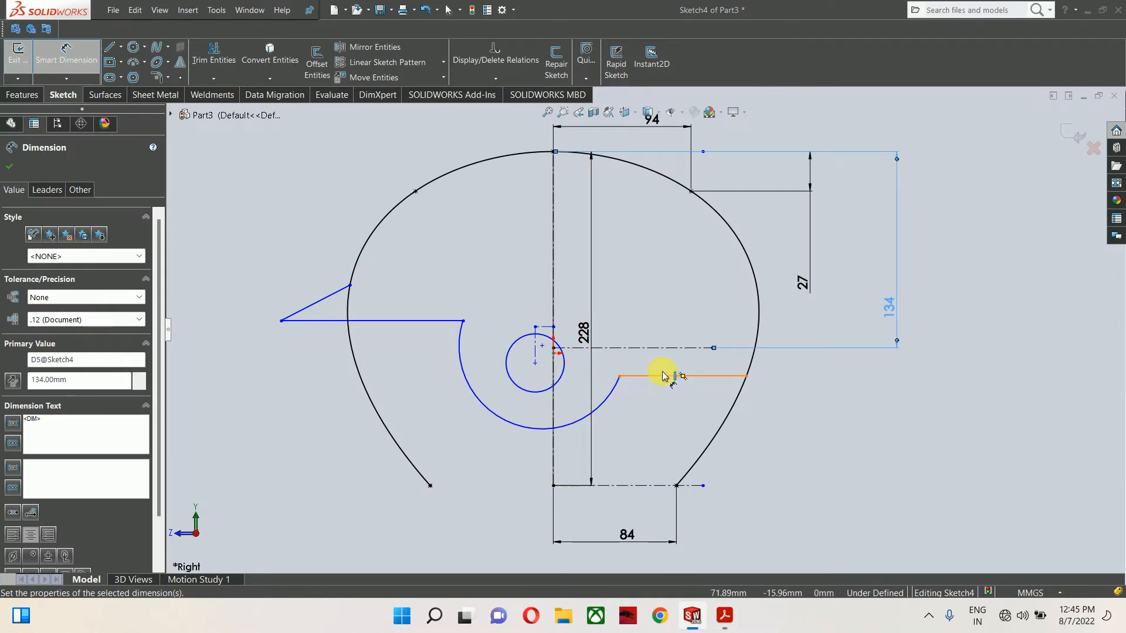
scroll(663, 345, "down", 4)
left_click(658, 334)
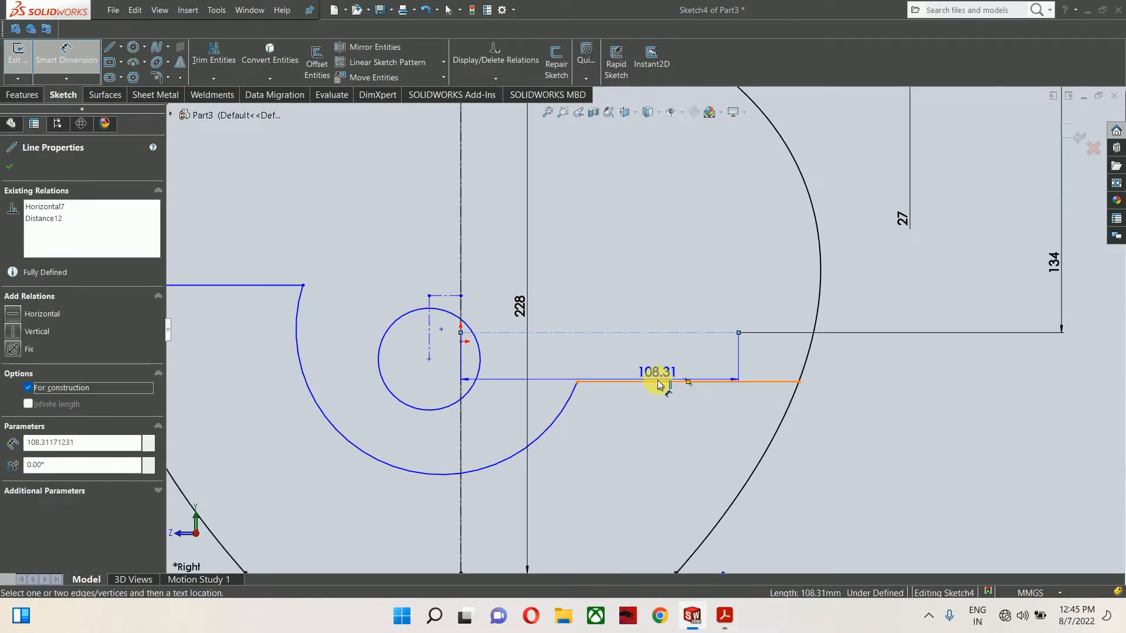
left_click(653, 382)
left_click(876, 360)
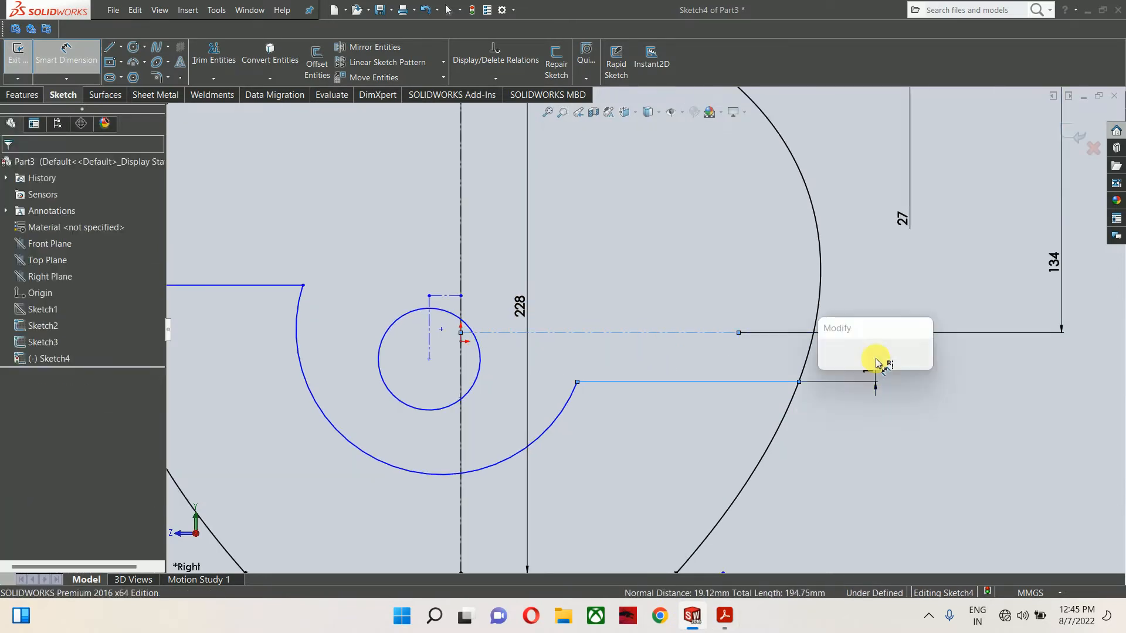
type("28")
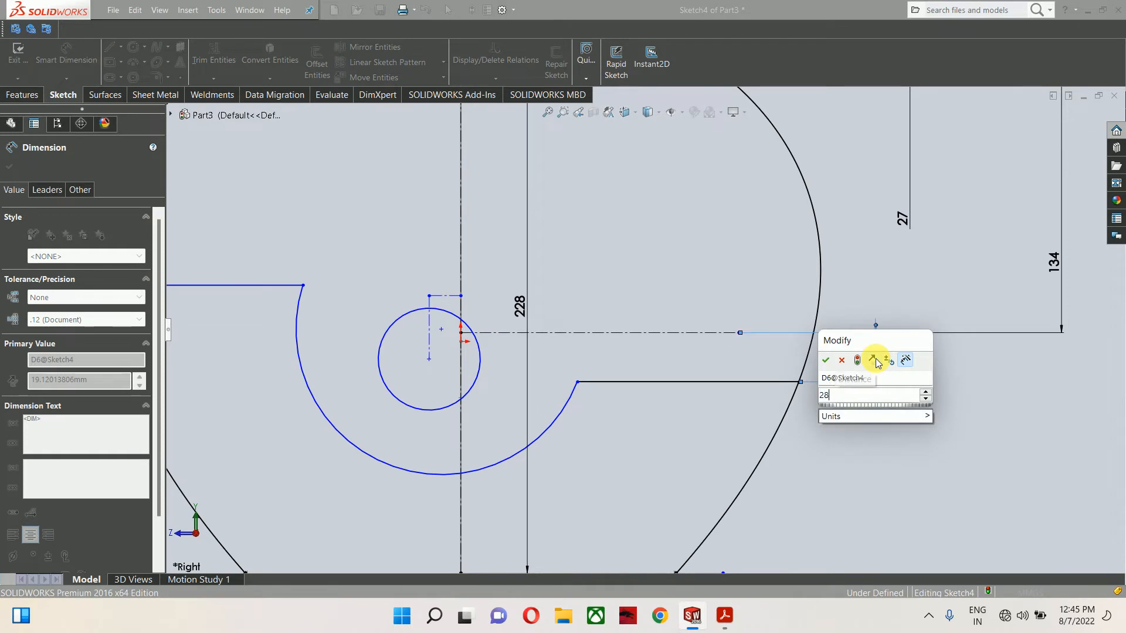
type(".5")
key("Return")
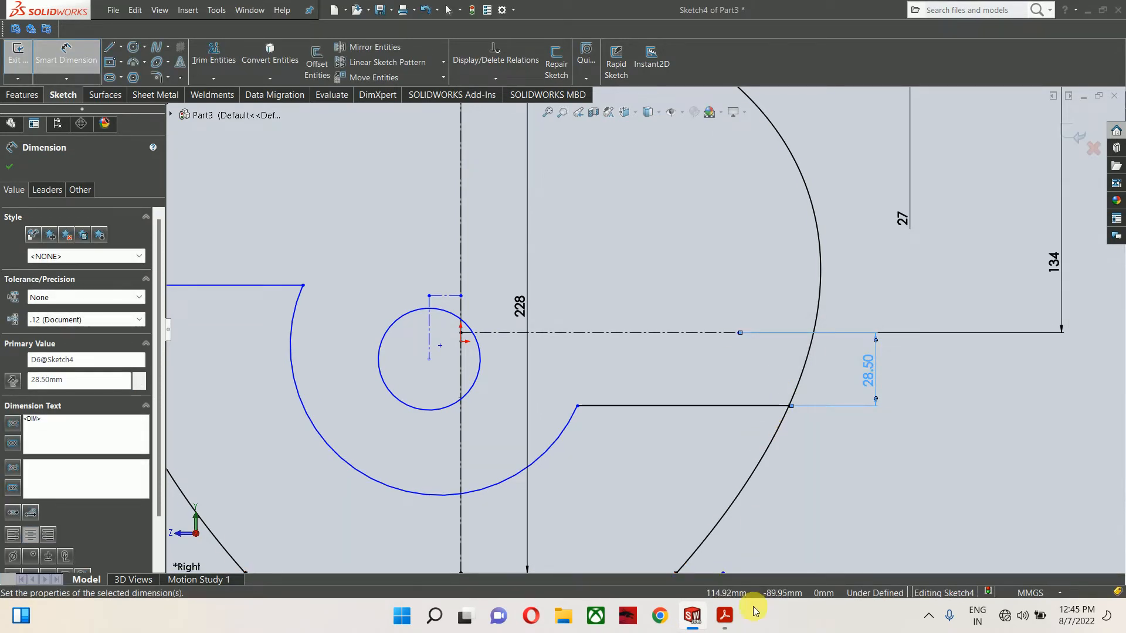
- Check the PDF drawing and dimension the circle's centre 26.5 mm below the horizontal centerline in SOLIDWORKS
left_click(724, 616)
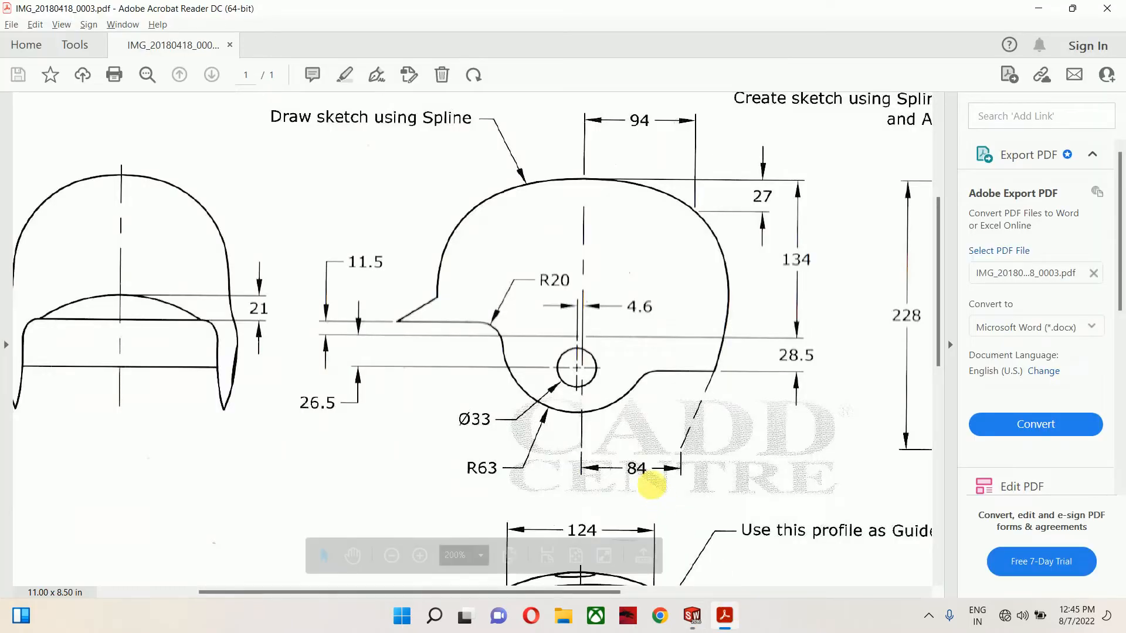
scroll(656, 361, "up", 1)
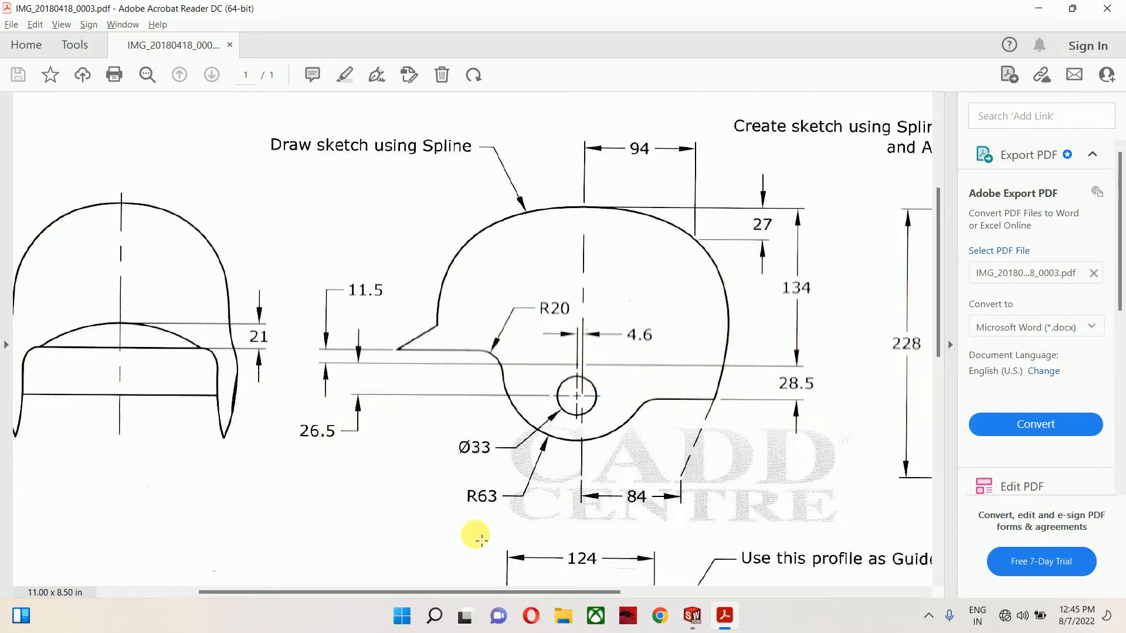
left_click(691, 615)
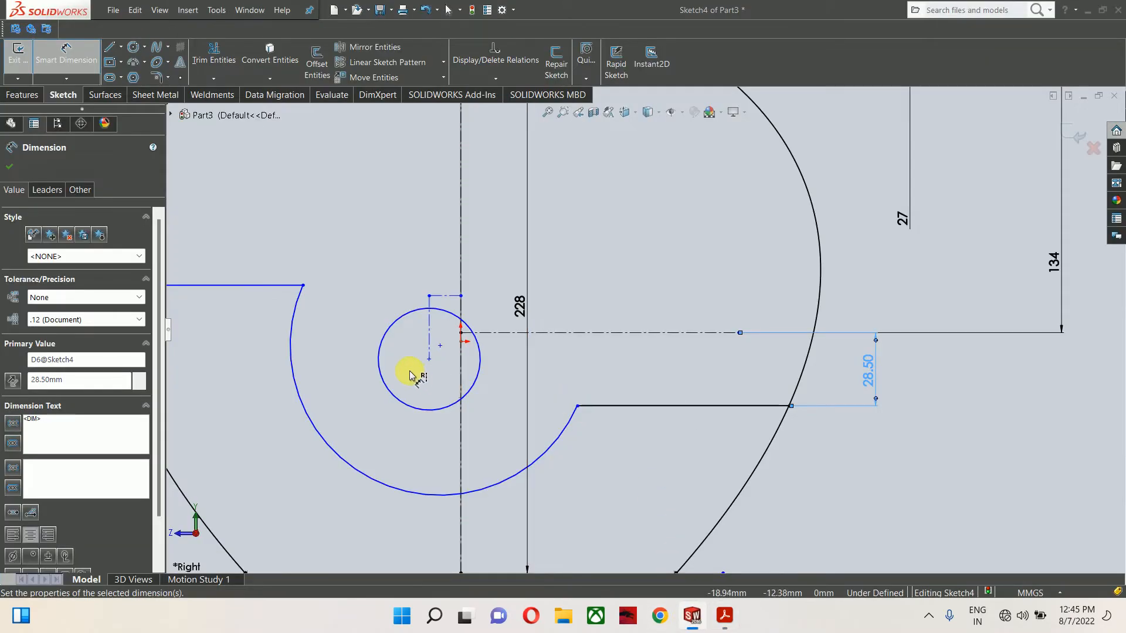
left_click(428, 359)
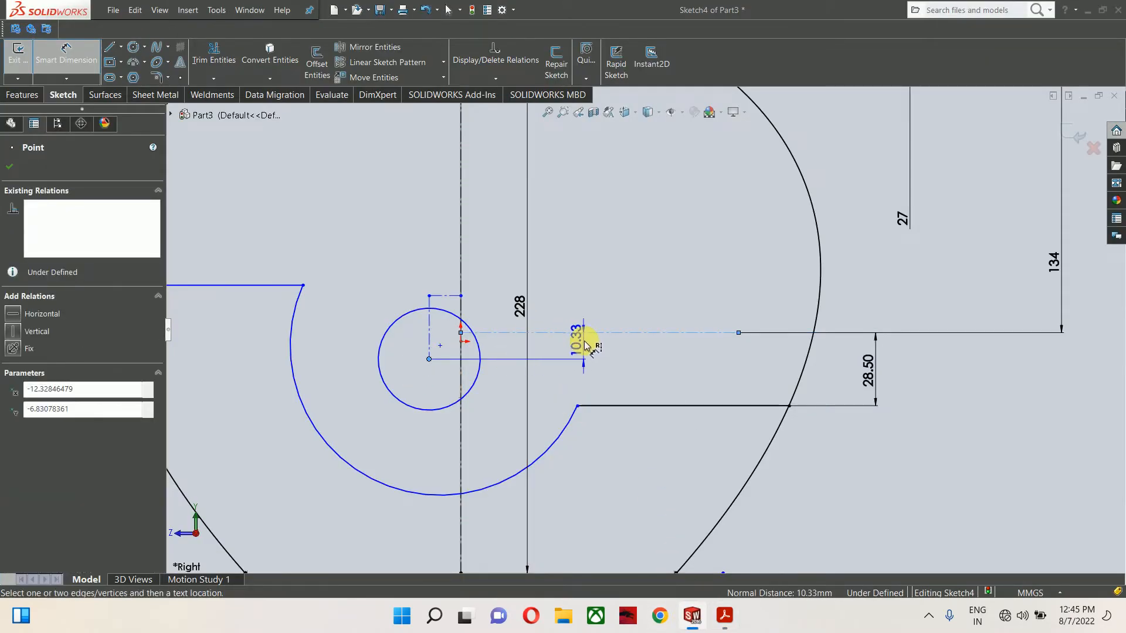
left_click(584, 346)
type("2")
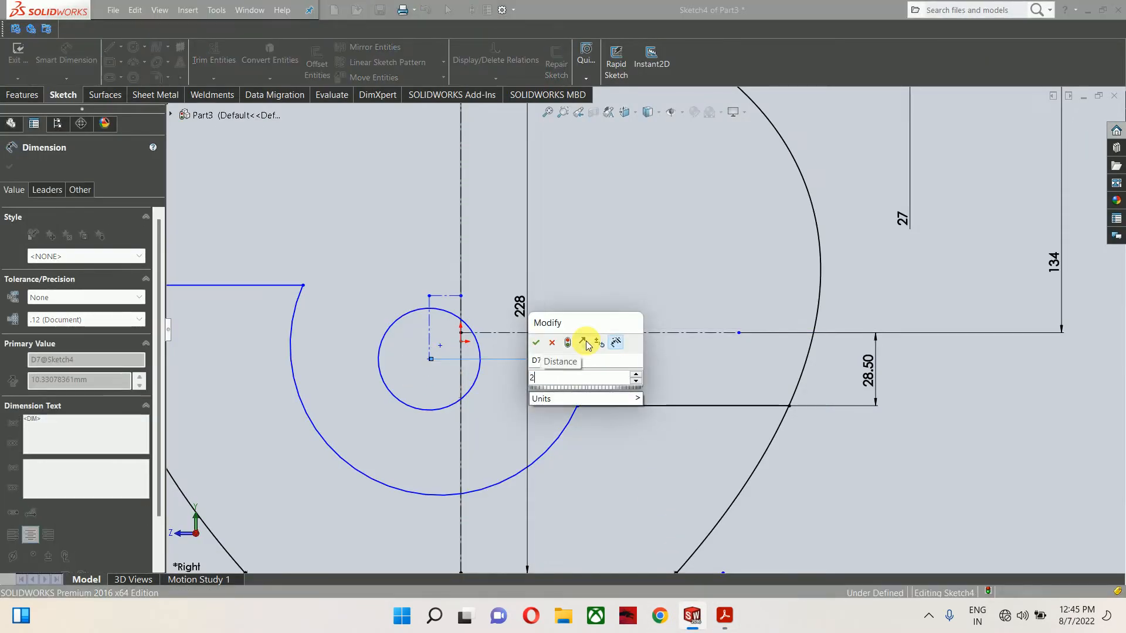
type("7=")
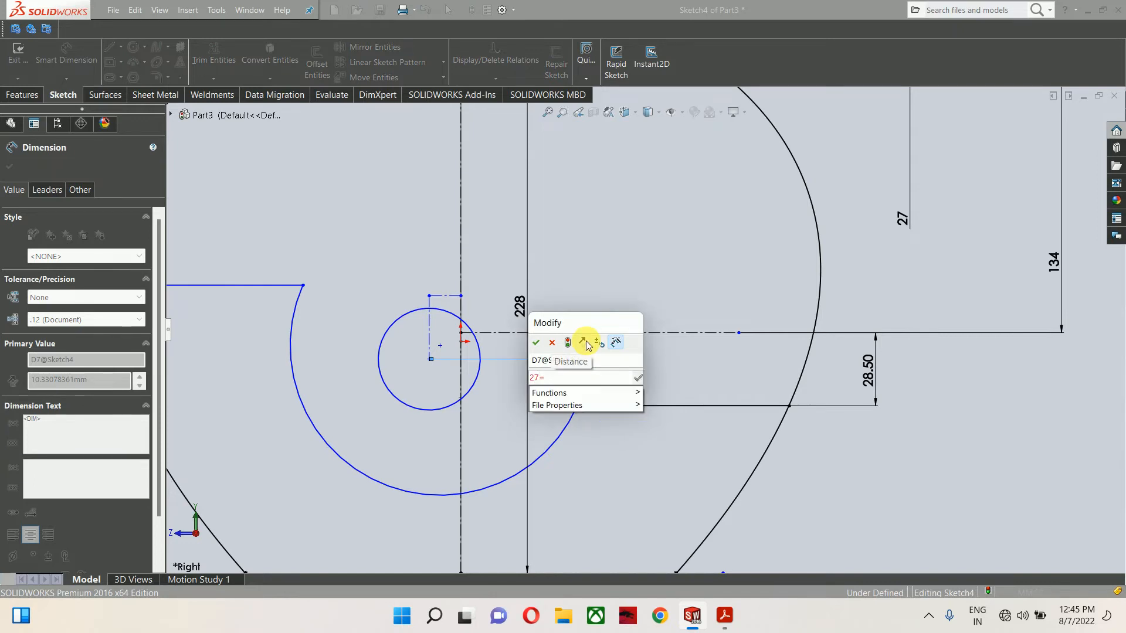
key("BackSpace")
type("6.5")
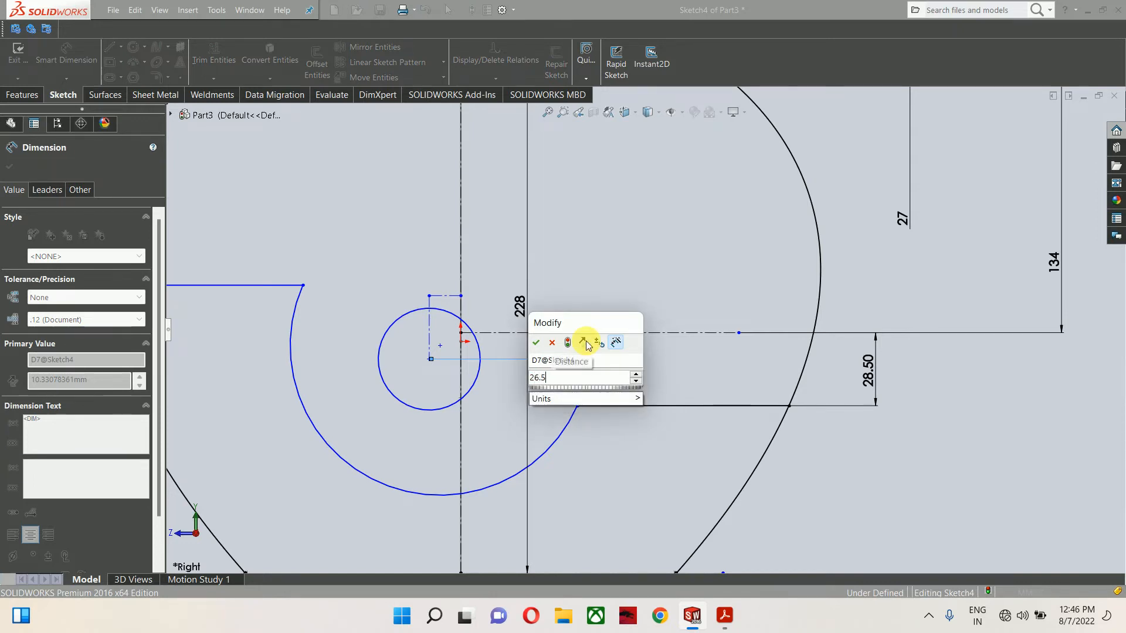
- Set the small circle centre's vertical distance from the horizontal centreline to 26.5 mm
key("Return")
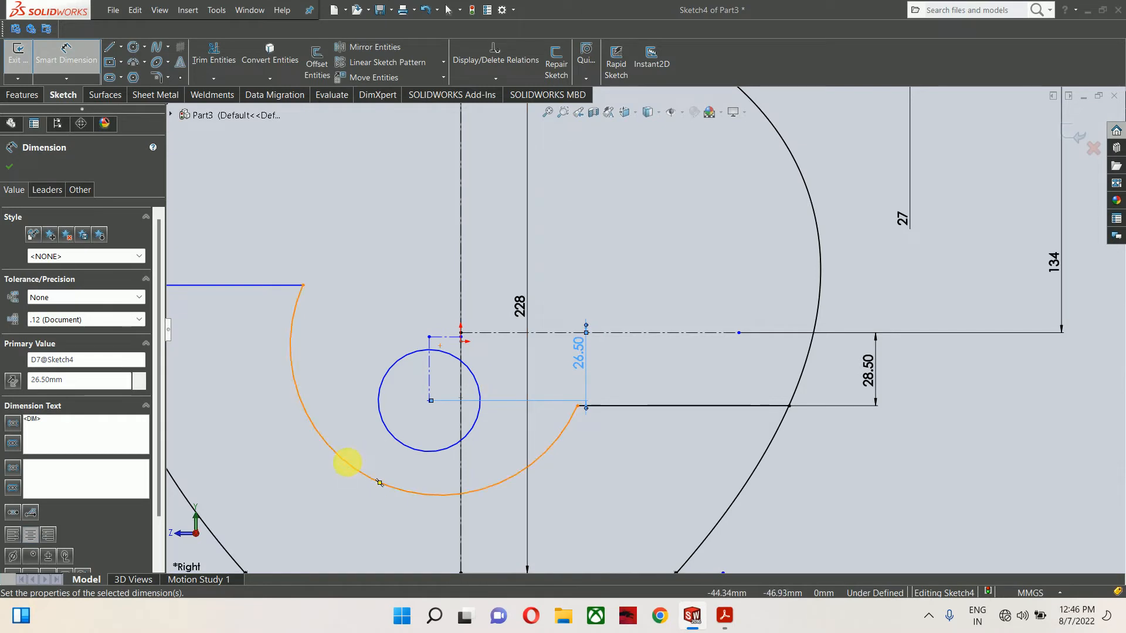
- Check the helmet drawing in Acrobat Reader, and in SOLIDWORKS dimension the visor's horizontal line 11.5 mm from the horizontal centreline
scroll(540, 460, "up", 3)
left_click(724, 615)
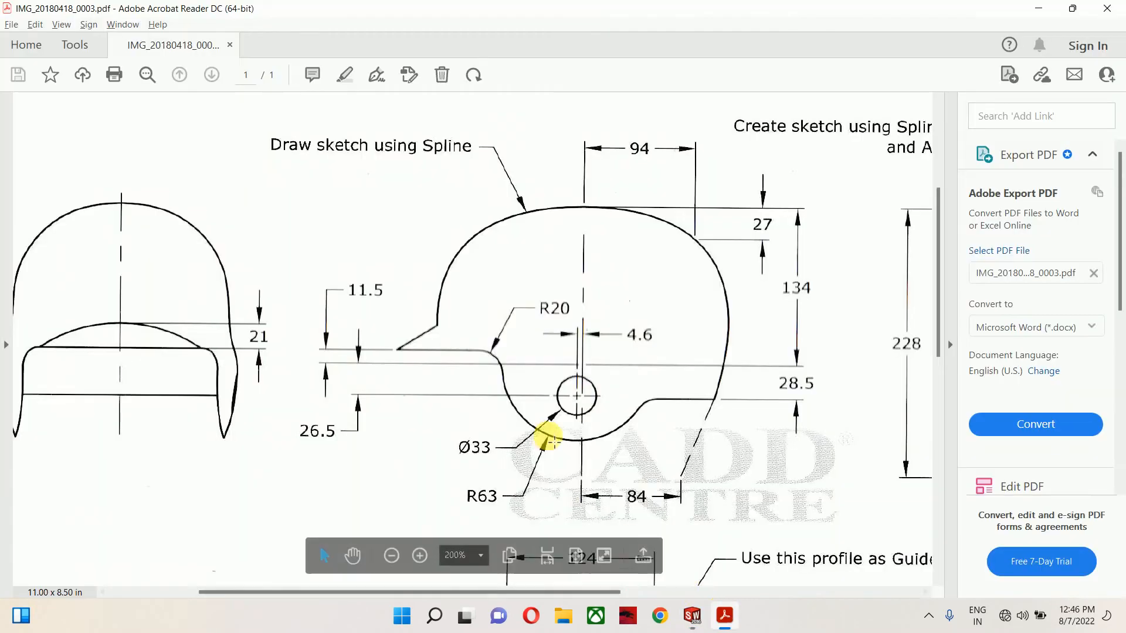
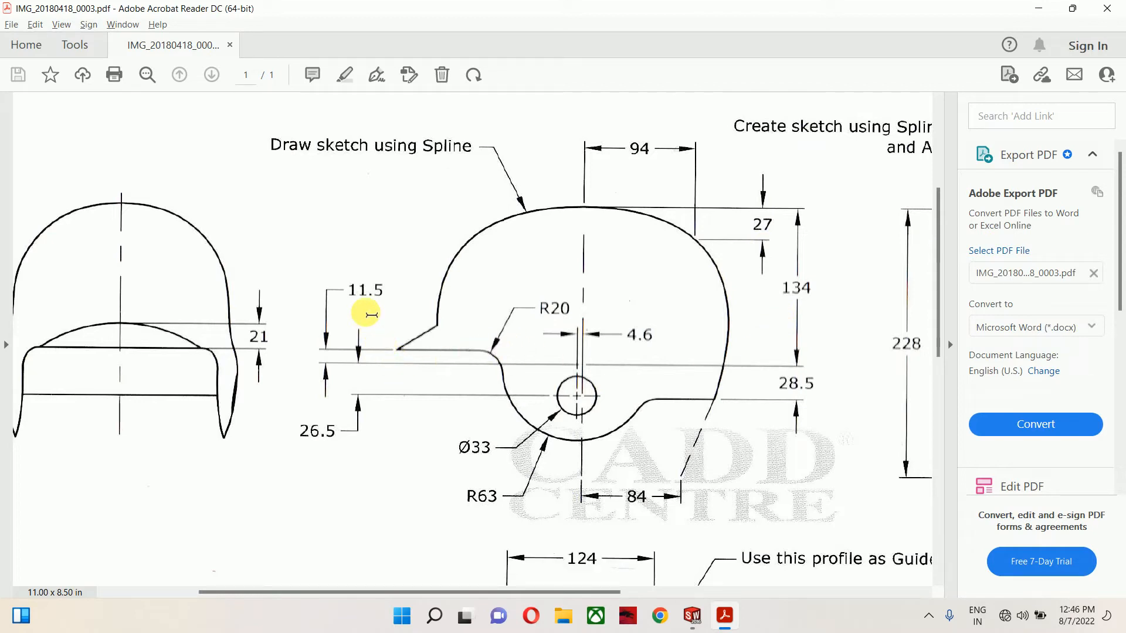
left_click(692, 616)
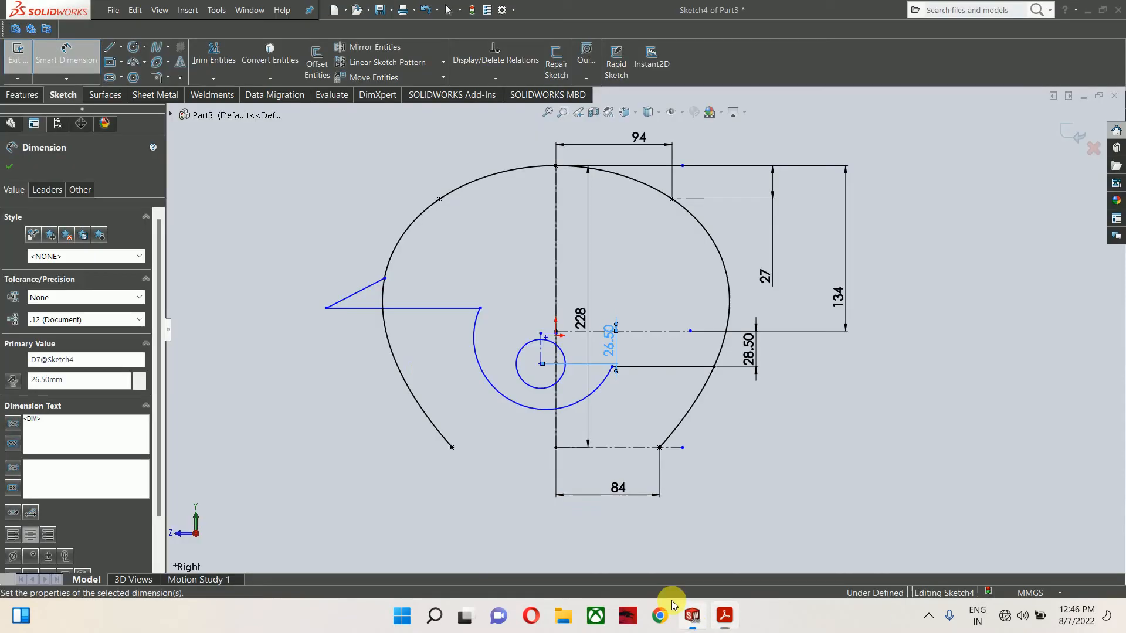
left_click(449, 362)
scroll(538, 342, "down", 2)
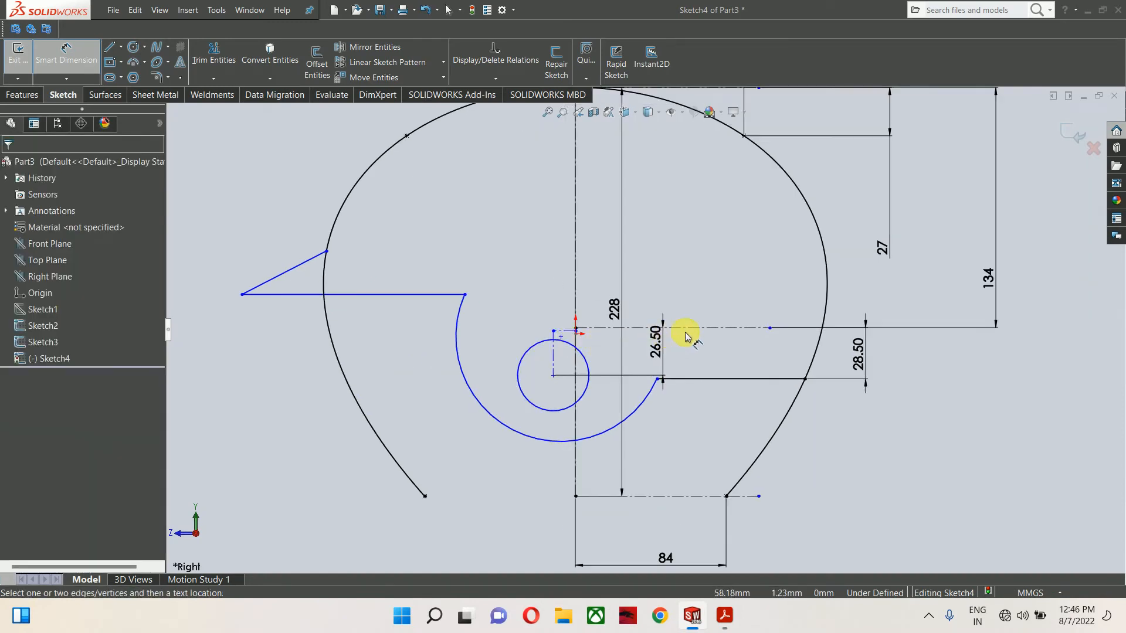
left_click(700, 329)
left_click(425, 294)
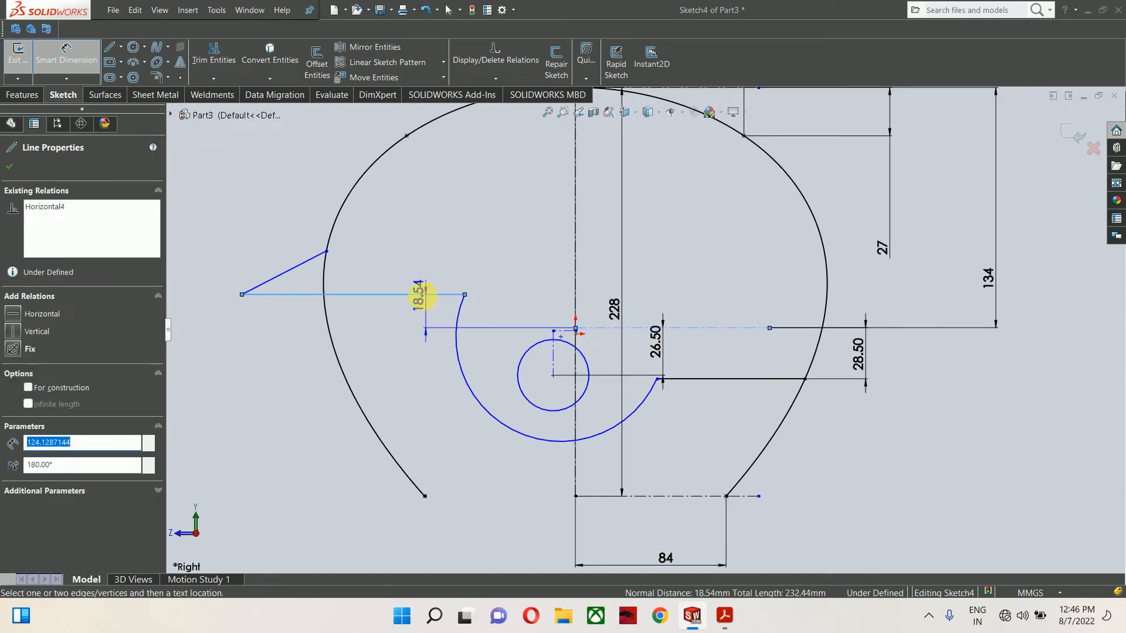
left_click(212, 314)
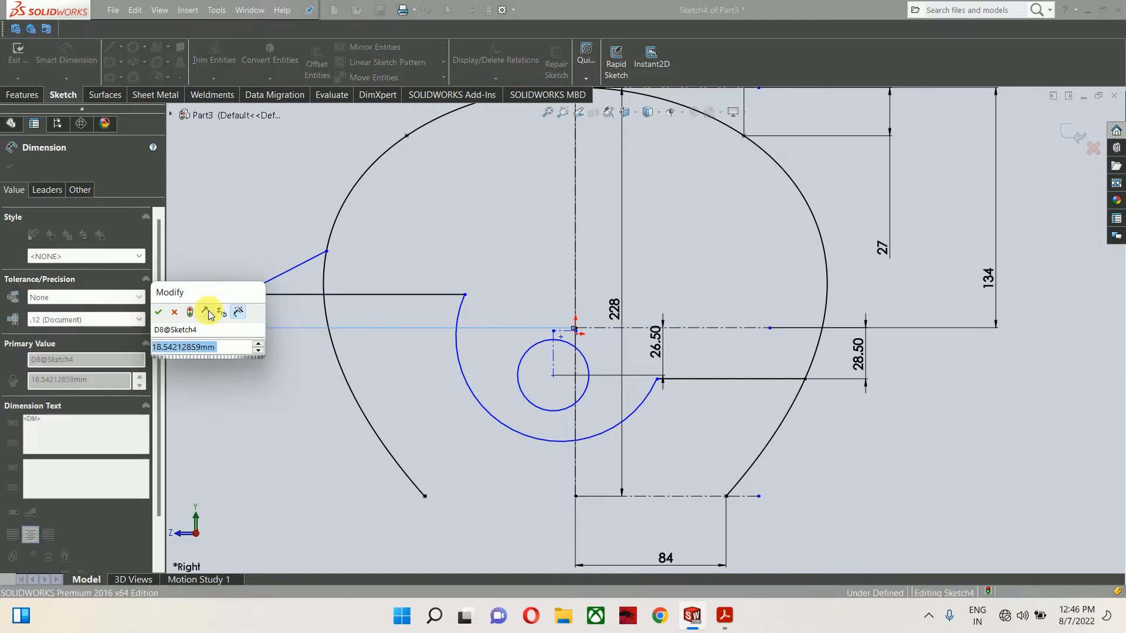
type("11.")
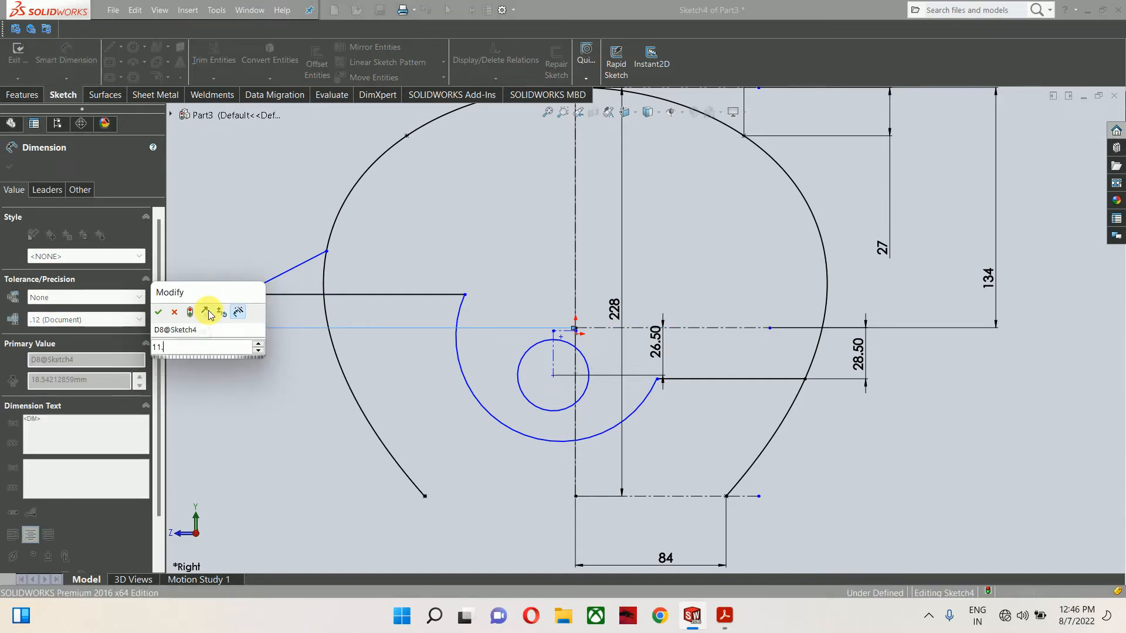
type("5")
key("Return")
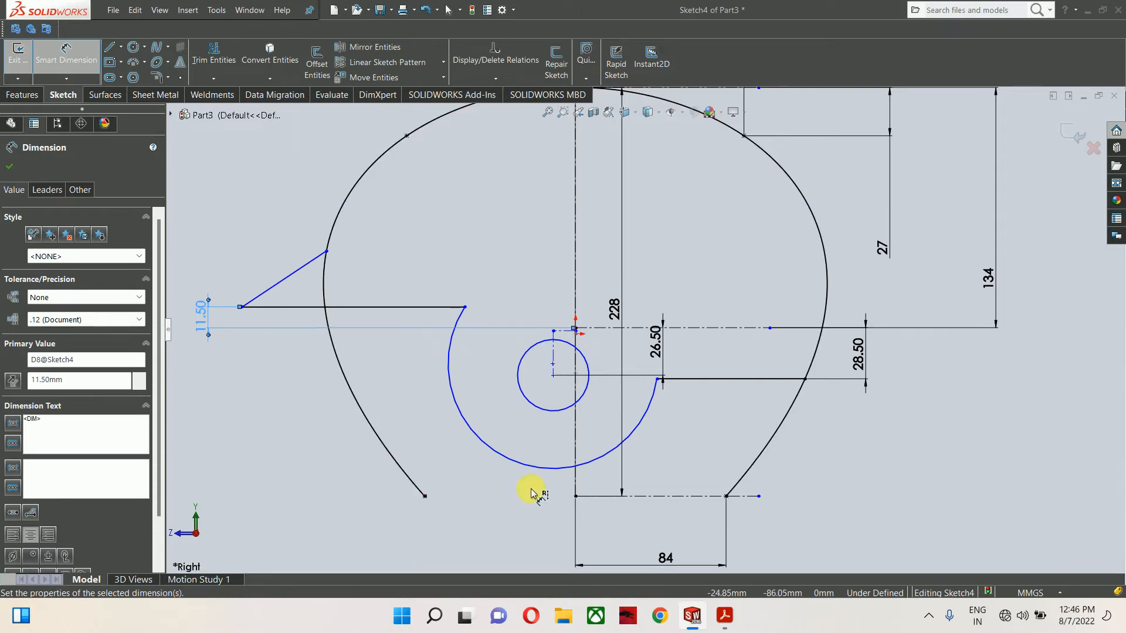
- Consult the helmet drawing in Acrobat Reader and, back in SOLIDWORKS, dimension the sloped visor line's vertical height as 21 mm
left_click(725, 615)
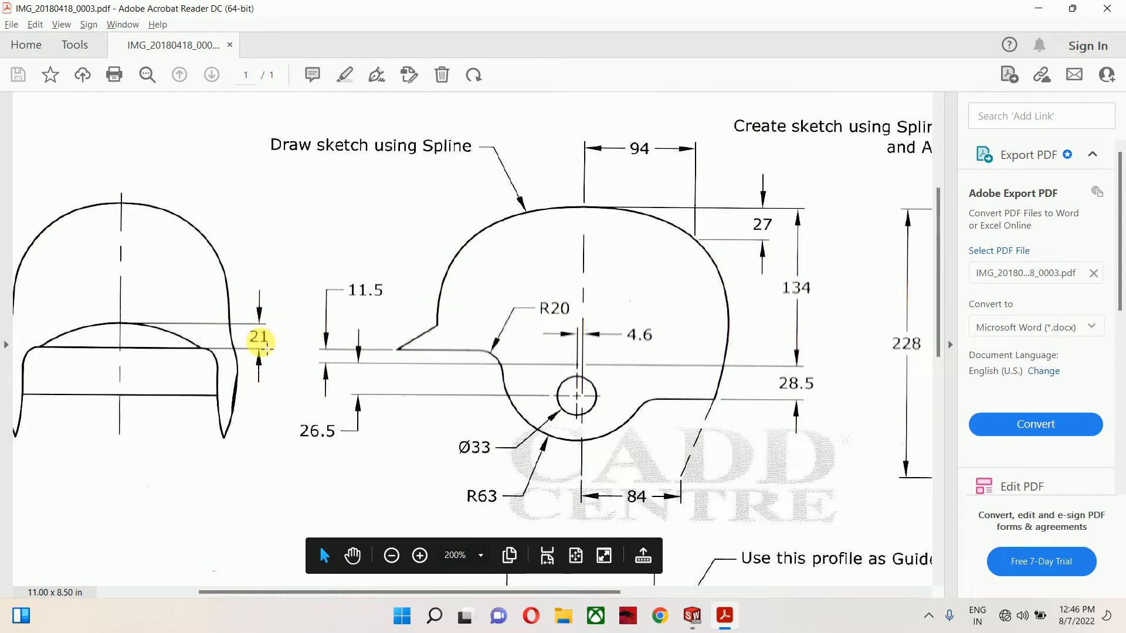
left_click(692, 615)
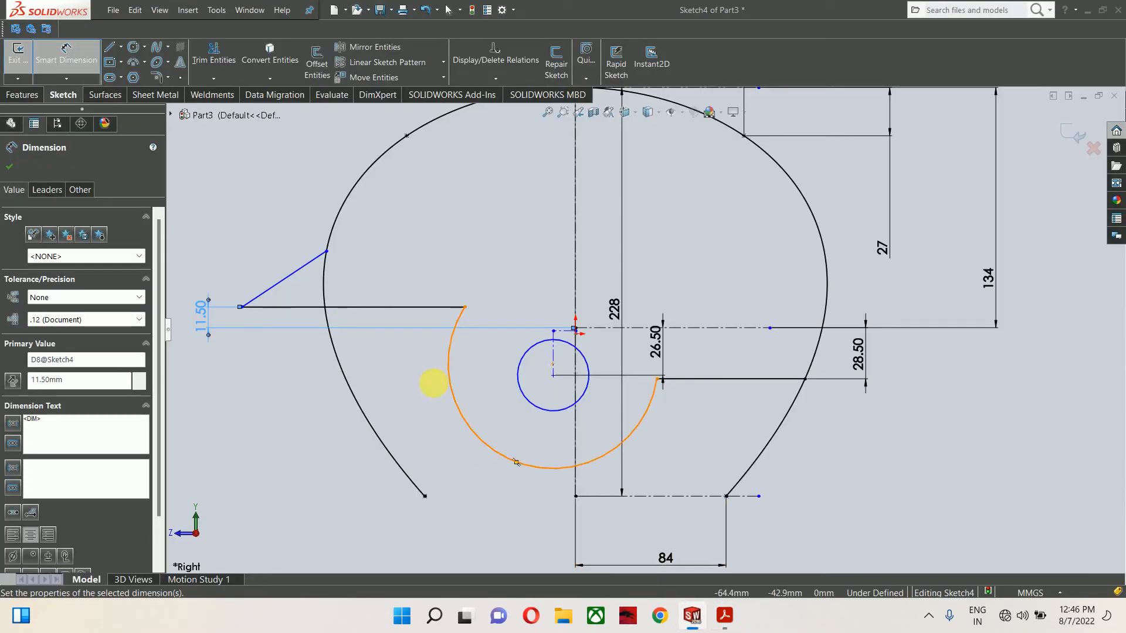
left_click(327, 252)
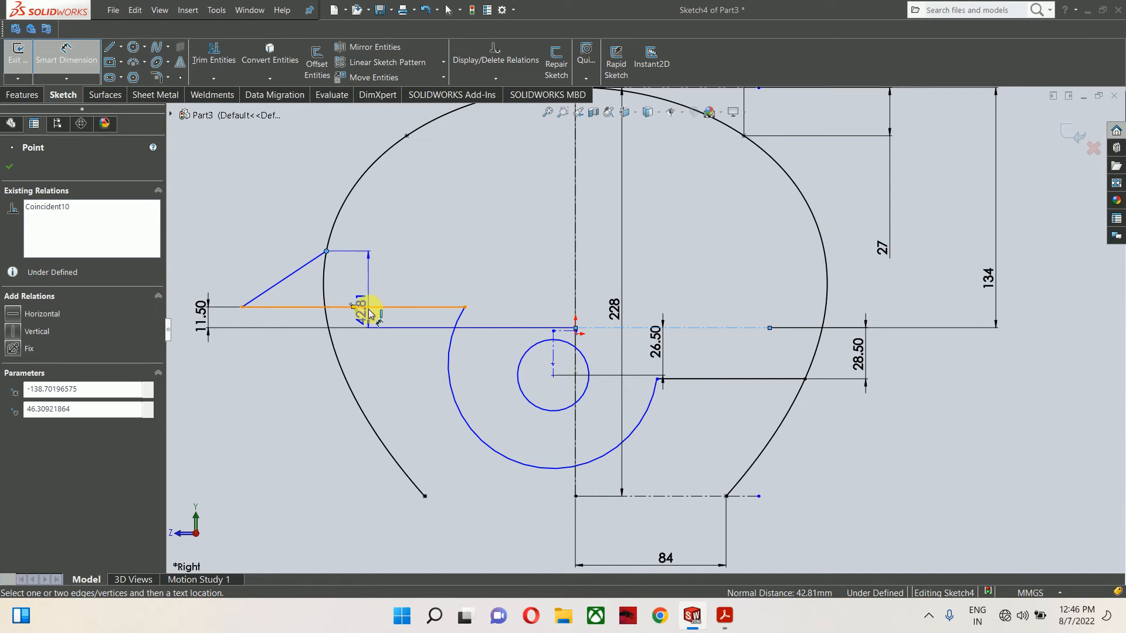
left_click(362, 307)
left_click(240, 233)
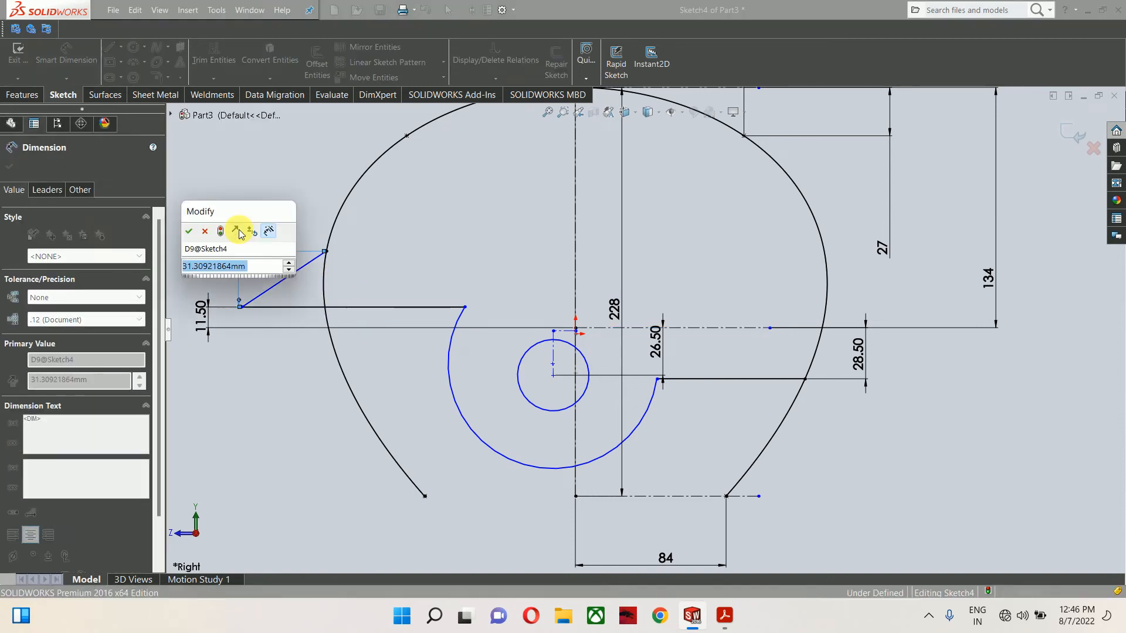
type("21")
key("Return")
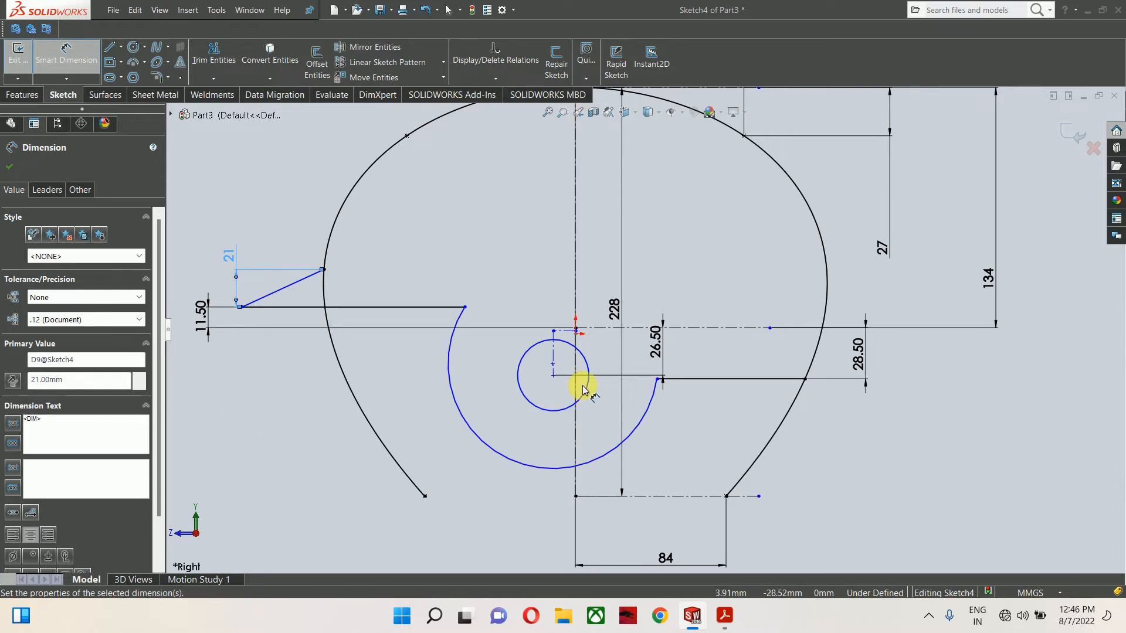
- Check the drawing in Acrobat Reader, and in SOLIDWORKS dimension the circle's vertical construction line 4.6 mm from the vertical centreline
left_click(731, 623)
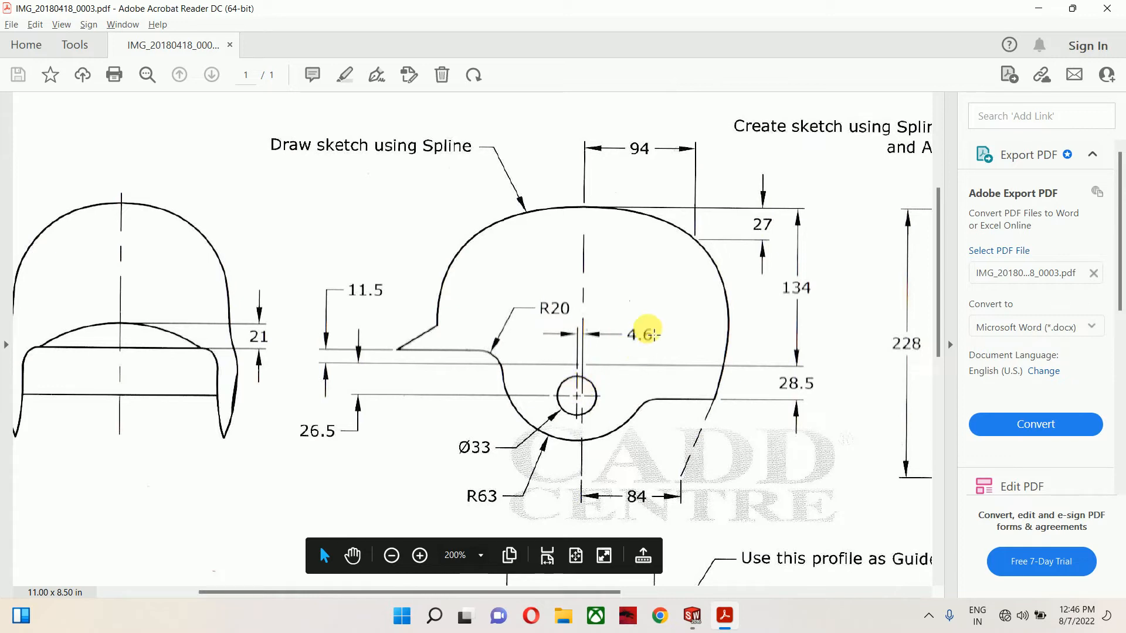
left_click(692, 615)
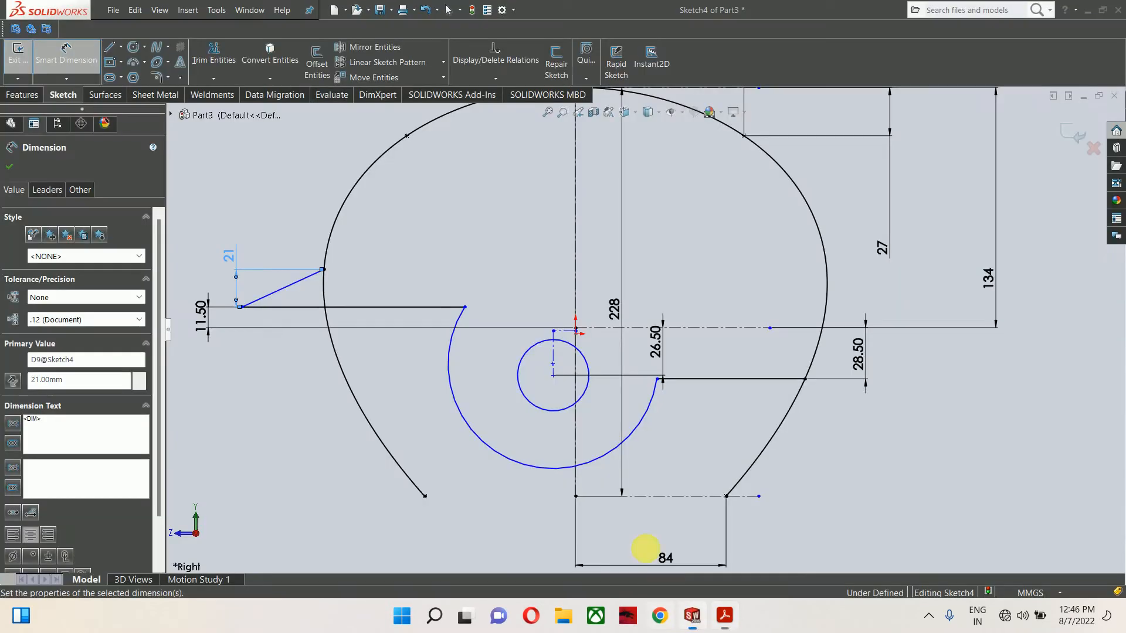
scroll(575, 343, "down", 4)
left_click(606, 281)
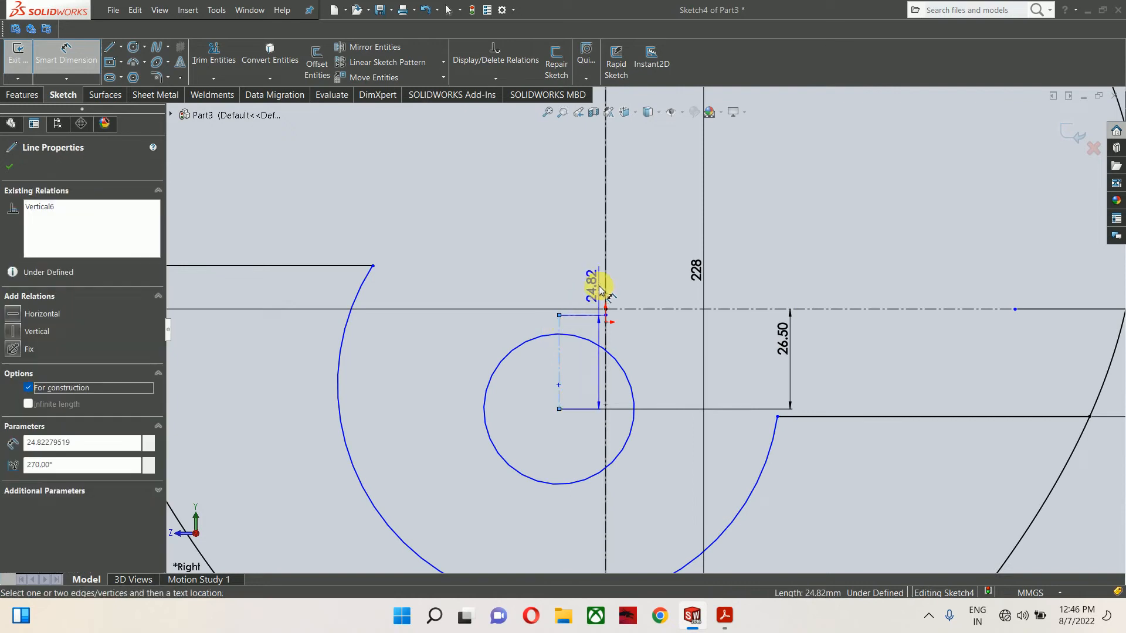
left_click(606, 274)
left_click(496, 209)
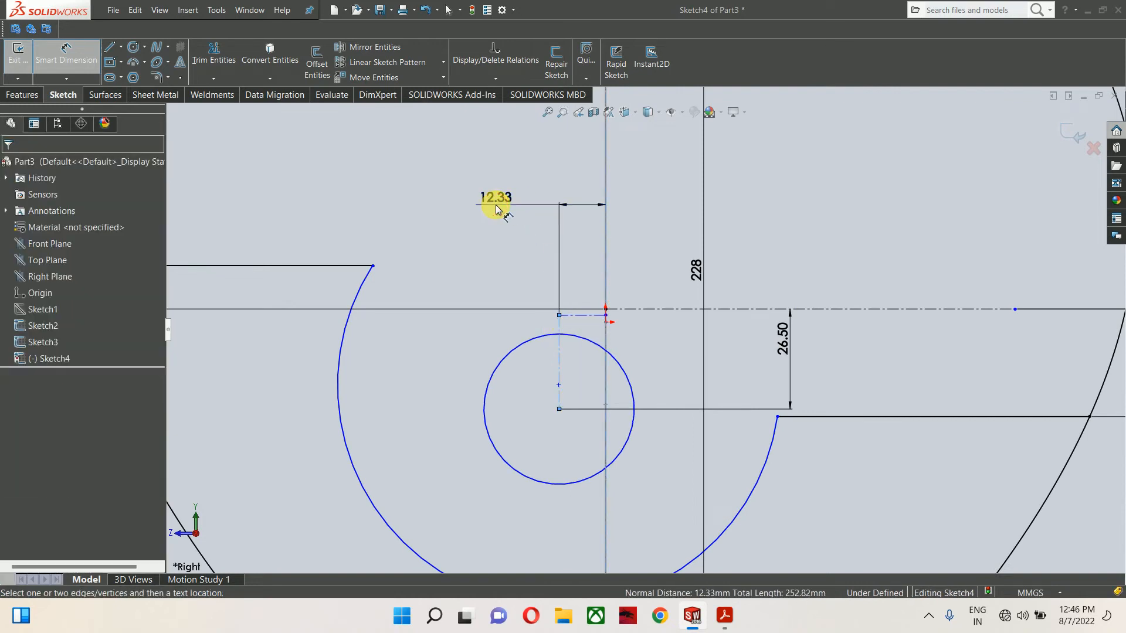
type("4")
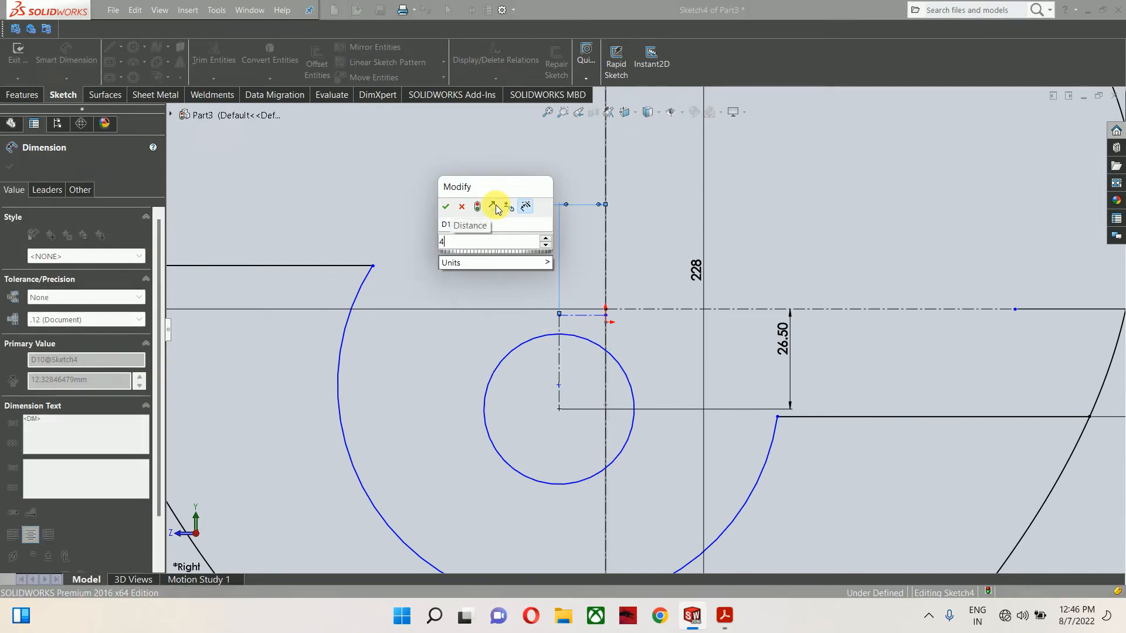
type(".6")
key("Return")
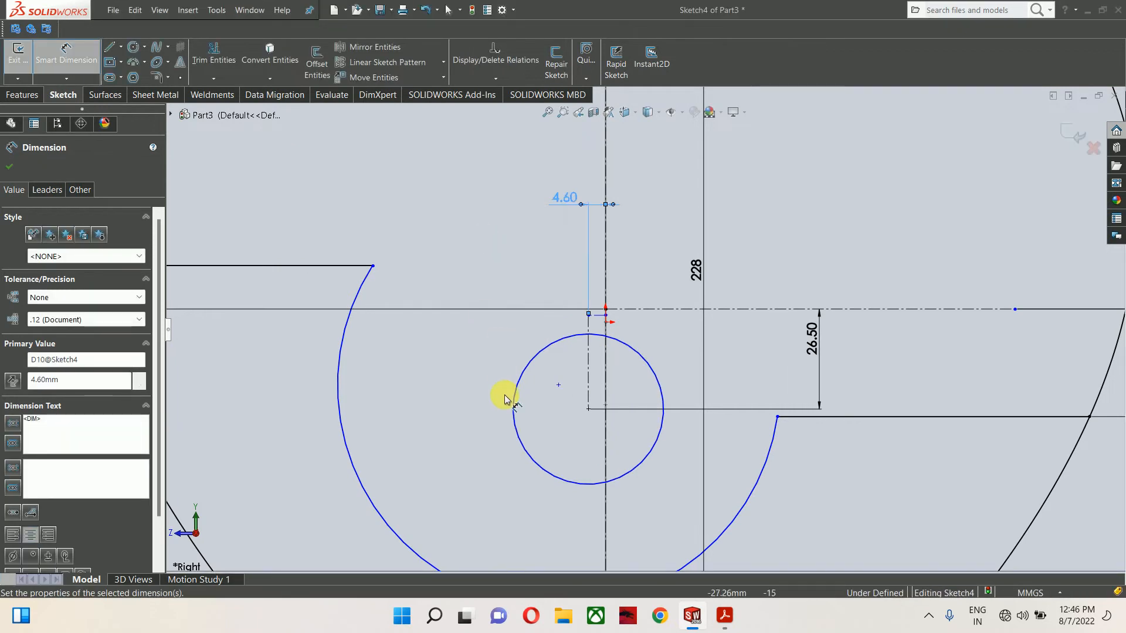
- Look up the hole size in the Acrobat Reader drawing and set the small circle's diameter to 33 mm in SOLIDWORKS
scroll(836, 459, "up", 4)
left_click(724, 615)
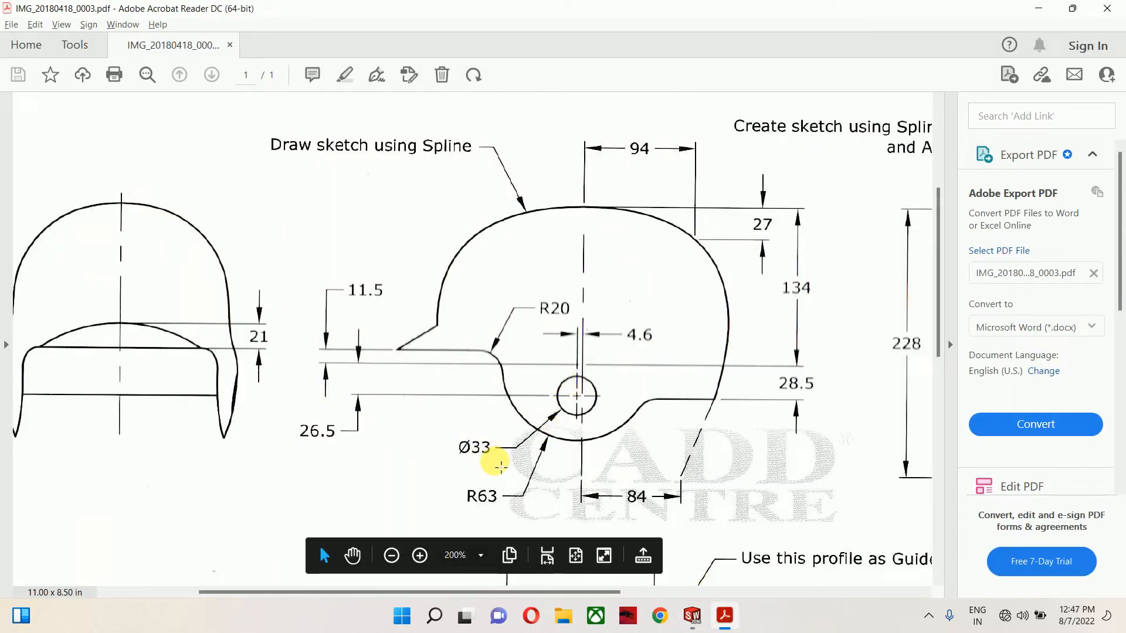
left_click(692, 615)
left_click(574, 431)
scroll(574, 431, "up", 3)
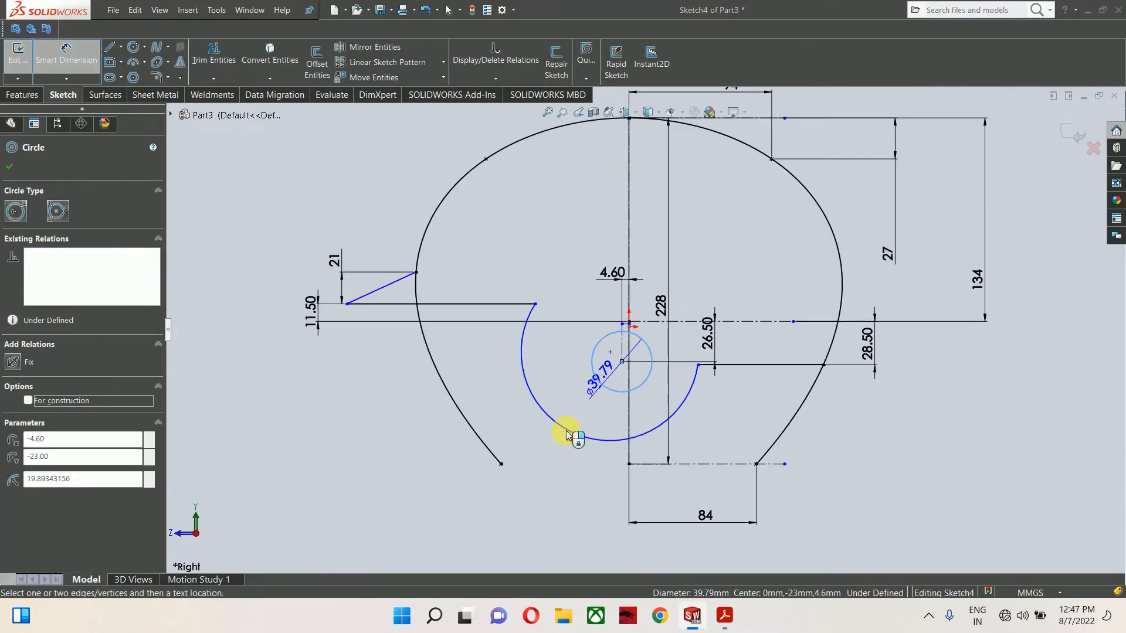
left_click(425, 454)
key("Return")
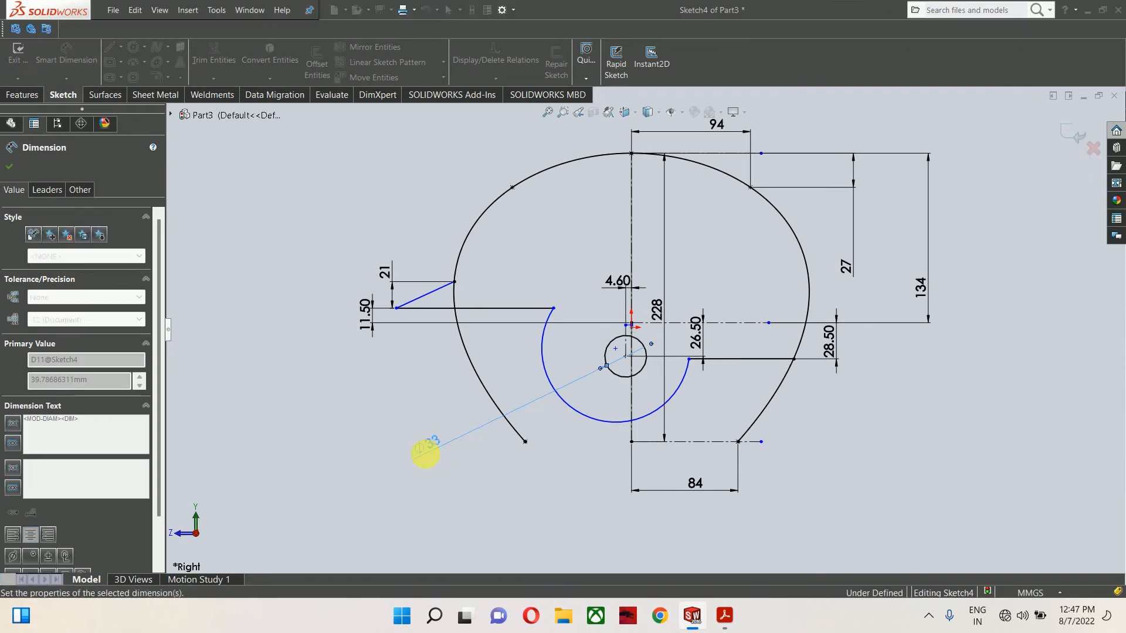
- Dimension the large ear-cover arc around the small circle with a radius of 63 mm
left_click(581, 413)
left_click(461, 500)
type("63")
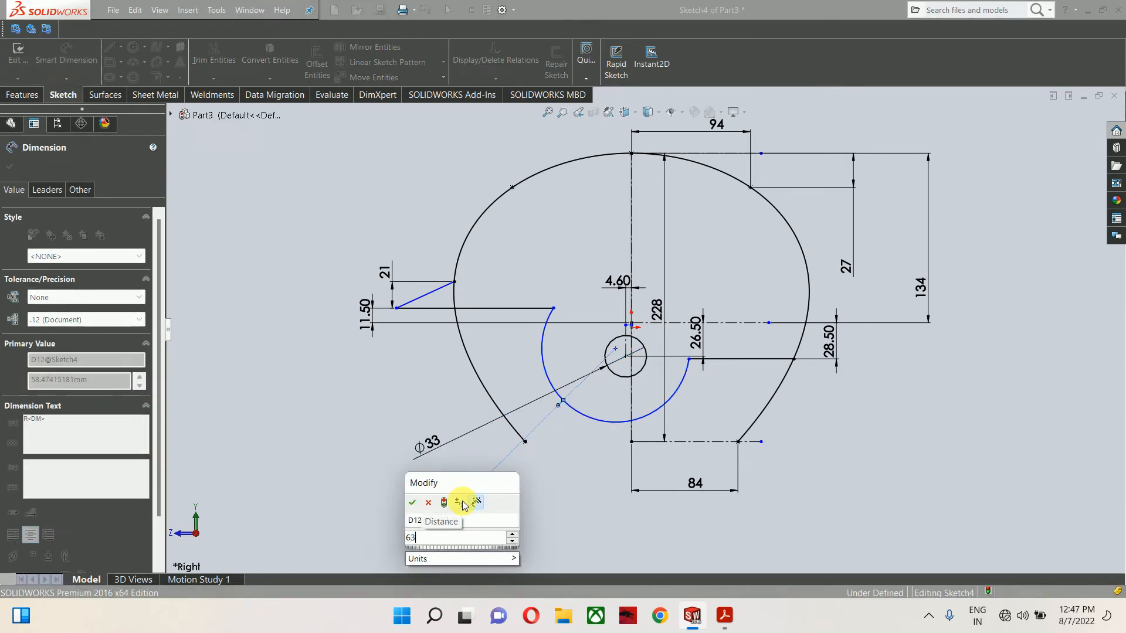
key("Return")
key("Escape")
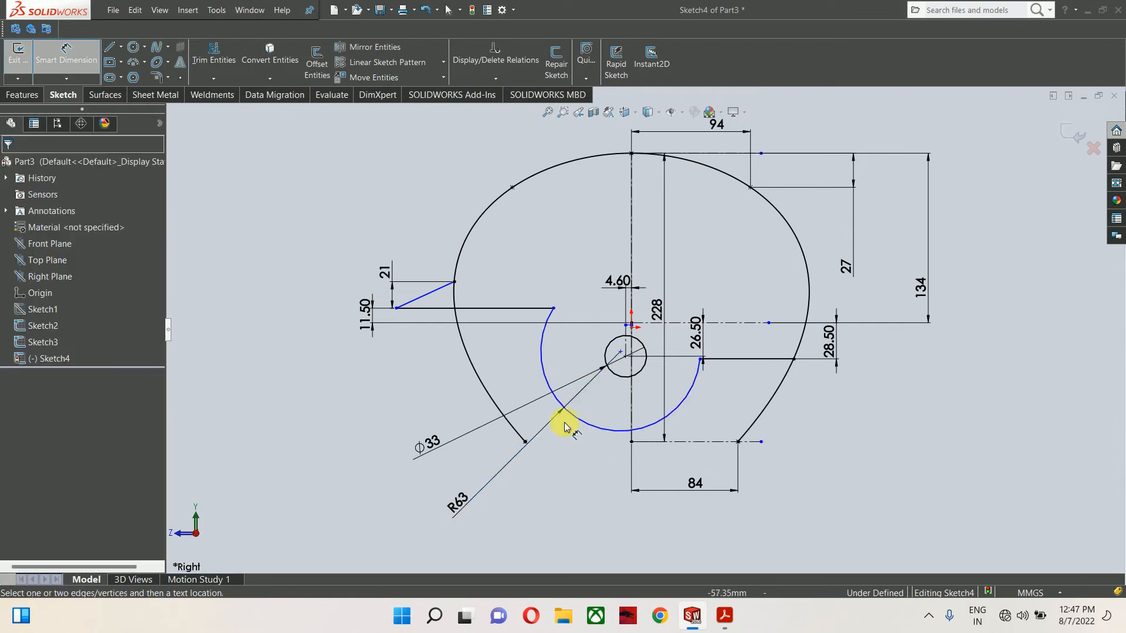
- Examine the helmet drawing's side and top views in Acrobat Reader for the remaining arc and visor dimensions, and return to the SOLIDWORKS sketch
scroll(572, 356, "down", 3)
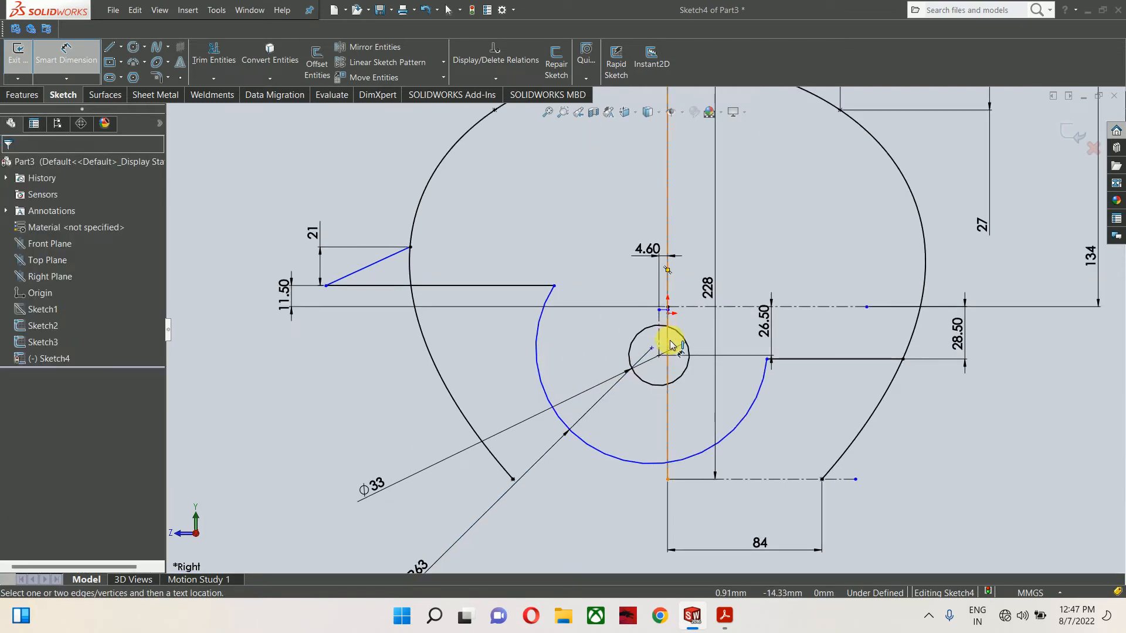
left_click(724, 615)
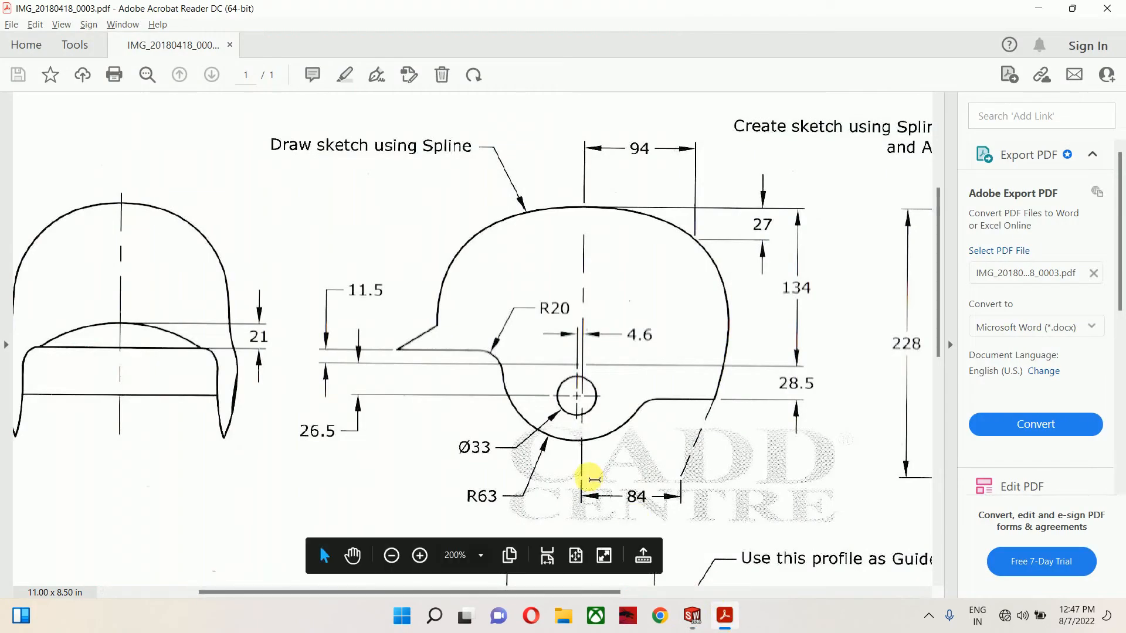
scroll(595, 375, "down", 2)
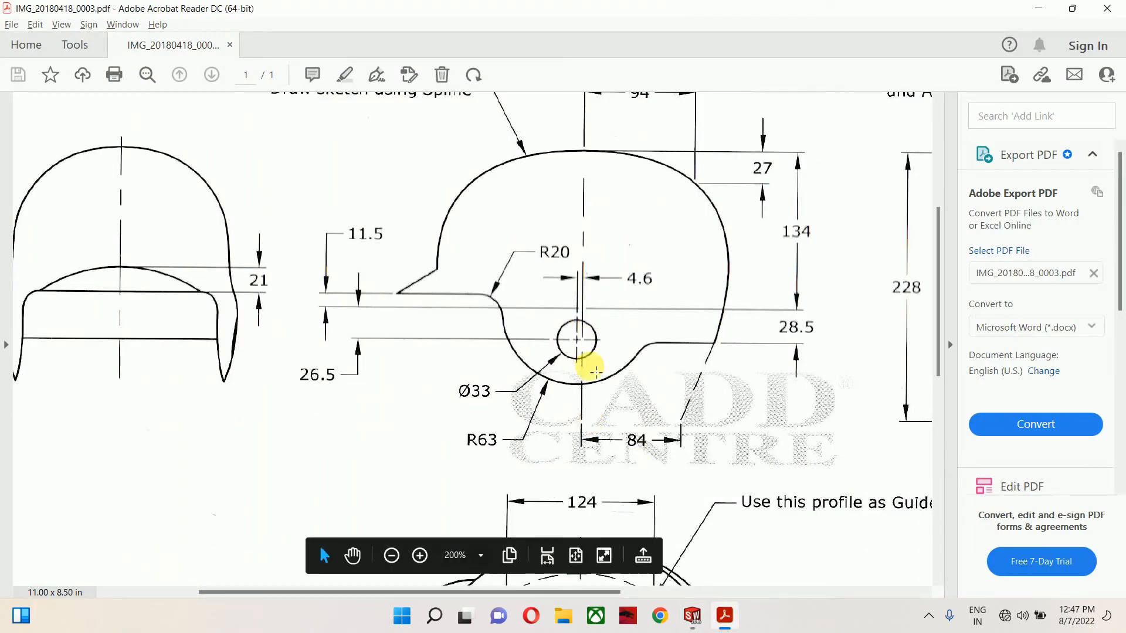
scroll(596, 364, "up", 1)
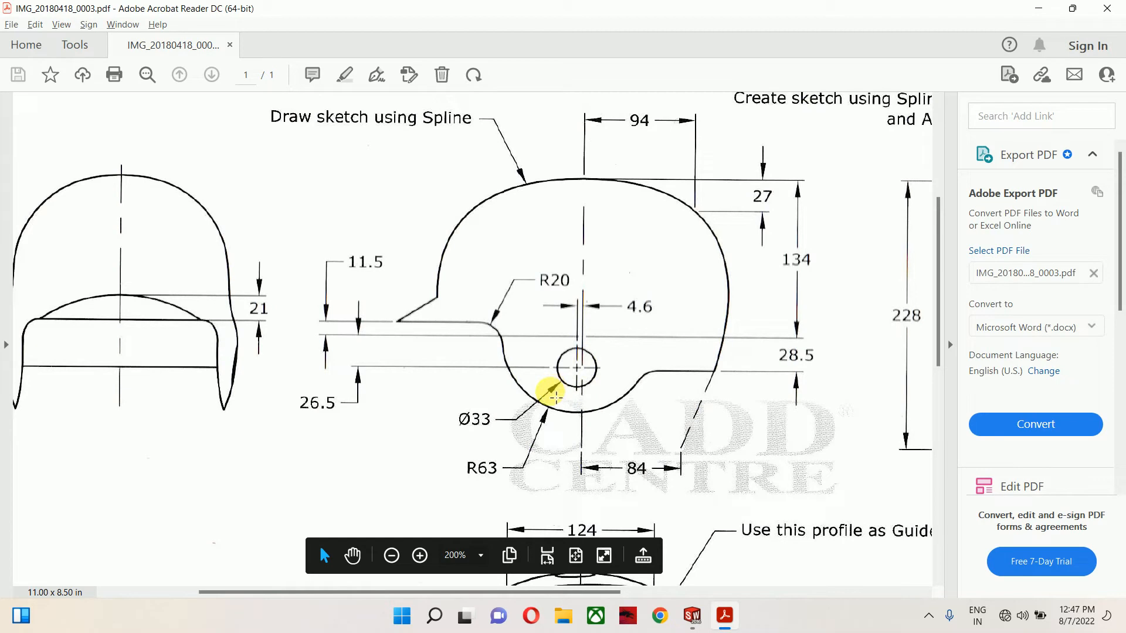
left_click(1038, 8)
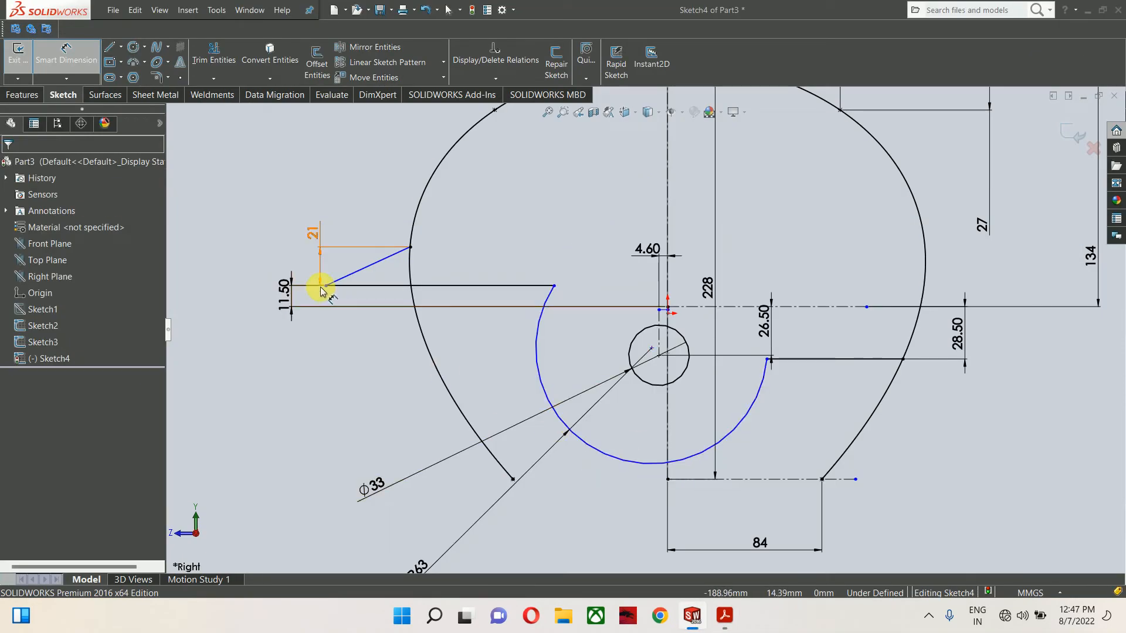
left_click(717, 614)
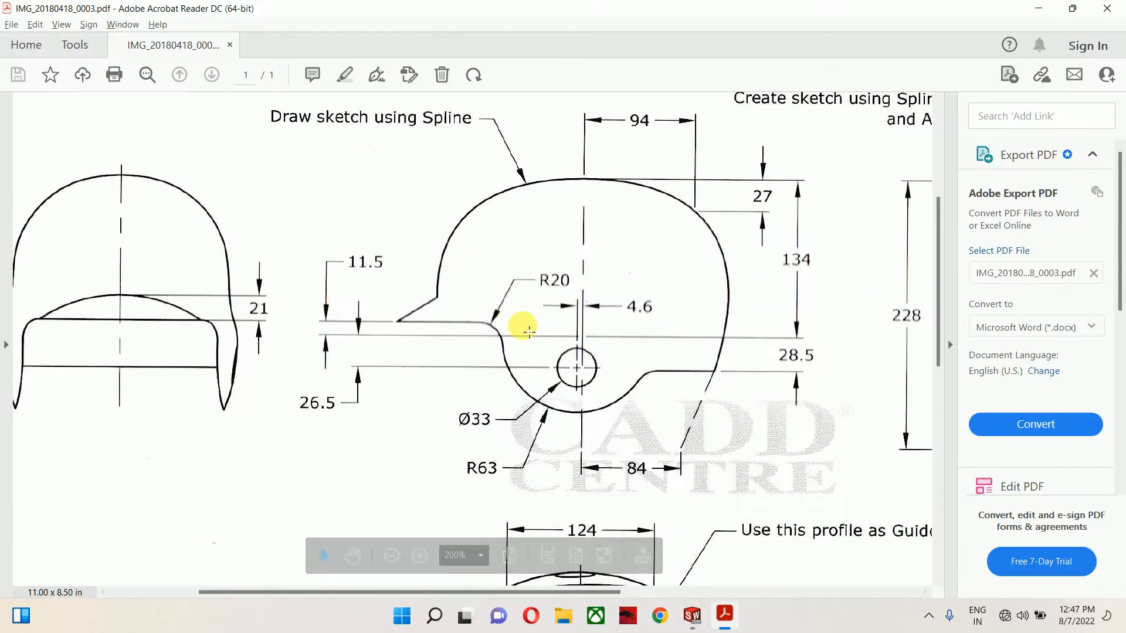
scroll(516, 311, "down", 5)
scroll(516, 317, "up", 3)
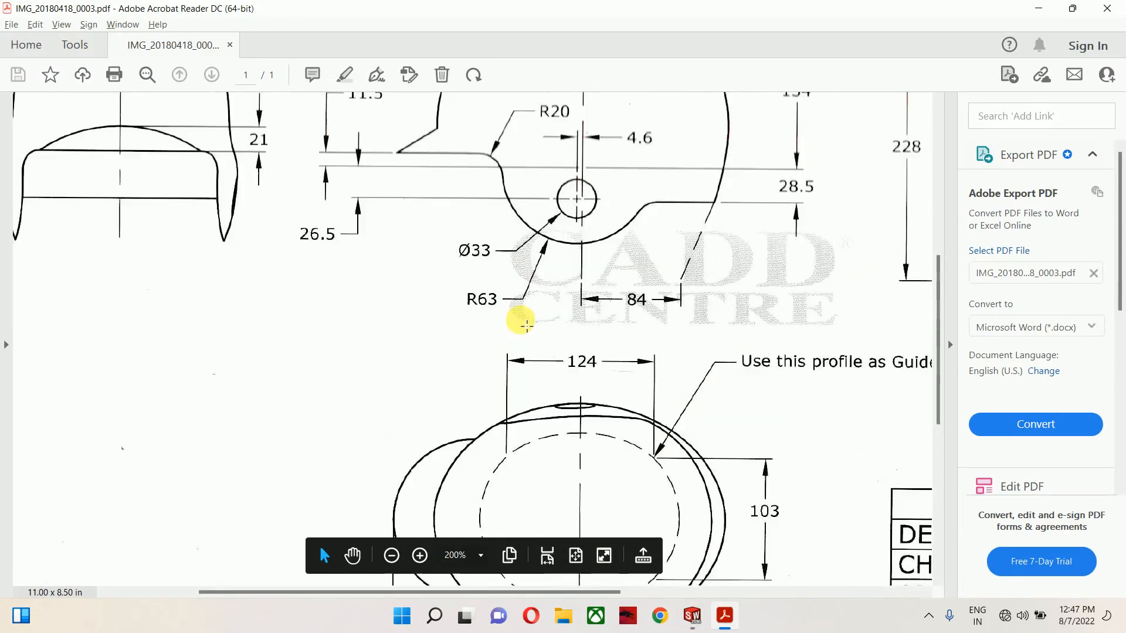
scroll(509, 325, "down", 2, "ctrl")
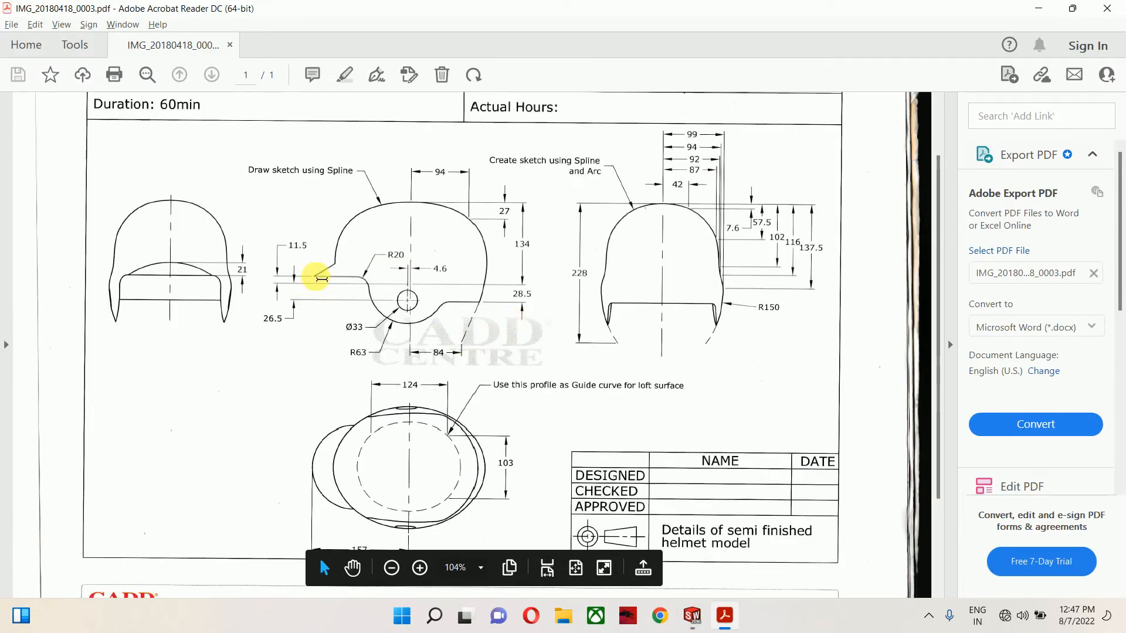
scroll(414, 381, "down", 2)
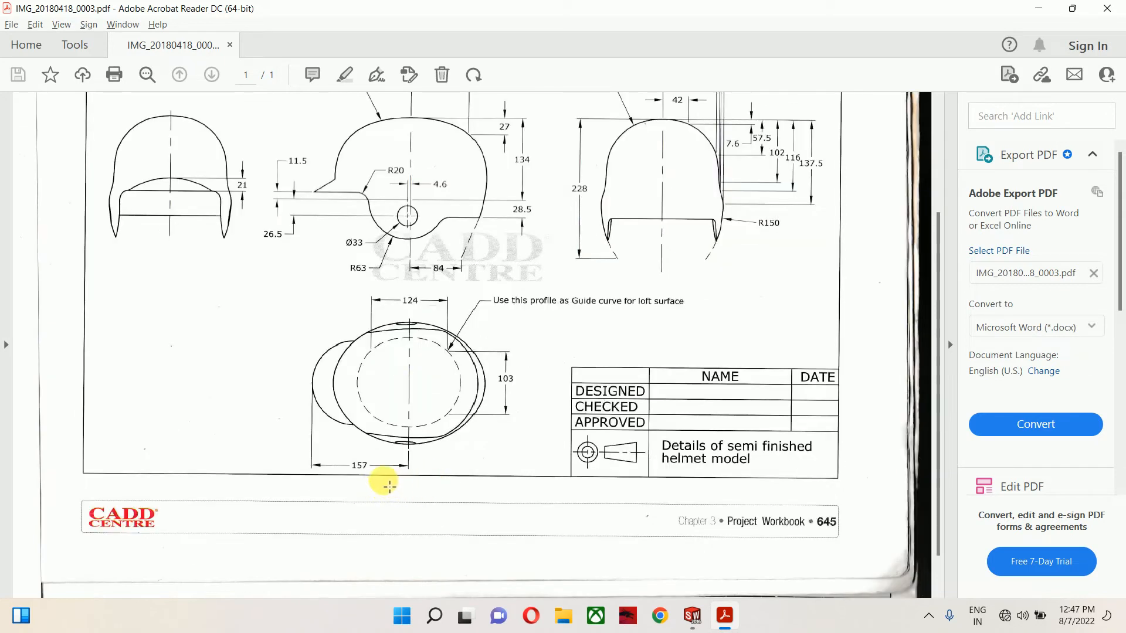
key("alt+Tab")
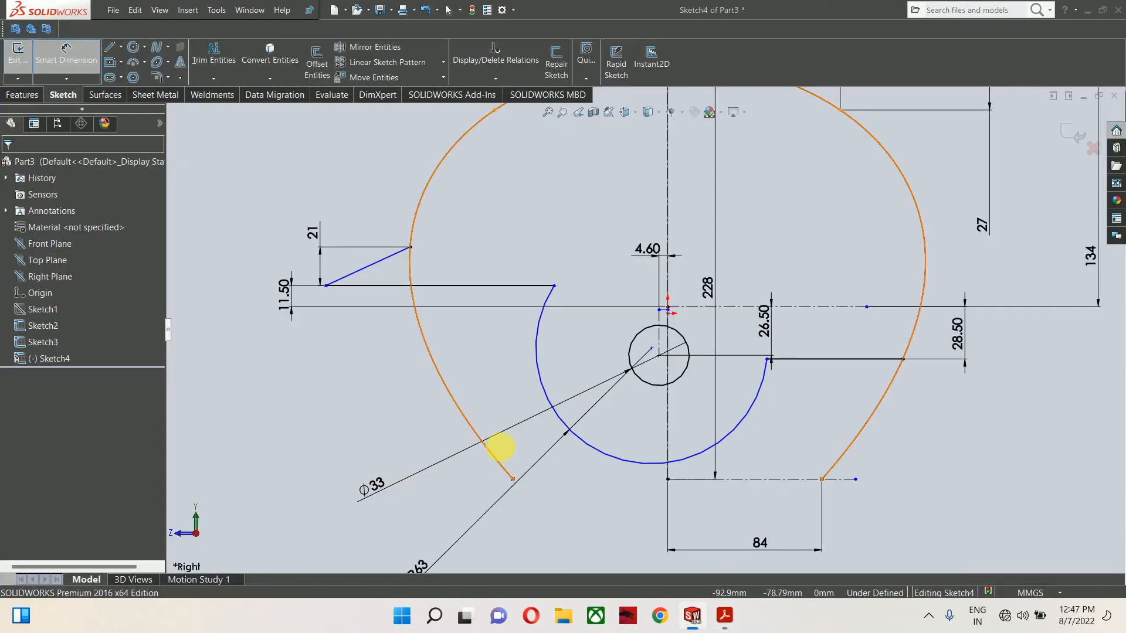
- Dimension the visor tip 157 mm from the vertical centreline
left_click(326, 284)
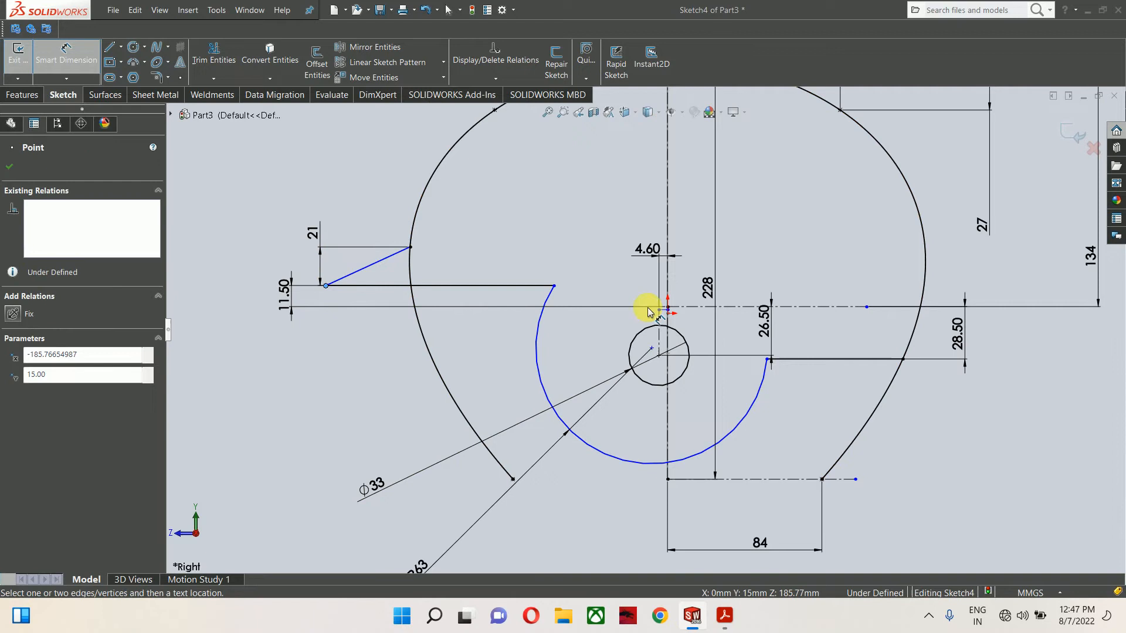
left_click(668, 238)
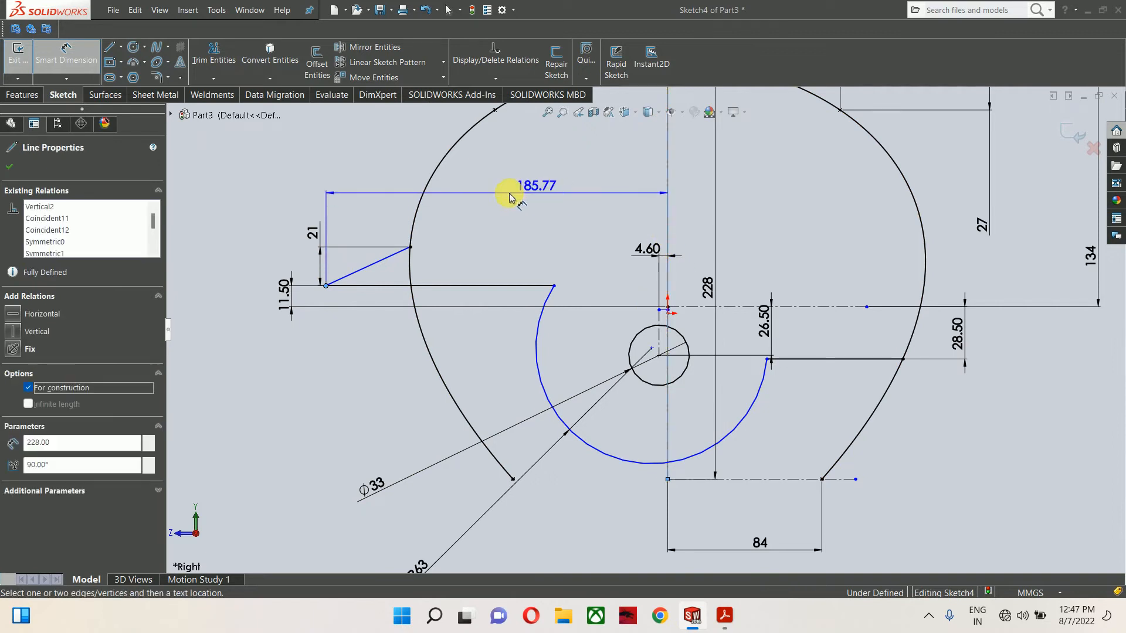
left_click(486, 195)
type("1")
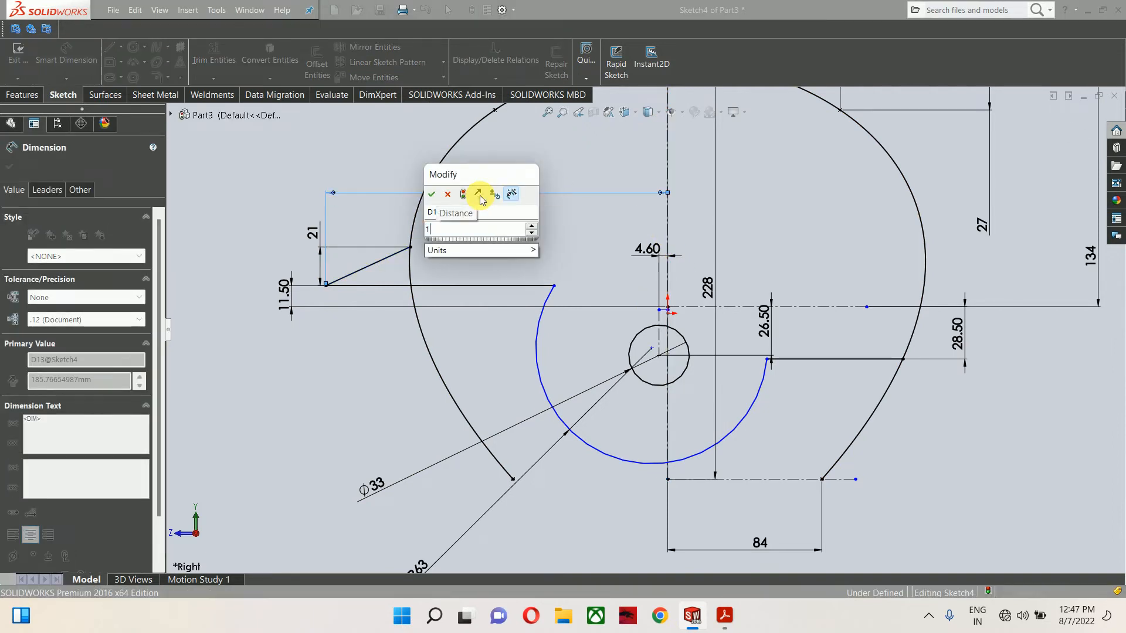
type("57")
key("Return")
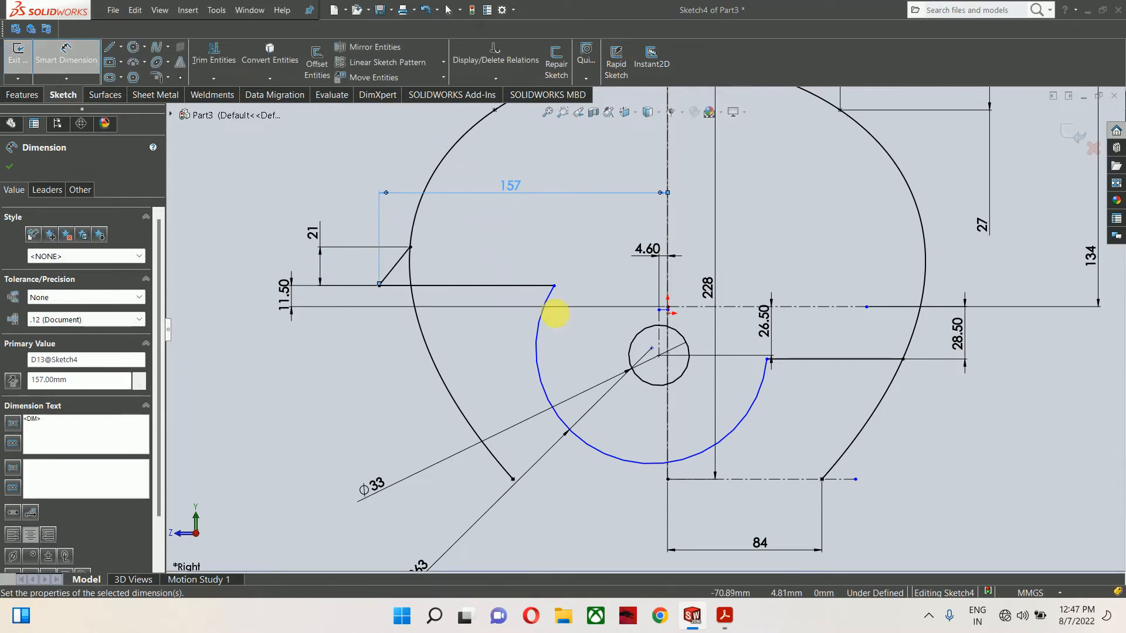
- Recheck the drawing in Acrobat Reader, and in SOLIDWORKS make the R63 arc's centre coincident with the small circle's vertical construction line
left_click(725, 616)
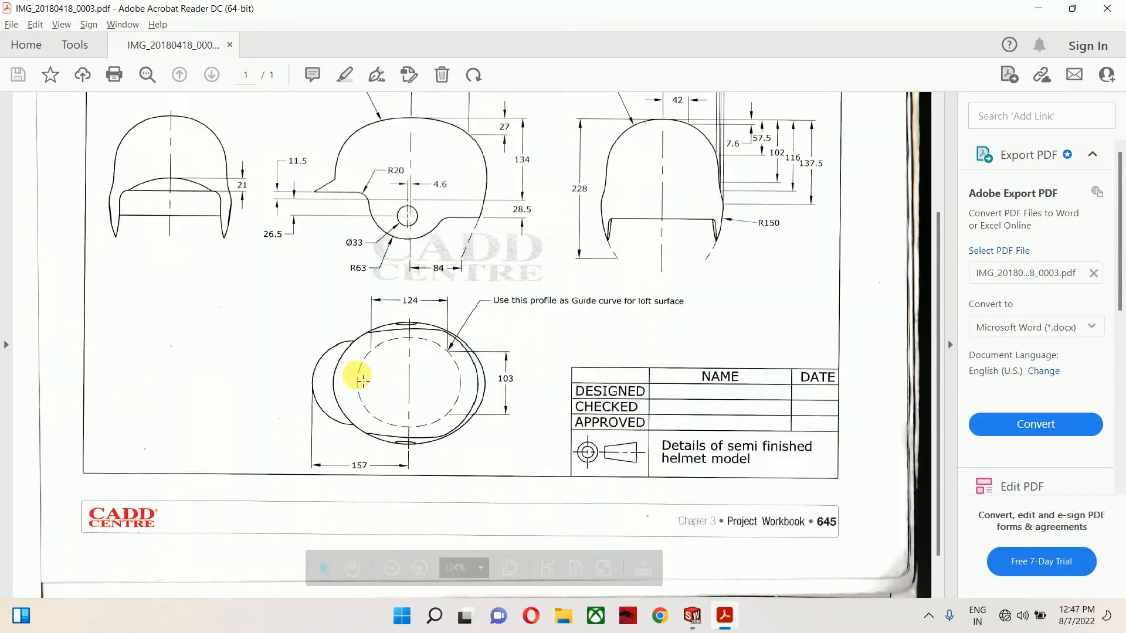
left_click(1038, 8)
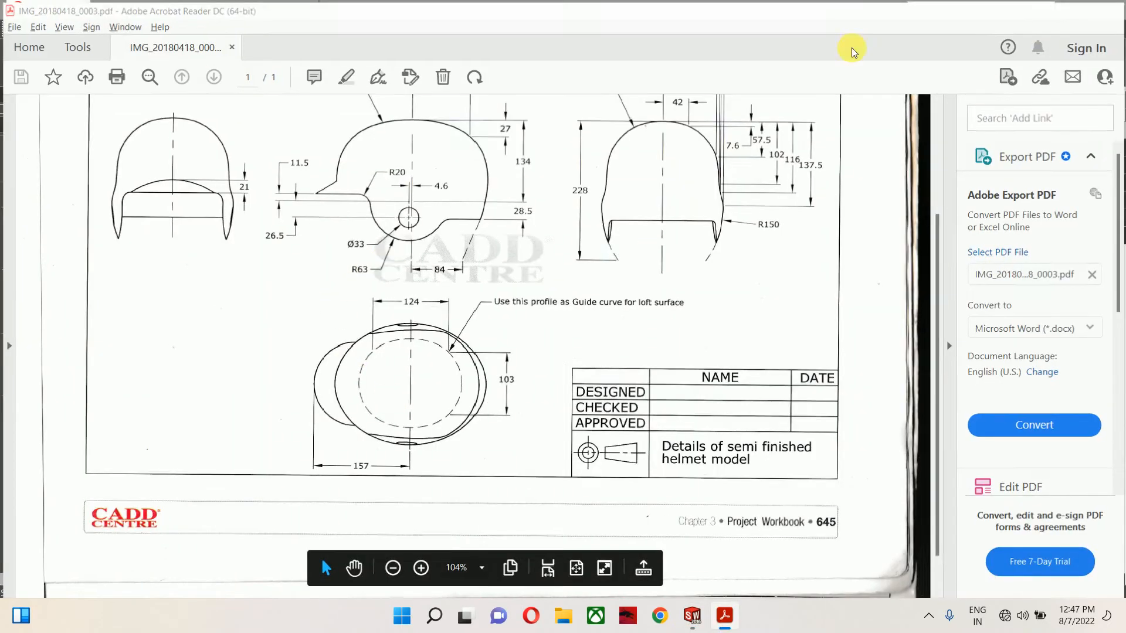
scroll(682, 359, "down", 2)
key("Escape")
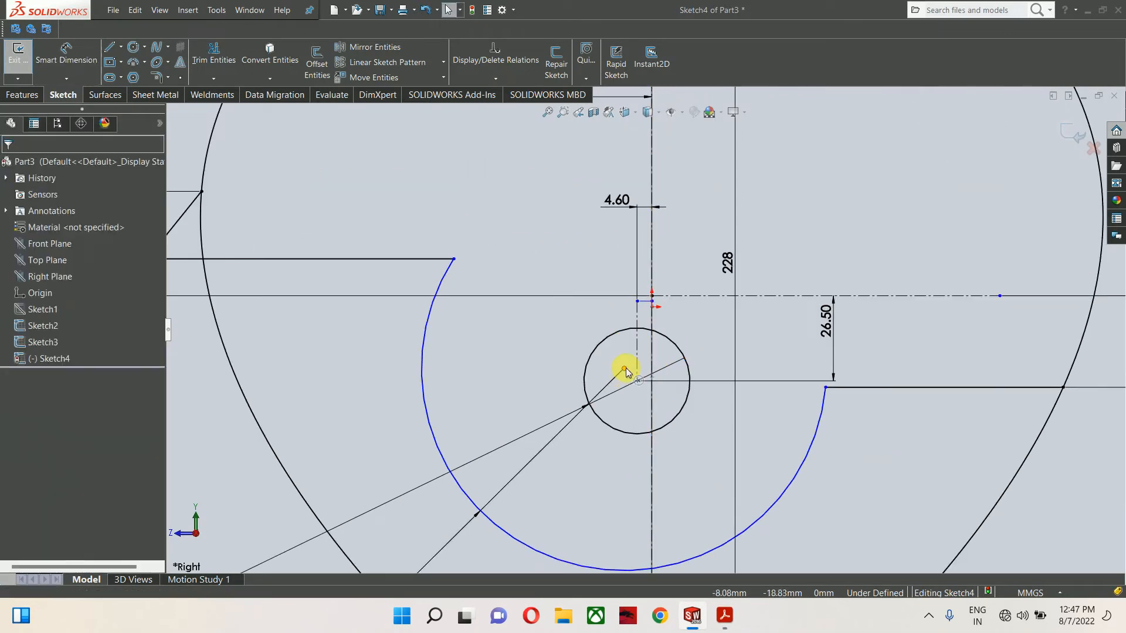
left_click(624, 367)
scroll(625, 368, "down", 2)
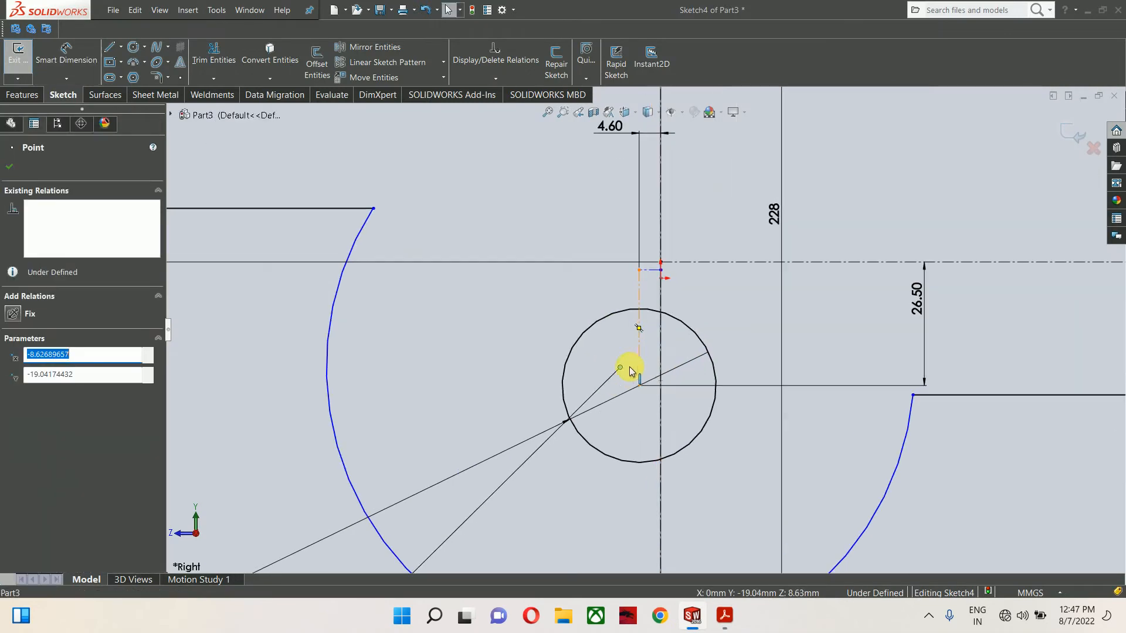
left_click(640, 351, "ctrl")
left_click(687, 304)
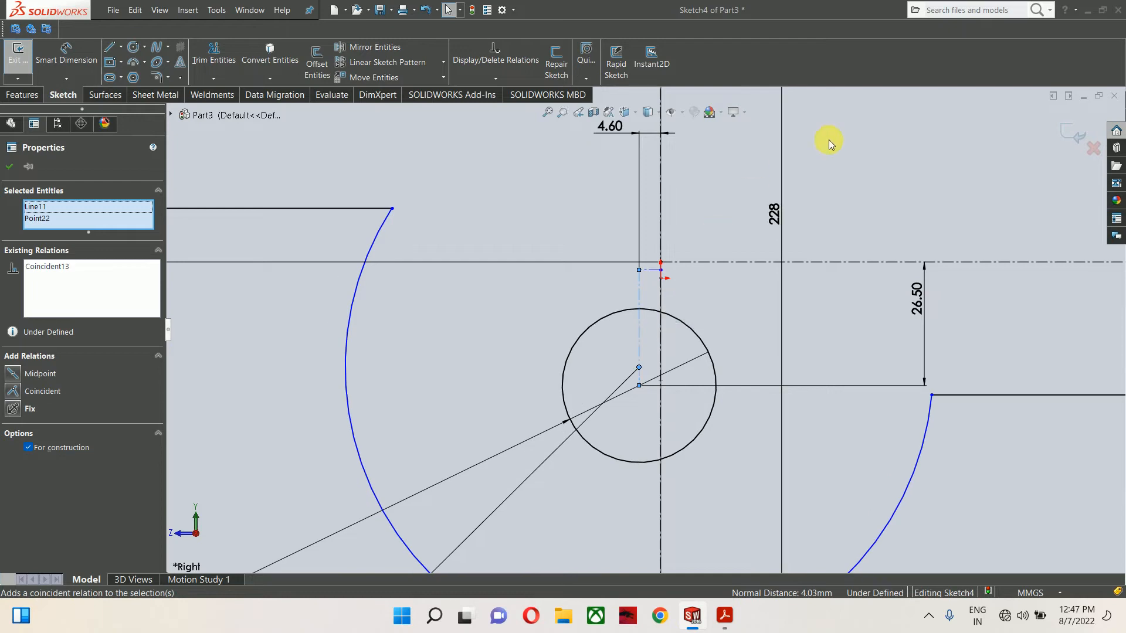
left_click(754, 241)
- Make the R63 arc's centre point coincident with the circumference of the small circle
left_click(640, 370)
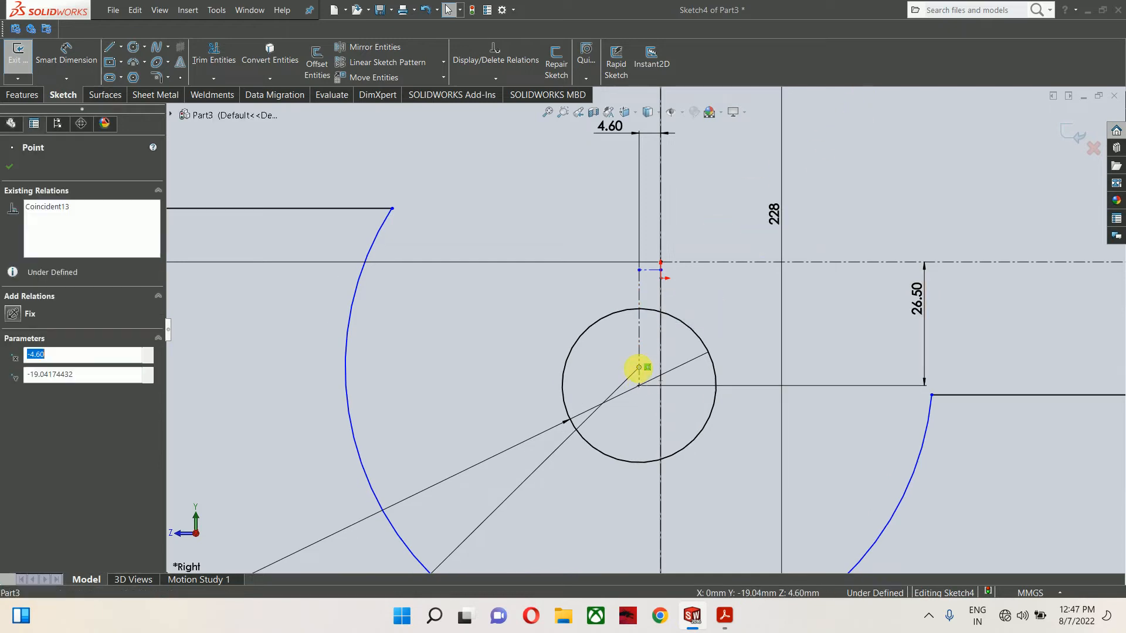
left_click(628, 309, "ctrl")
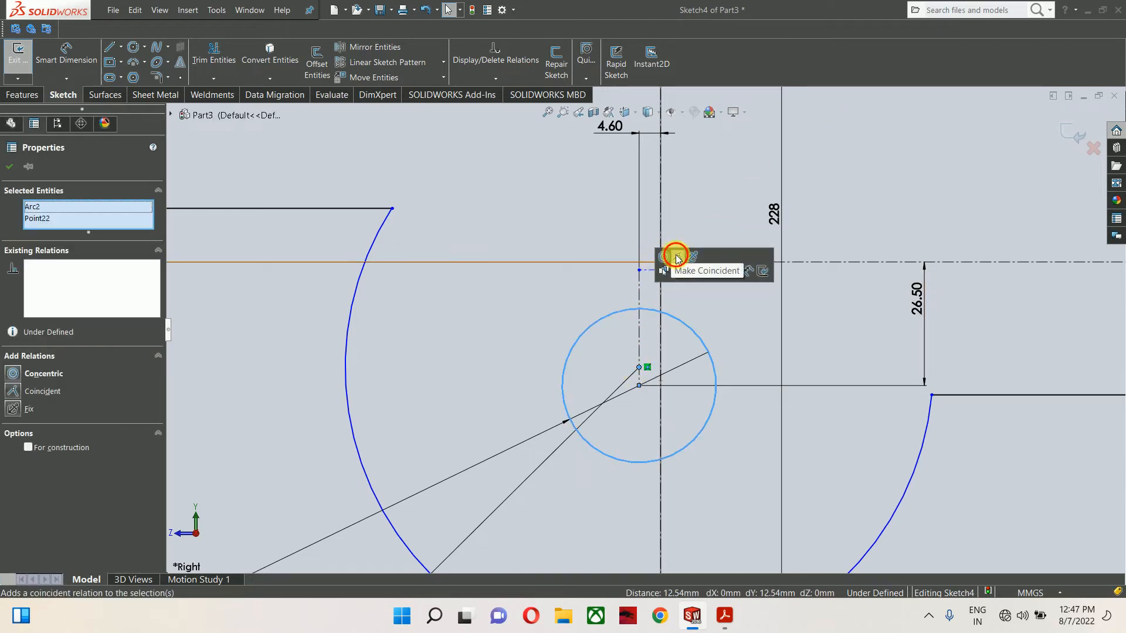
left_click(675, 254)
left_click(880, 170)
scroll(770, 286, "up", 8)
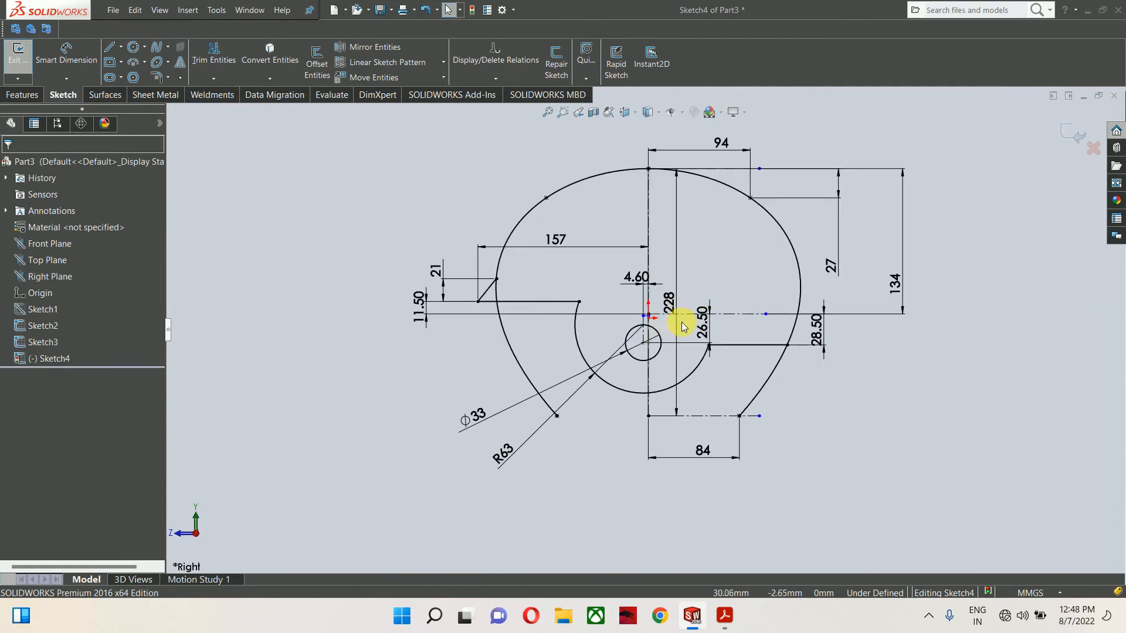
- Move the short horizontal construction line above the small circle up onto the horizontal centreline
scroll(662, 393, "down", 3)
scroll(621, 340, "down", 3)
scroll(622, 317, "down", 3)
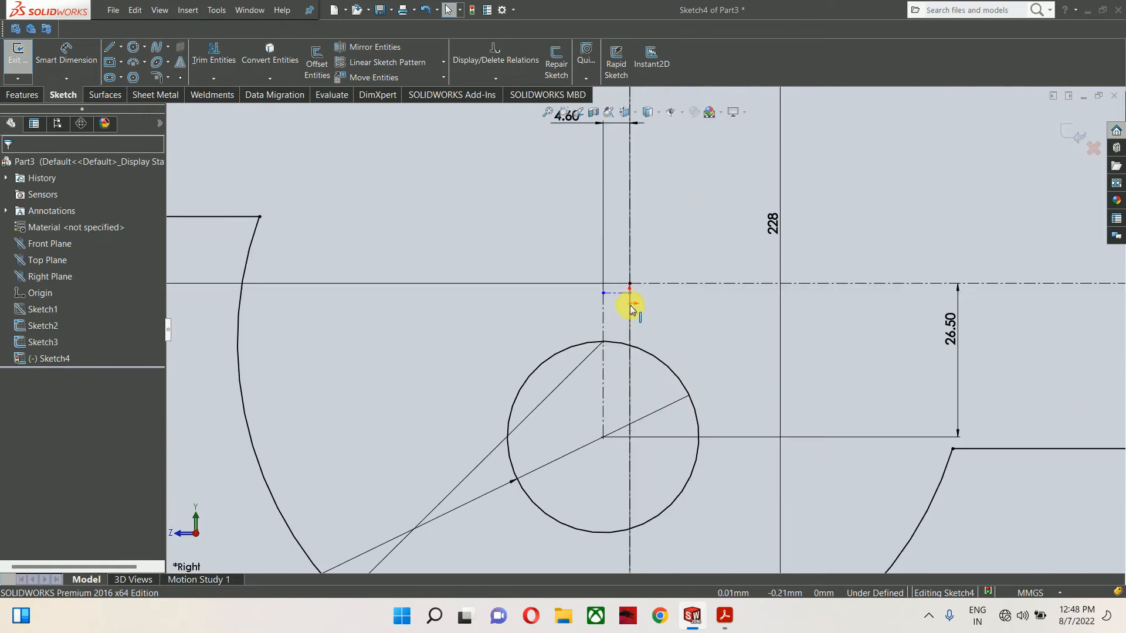
mouse_move(630, 296)
left_mouse_down()
mouse_move(620, 262)
mouse_move(627, 284)
left_mouse_up()
left_click(739, 388)
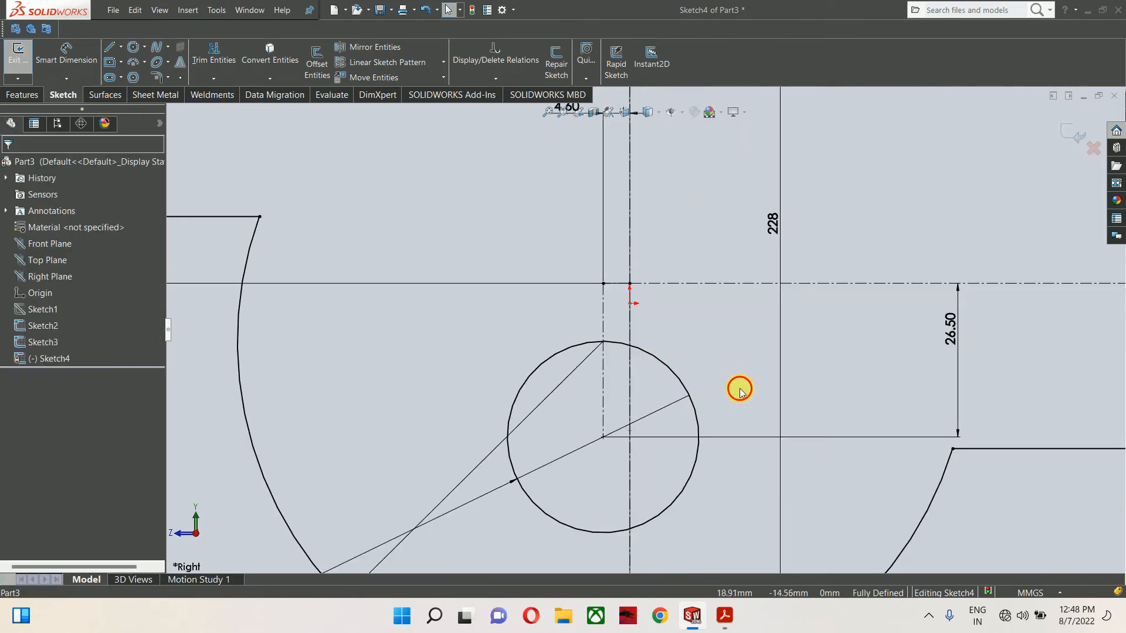
scroll(713, 340, "up", 4)
scroll(713, 340, "up", 5)
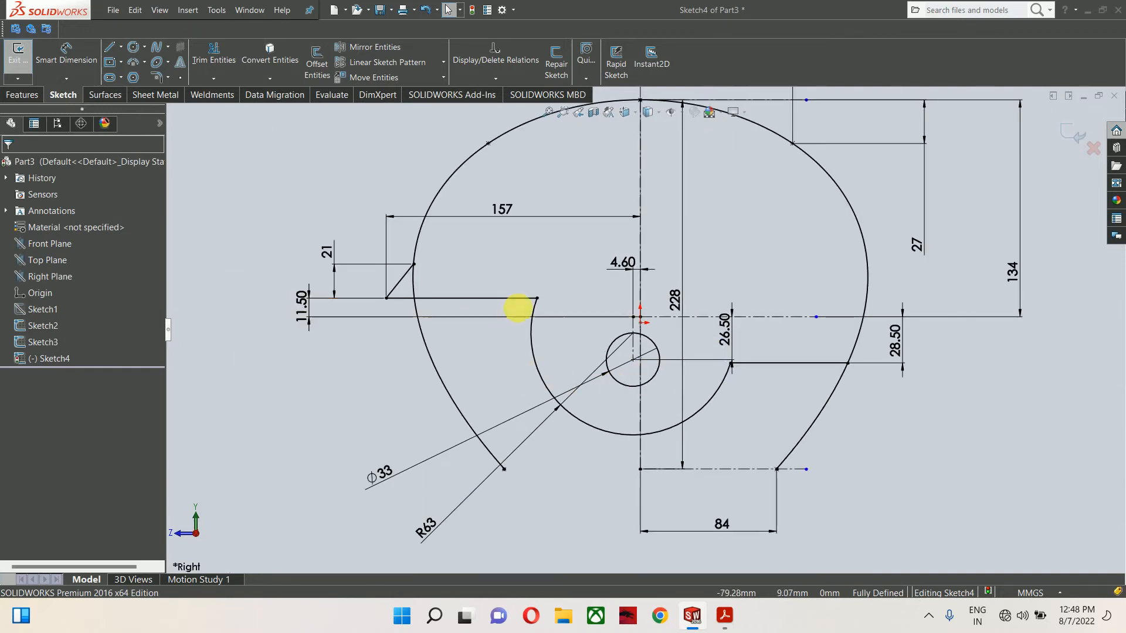
- Check the corner radius in Acrobat Reader, then in SOLIDWORKS fillet both ends of the ear-cover arc at 20 mm and exit the sketch
left_click(724, 615)
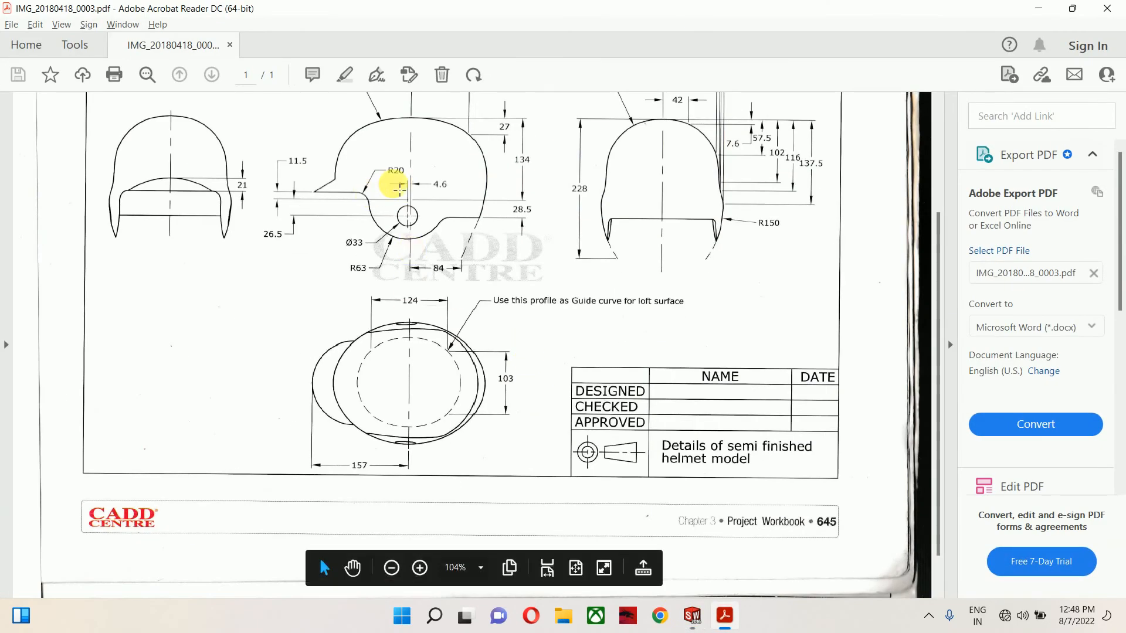
left_click(1037, 8)
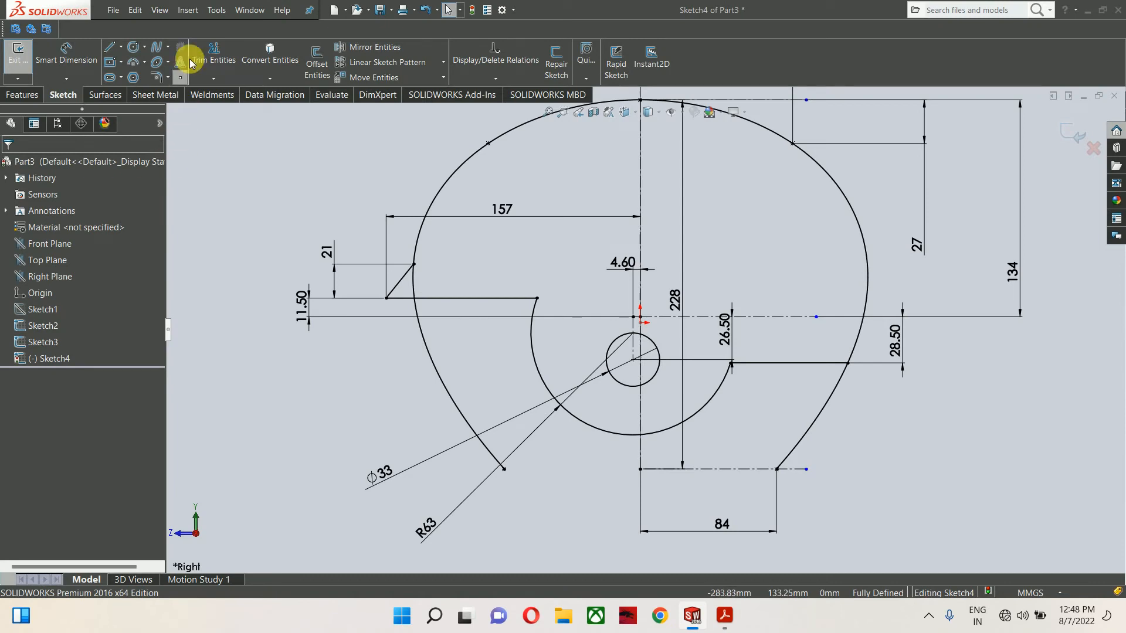
left_click(157, 75)
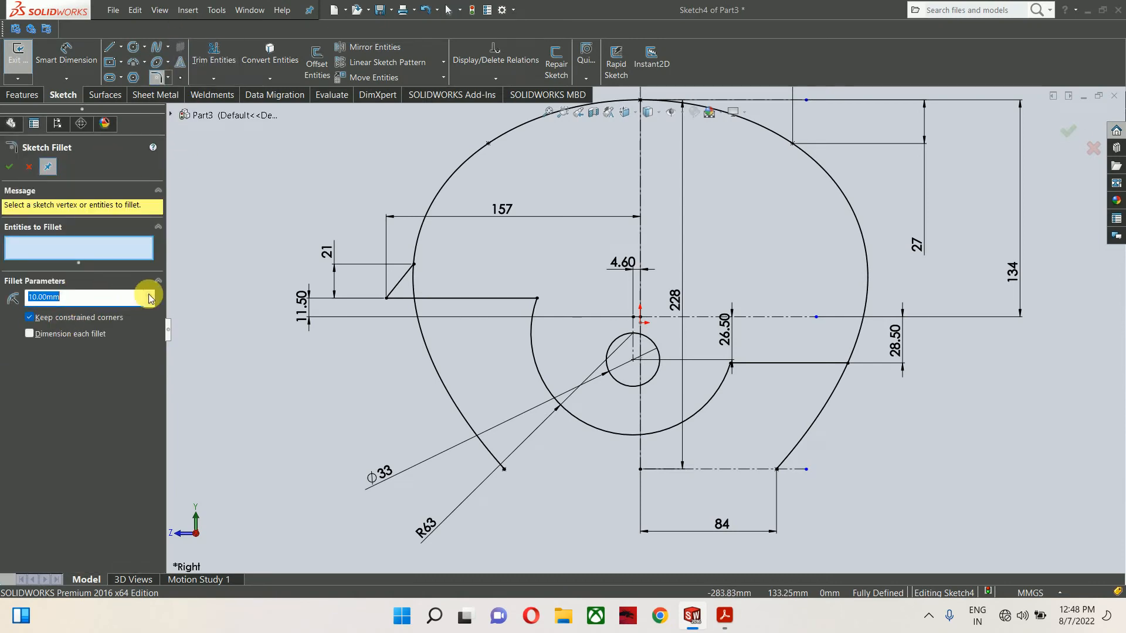
left_click(537, 299)
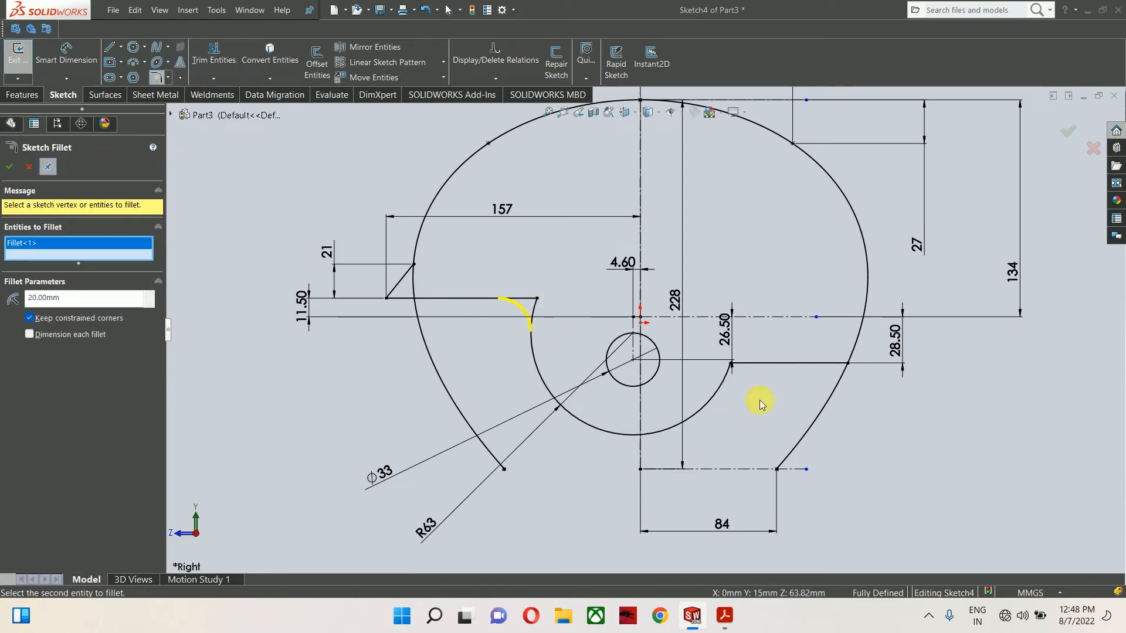
left_click(733, 367)
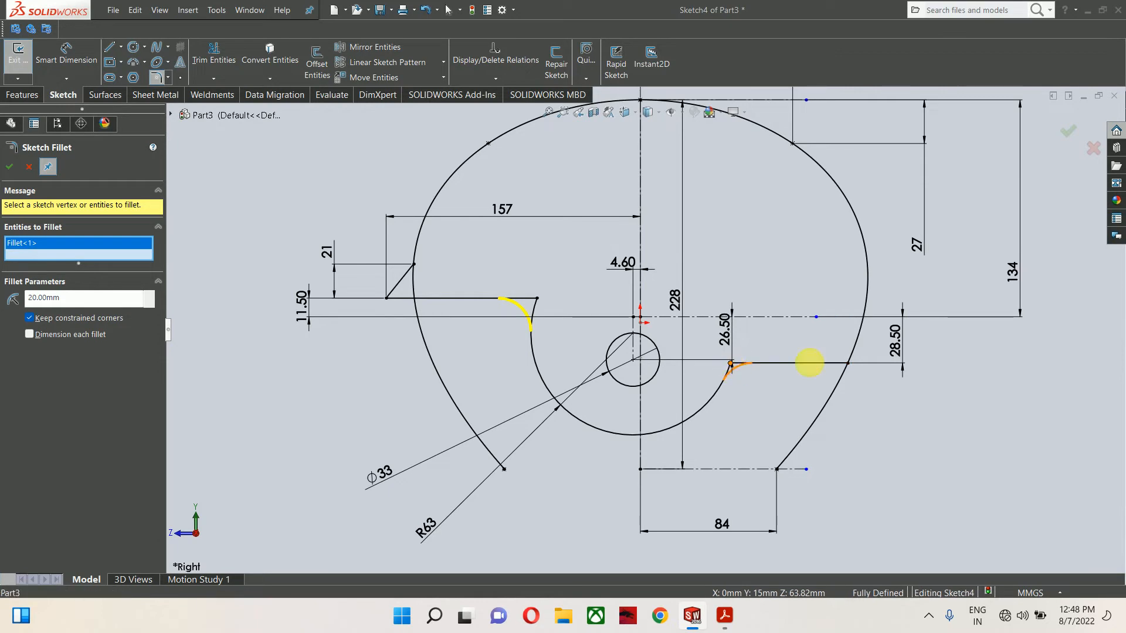
left_click(1066, 130)
left_click(1064, 132)
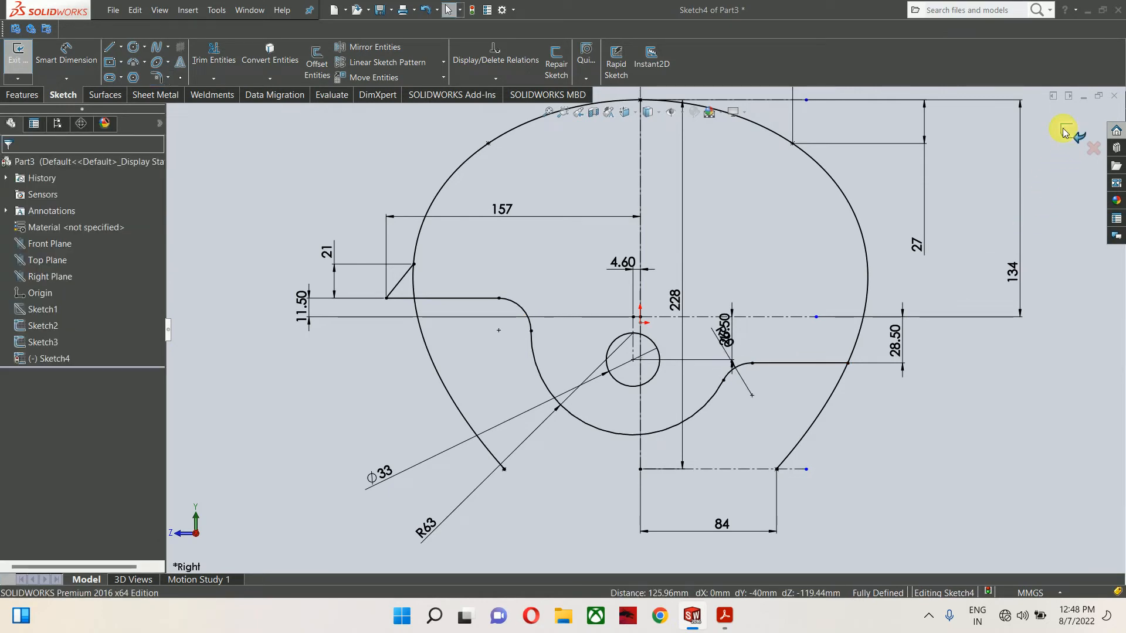
left_click(1064, 132)
scroll(708, 364, "up", 3)
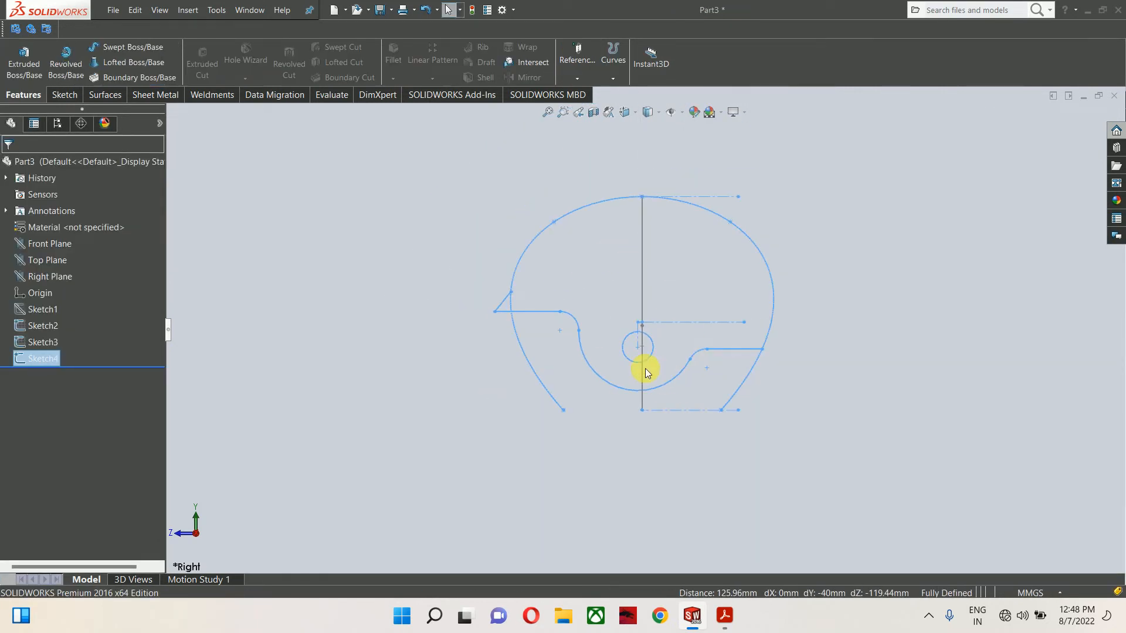
- Start a new sketch on the Right Plane and convert the outer helmet profile curve into it
left_click(31, 278)
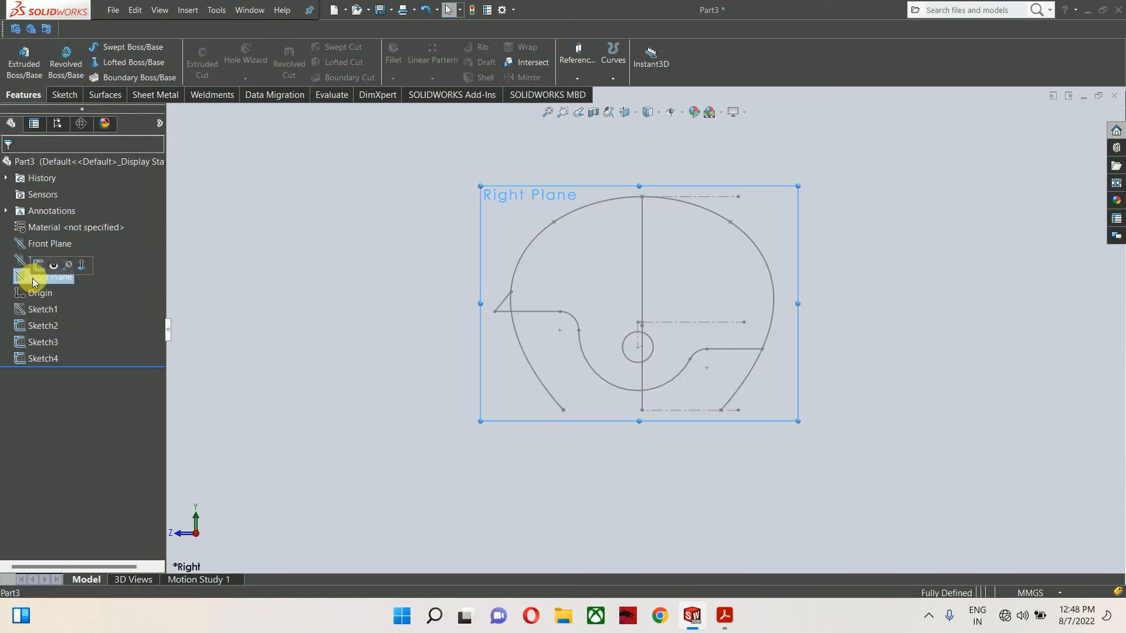
left_click(38, 265)
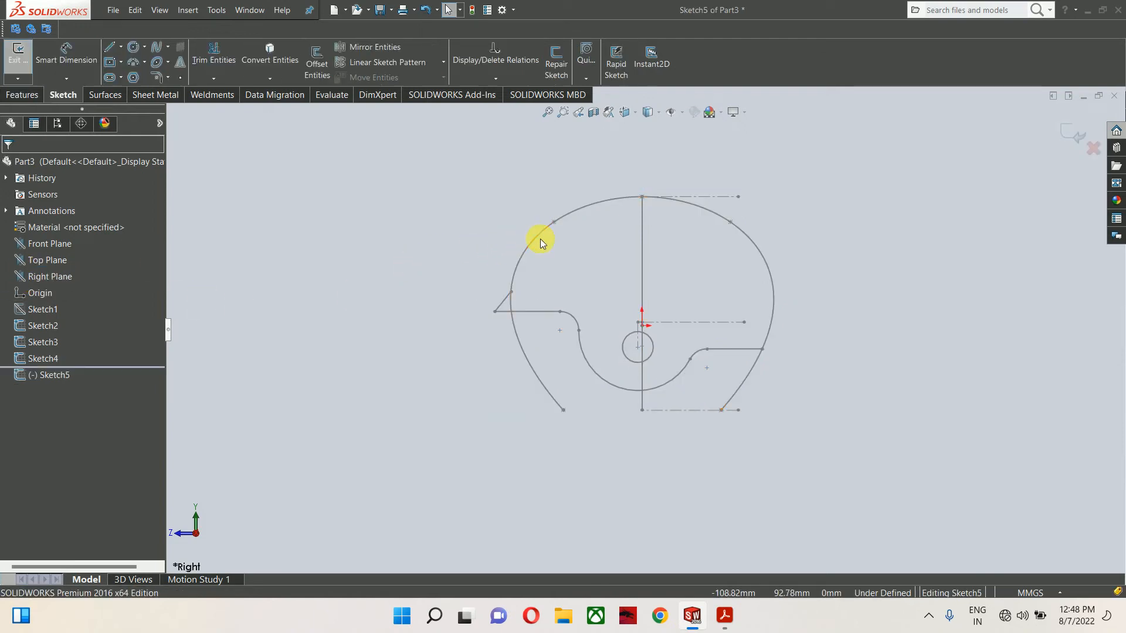
left_click(524, 241)
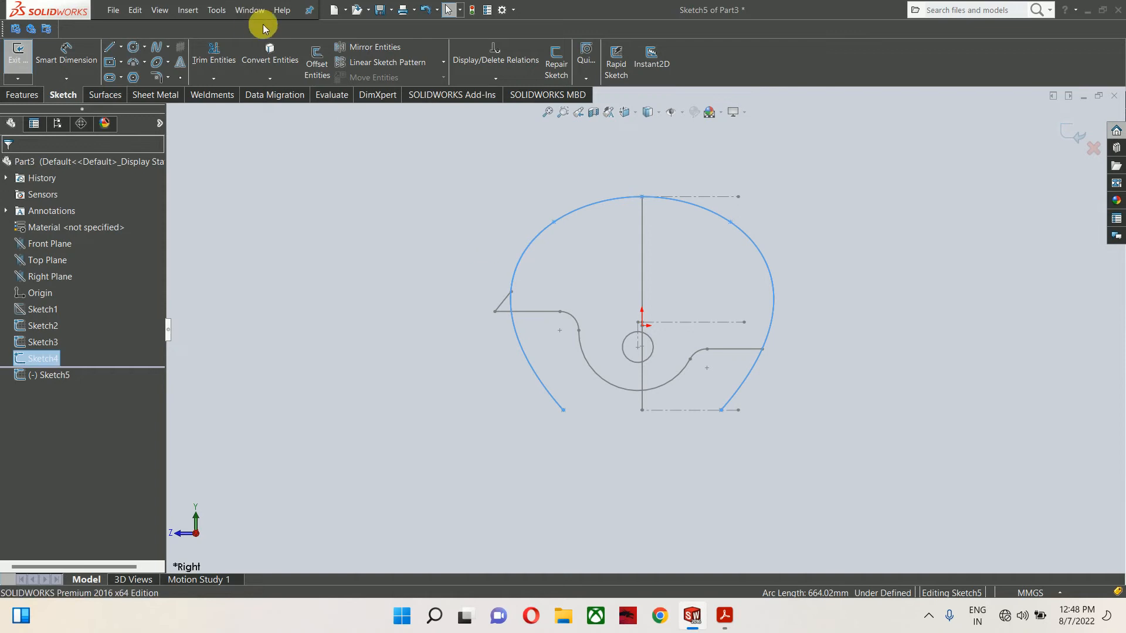
left_click(269, 53)
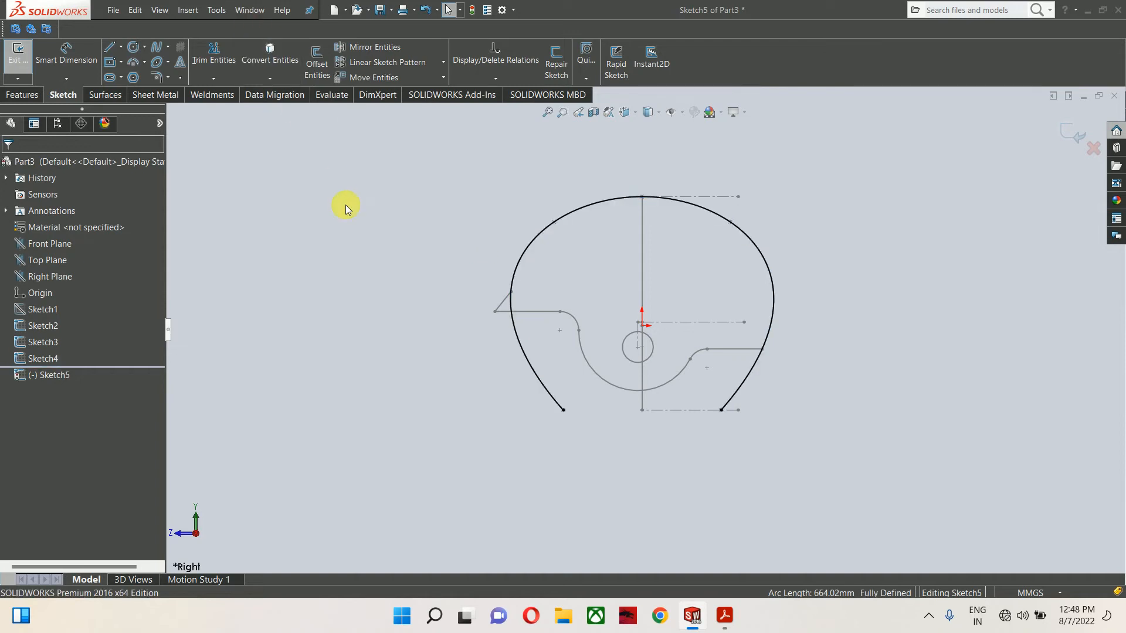
- Draw a vertical centreline from the origin up to the top point of the converted helmet curve
left_click(118, 47)
left_click(121, 48)
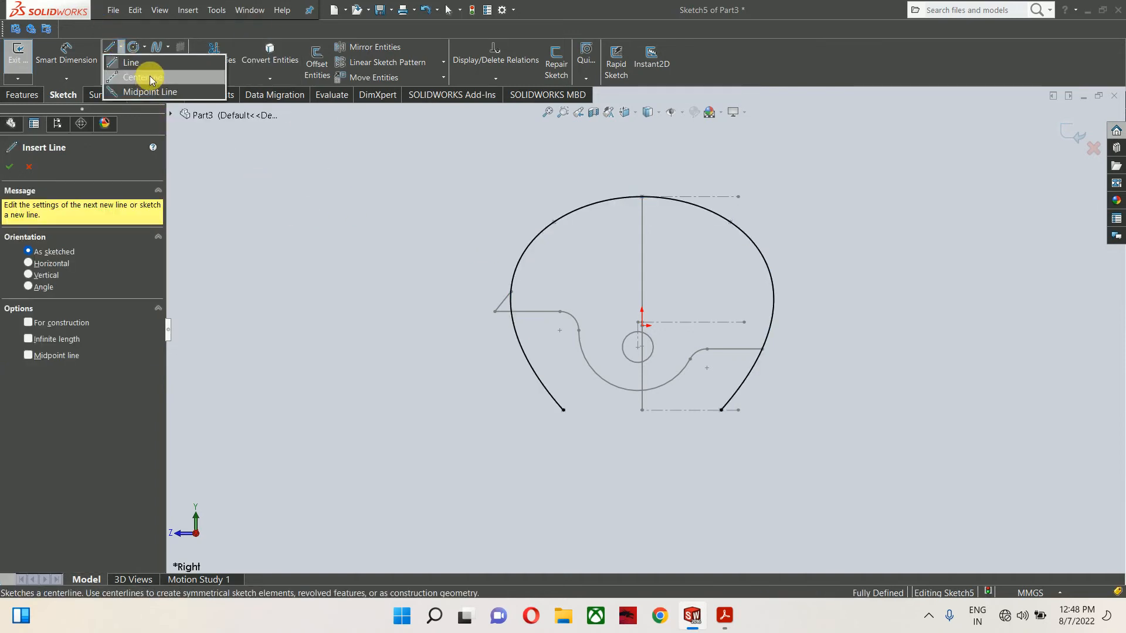
left_click(150, 76)
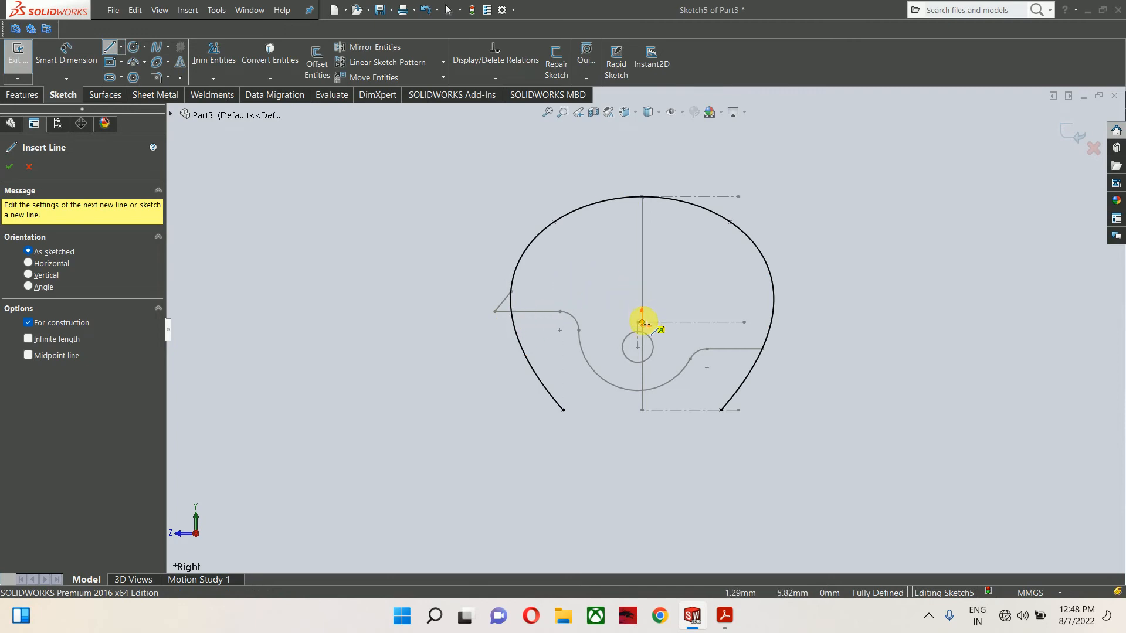
left_click_drag(641, 325, 642, 196)
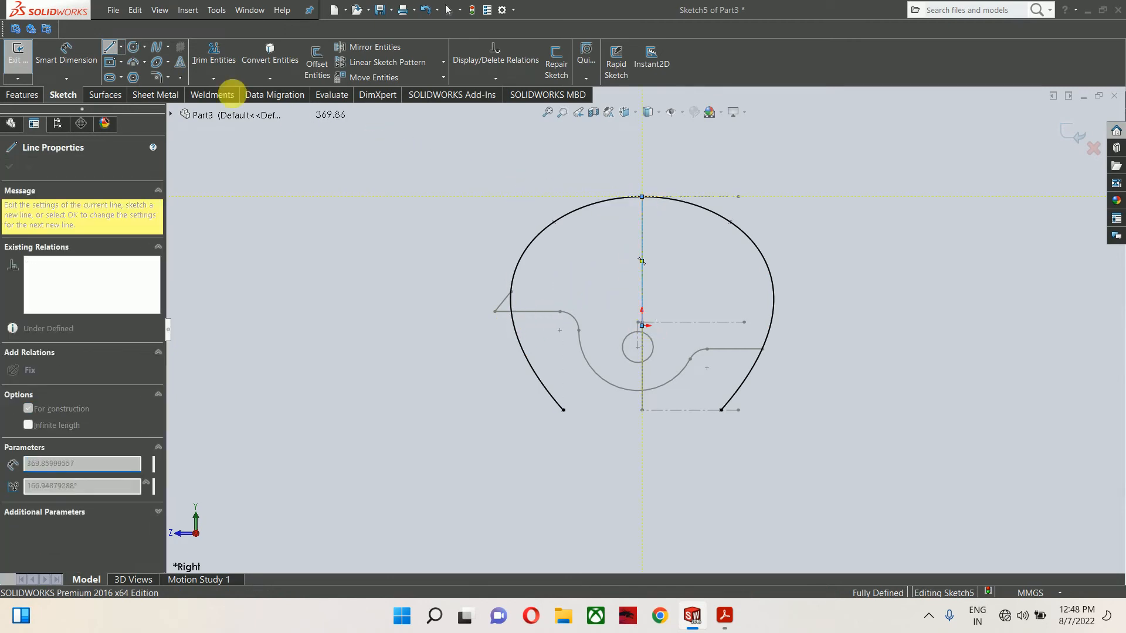
key("Escape")
- Trim away the rear half of the converted curve, opposite the visor, and exit the sketch
left_click(198, 61)
left_click_drag(838, 261, 723, 346)
key("Escape")
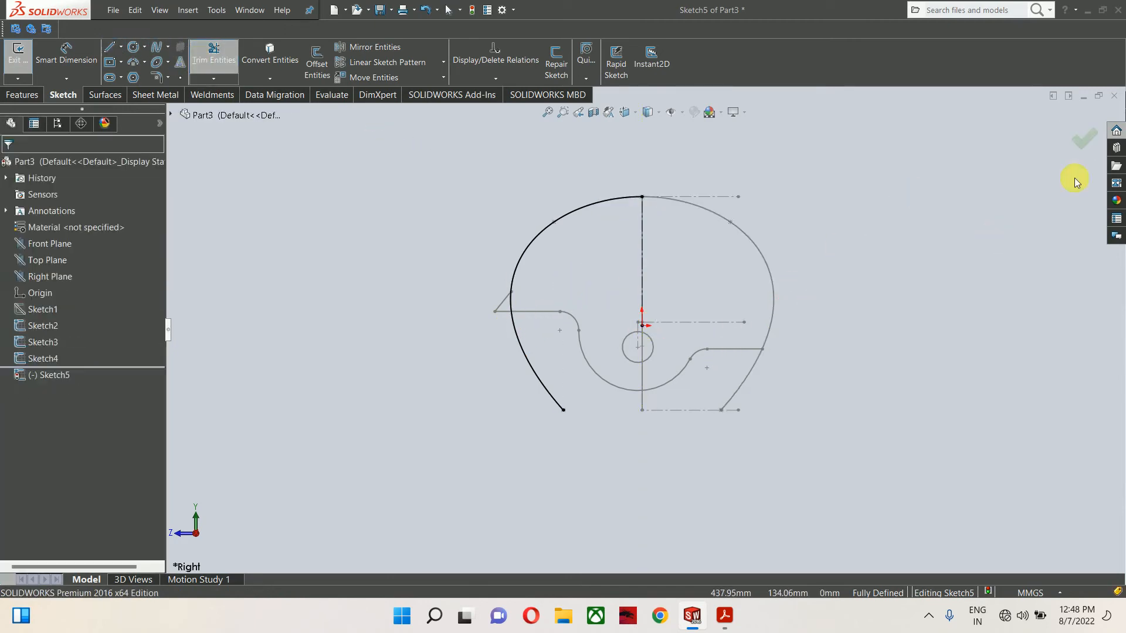
left_click(1072, 121)
- Open another sketch on the Right Plane and convert the full outer helmet curve for the second half profile
middle_click_drag(621, 275, 653, 346)
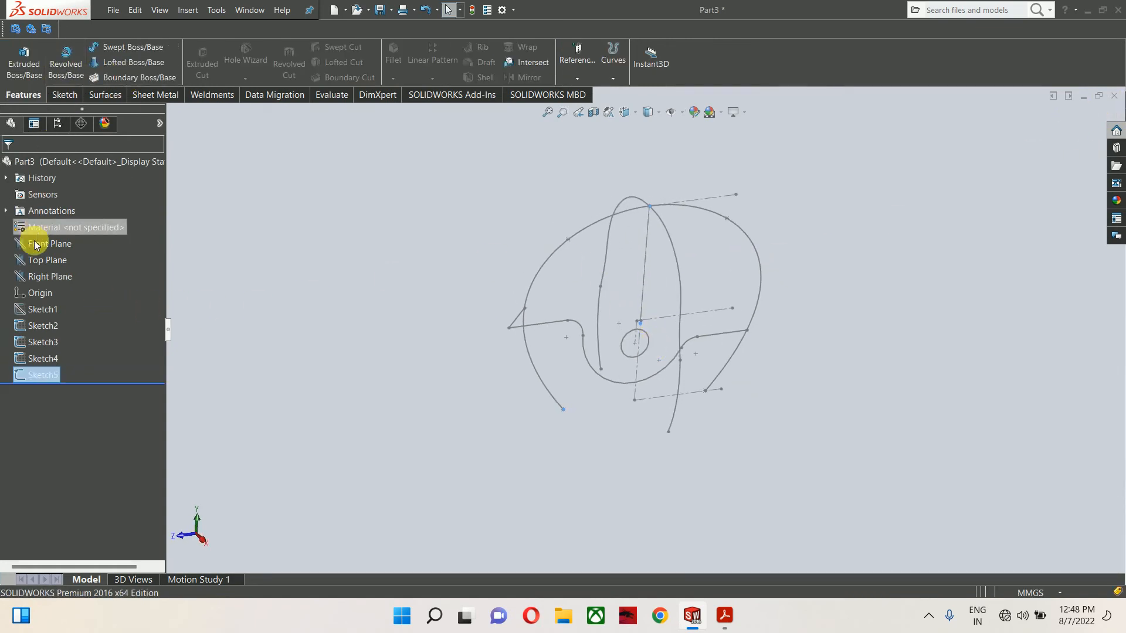
left_click(34, 278)
left_click(41, 258)
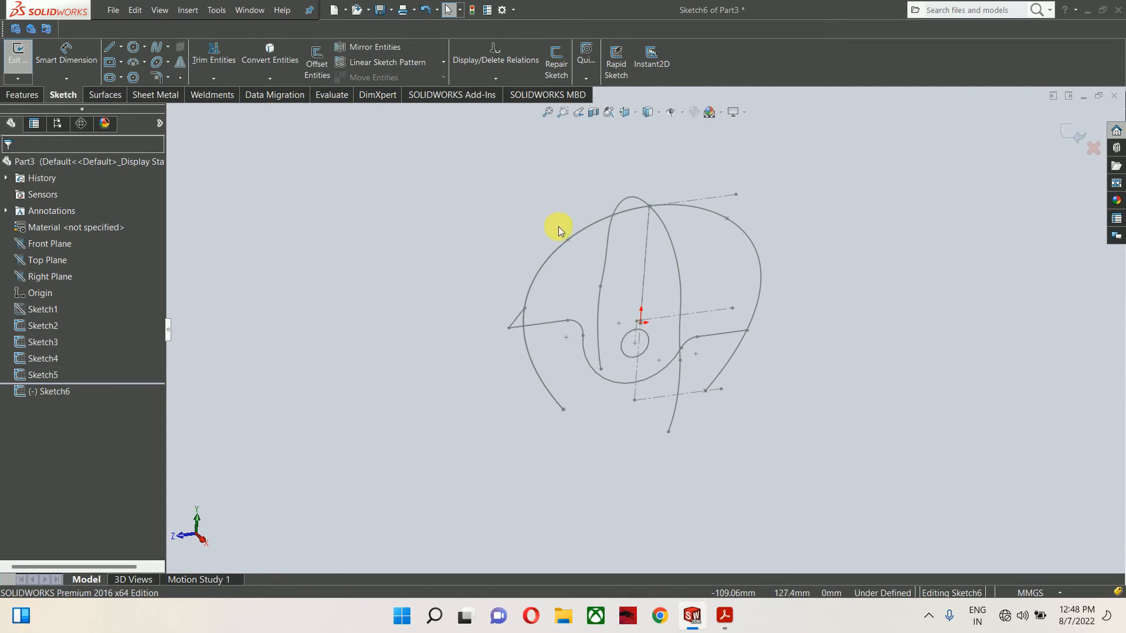
left_click(557, 251)
left_click(270, 54)
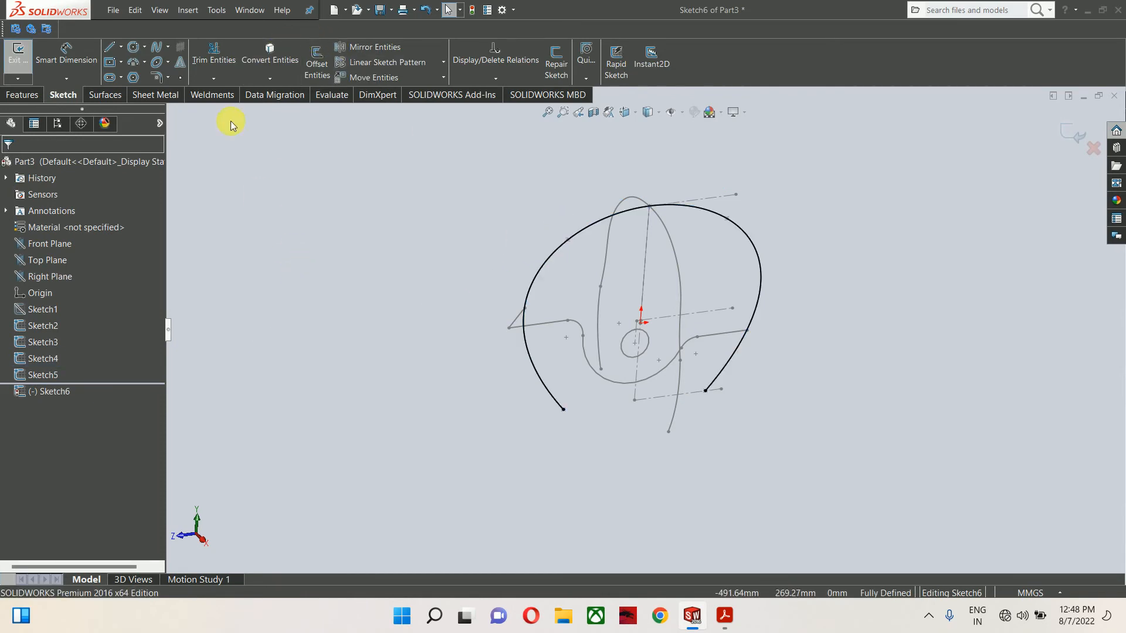
- Draw a centreline from the top point of the converted helmet curve down to the origin
left_click(120, 47)
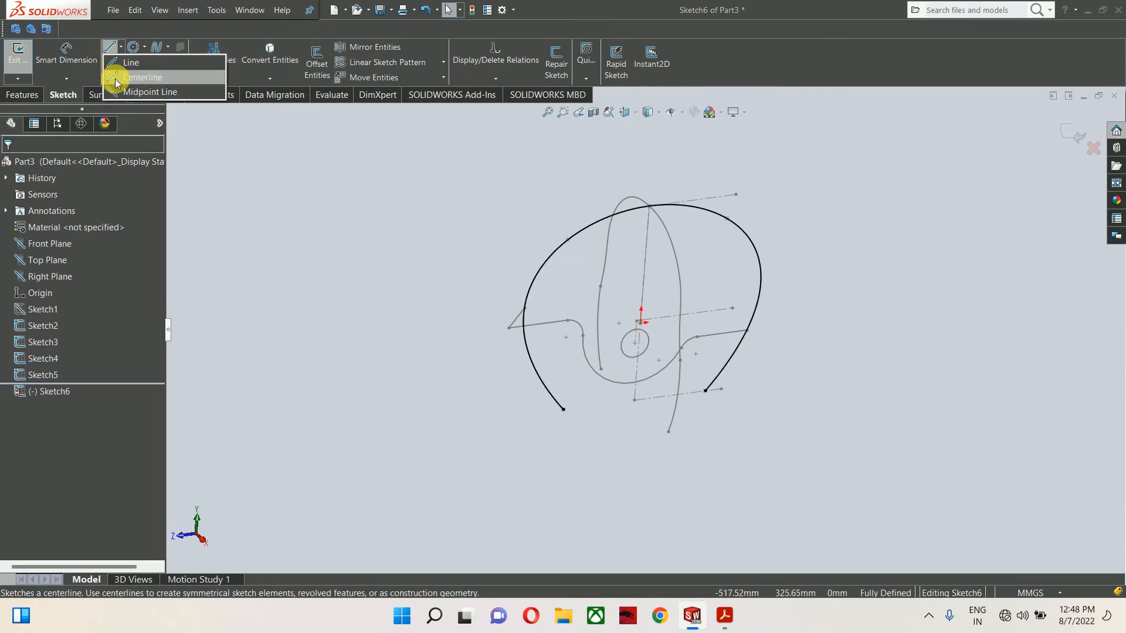
left_click(117, 75)
left_click_drag(649, 207, 640, 316)
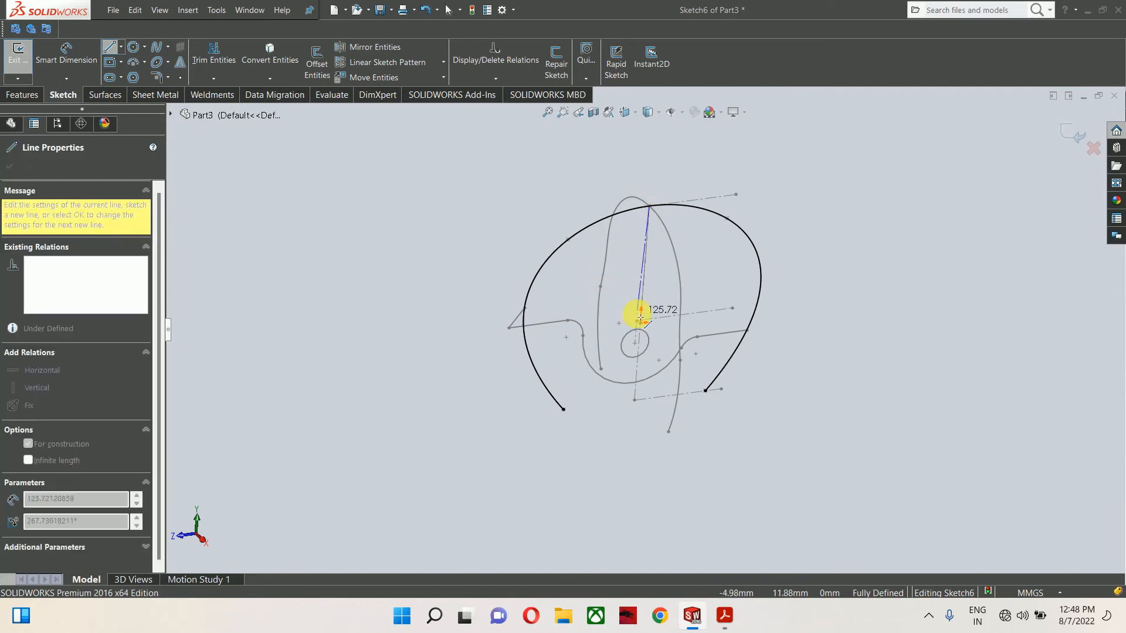
key("Escape")
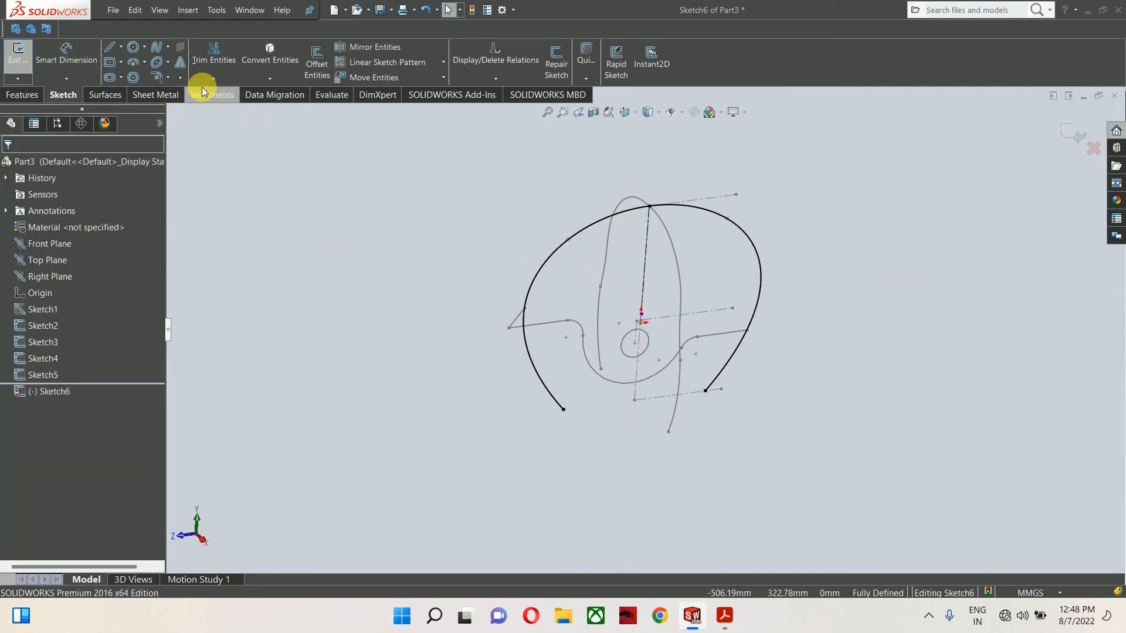
- Trim away the front, visor-side half of the converted curve and exit the sketch
left_click(213, 53)
left_click_drag(368, 196, 606, 323)
key("Escape")
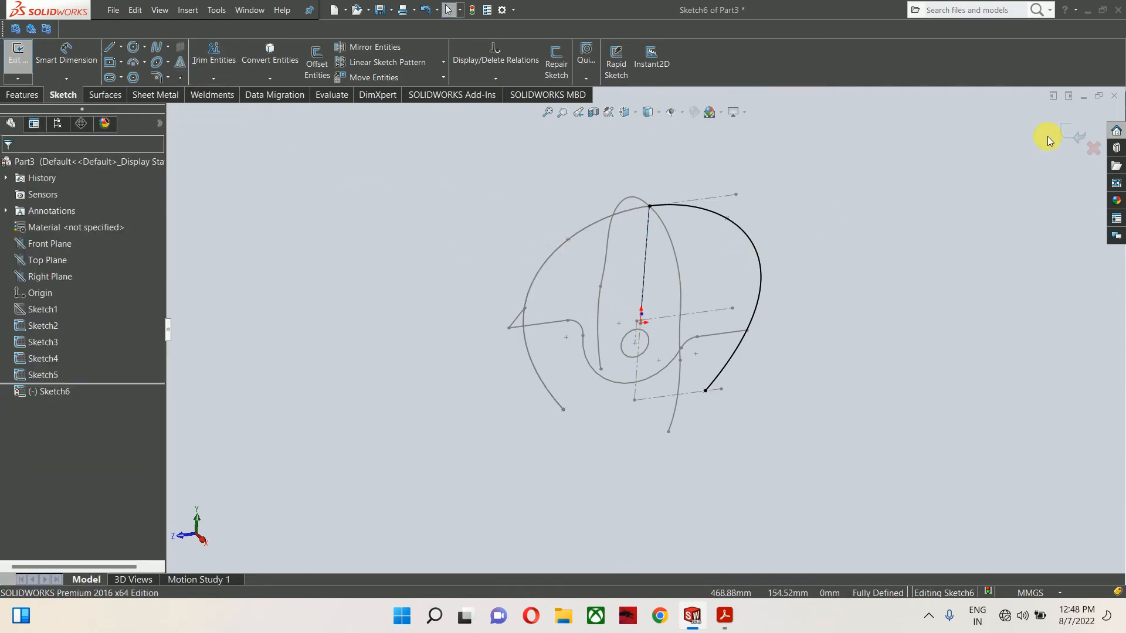
left_click(1061, 136)
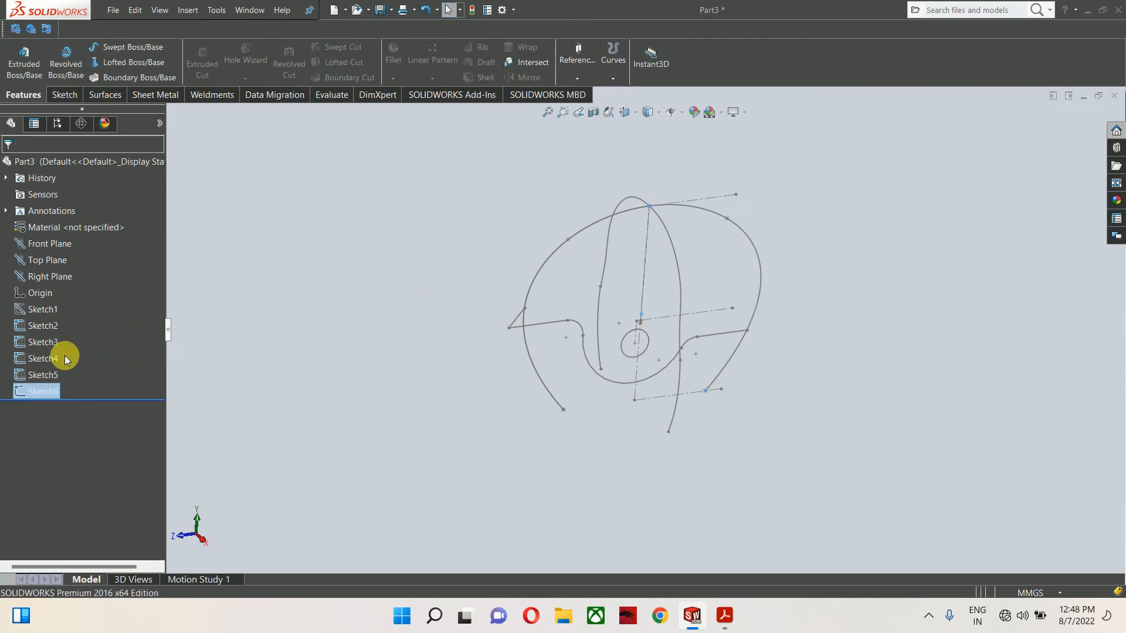
- Hide Sketch4, the full side-profile sketch, leaving only the four half-profile curves displayed
left_click(46, 359)
left_click(52, 339)
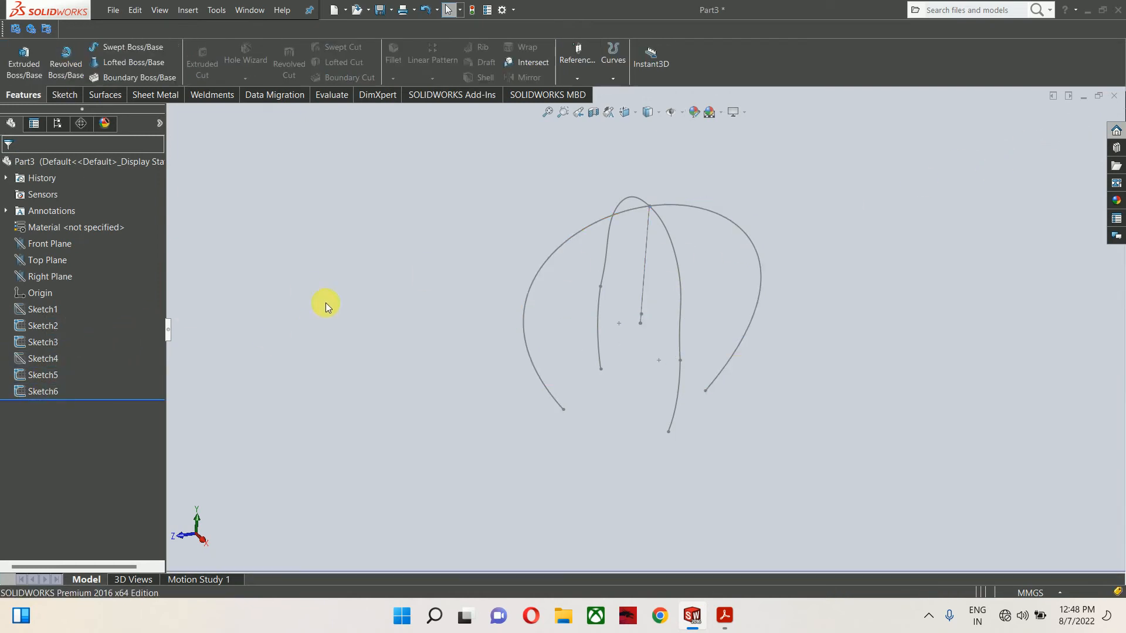
mouse_move(321, 304)
middle_mouse_down()
mouse_move(405, 316)
mouse_move(422, 261)
mouse_move(477, 254)
mouse_move(415, 236)
mouse_move(357, 244)
mouse_move(418, 252)
mouse_move(377, 251)
middle_mouse_up()
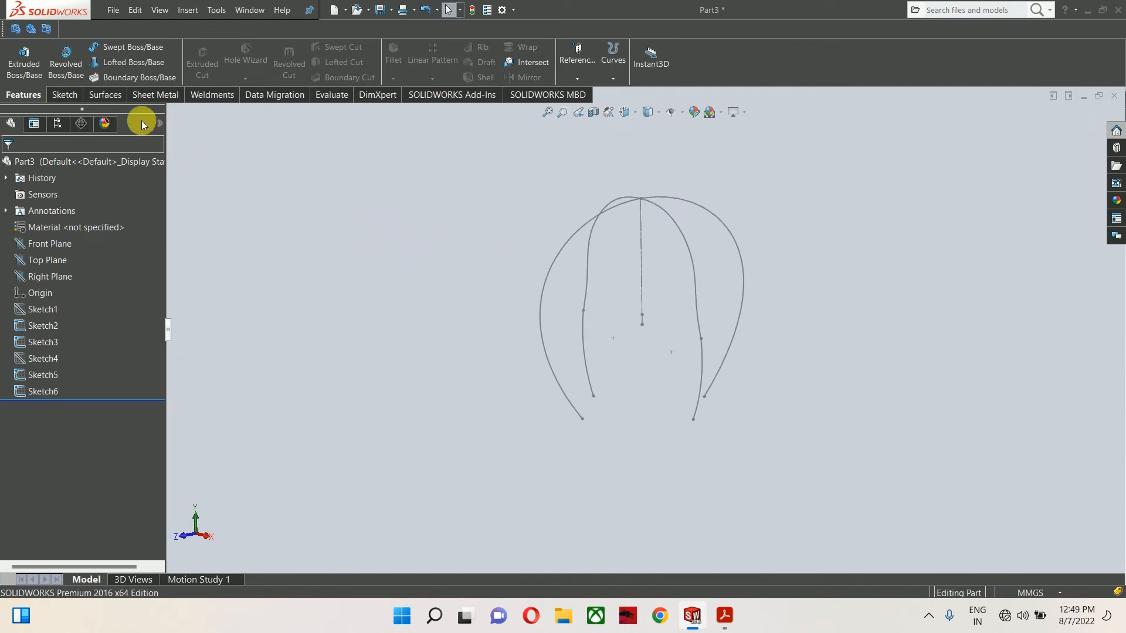
left_click(105, 97)
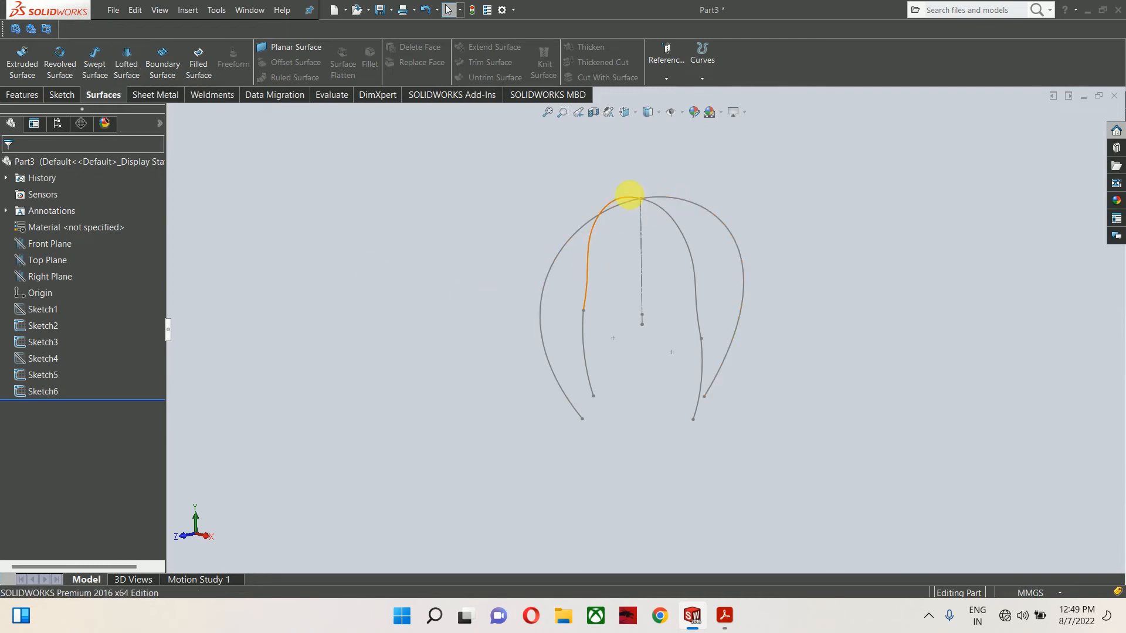
left_click(126, 62)
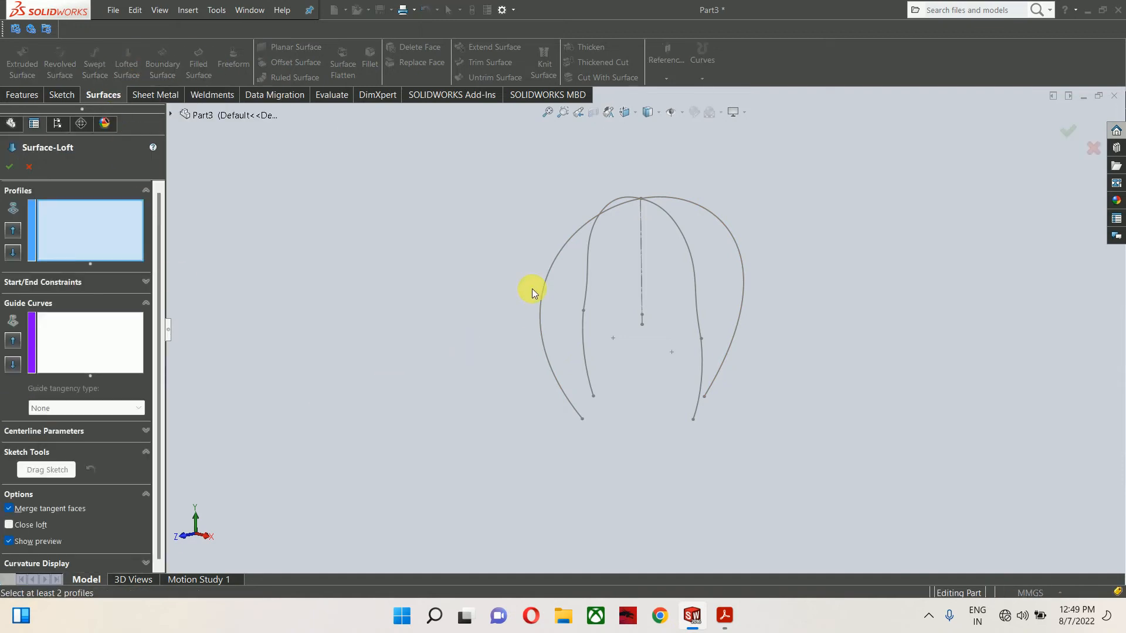
left_click(572, 234)
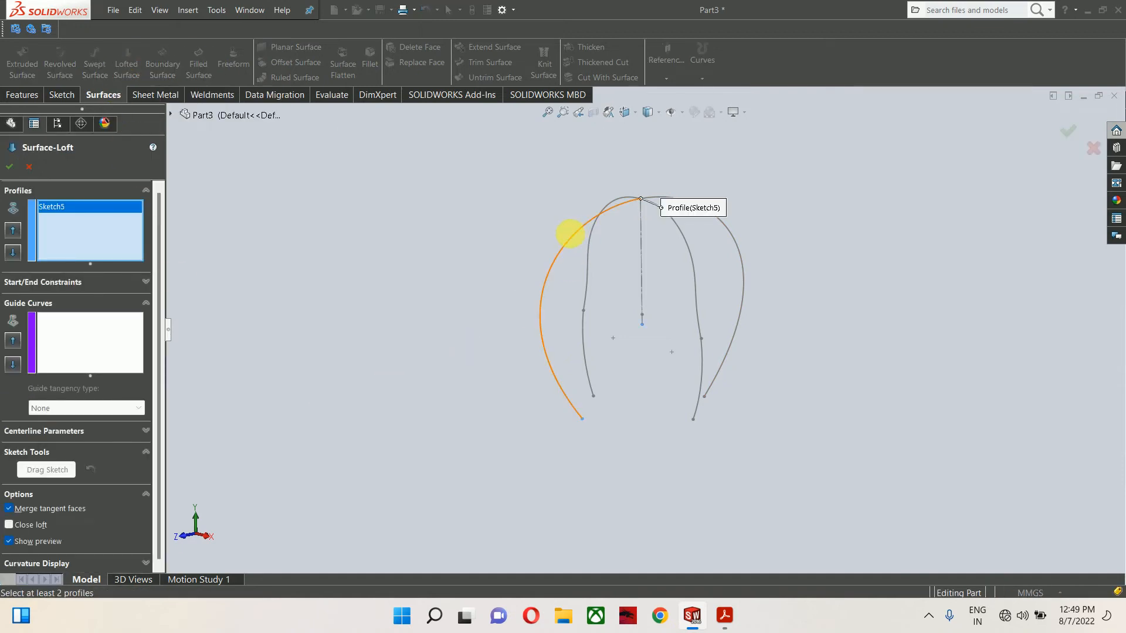
left_click(682, 235)
mouse_move(671, 229)
middle_mouse_down()
mouse_move(631, 252)
mouse_move(599, 308)
mouse_move(606, 297)
middle_mouse_up()
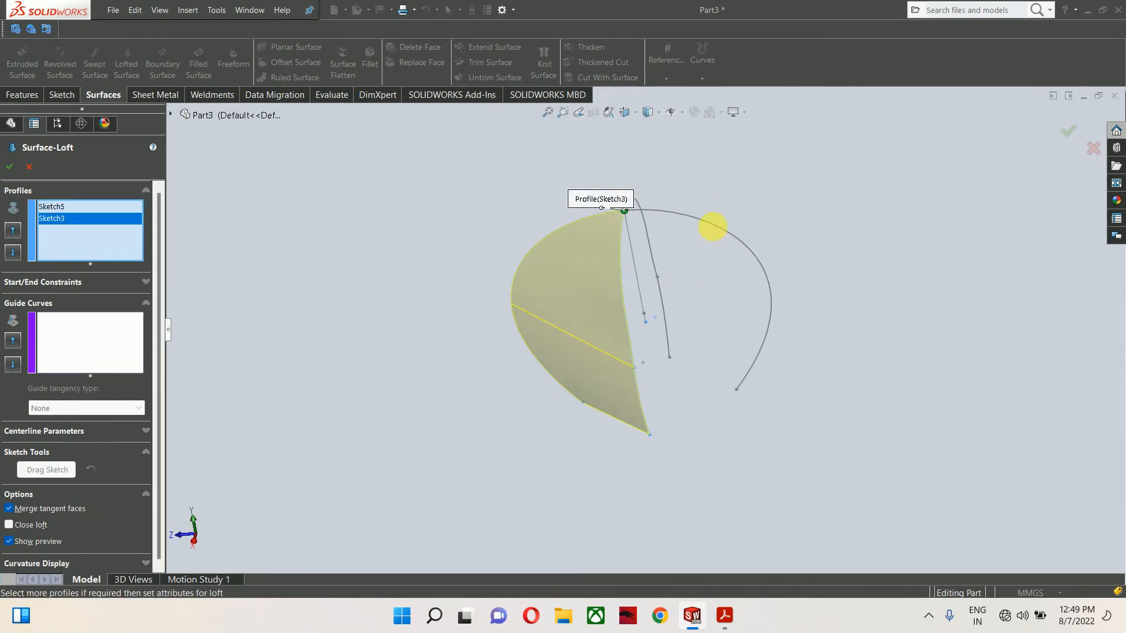
left_click(712, 226)
mouse_move(709, 234)
middle_mouse_down()
mouse_move(696, 370)
mouse_move(678, 216)
middle_mouse_up()
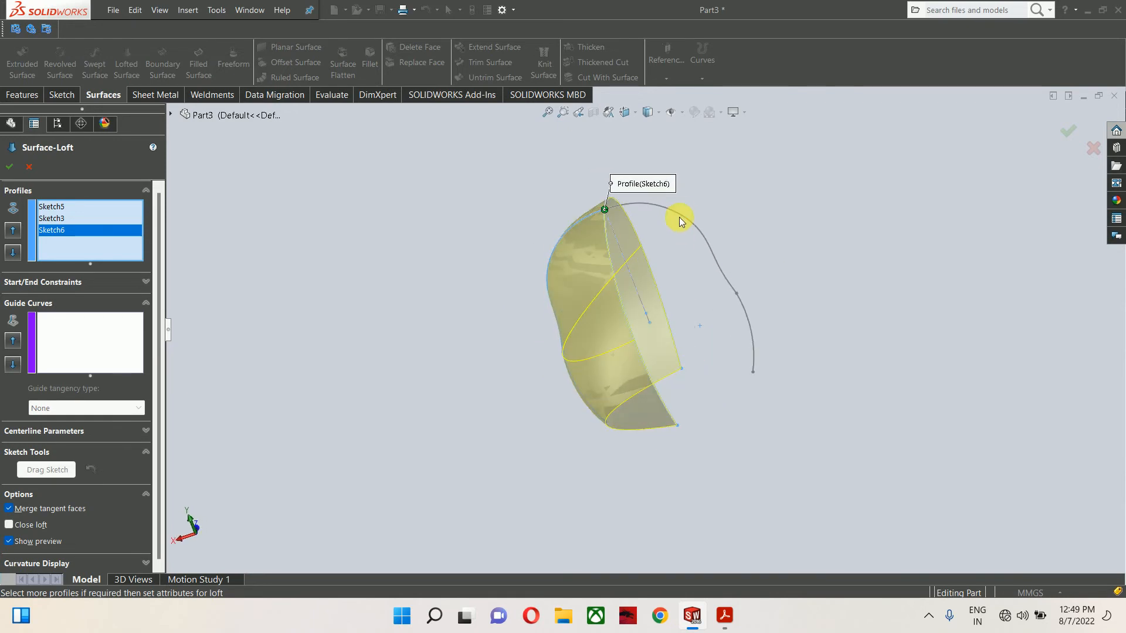
left_click(680, 215)
mouse_move(746, 246)
middle_mouse_down()
mouse_move(615, 346)
mouse_move(635, 396)
middle_mouse_up()
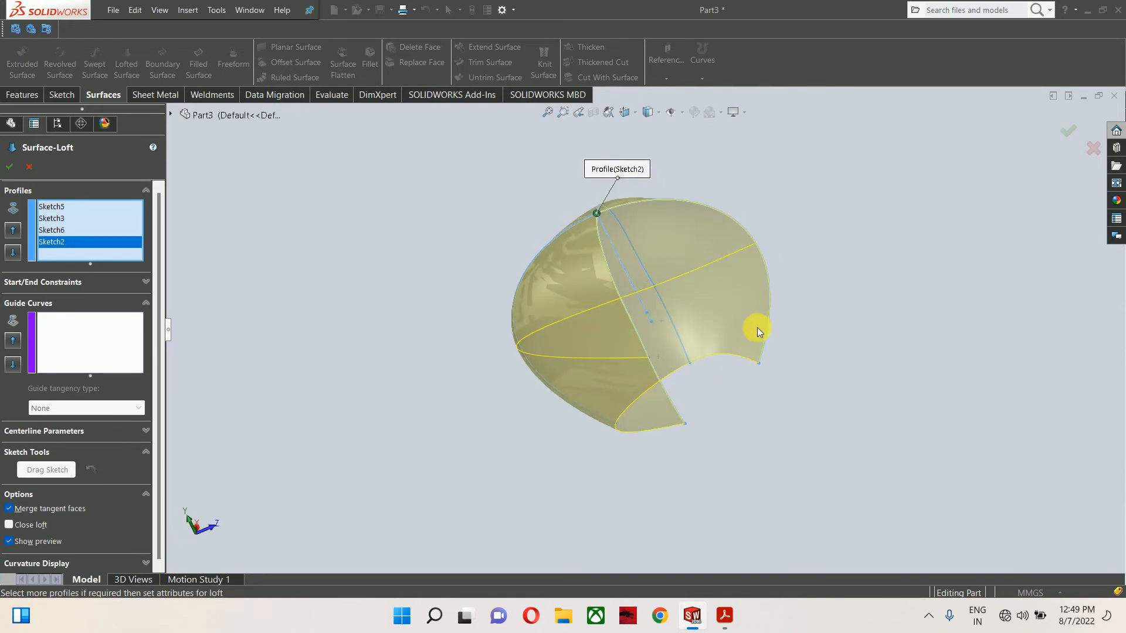
mouse_move(707, 337)
middle_mouse_down()
mouse_move(754, 402)
mouse_move(565, 181)
middle_mouse_up()
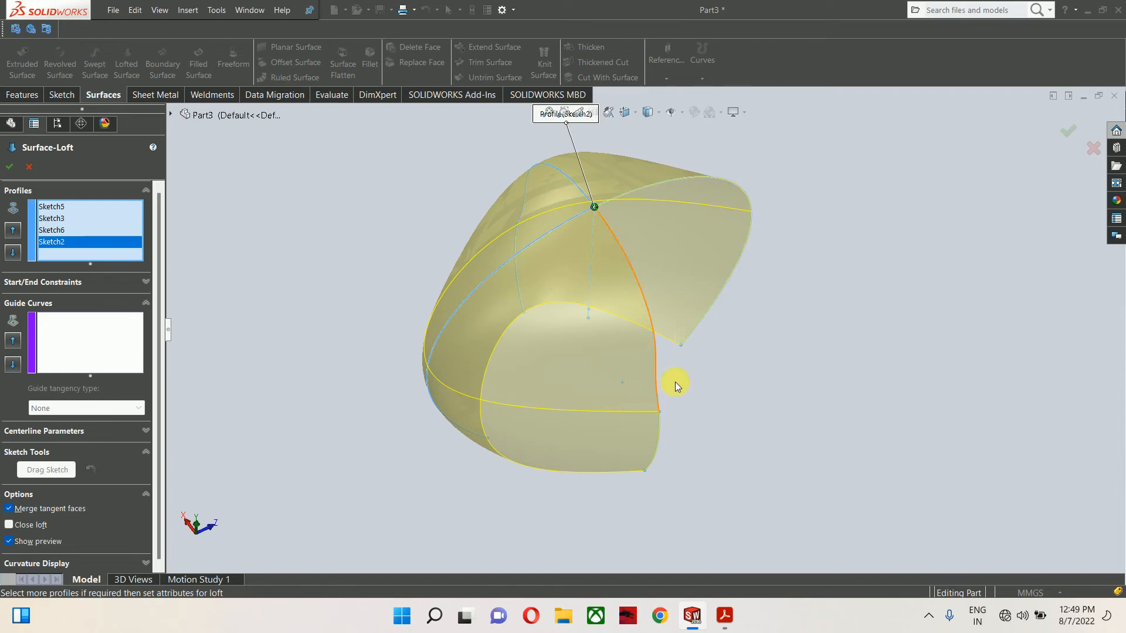
left_click(10, 524)
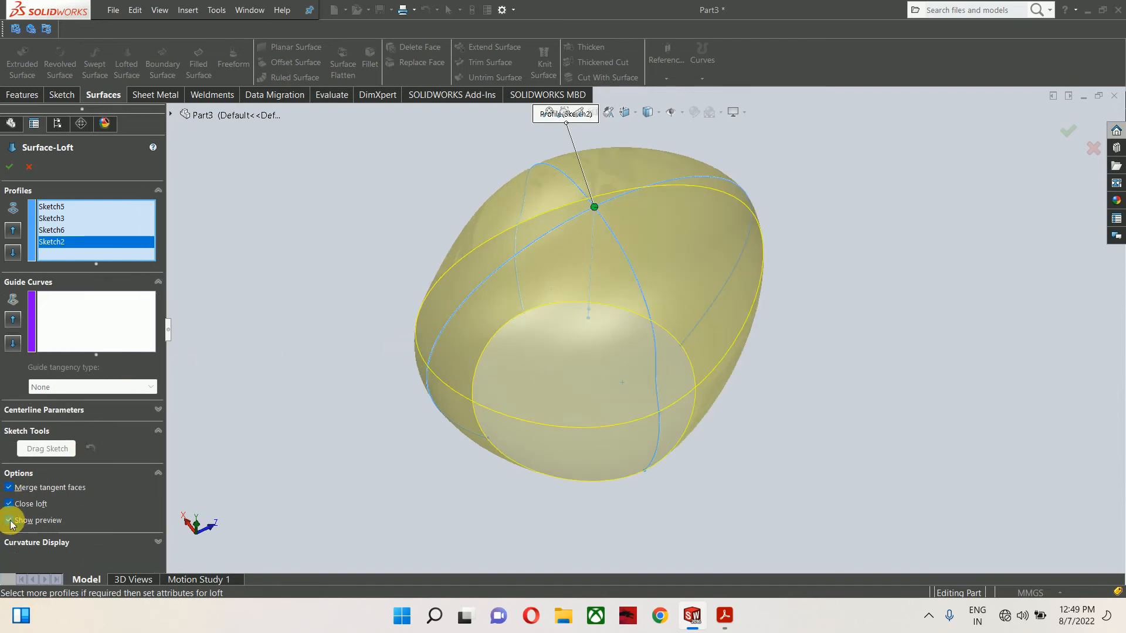
middle_click_drag(526, 399, 591, 451)
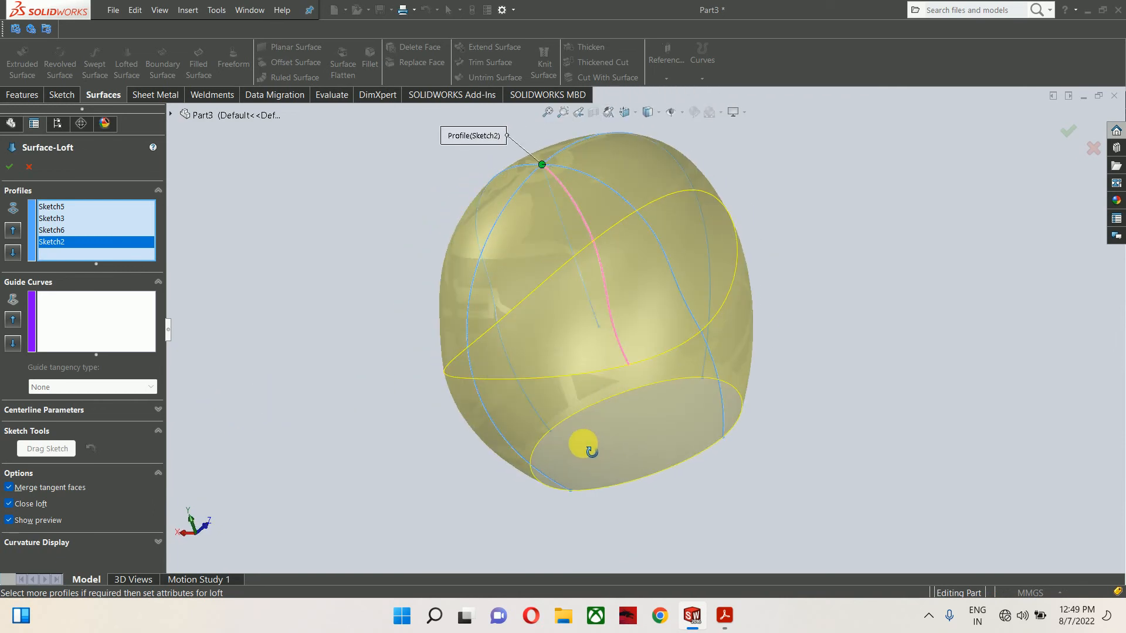
left_click(1090, 148)
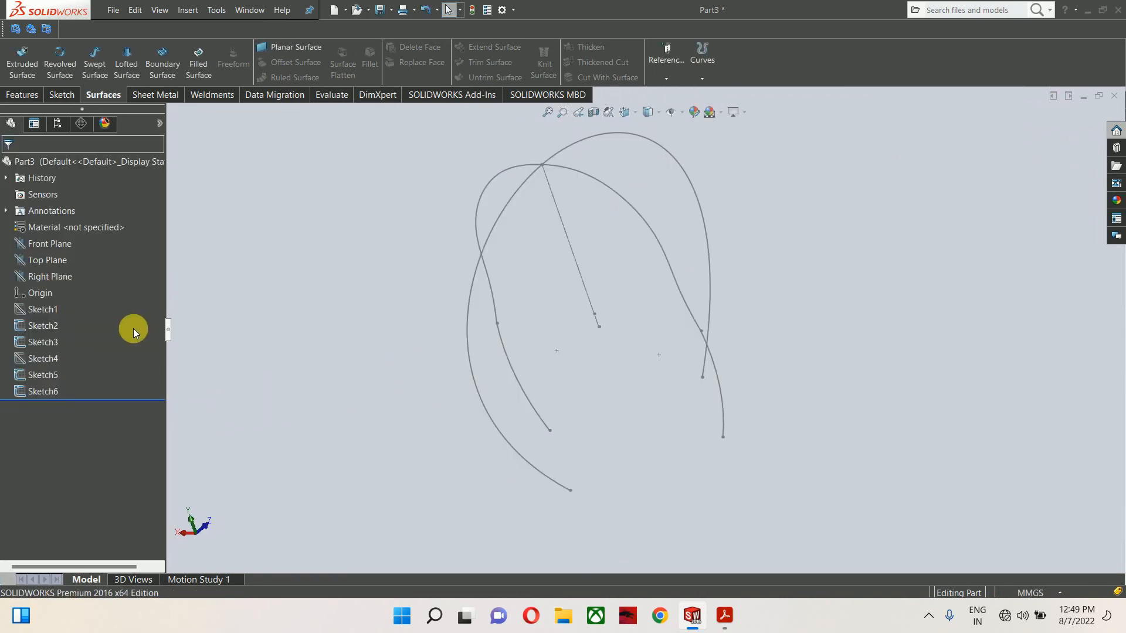
- Start a sketch on the Top Plane and draw an origin-centred ellipse with radii of about 93 mm front-to-back and 47 mm sideways
left_click(37, 260)
left_click(35, 244)
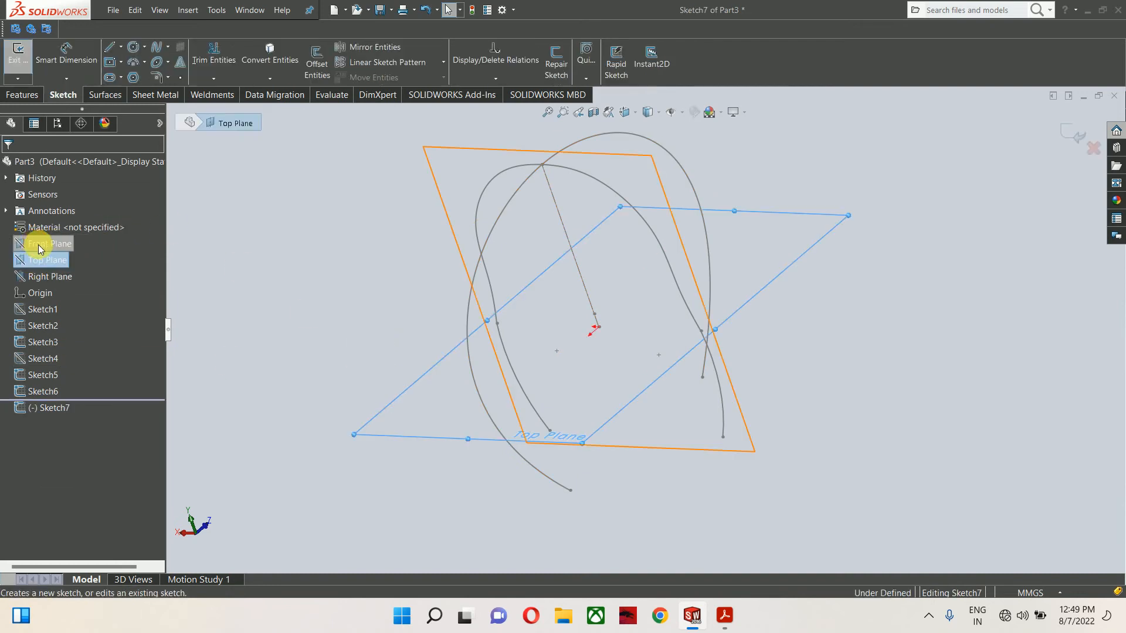
left_click(156, 61)
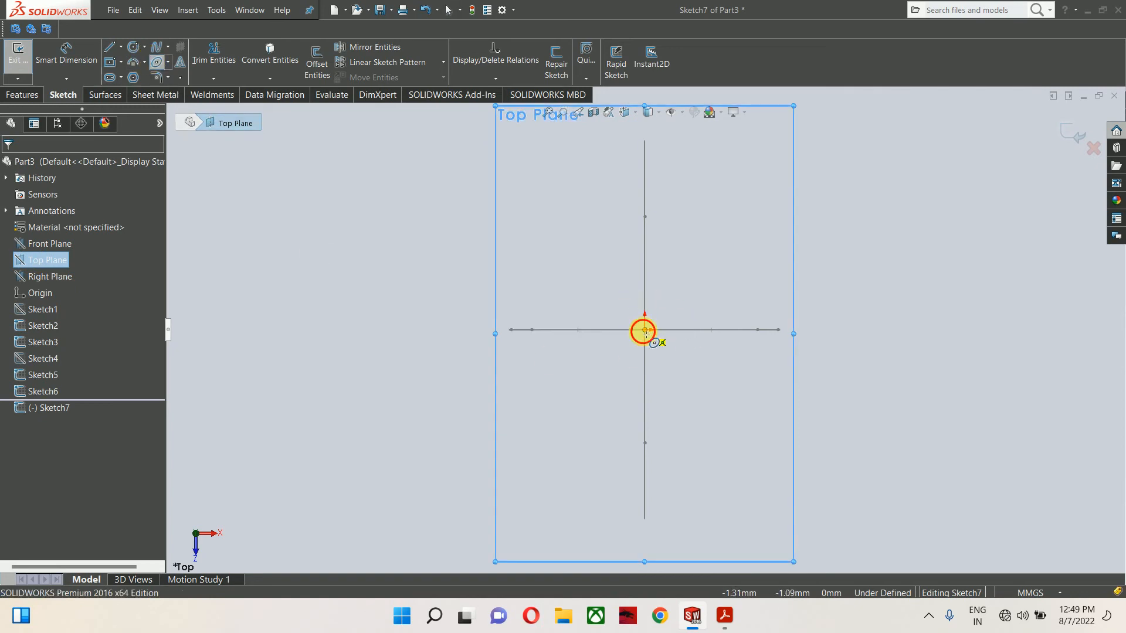
left_click(644, 332)
left_click(645, 206)
left_click(700, 302)
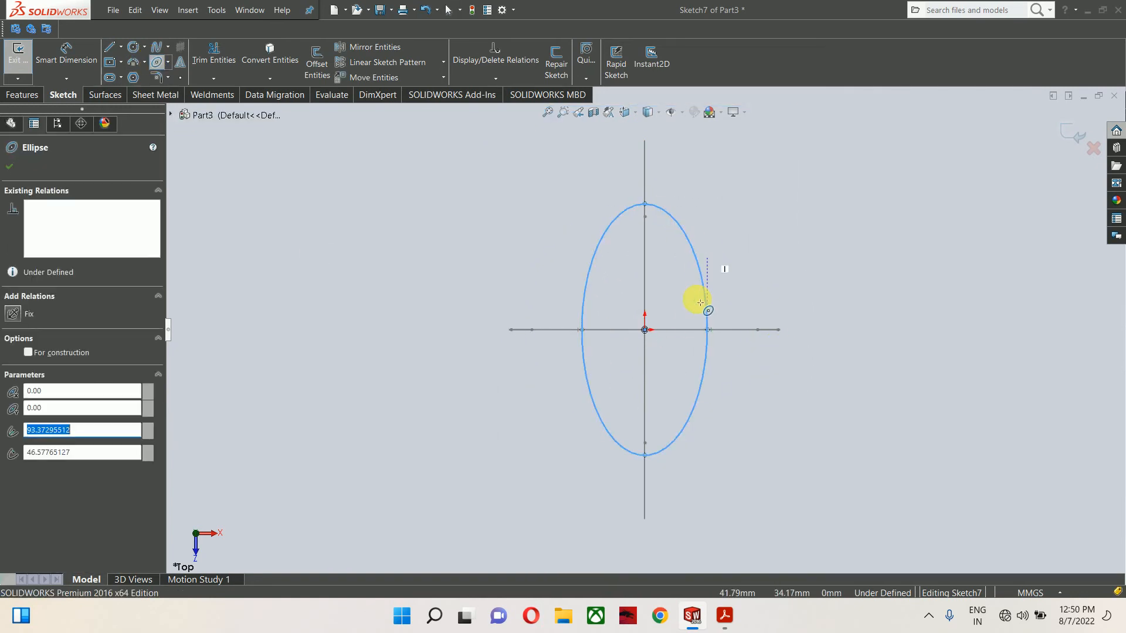
middle_click_drag(700, 303, 706, 204)
key("Escape")
- Add a pierce relation between the ellipse's rear axis point and the rear half-profile curve in Sketch6
scroll(611, 261, "down", 2)
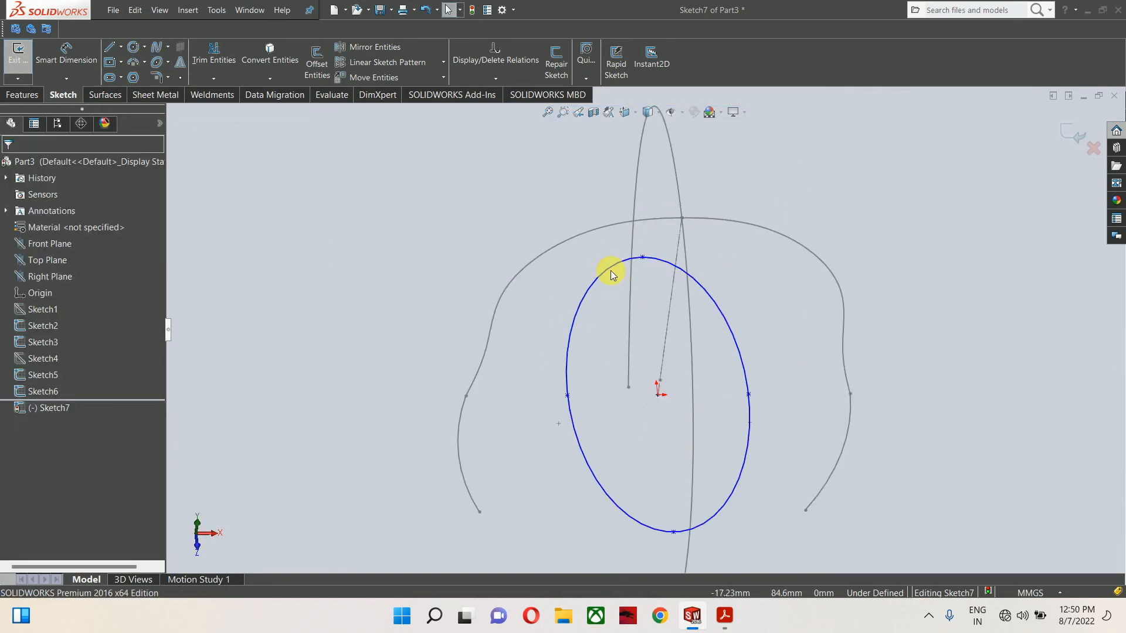
left_click(640, 258)
left_click(634, 208, "ctrl")
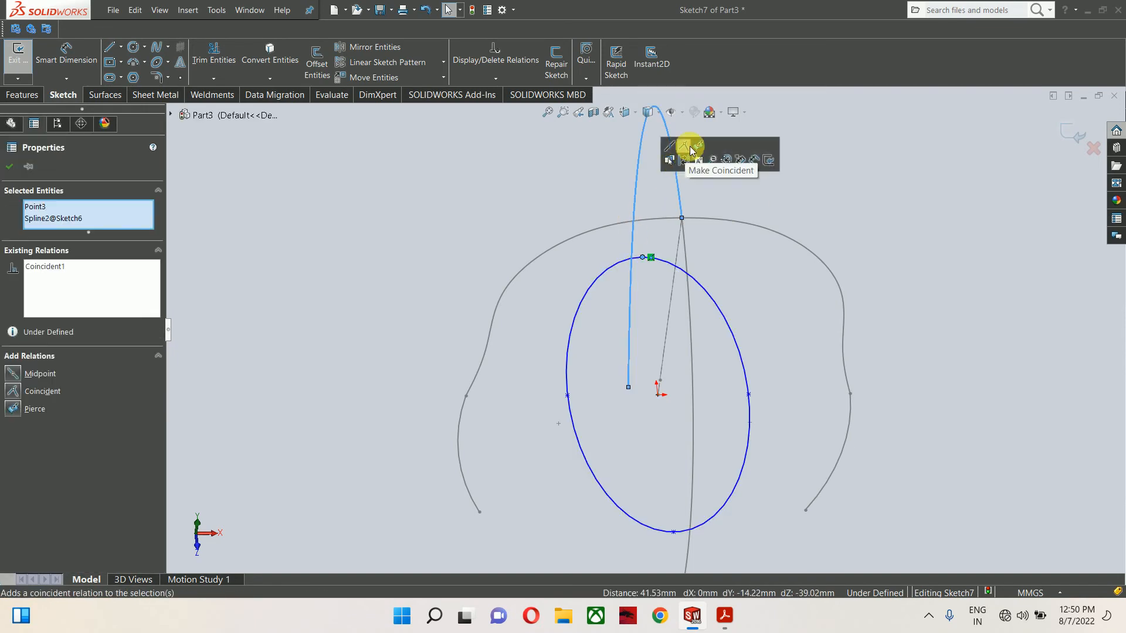
left_click(690, 151)
key("Escape")
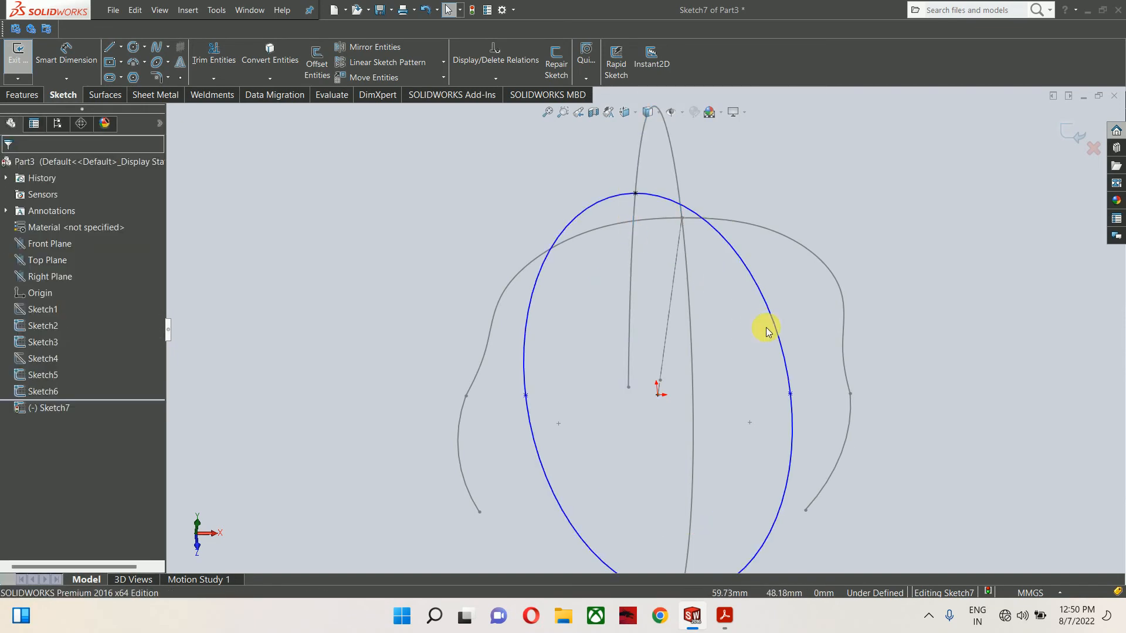
- Add a pierce relation between the ellipse's side axis point and the side curve in Sketch3, and exit the sketch
left_click(791, 394)
left_click(846, 384, "ctrl")
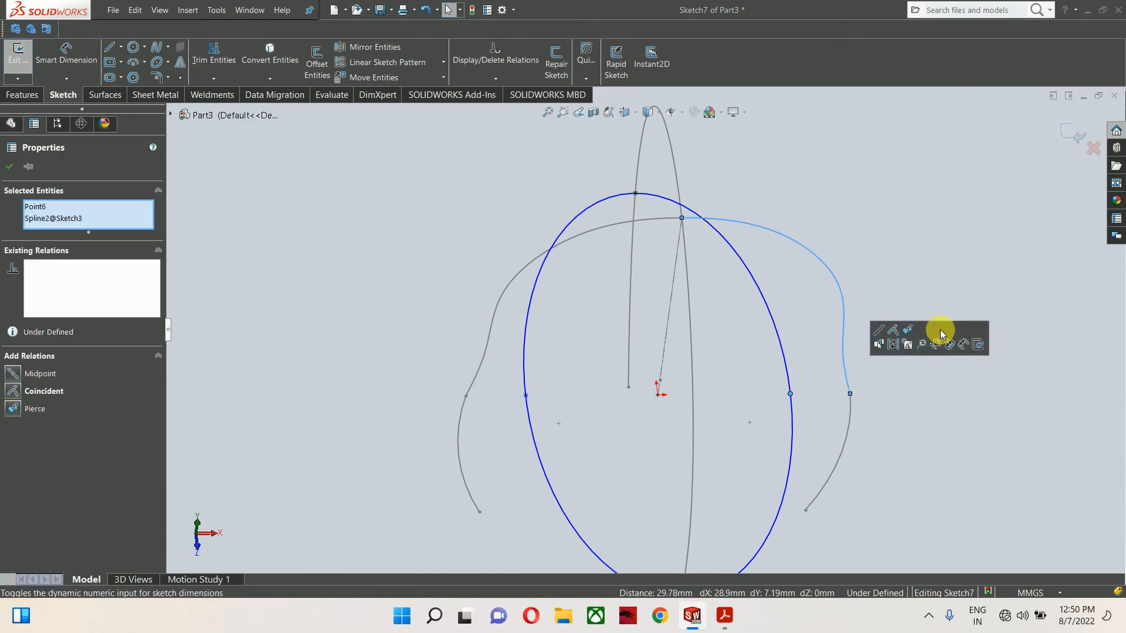
left_click(909, 333)
key("Escape")
left_click(1065, 139)
scroll(729, 359, "down", 3)
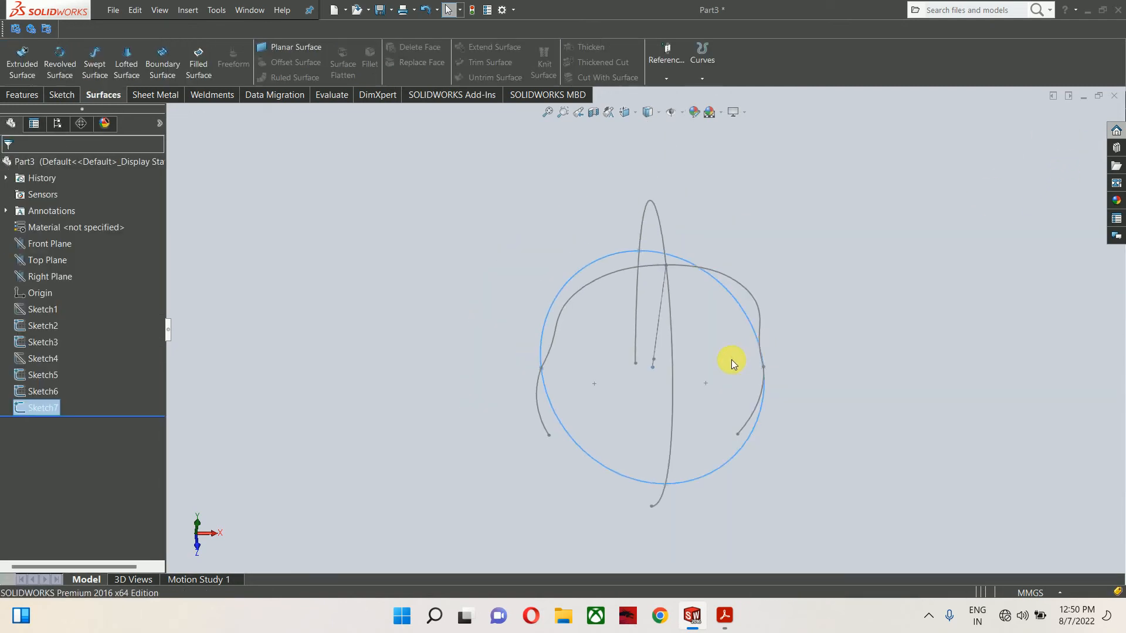
mouse_move(729, 359)
middle_mouse_down()
mouse_move(684, 284)
mouse_move(703, 303)
mouse_move(744, 306)
mouse_move(729, 360)
mouse_move(636, 359)
middle_mouse_up()
left_click(402, 283)
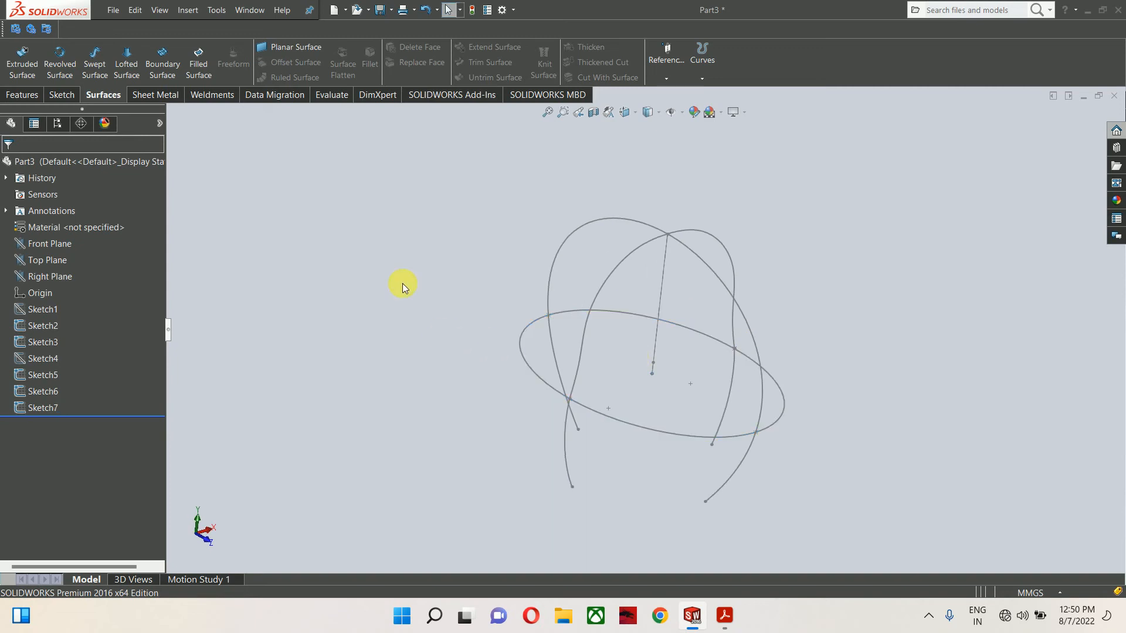
- Start a lofted surface with the four half-profile curves as profiles, in the order Sketch6, Sketch2, Sketch5, Sketch3
left_click(114, 66)
left_click(575, 229)
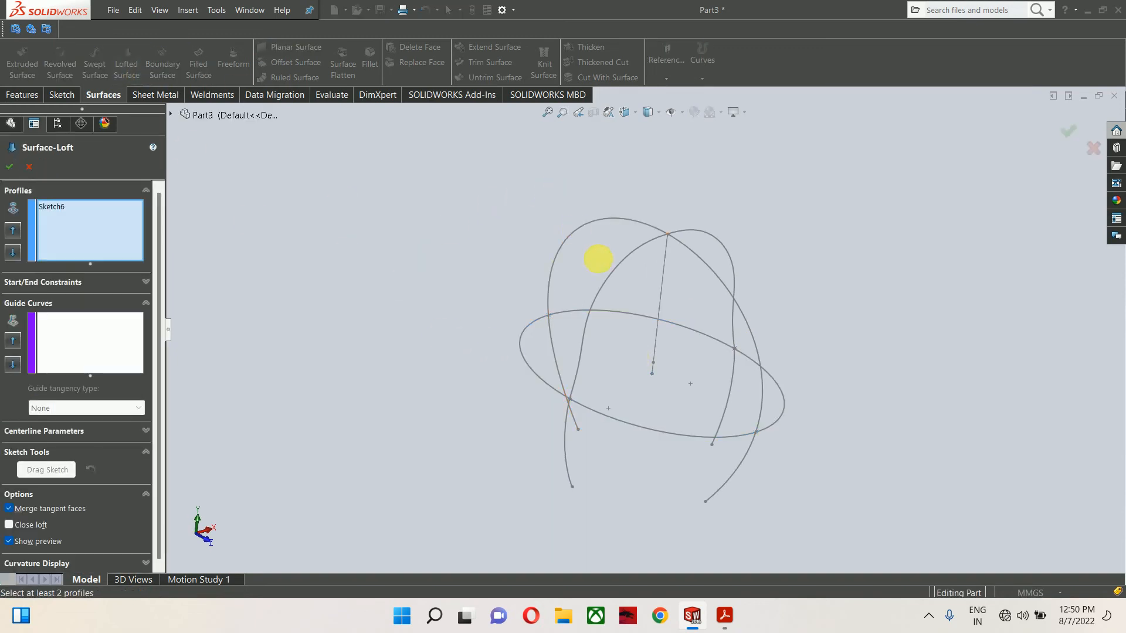
left_click(632, 259)
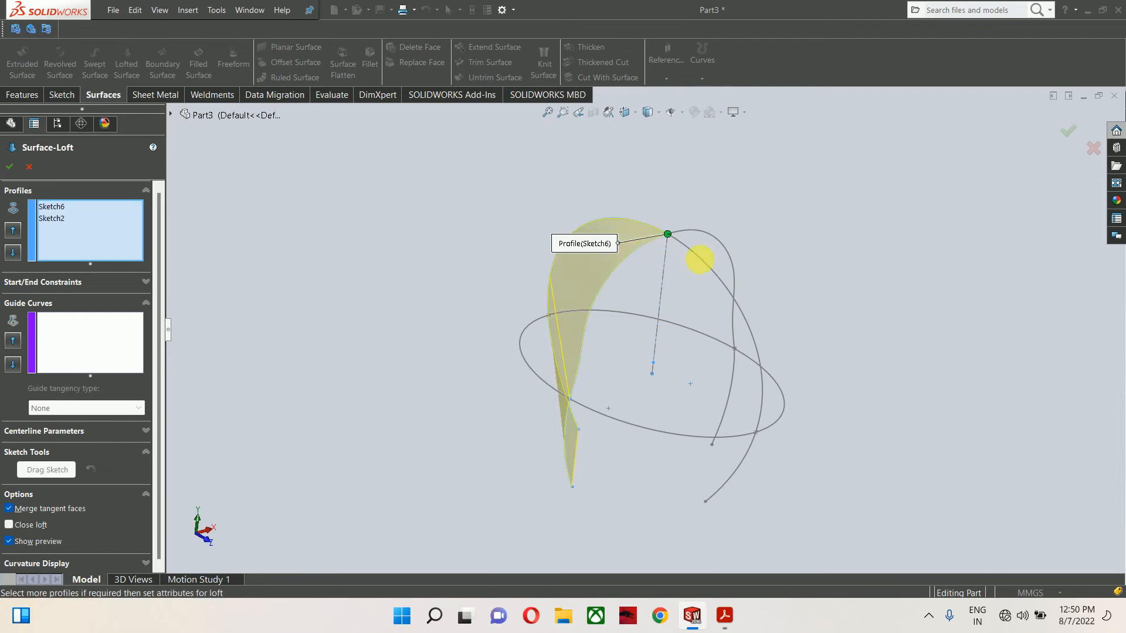
left_click(695, 235)
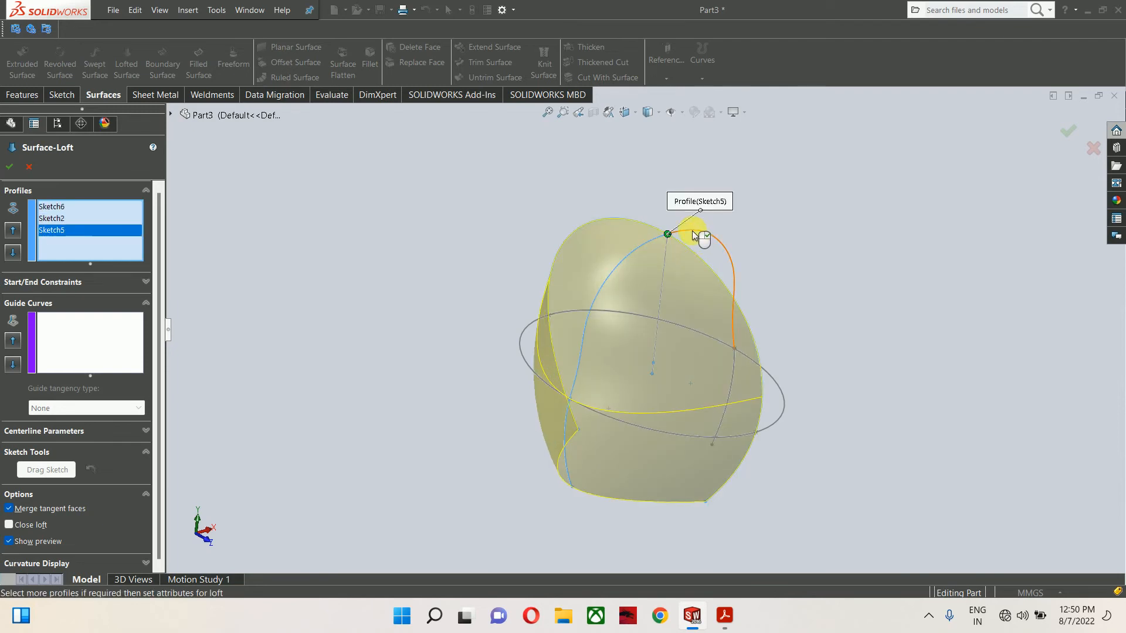
left_click(693, 232)
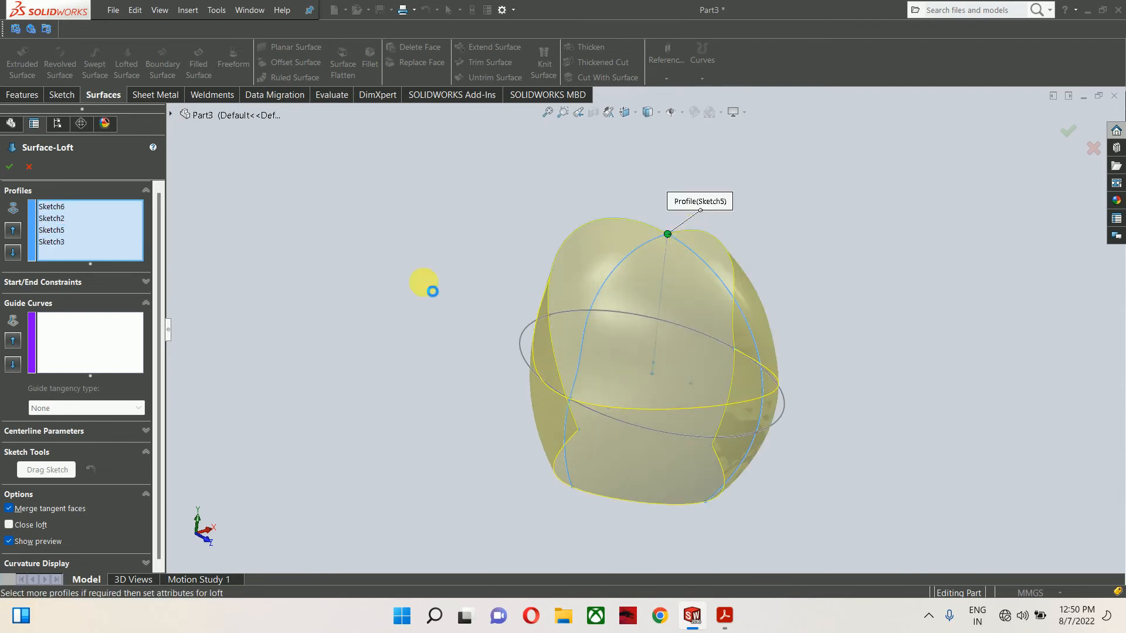
- Enable Close loft, add the ellipse Sketch7 as the guide curve, and create the helmet surface
left_click(39, 528)
left_click(82, 300)
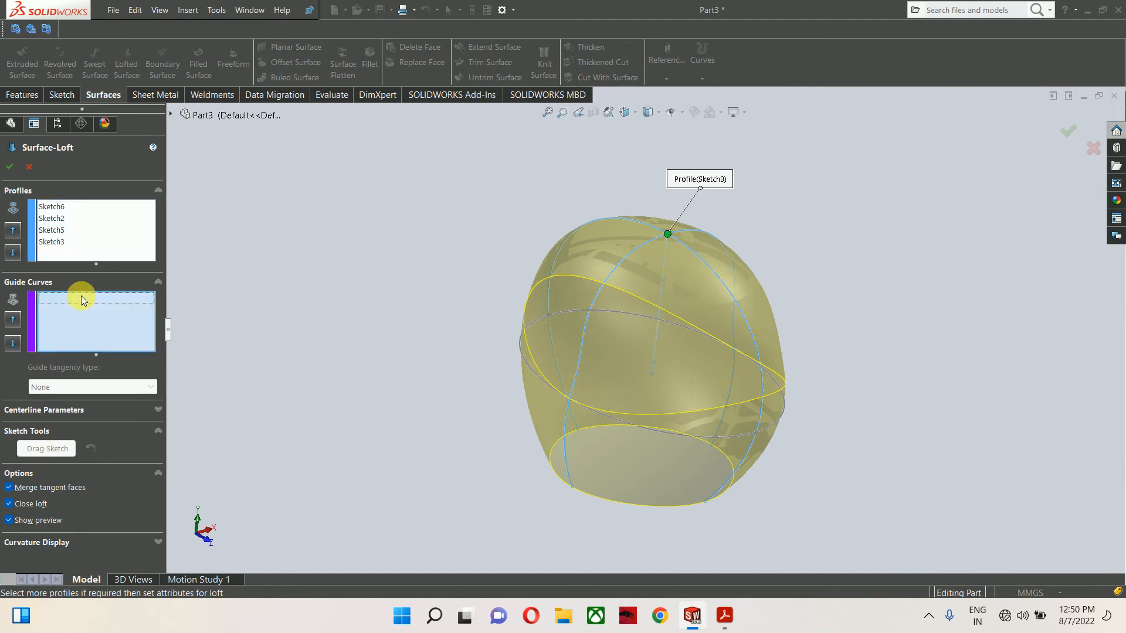
left_click(526, 365)
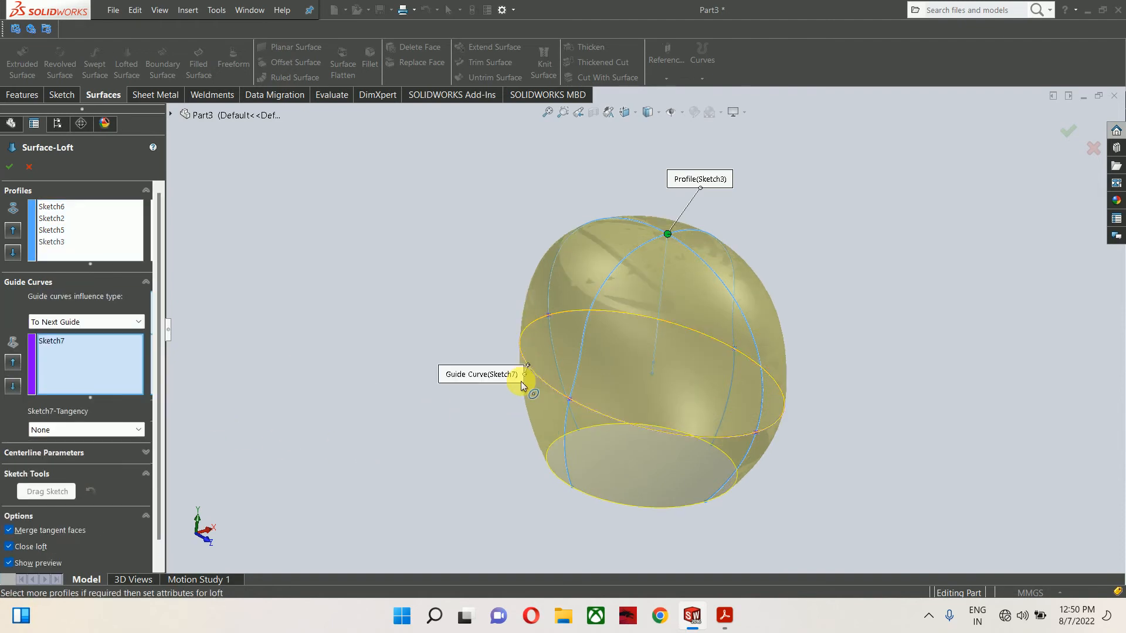
mouse_move(520, 381)
middle_mouse_down()
mouse_move(731, 394)
mouse_move(744, 437)
mouse_move(811, 393)
mouse_move(827, 399)
mouse_move(806, 390)
middle_mouse_up()
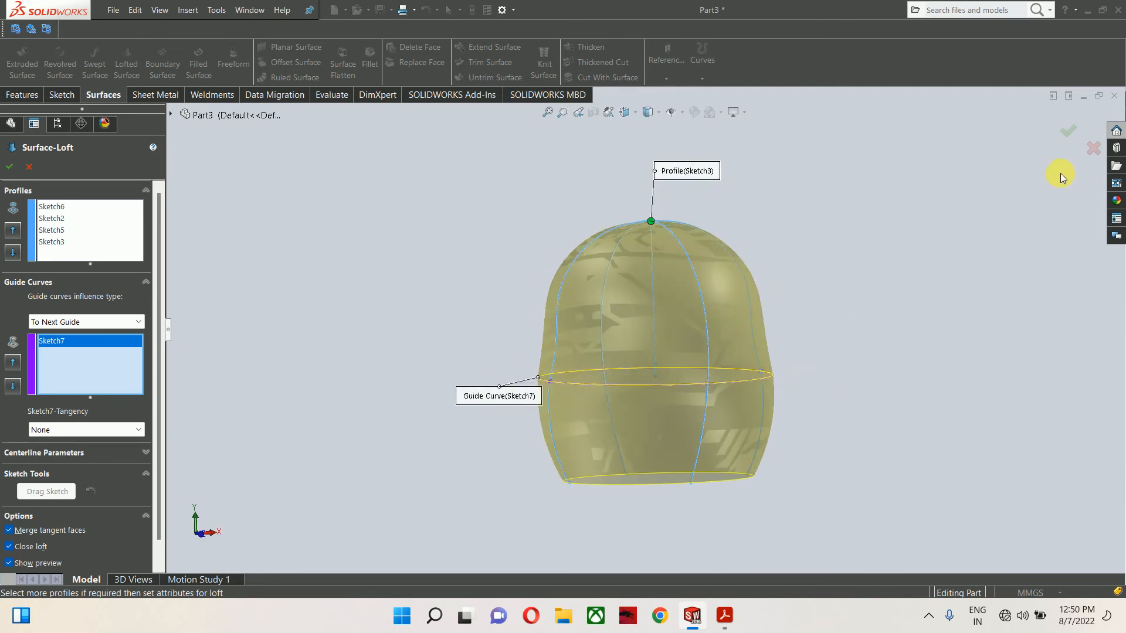
left_click(1068, 122)
middle_click_drag(856, 282, 728, 390)
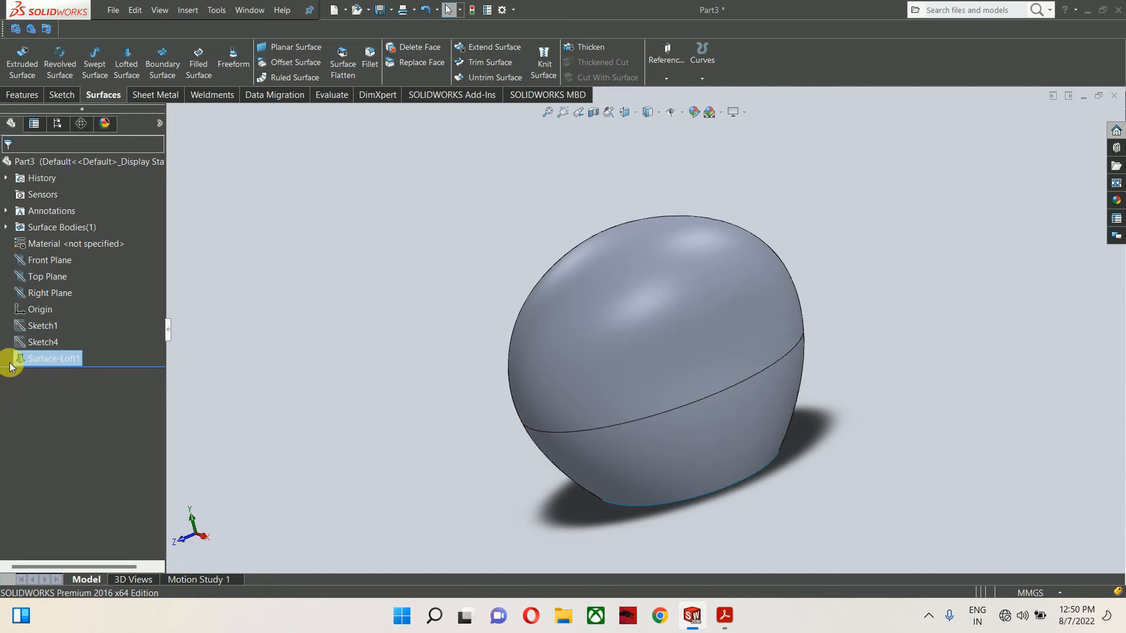
- Edit Sketch1 and add a tangent relation between the R150 arc on the right side and the spline above it
left_click(44, 327)
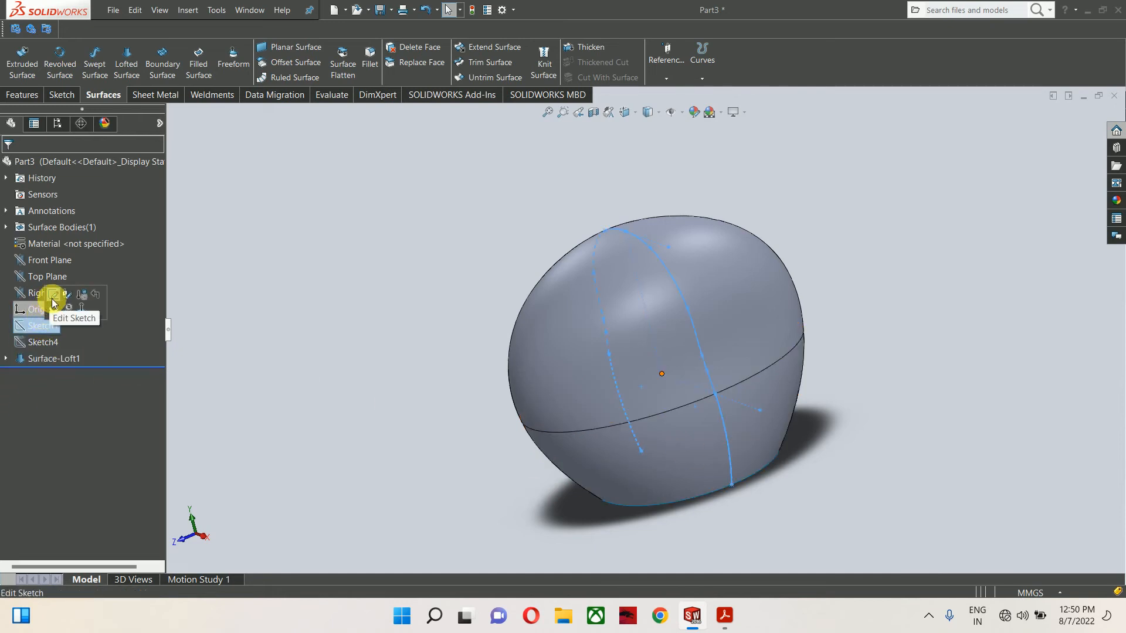
left_click(51, 298)
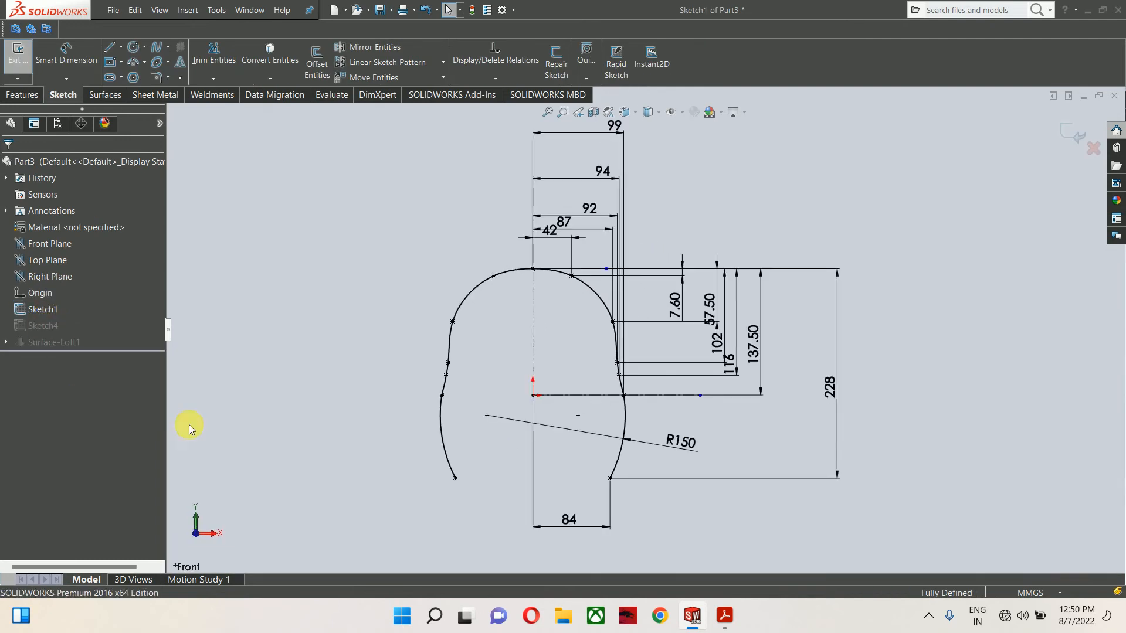
scroll(371, 459, "down", 3)
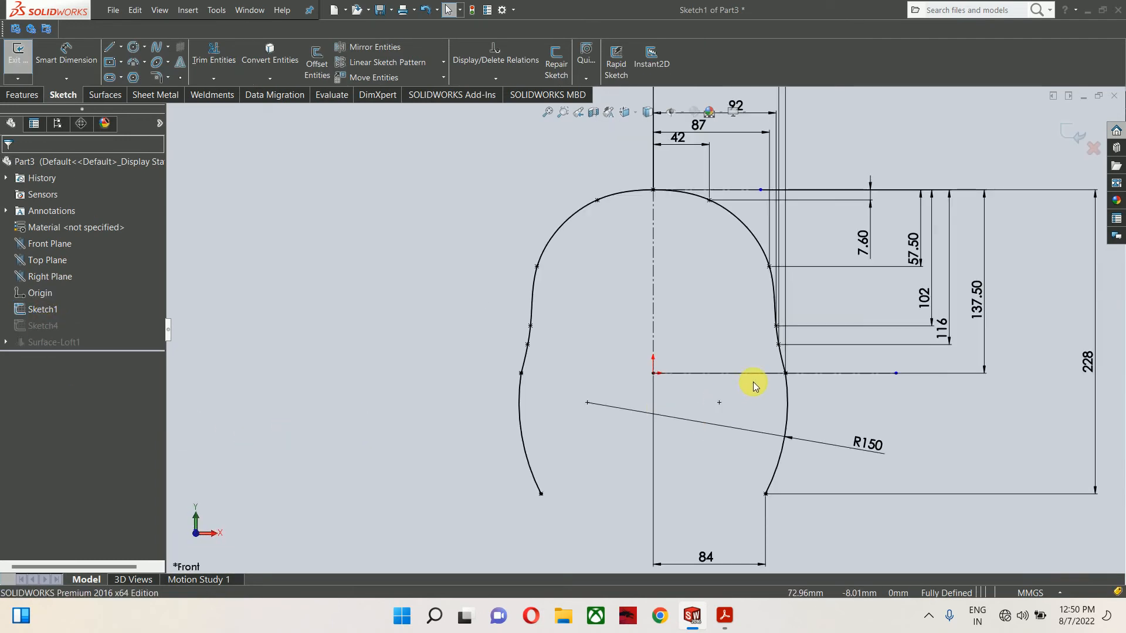
left_click(781, 374)
left_click(786, 388)
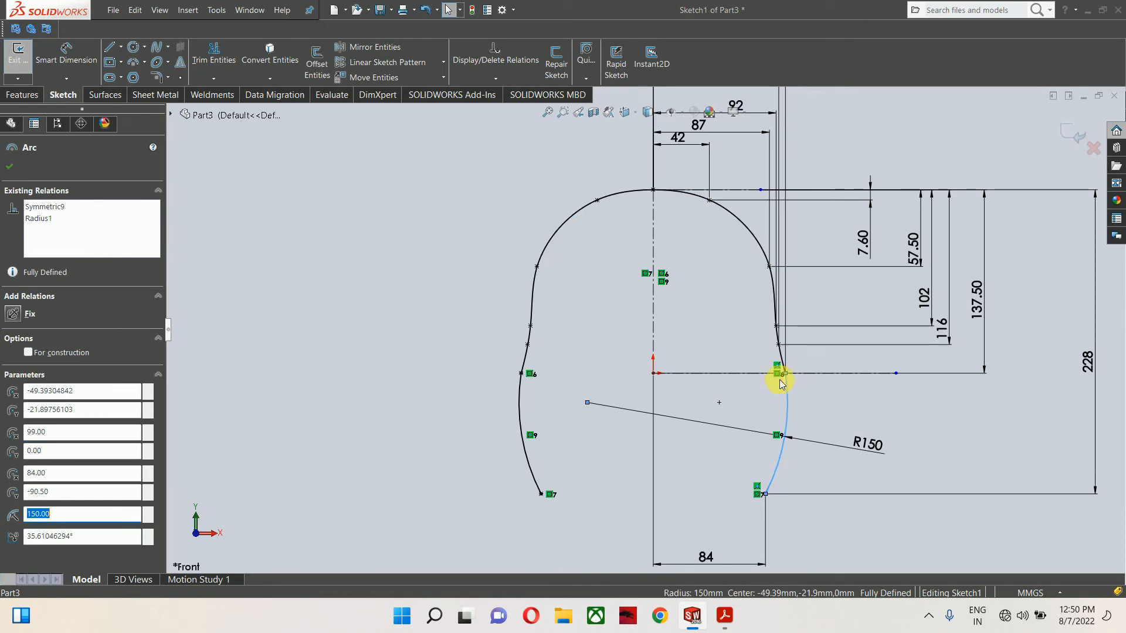
scroll(779, 369, "down", 3)
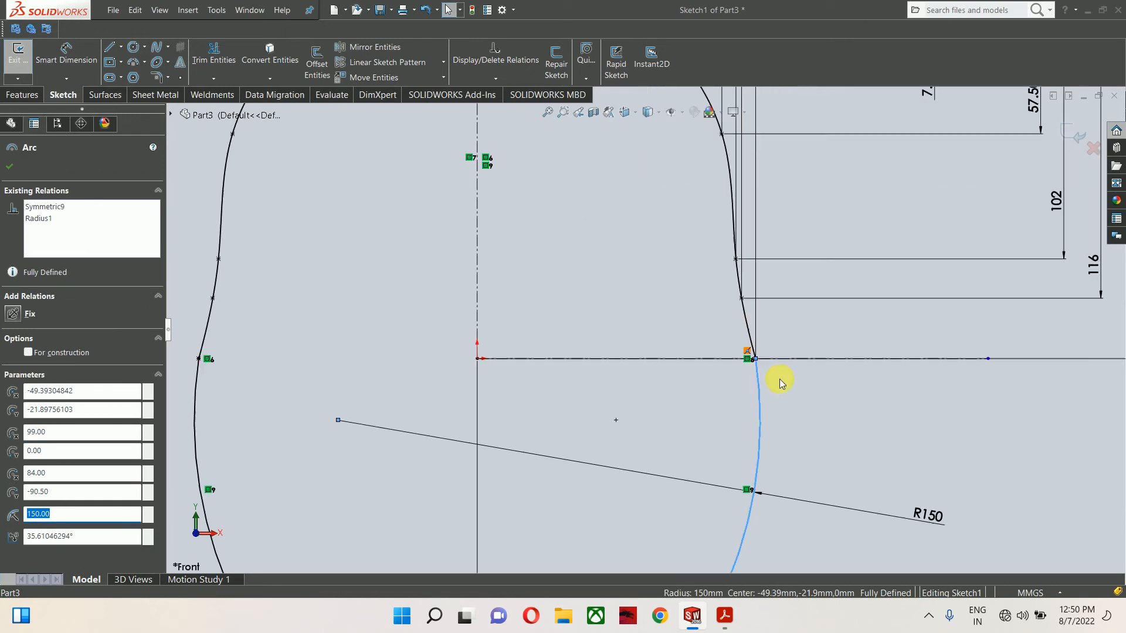
left_click(747, 326, "ctrl")
left_click(778, 275)
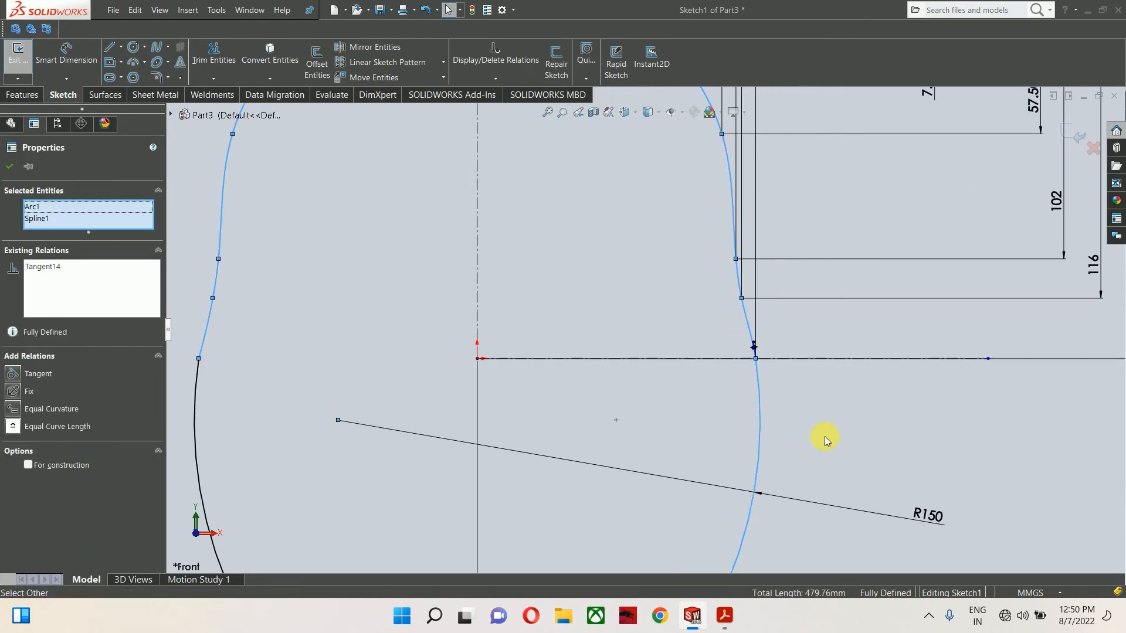
left_click(825, 439)
- Add a tangent relation between the left arc and the spline in Sketch1, and exit the sketch
scroll(703, 399, "up", 3)
scroll(509, 349, "down", 3)
left_click(302, 314)
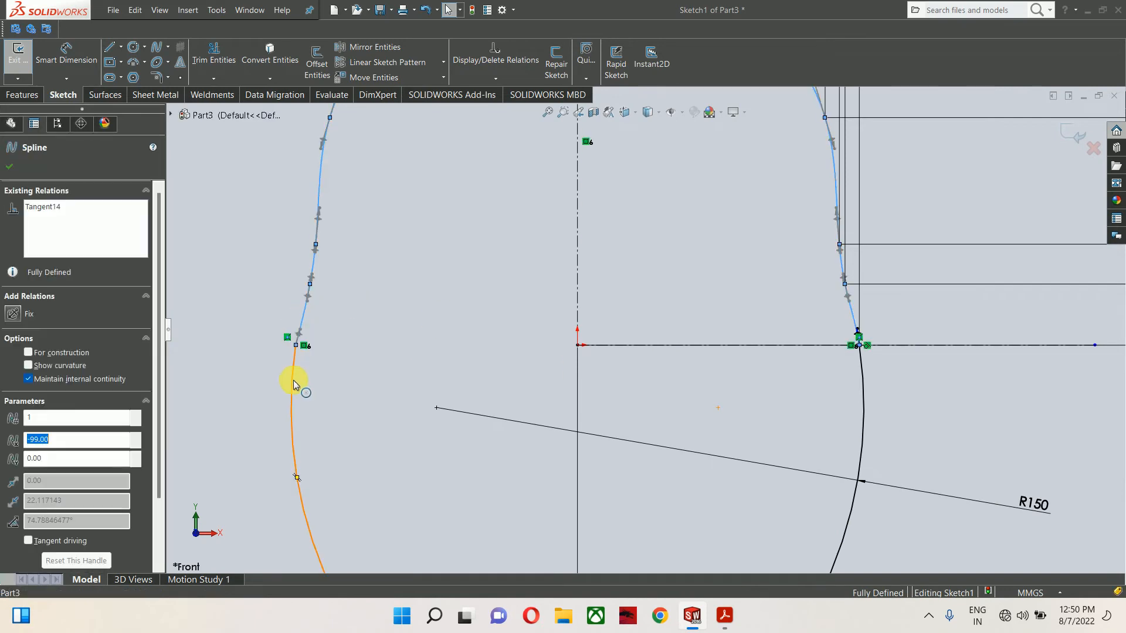
left_click(293, 380, "ctrl")
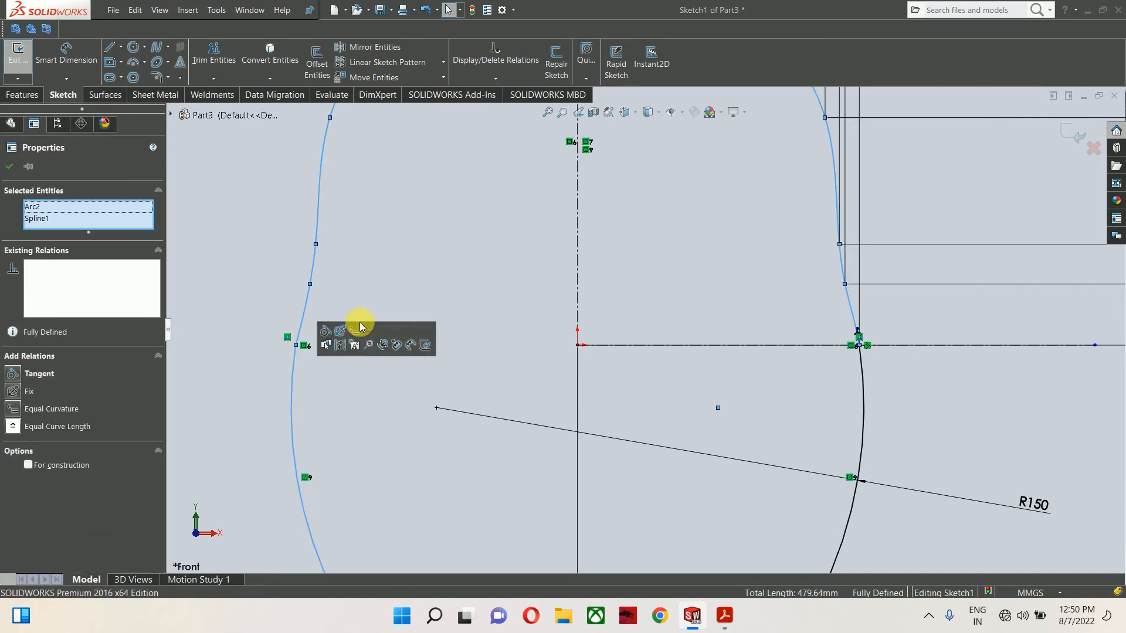
left_click(326, 331)
left_click(415, 248)
scroll(584, 280, "up", 3)
left_click(1074, 133)
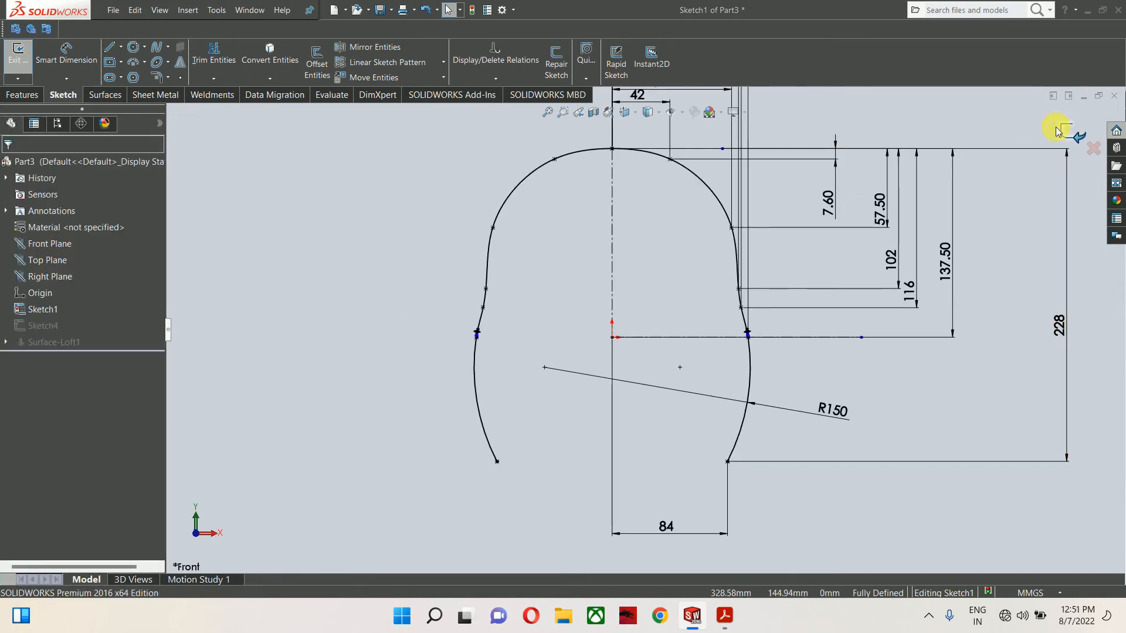
middle_click_drag(829, 347, 730, 425)
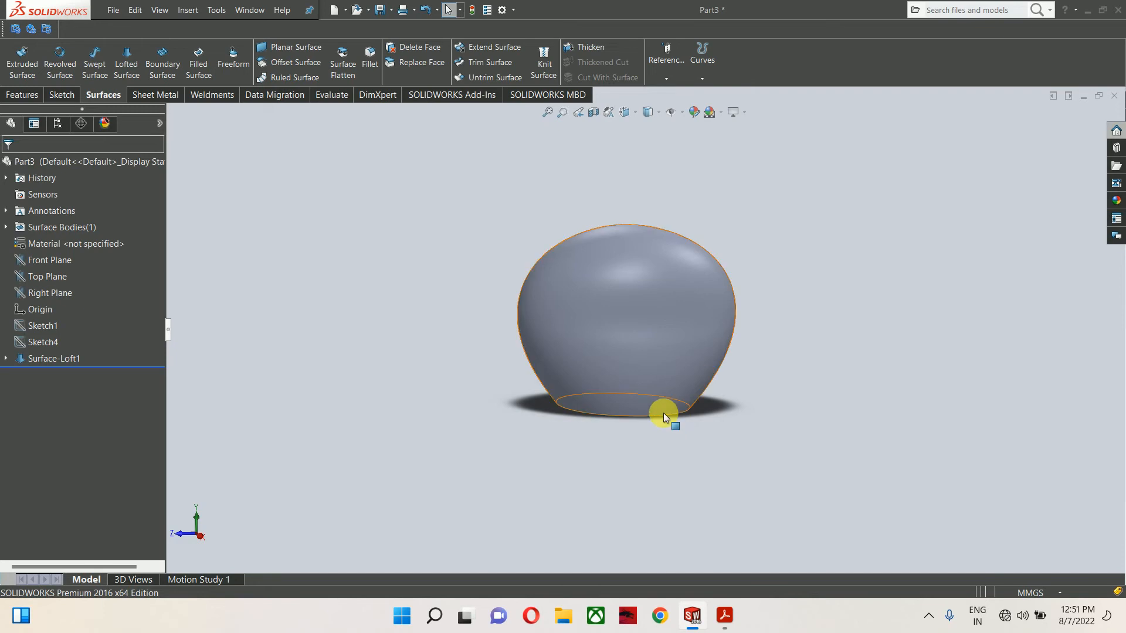
- Check the helmet drawing in the PDF and start a new sketch on the Right Plane
left_click(725, 616)
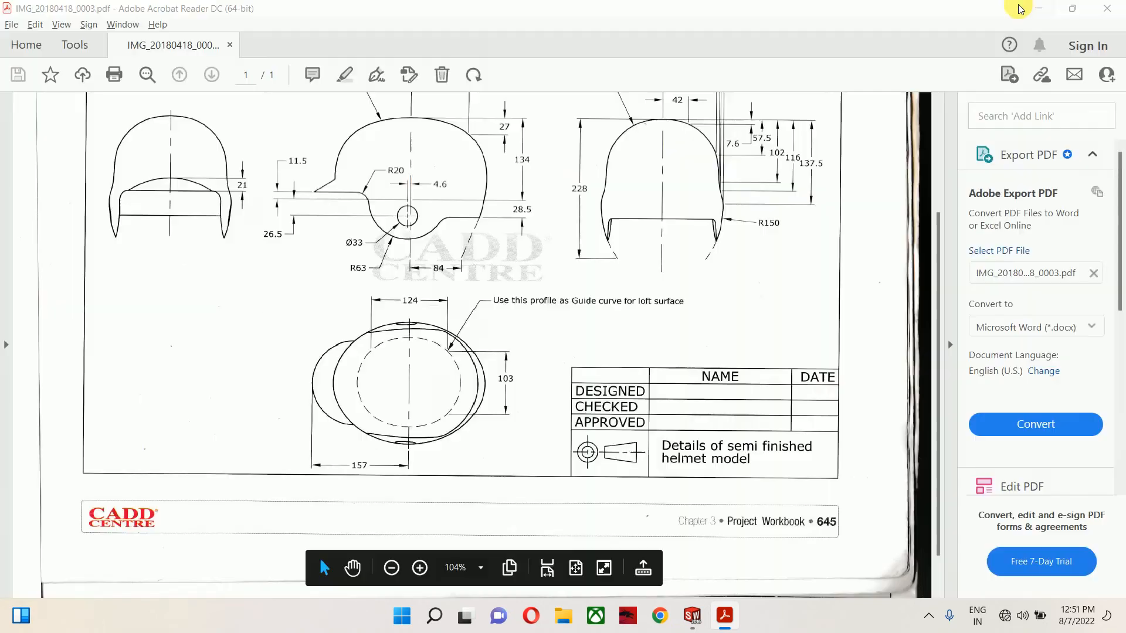
left_click(1036, 8)
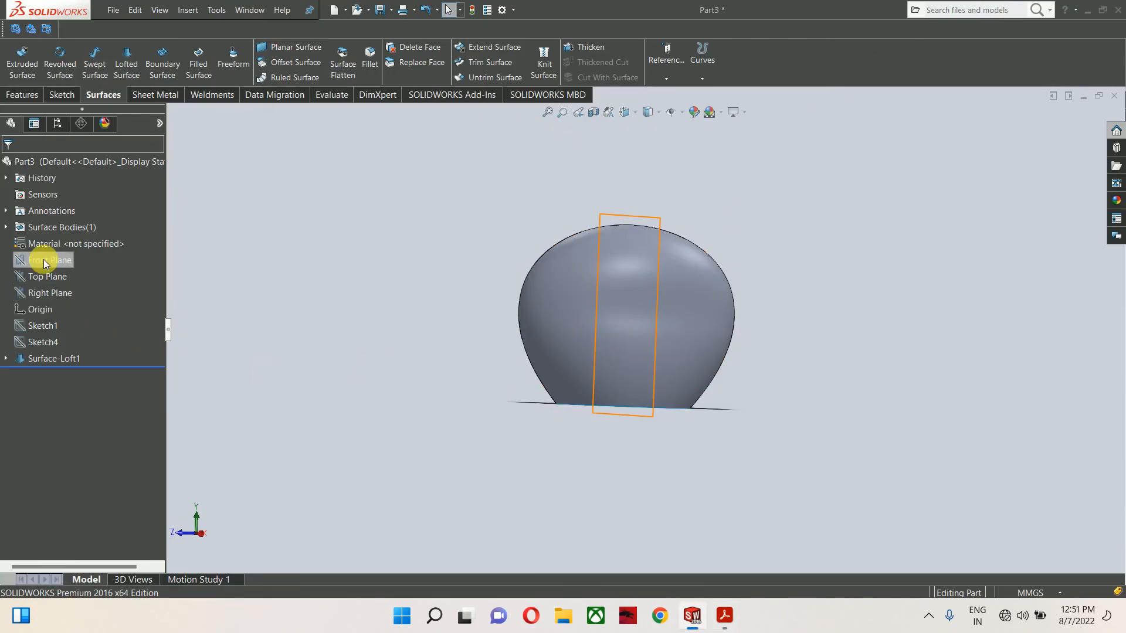
left_click(45, 293)
left_click(51, 277)
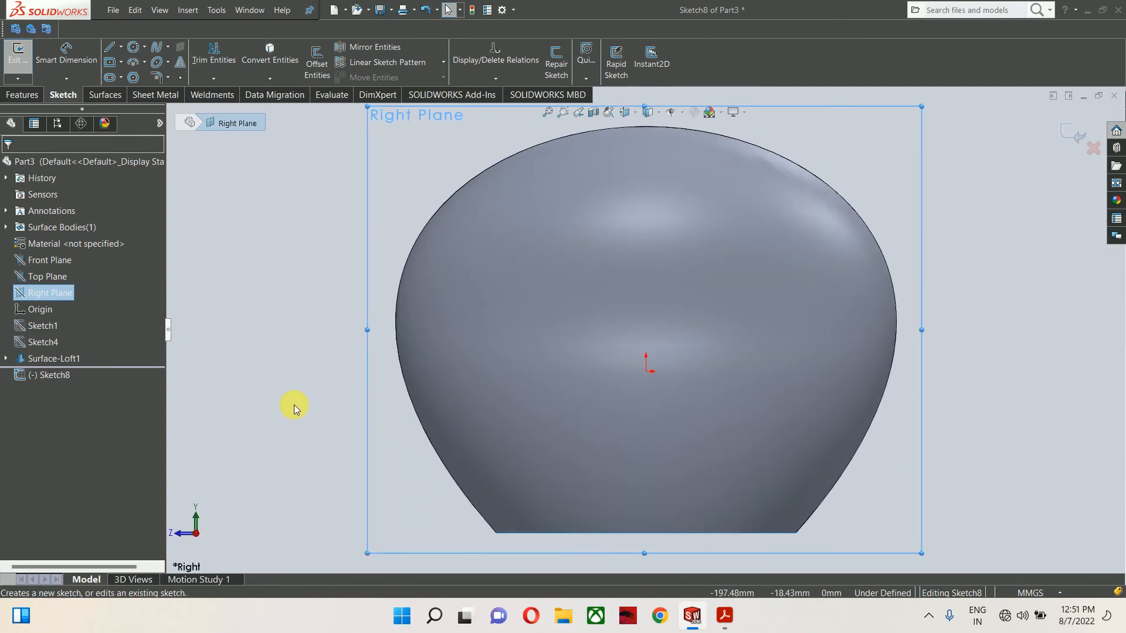
- Try to convert all of Sketch4 into the new Right Plane sketch
left_click(42, 342)
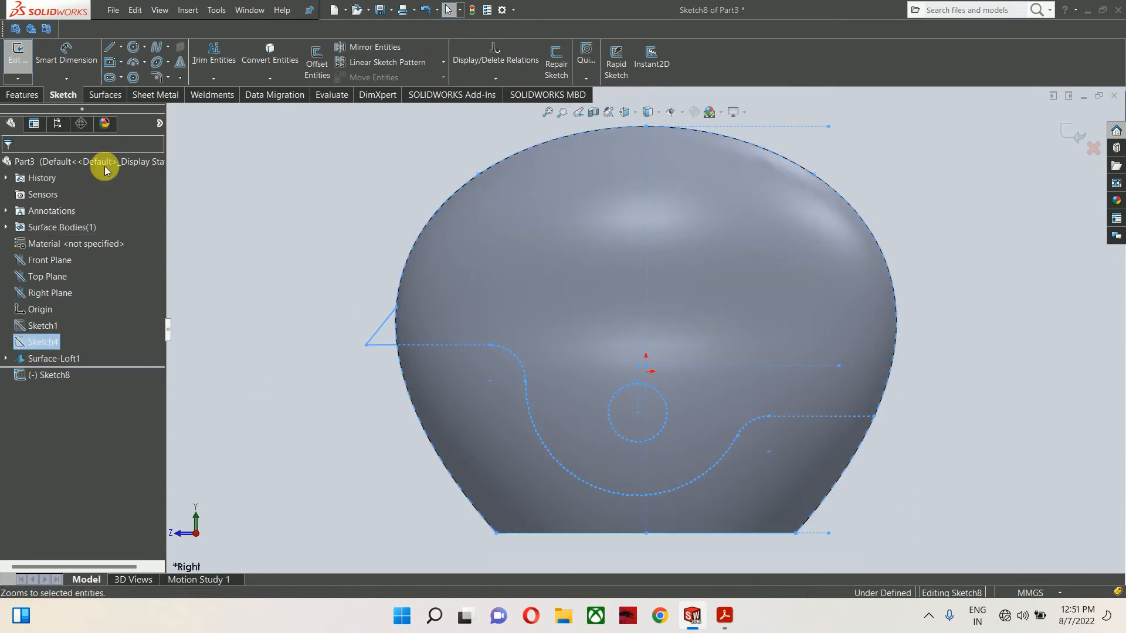
left_click(270, 53)
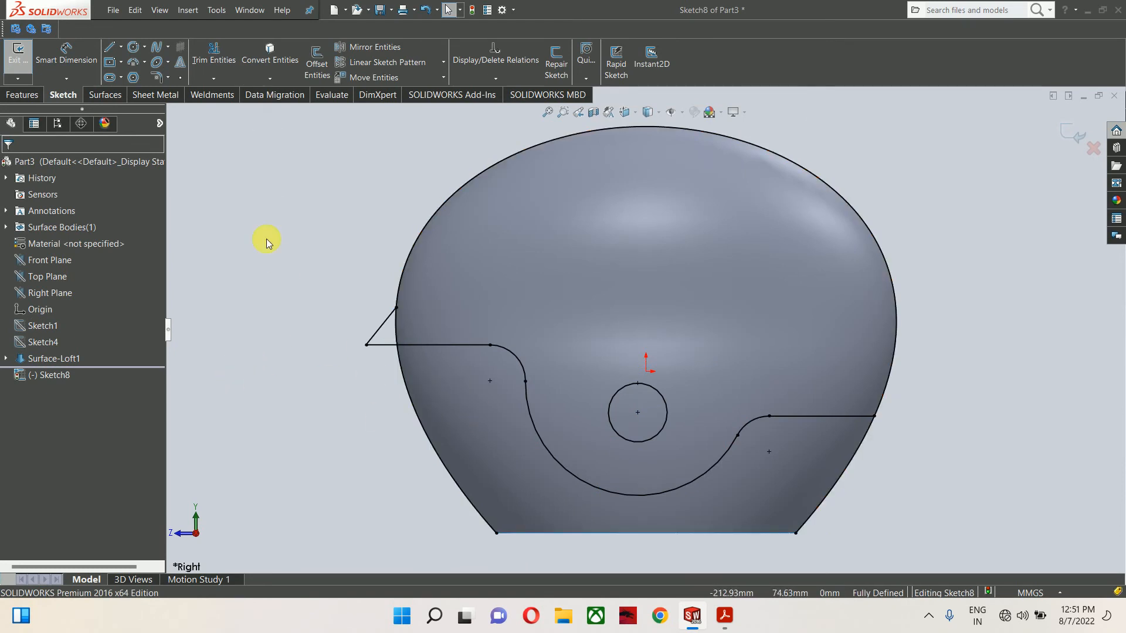
key("ctrl+z")
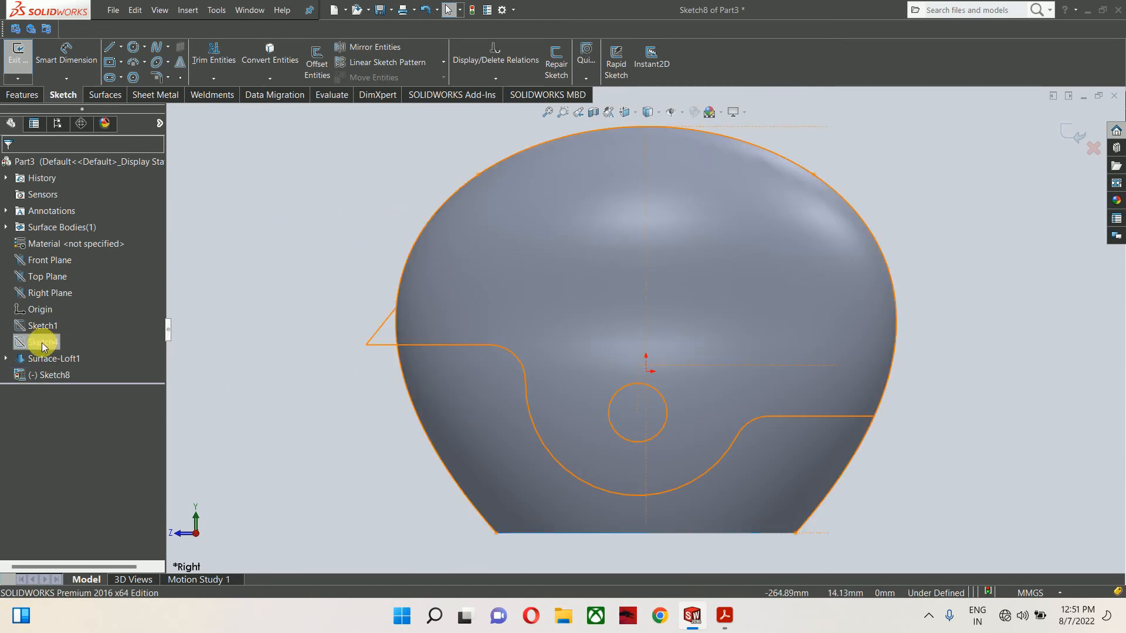
- Convert only Sketch4's lower edge lines and arcs and the ear-hole circle into the new sketch, and exit it
left_click(461, 343)
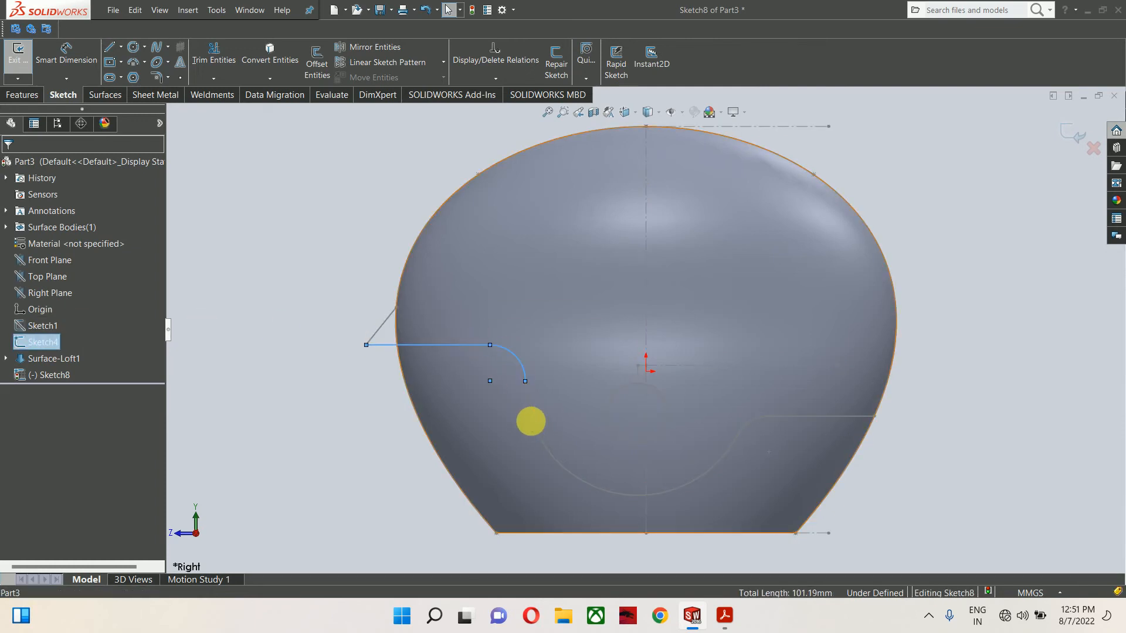
left_click(619, 398, "ctrl")
left_click(616, 392, "ctrl")
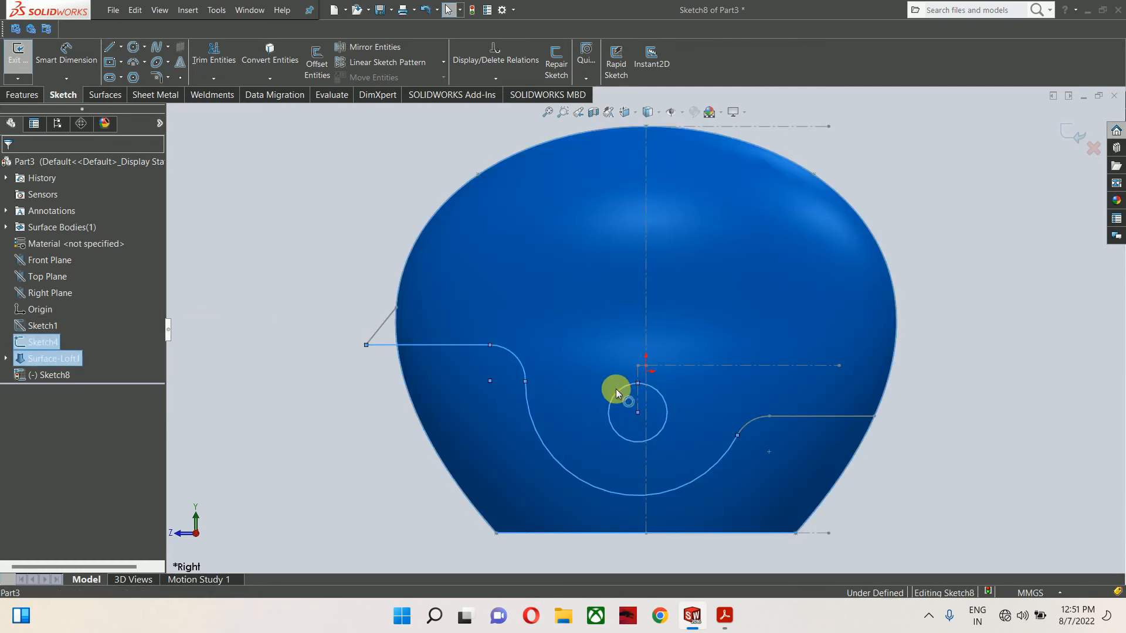
left_click(654, 405, "ctrl")
left_click(759, 420, "ctrl")
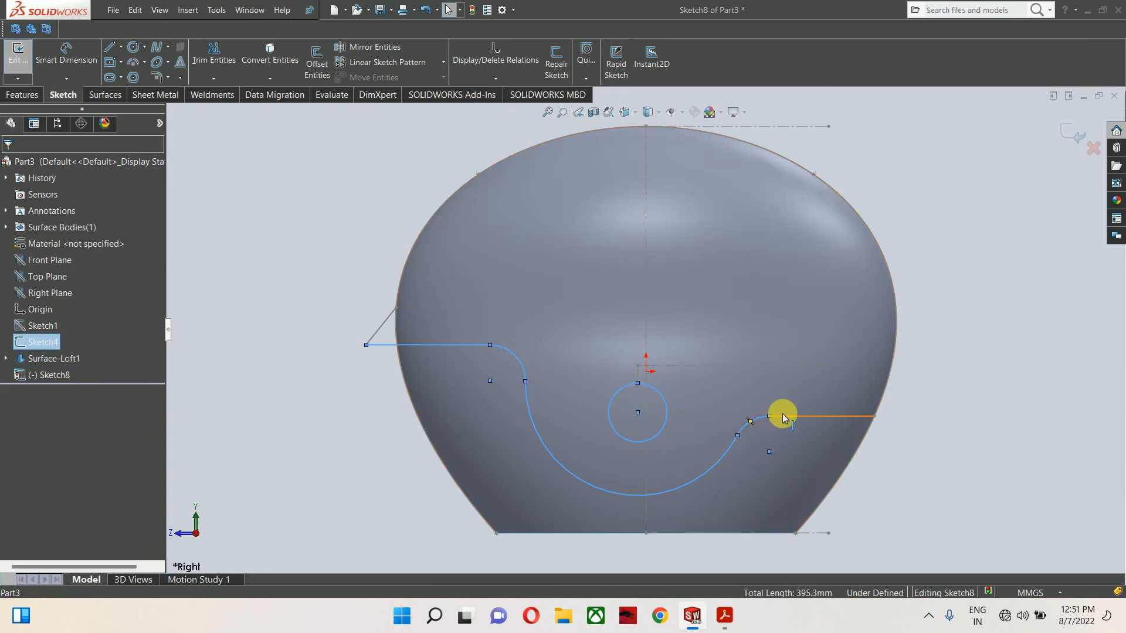
left_click(782, 414, "ctrl")
left_click(258, 53)
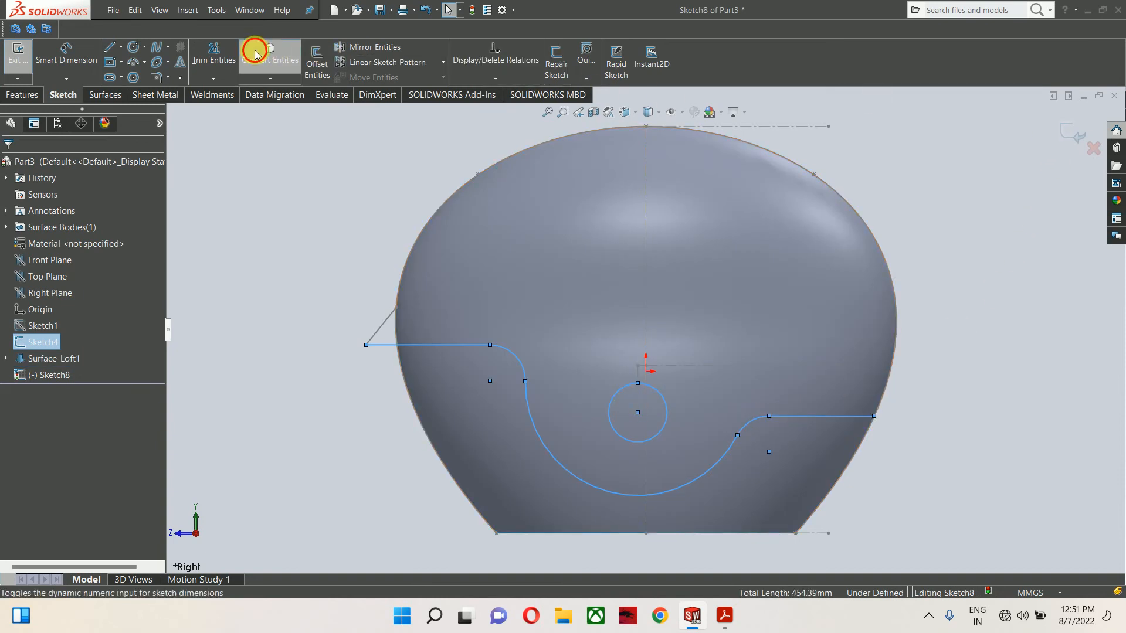
left_click(1071, 131)
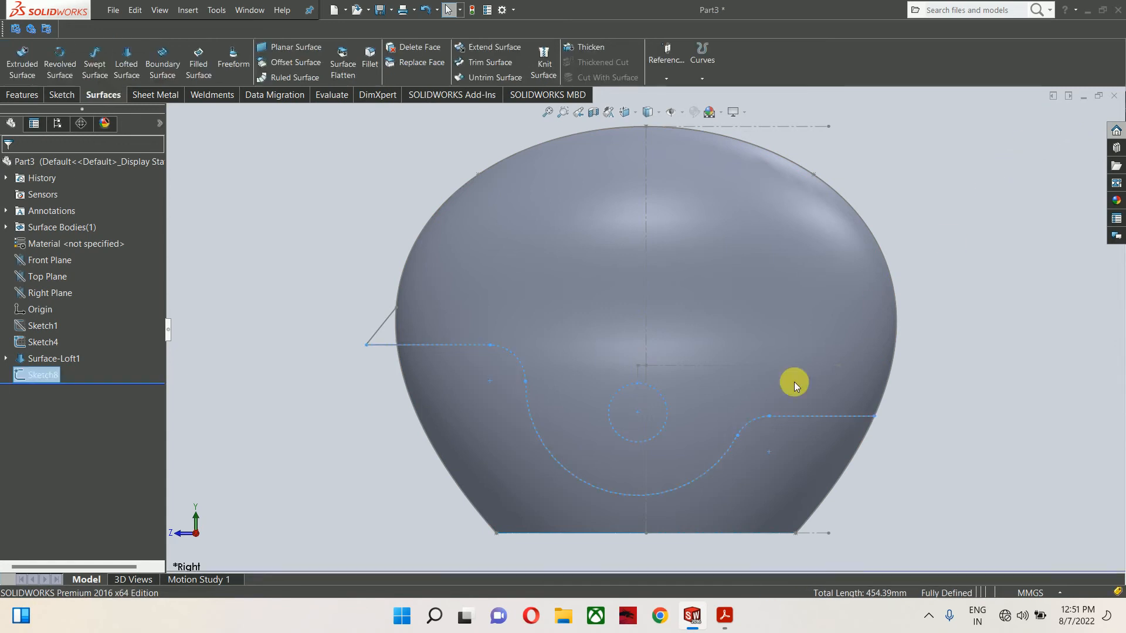
- Hide Sketch4
scroll(530, 425, "up", 3)
middle_click_drag(530, 424, 538, 463)
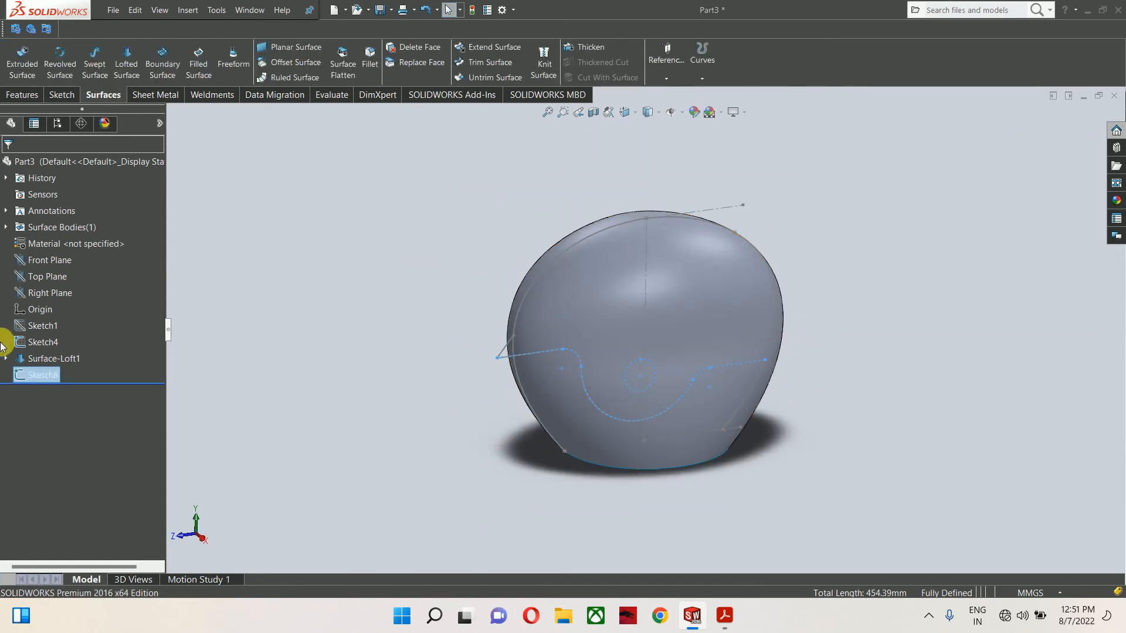
left_click(30, 342)
left_click(37, 324)
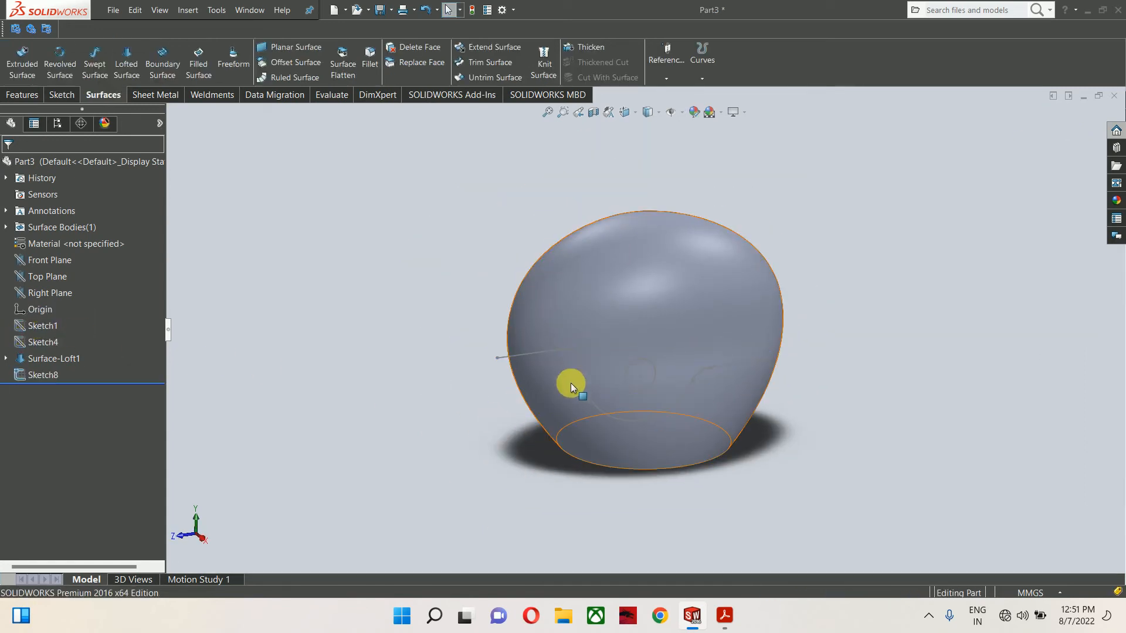
- Start a standard surface trim with Sketch8 as the trim tool, marking the lower part and the near ear hole for removal
left_click(40, 375)
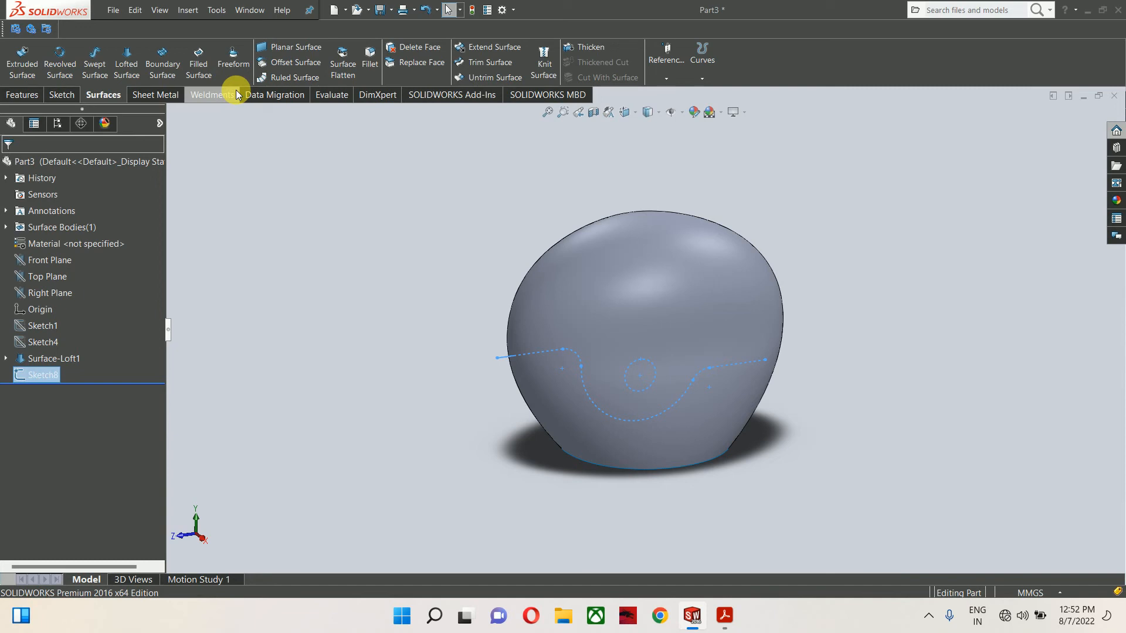
left_click(490, 63)
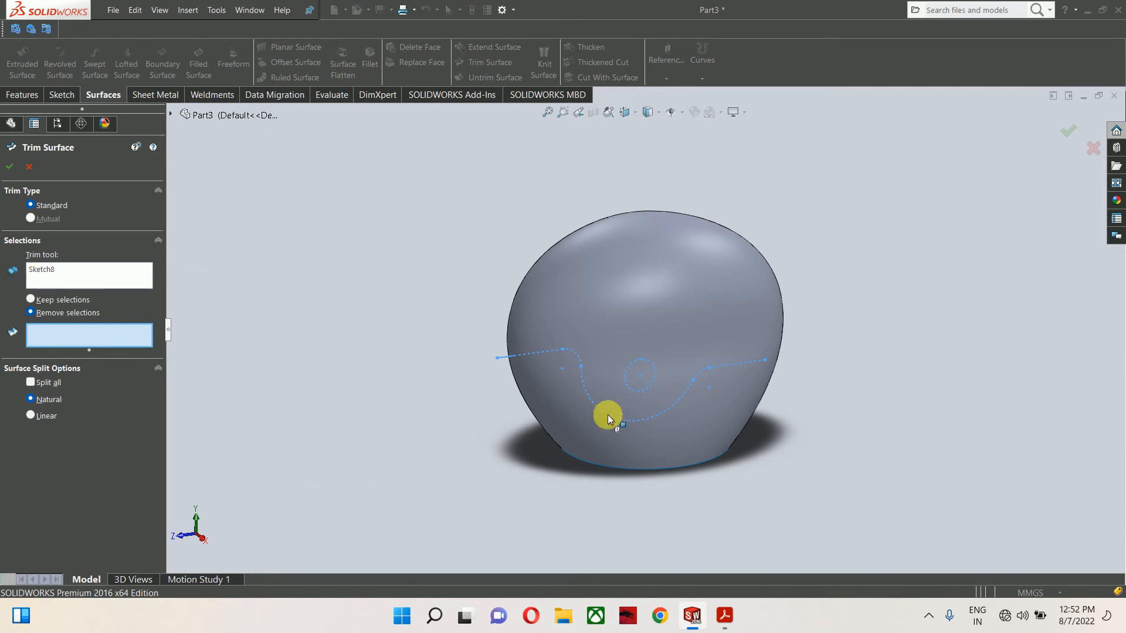
scroll(608, 414, "down", 2)
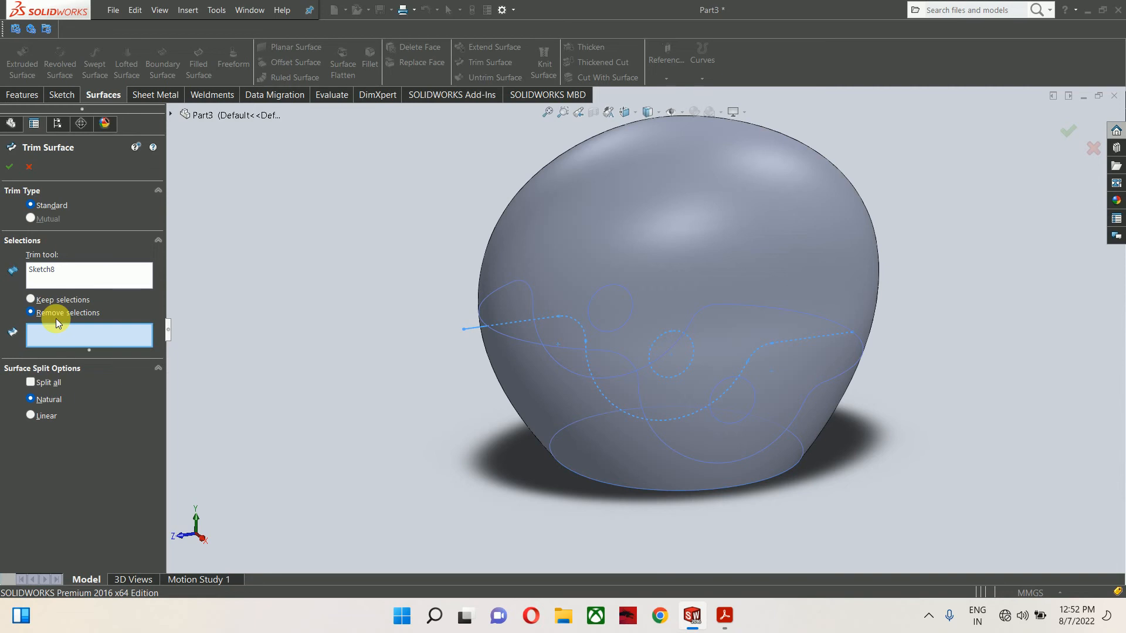
left_click(614, 464)
scroll(734, 410, "down", 2)
left_click(691, 389)
- Mark the ear hole on the opposite side for removal and apply the surface trim
scroll(692, 393, "up", 3)
middle_click_drag(545, 384, 799, 453)
scroll(610, 294, "down", 3)
left_click(610, 295)
scroll(668, 332, "up", 3)
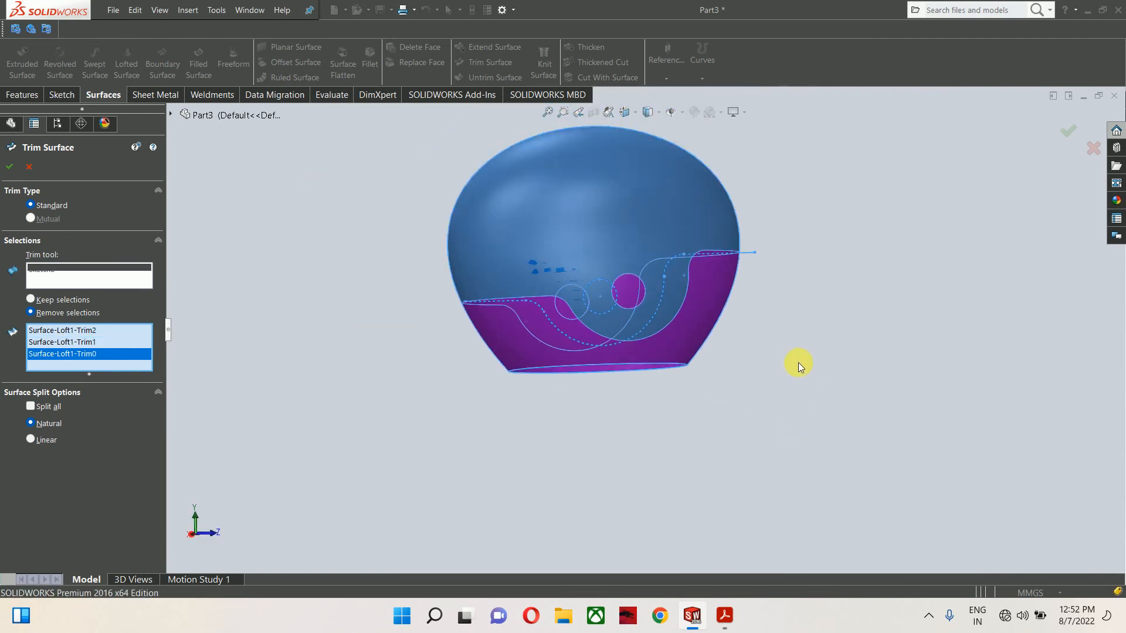
middle_click_drag(797, 364, 687, 440)
left_click(9, 167)
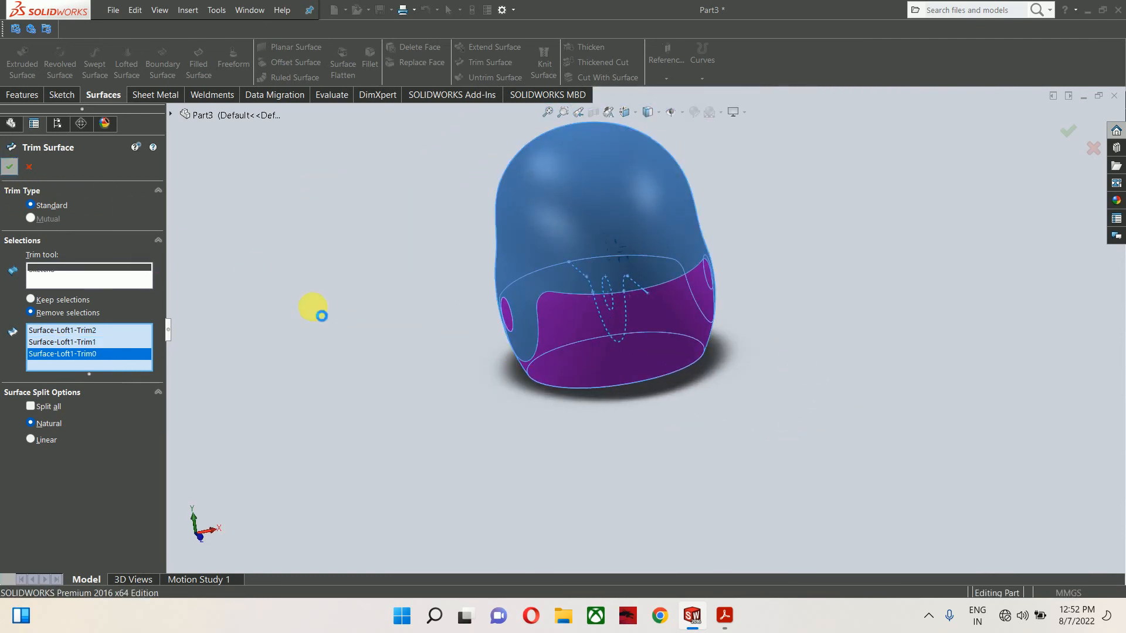
middle_click_drag(368, 310, 608, 307)
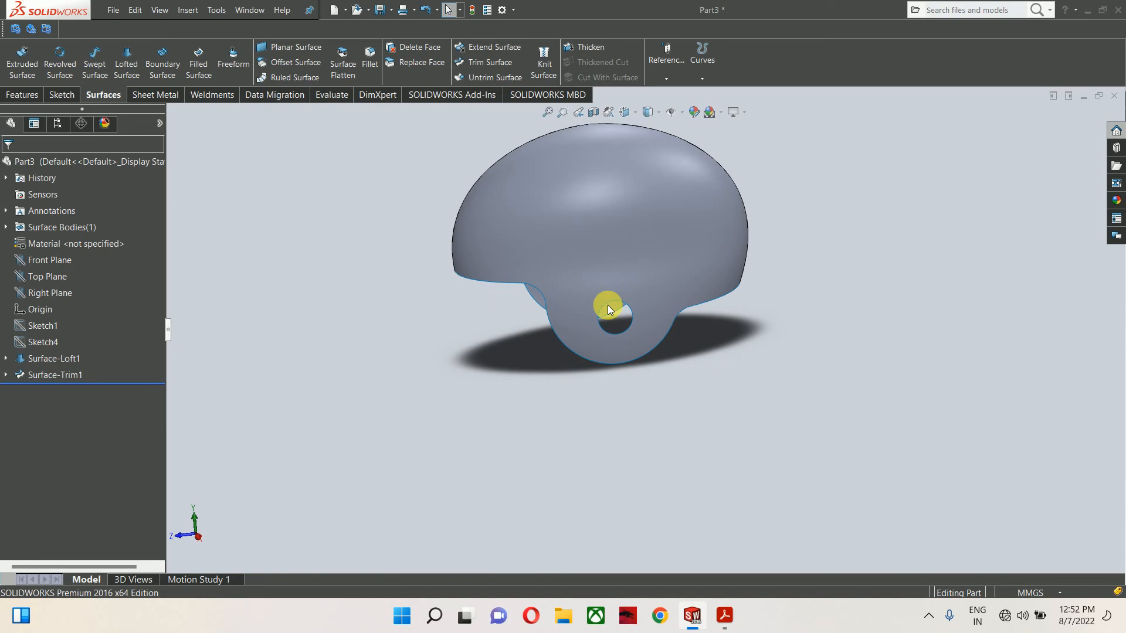
- Check the visor dimensions in the PDF drawing and return to the helmet model in SOLIDWORKS
left_click(726, 614)
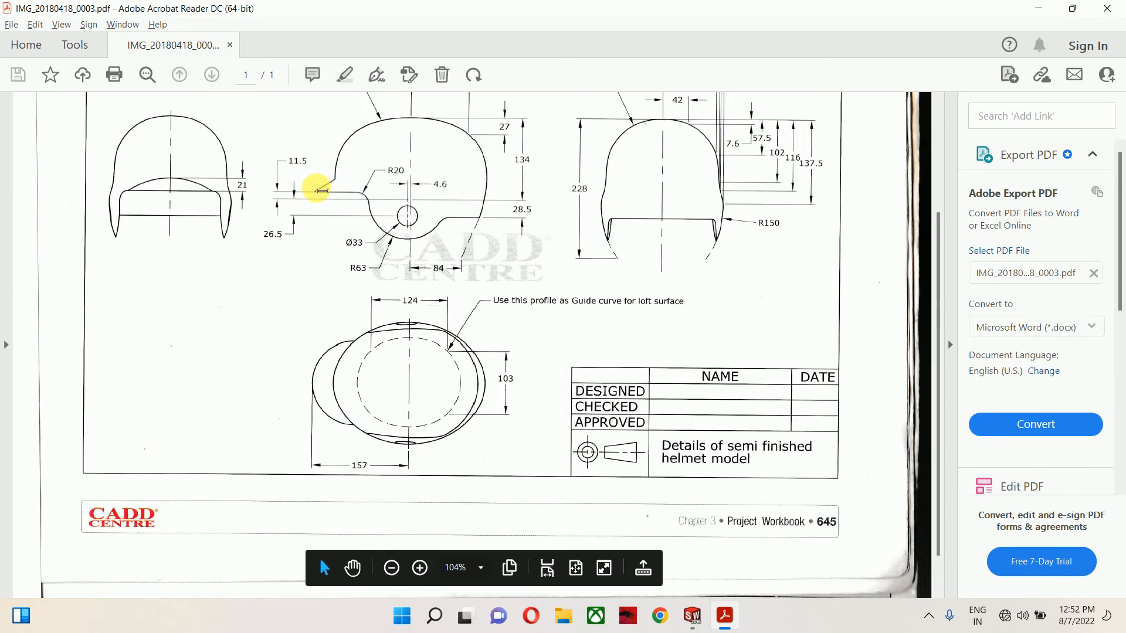
left_click(1036, 8)
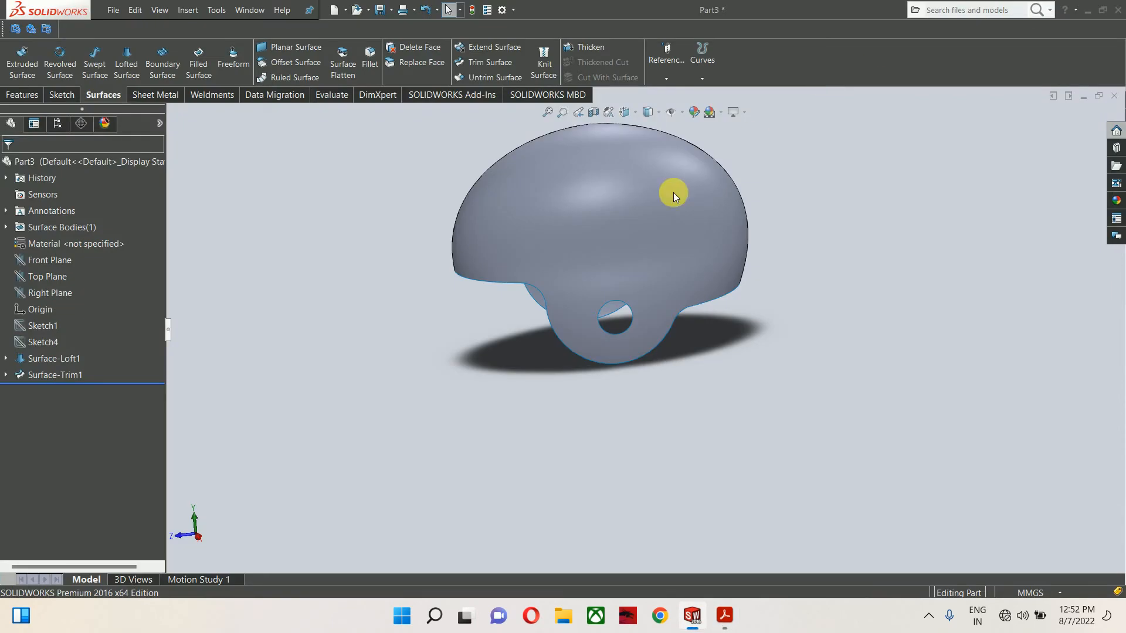
left_click(41, 276)
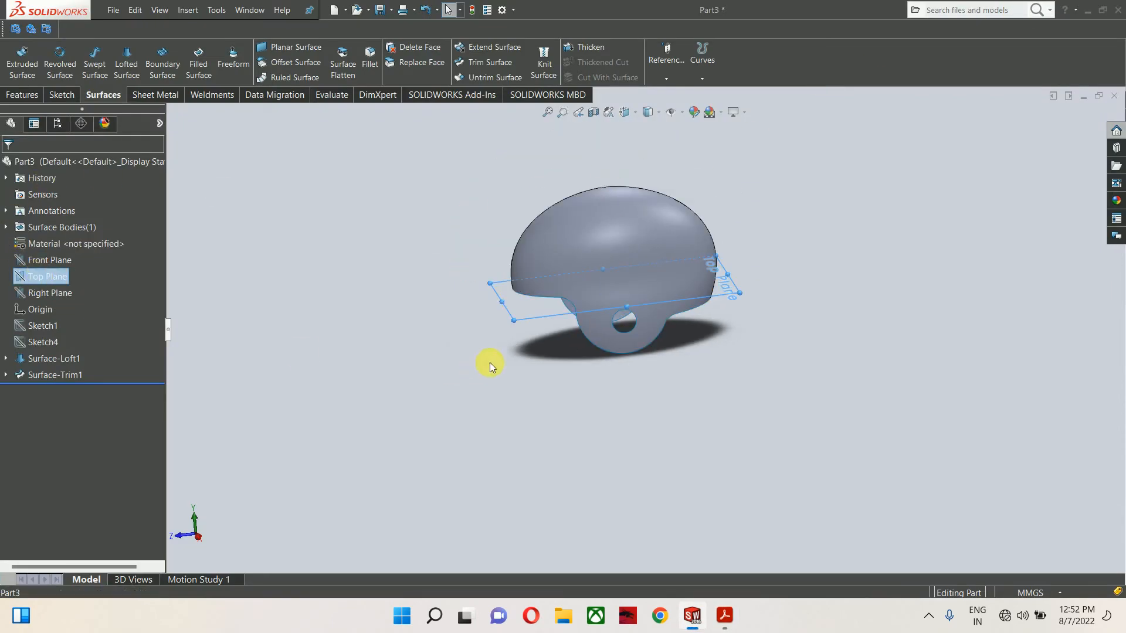
middle_click_drag(490, 364, 571, 389)
scroll(588, 369, "down", 7)
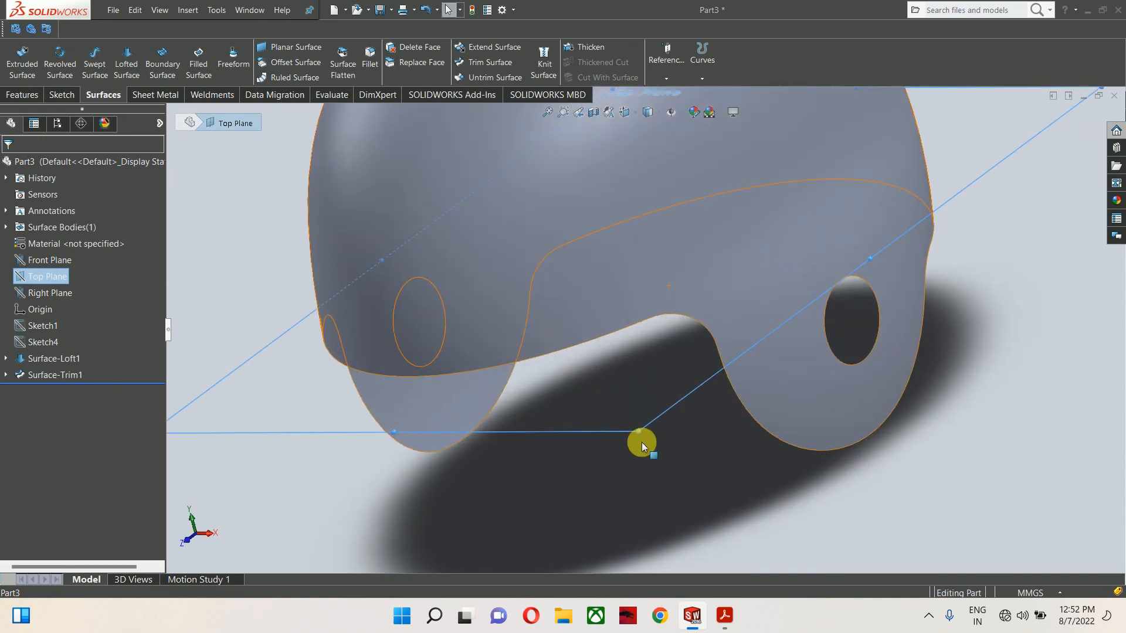
left_click_drag(638, 437, 664, 335, "ctrl")
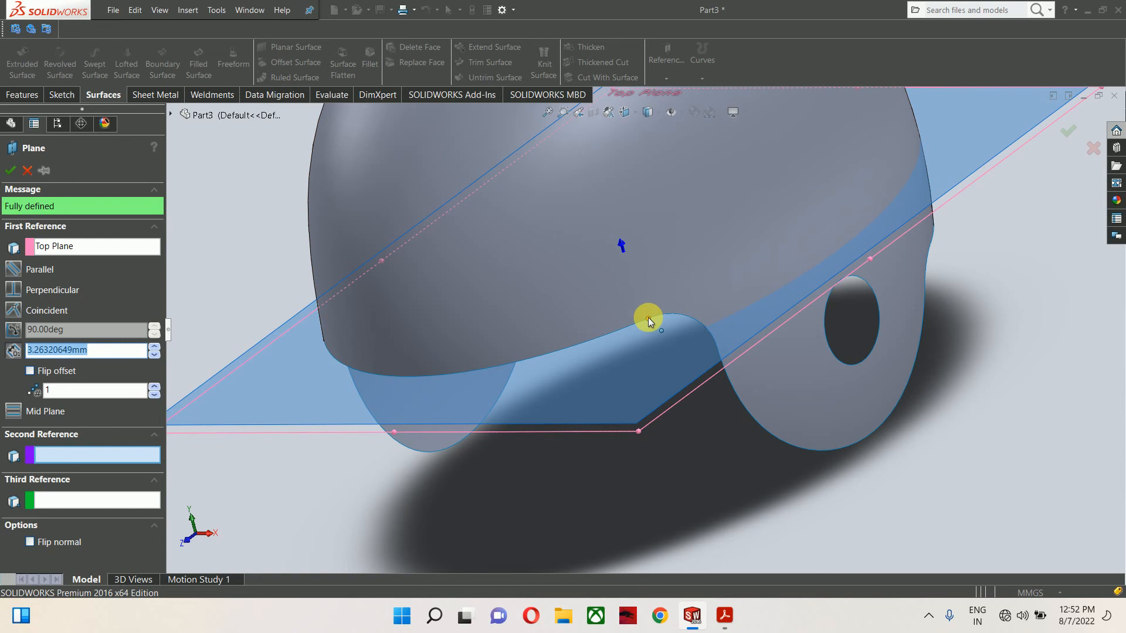
left_click(648, 318)
scroll(663, 343, "up", 5)
scroll(725, 311, "up", 3)
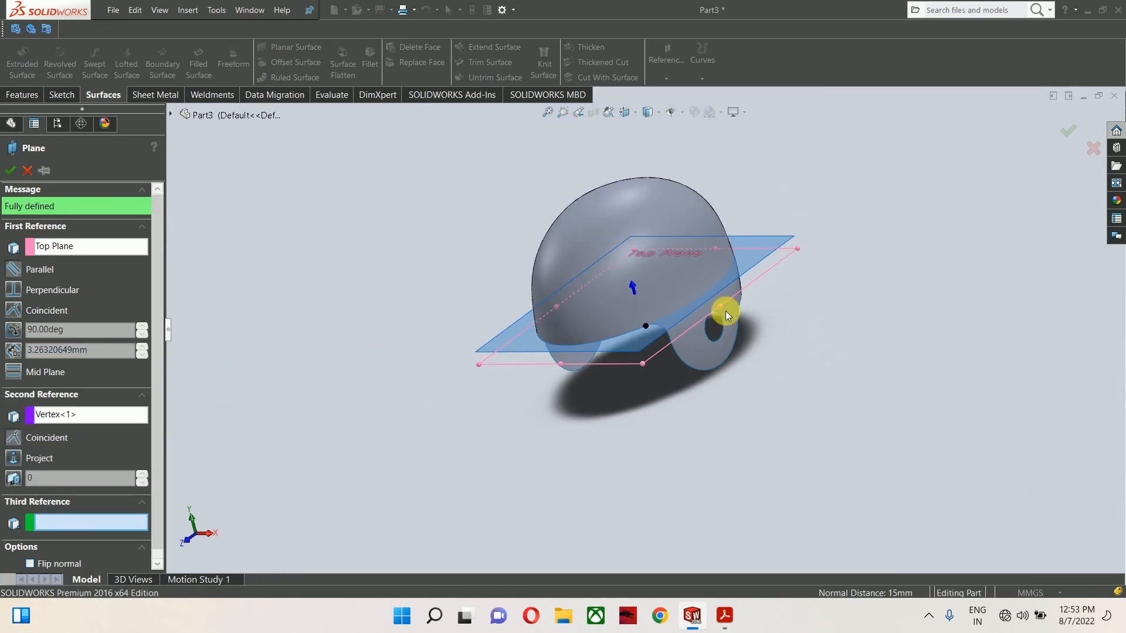
scroll(674, 337, "down", 5)
scroll(630, 355, "down", 3)
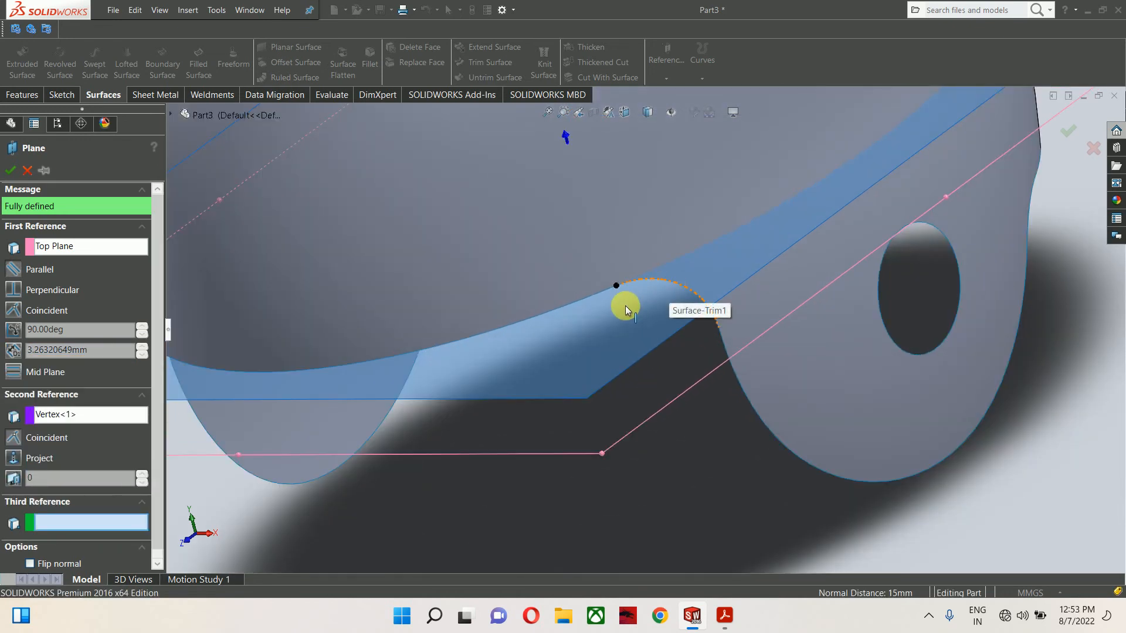
key("Escape")
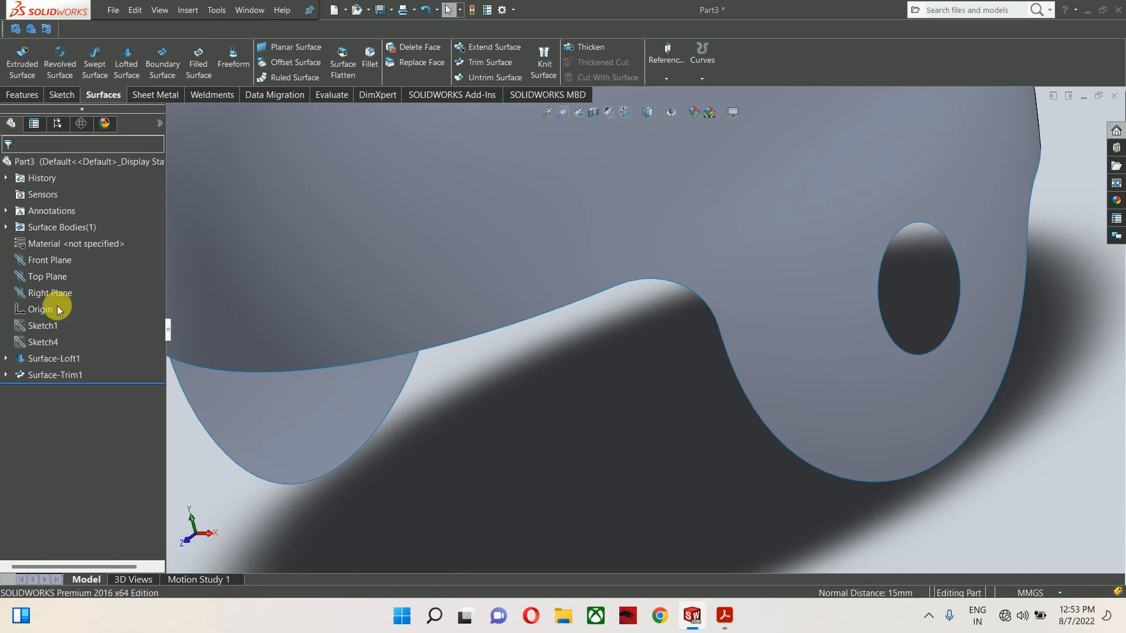
- Create a reference plane parallel to the Top Plane through the vertex where the helmet's front lower edge meets the ear-flap arc
left_click(26, 278)
left_click_drag(597, 454, 598, 435, "ctrl")
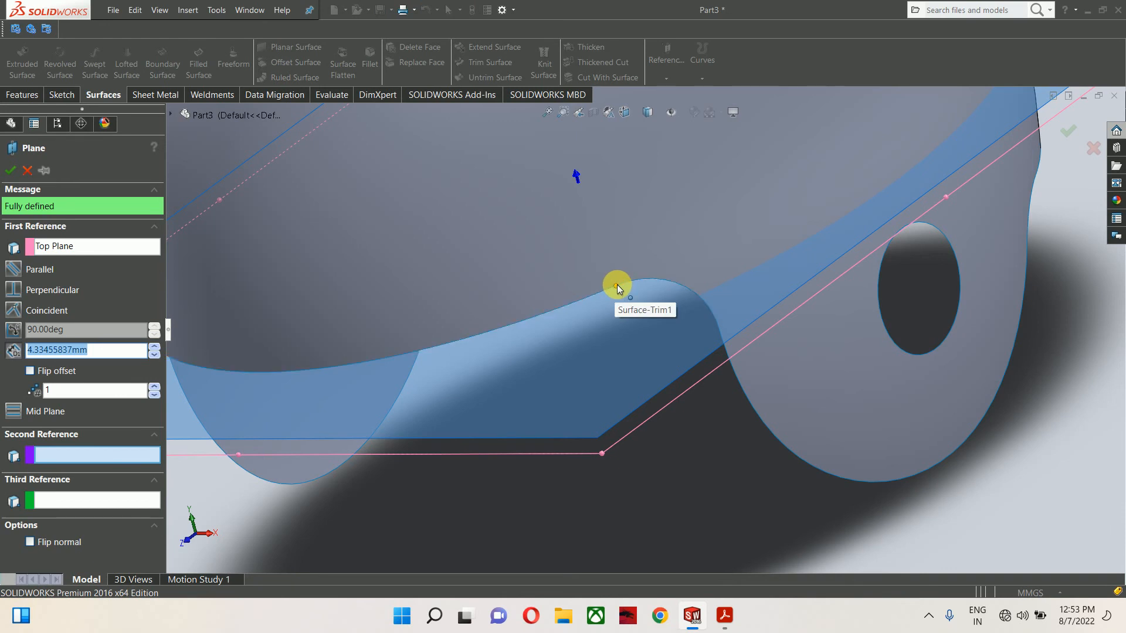
left_click(616, 285)
scroll(614, 286, "up", 5)
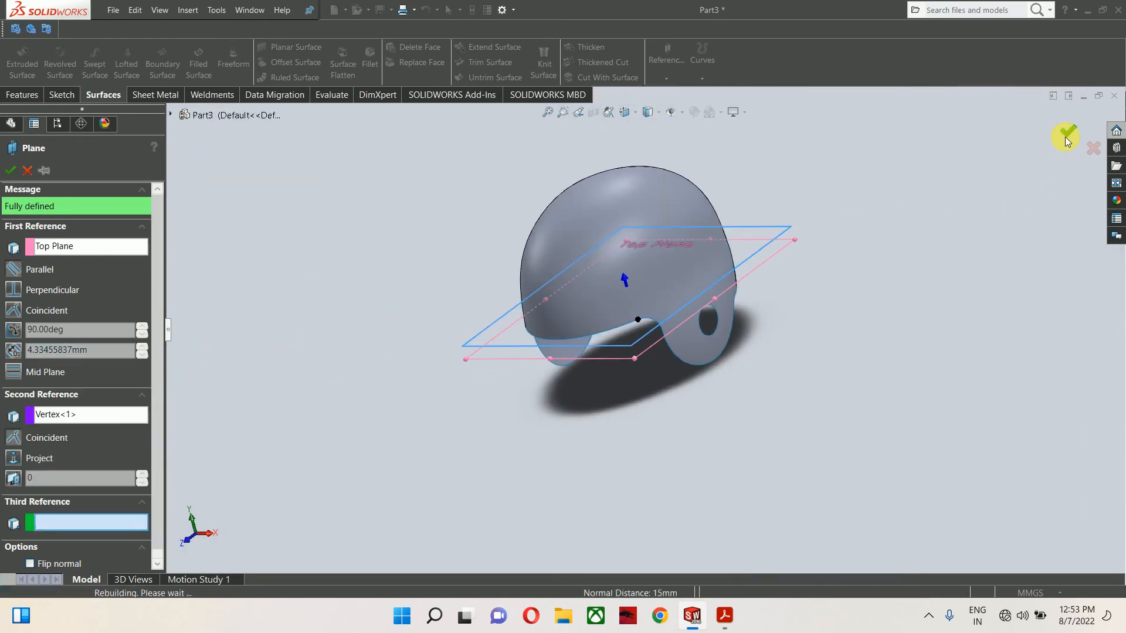
left_click(1068, 130)
- Sketch a three-point spline on the new plane, bulging past the helmet's front, with its ends on the lower edge about 75 mm either side of centre
left_click(771, 233)
left_click(802, 202)
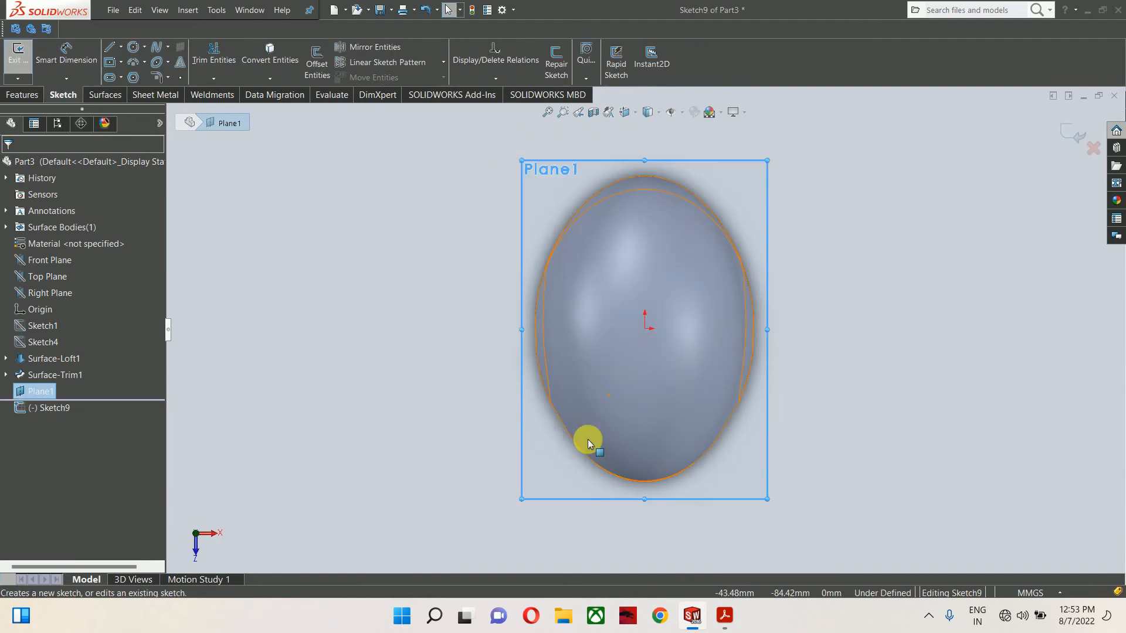
left_click(156, 47)
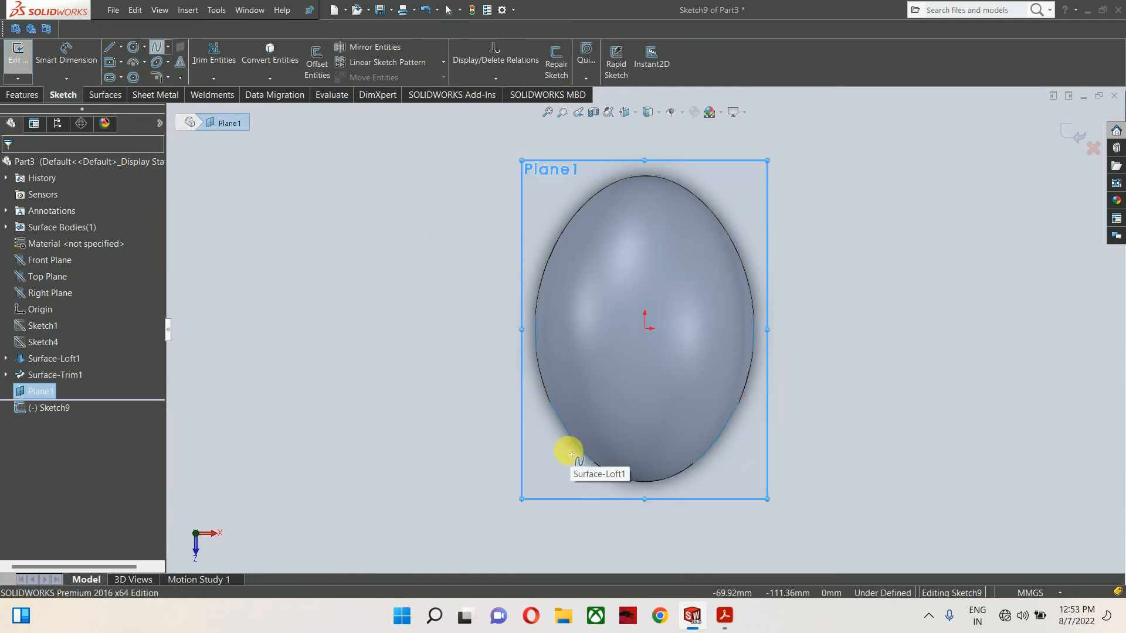
left_click(564, 425)
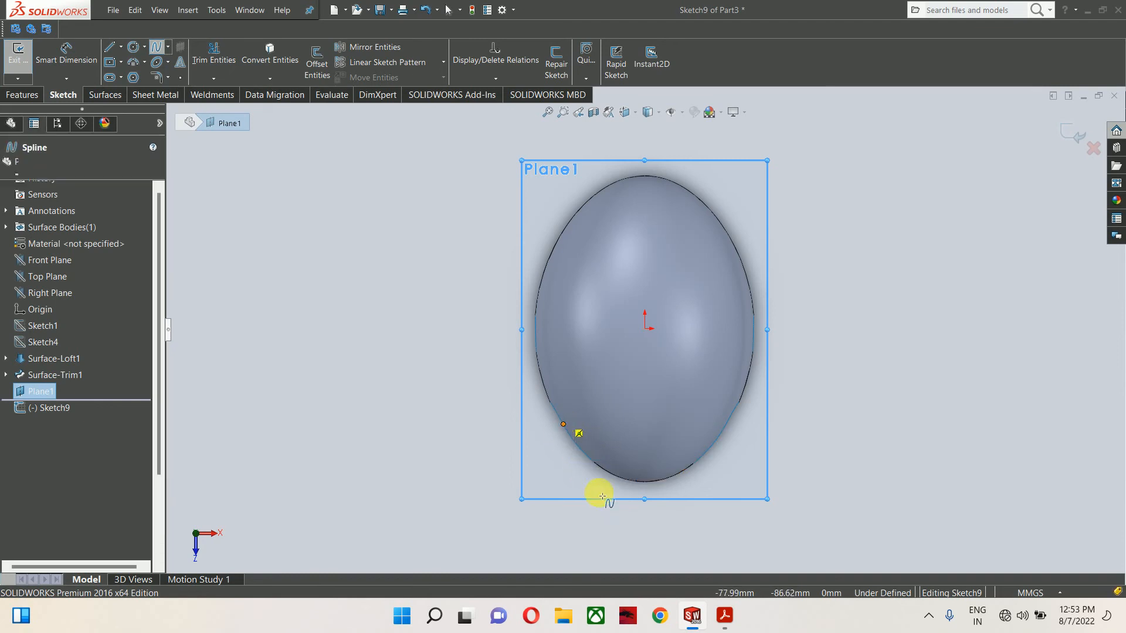
left_click(645, 539)
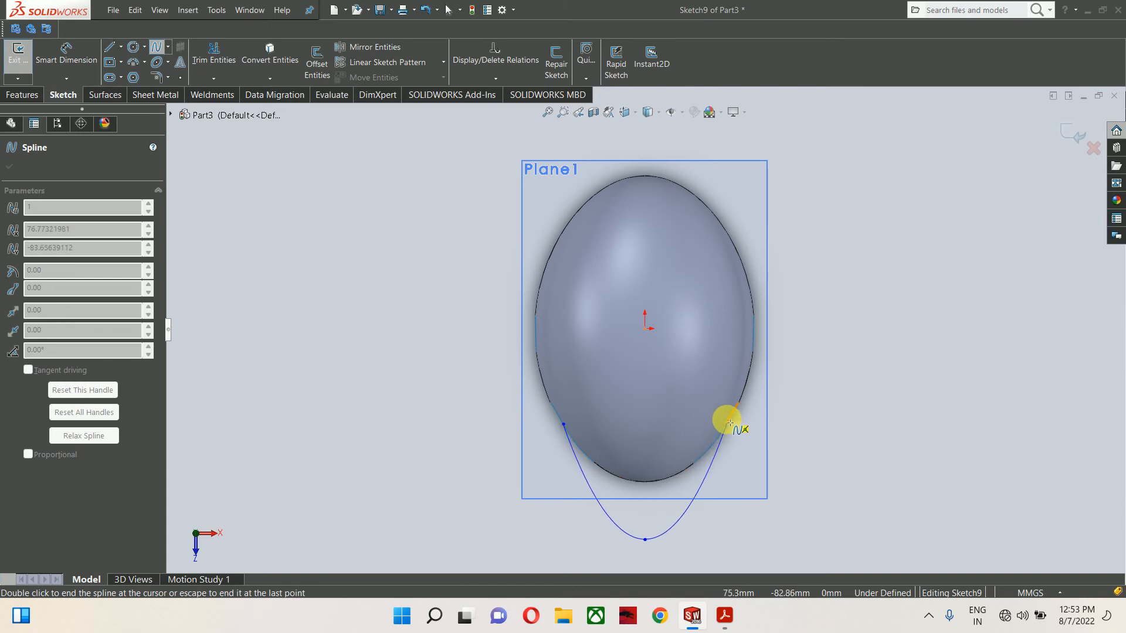
double_click(725, 424)
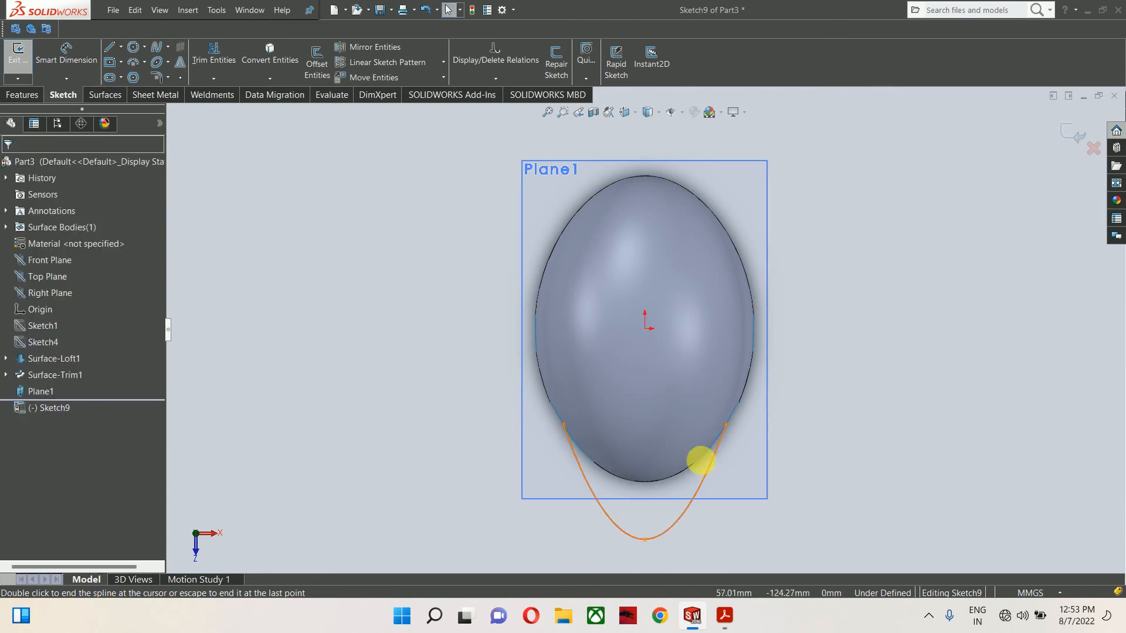
- Draw a vertical centerline about 193 mm long from the origin to the spline's front point
left_click(121, 47)
left_click(121, 63)
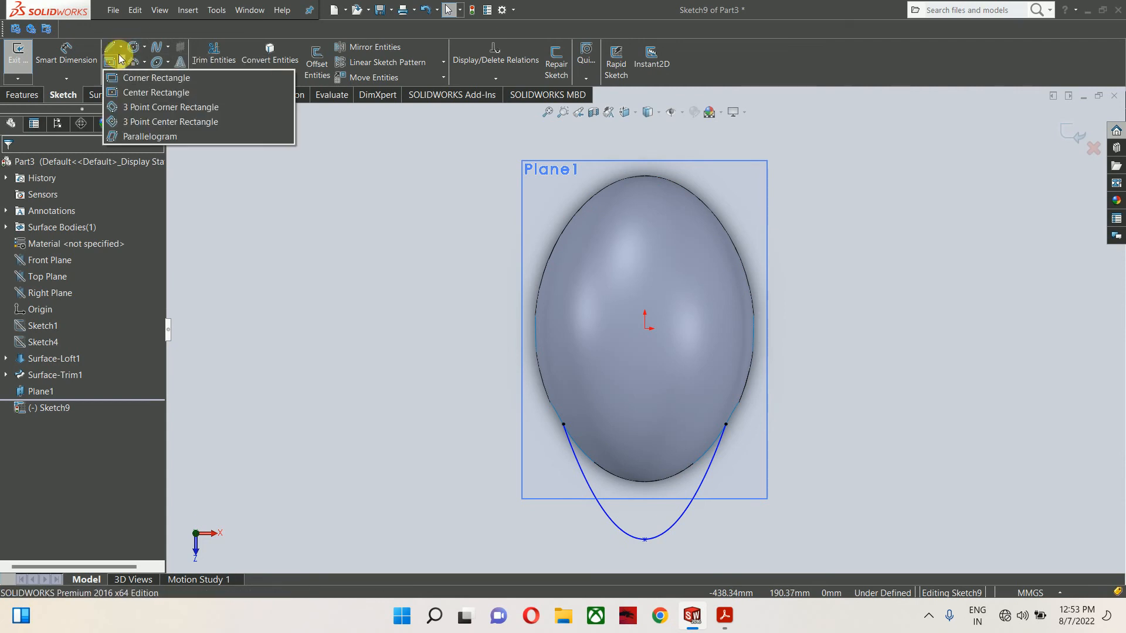
left_click(121, 47)
left_click(129, 76)
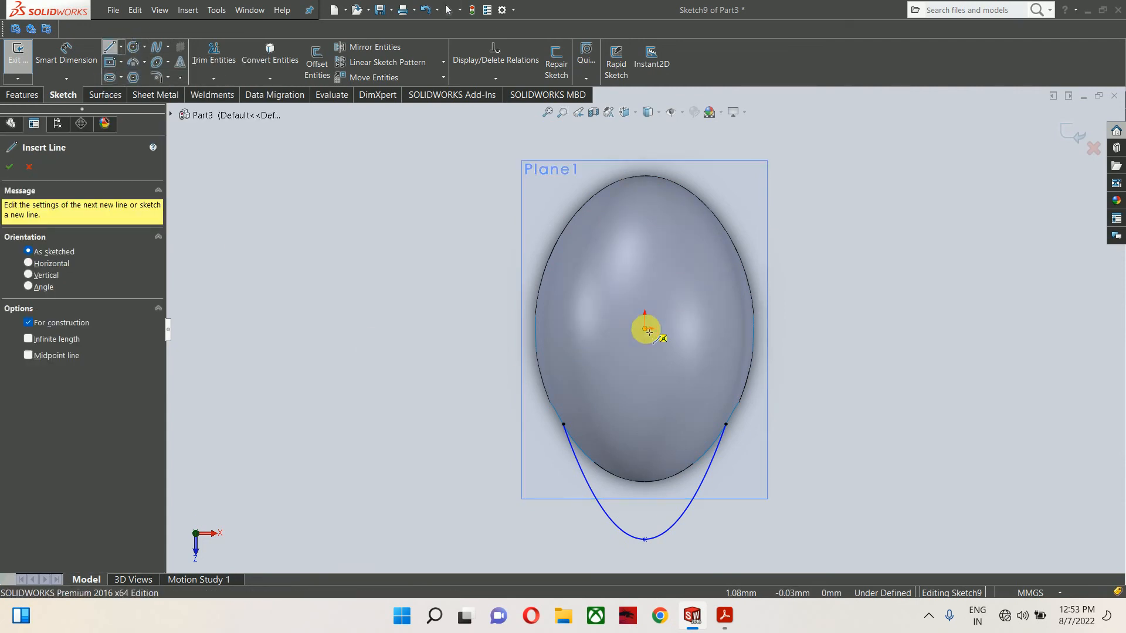
left_click(648, 331)
left_click(645, 539)
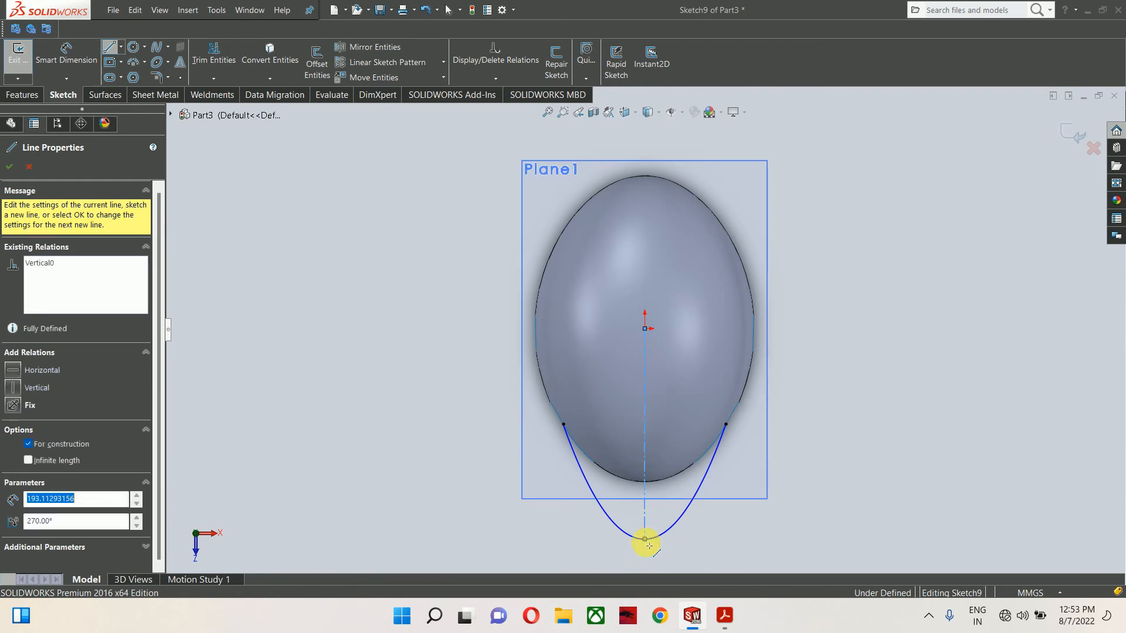
key("Escape")
- Dimension the centerline's length and set it to 157 mm
right_click_drag(815, 481, 719, 329)
left_click(643, 457)
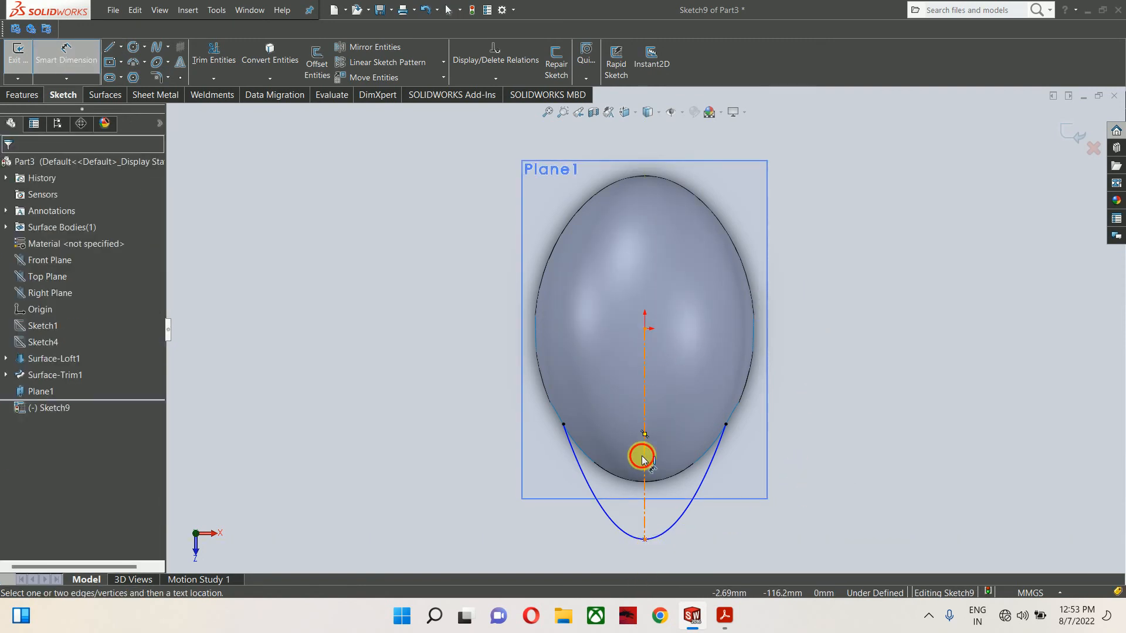
left_click(468, 447)
type("15")
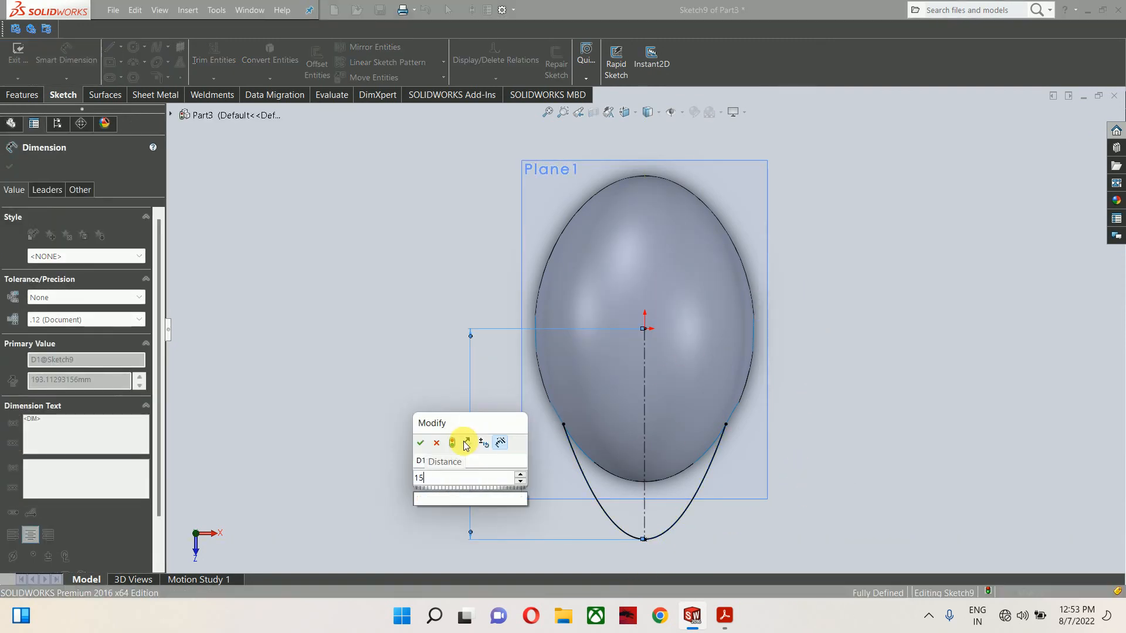
type("7")
key("Return")
key("Escape")
- Reshape the visor spline into a rounder curve, make both end tangent handles vertical, and exit the sketch
scroll(616, 510, "down", 4)
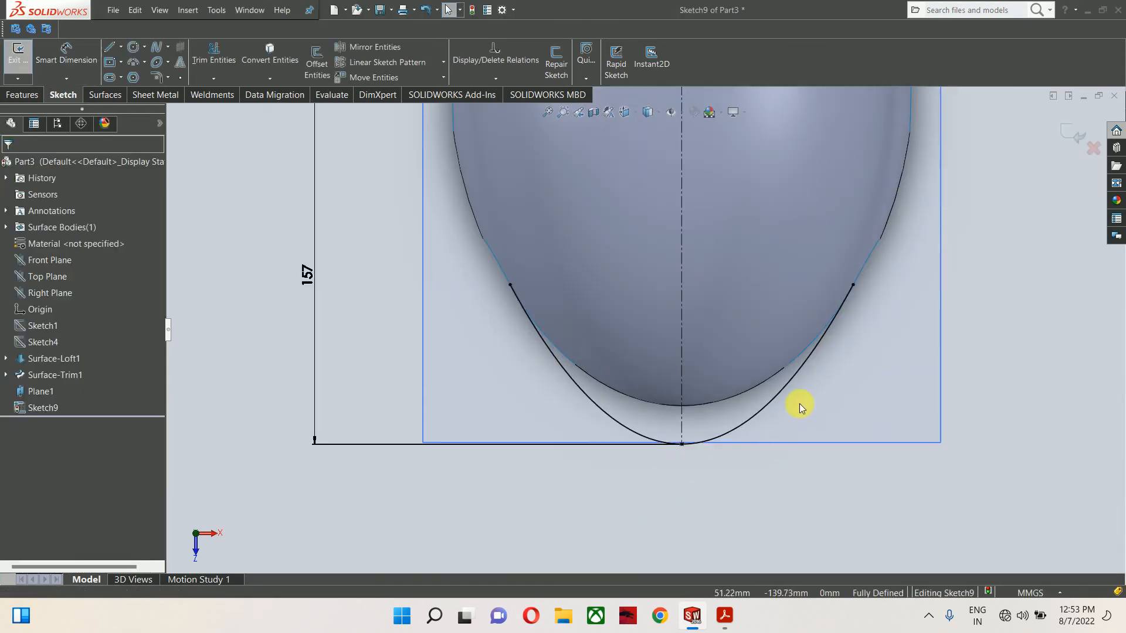
left_click(799, 378)
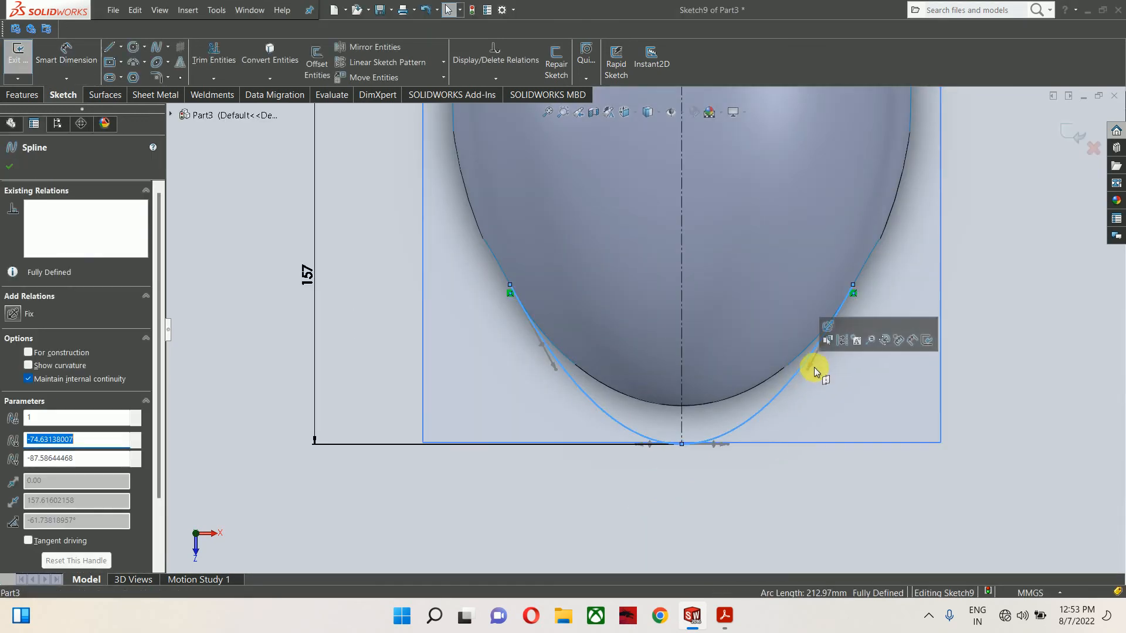
left_click_drag(807, 371, 839, 371)
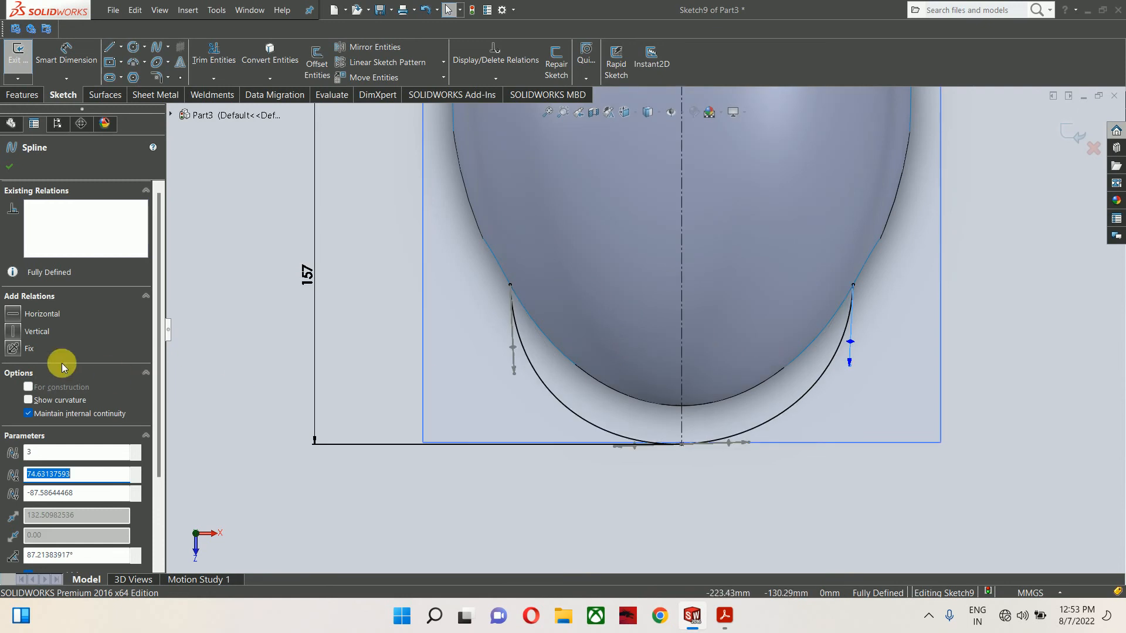
left_click(11, 317)
left_click(12, 332)
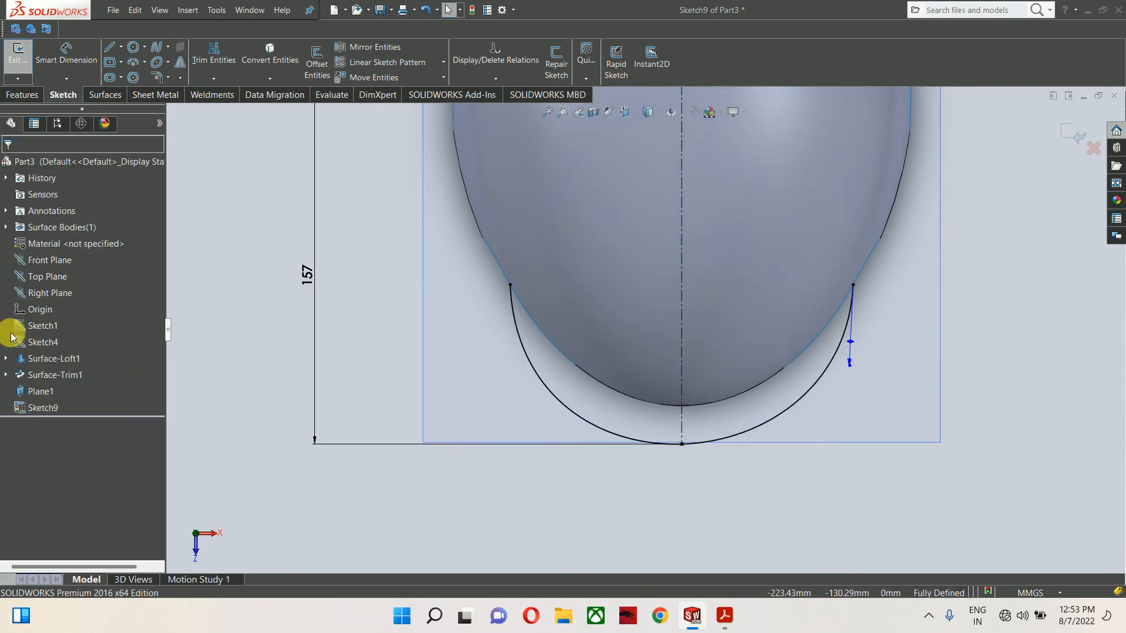
left_click(848, 360)
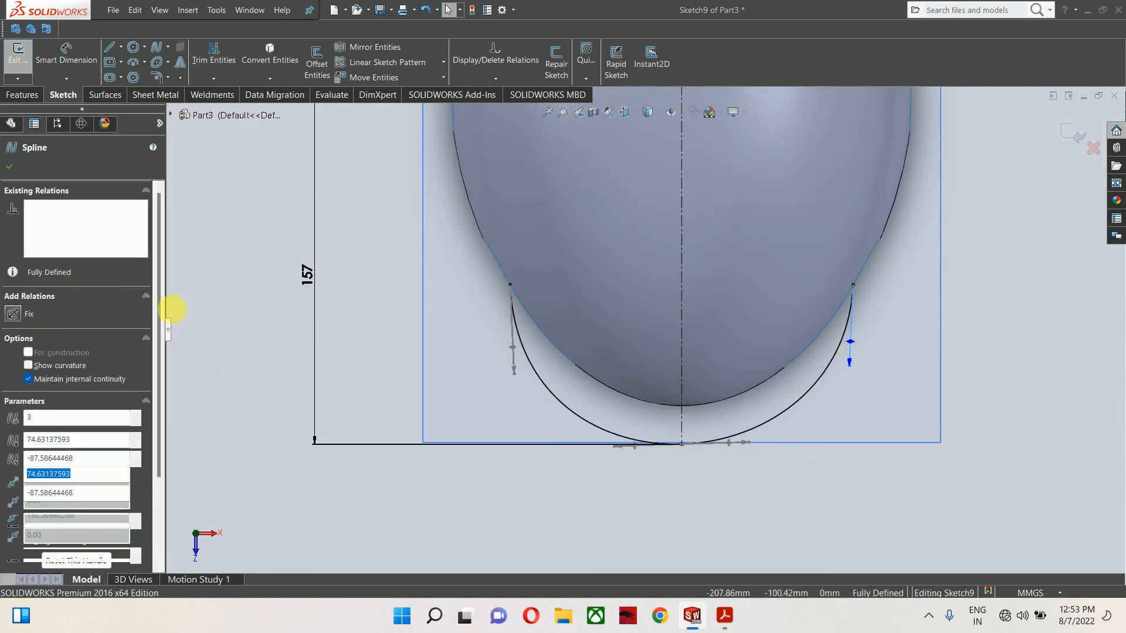
left_click(12, 331)
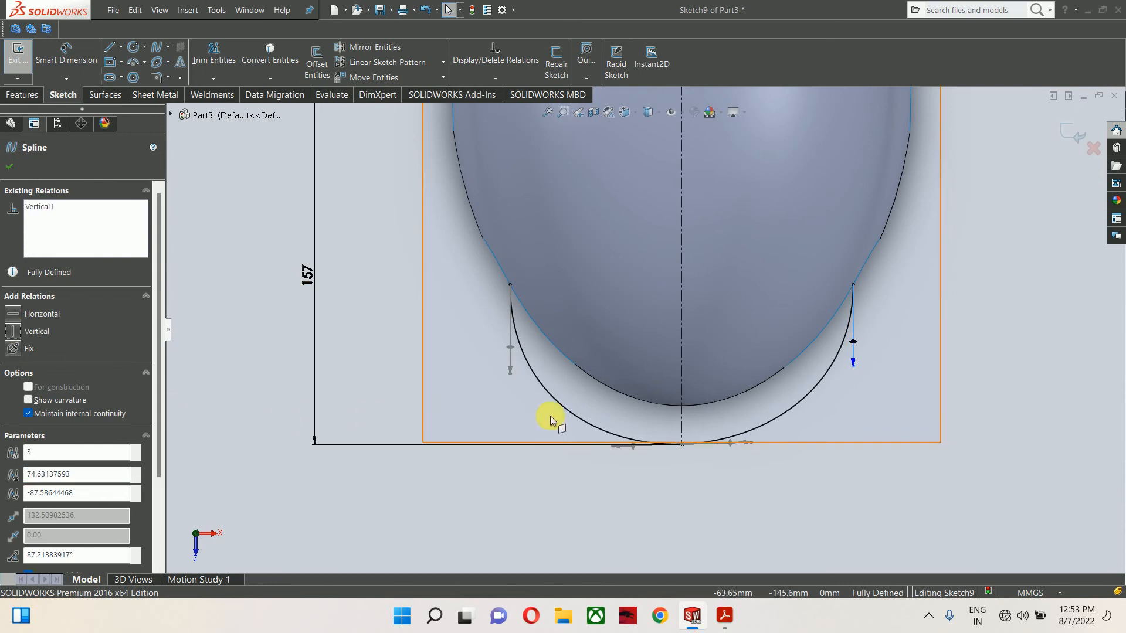
left_click(509, 369)
left_click(15, 337)
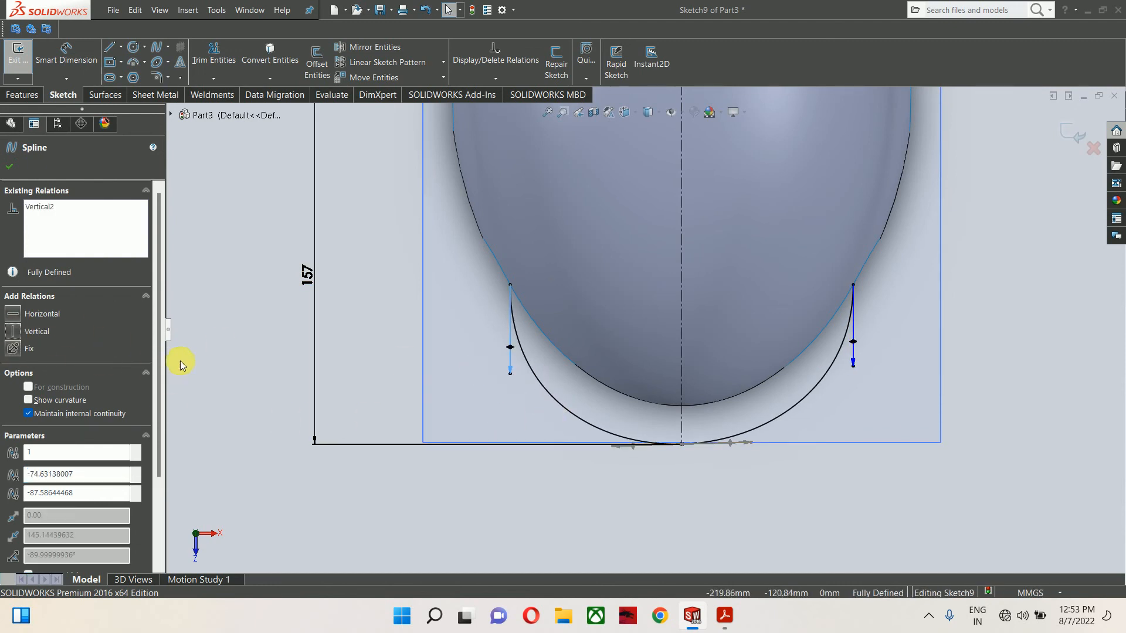
key("Escape")
scroll(799, 414, "up", 3)
left_click(1076, 124)
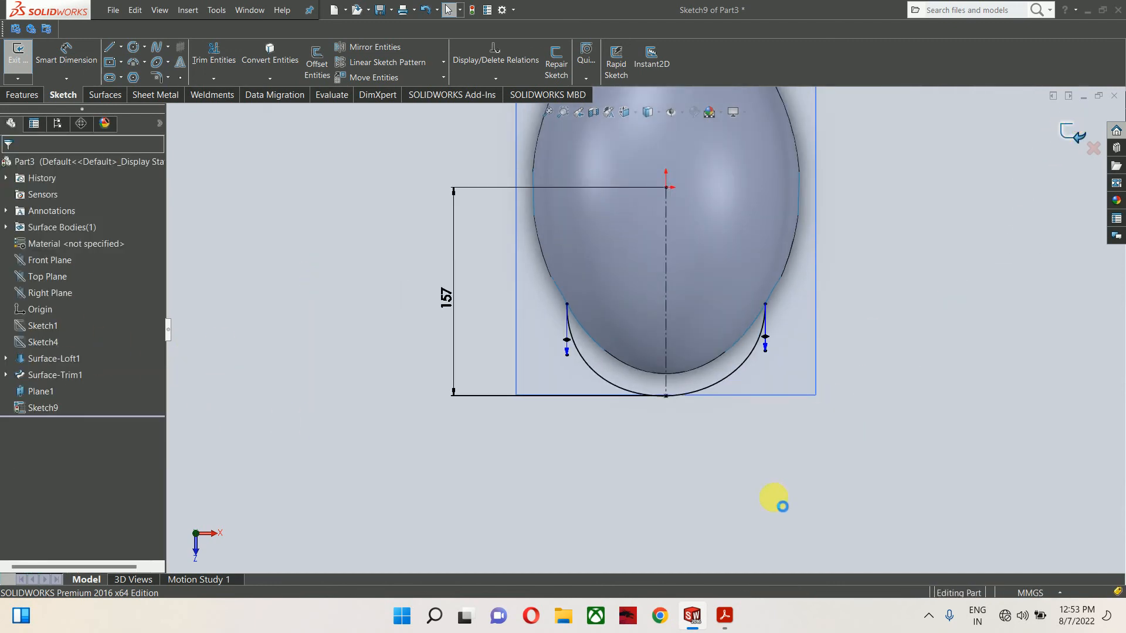
- Hide the reference plane that carries the visor sketch
mouse_move(779, 503)
middle_mouse_down()
mouse_move(649, 357)
mouse_move(767, 540)
mouse_move(723, 467)
mouse_move(756, 469)
middle_mouse_up()
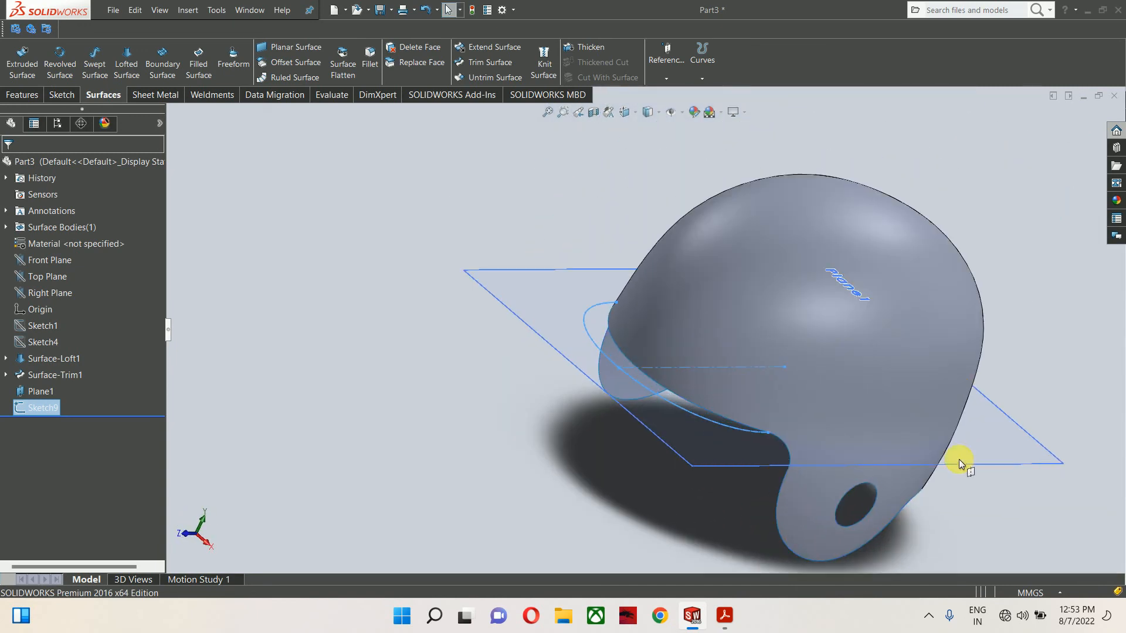
left_click(961, 462)
left_click(1033, 421)
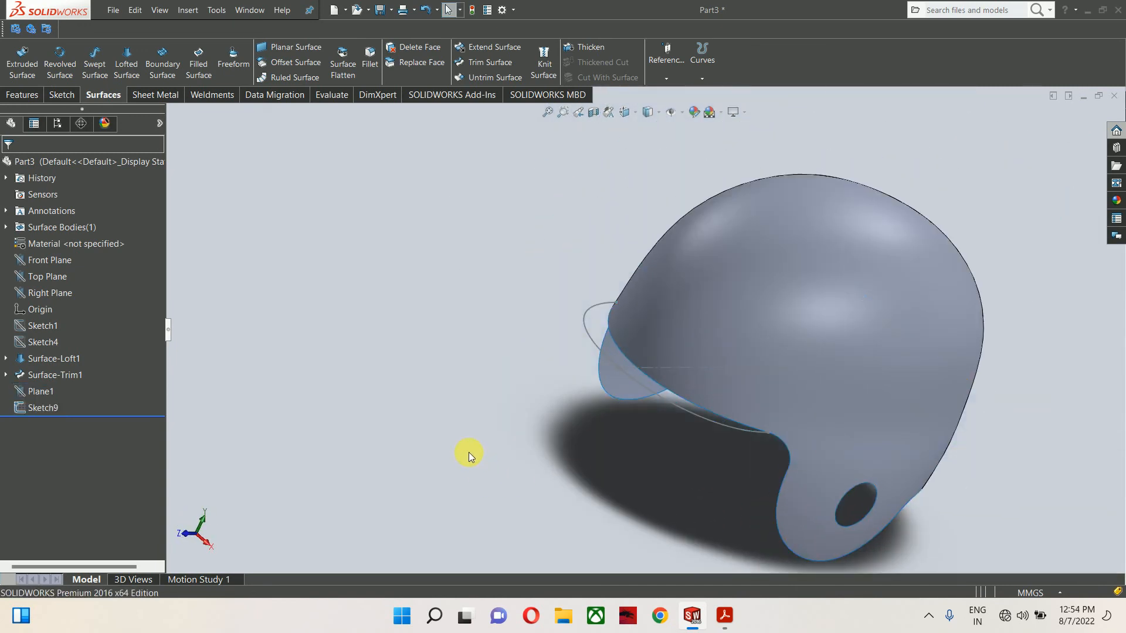
- Create a reference plane parallel to the Front Plane through the end vertex of the visor curve
middle_click_drag(467, 452, 352, 390)
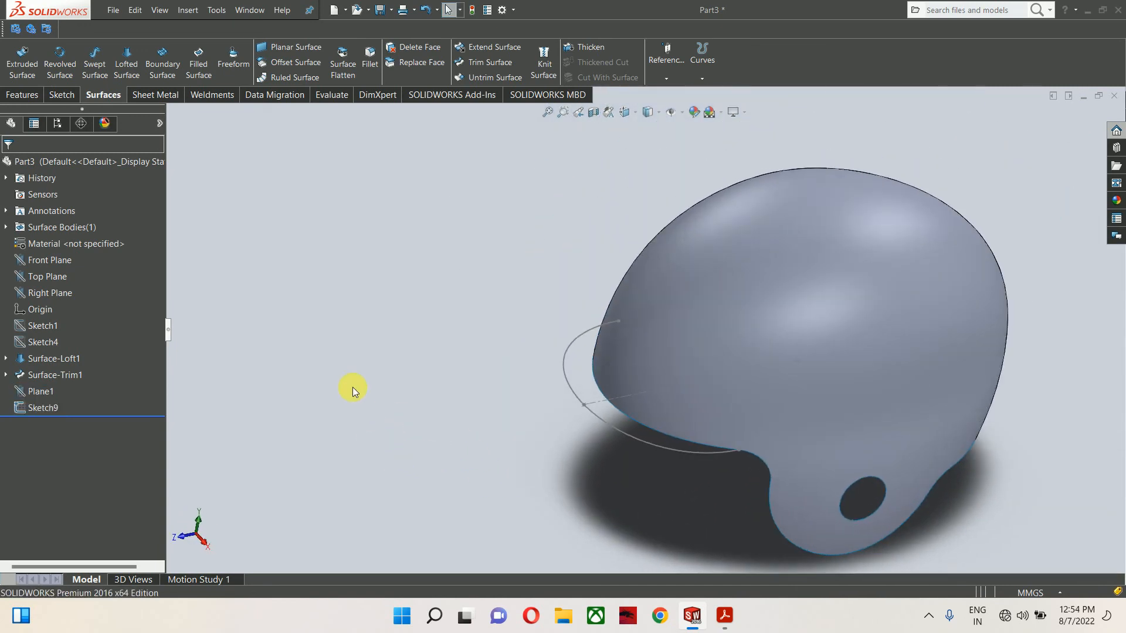
left_click(47, 259)
middle_click_drag(701, 322, 814, 270)
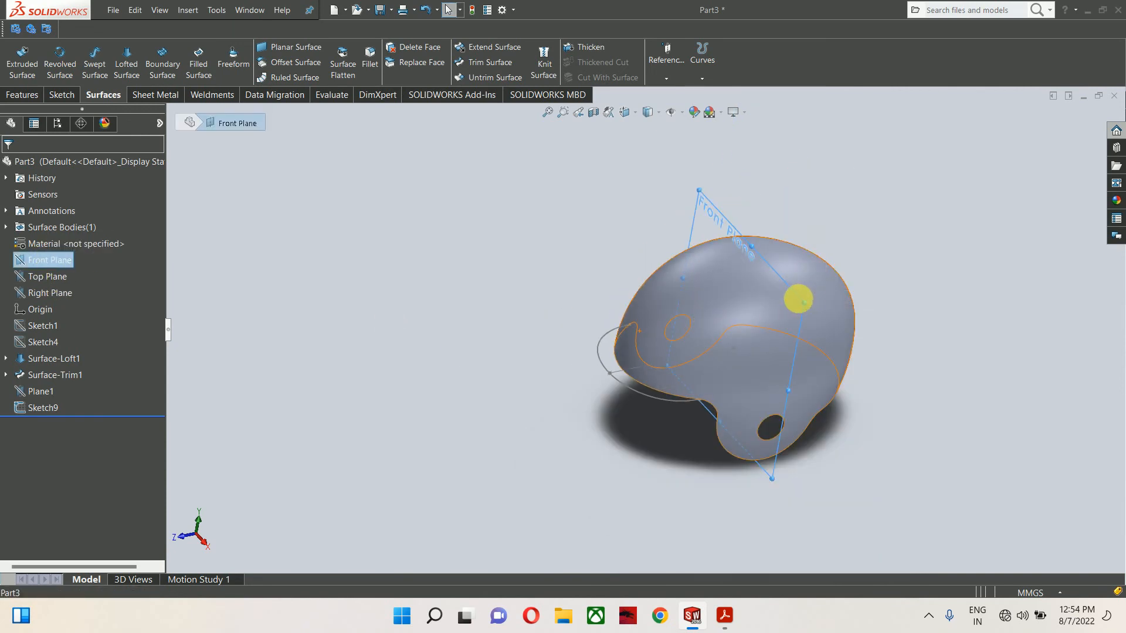
left_click_drag(799, 300, 703, 346, "ctrl")
scroll(675, 406, "down", 3)
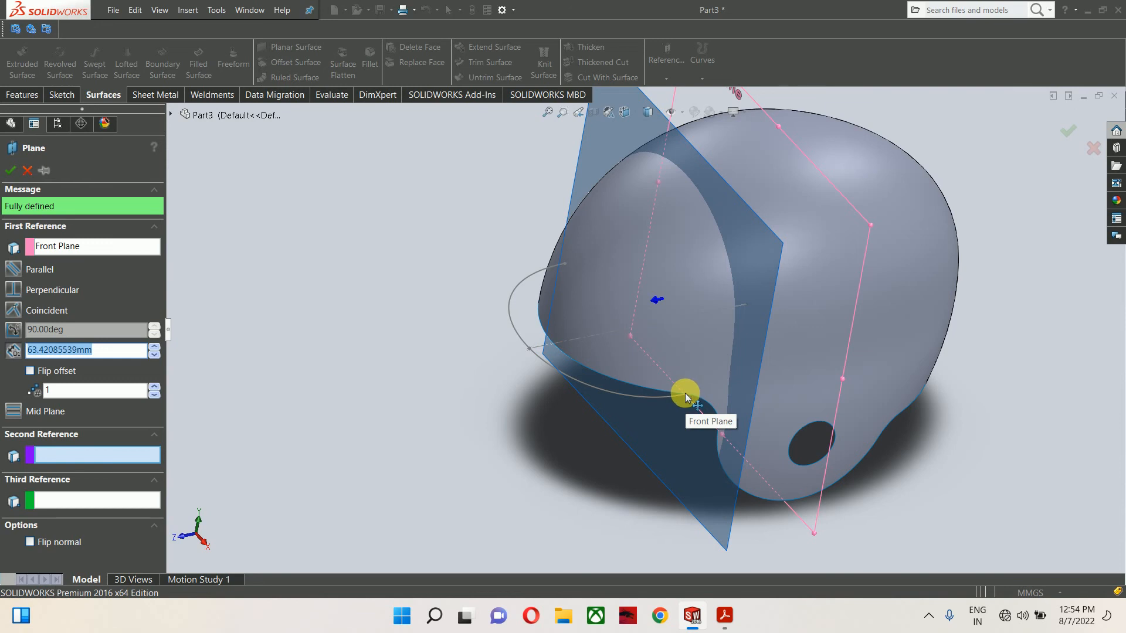
scroll(685, 392, "down", 2)
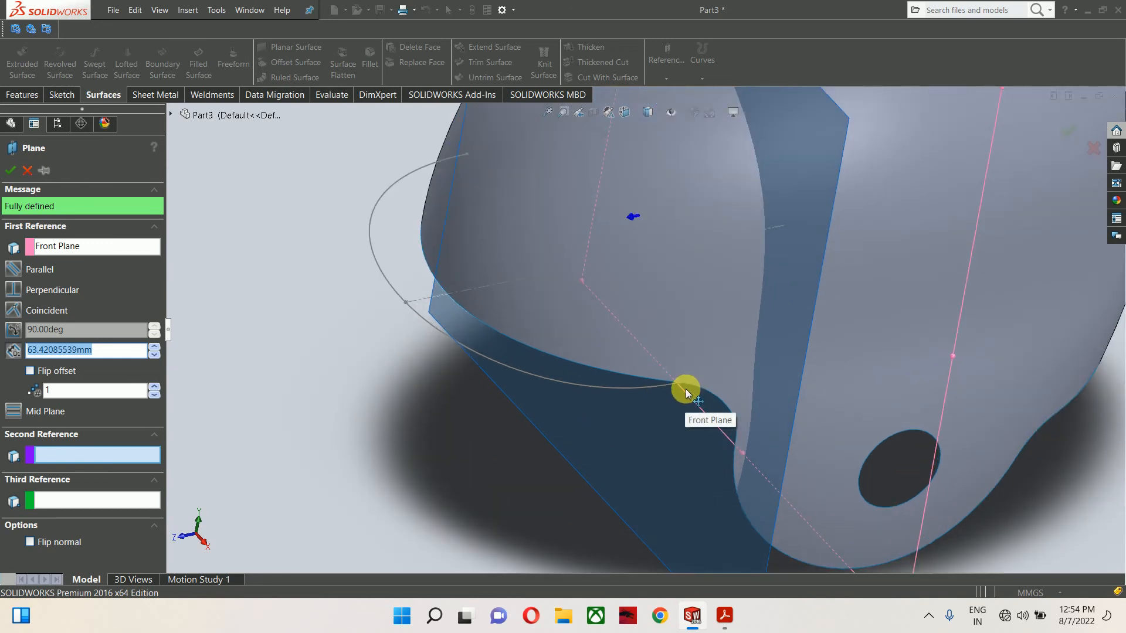
scroll(686, 392, "down", 3)
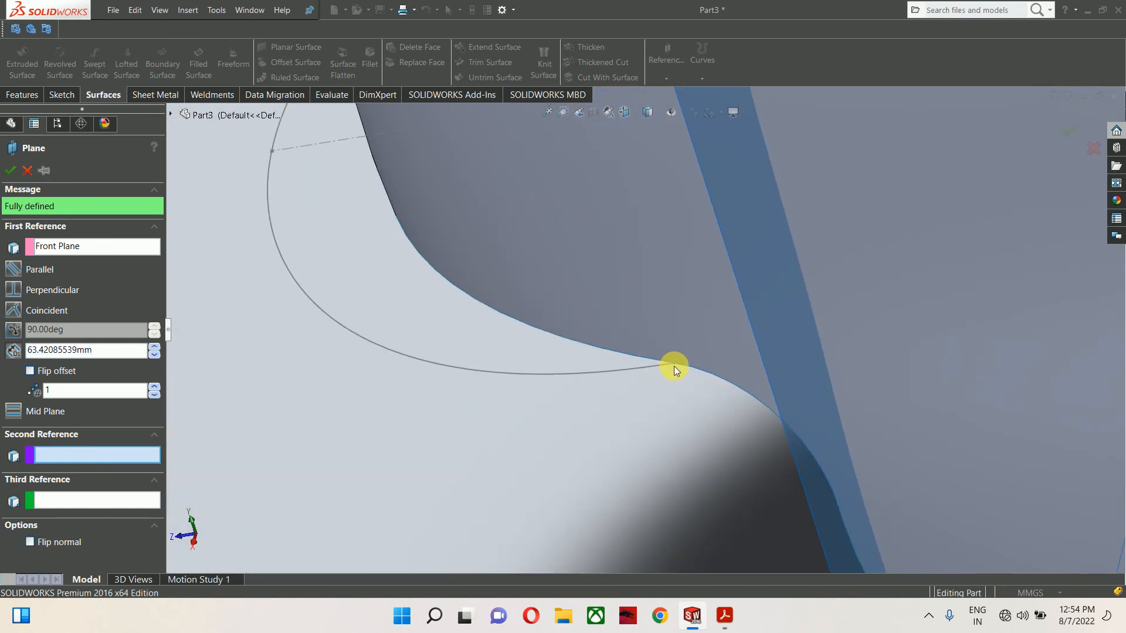
left_click(674, 366)
scroll(665, 384, "up", 5)
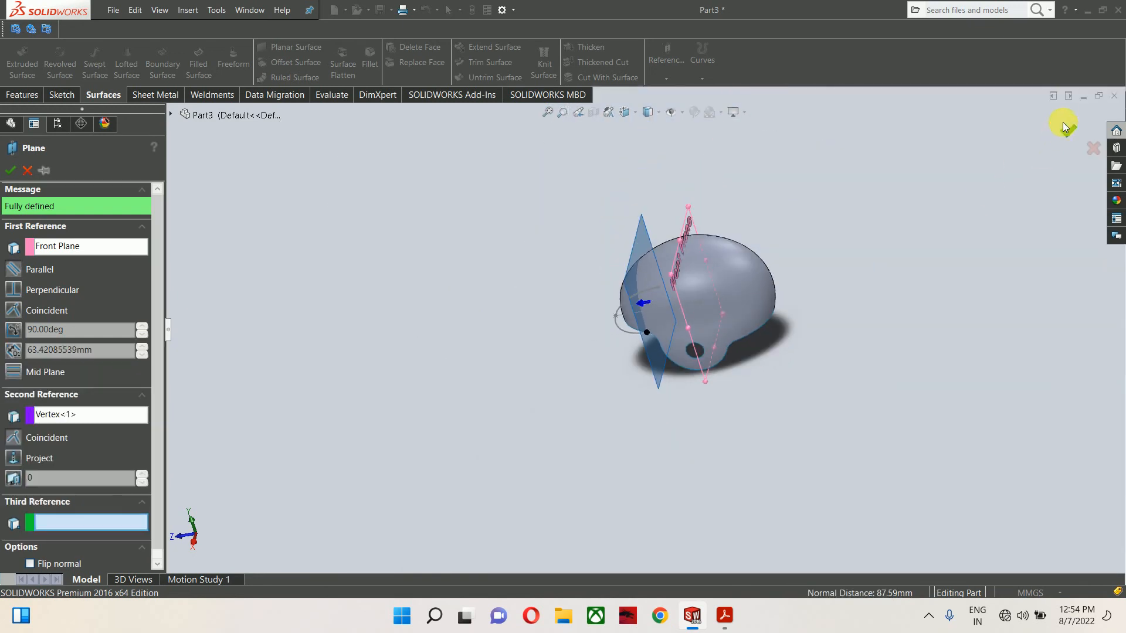
left_click(1066, 127)
- On the new plane, sketch a three-point spline arching about 29 mm above the front opening's edge, between the edge's two corner points
middle_click_drag(590, 321, 686, 289)
left_click(646, 226)
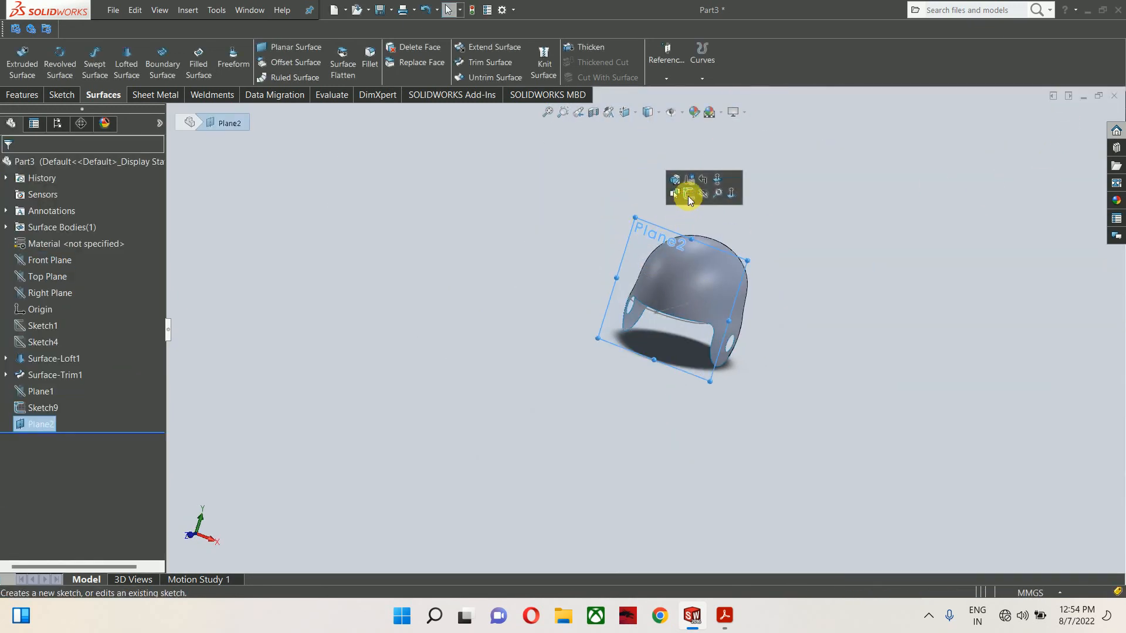
left_click(687, 194)
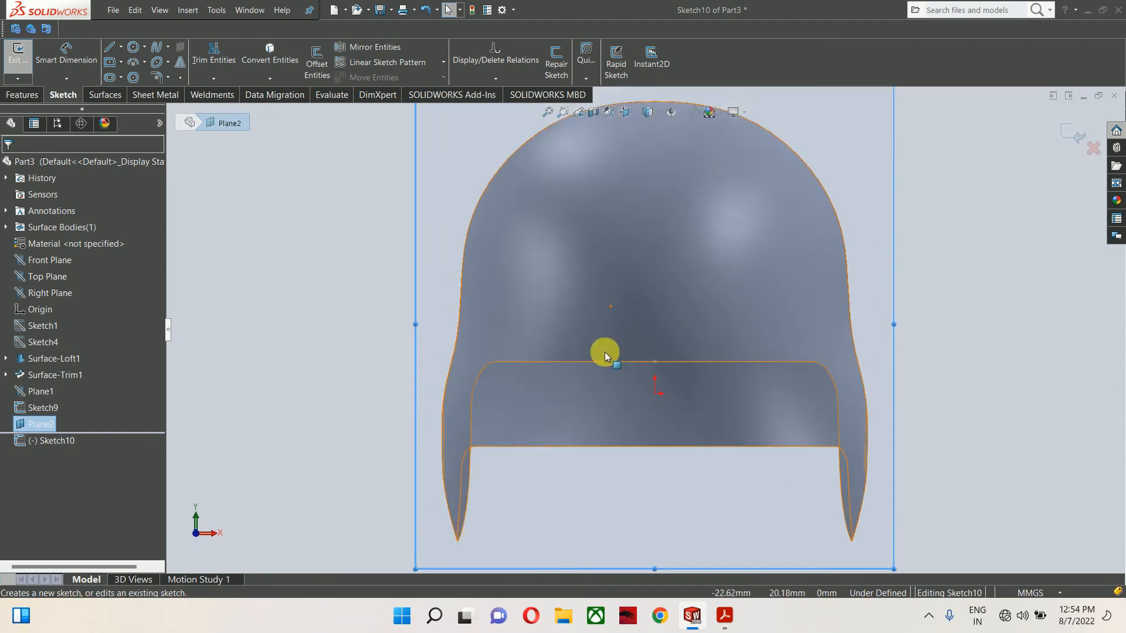
scroll(603, 352, "down", 2)
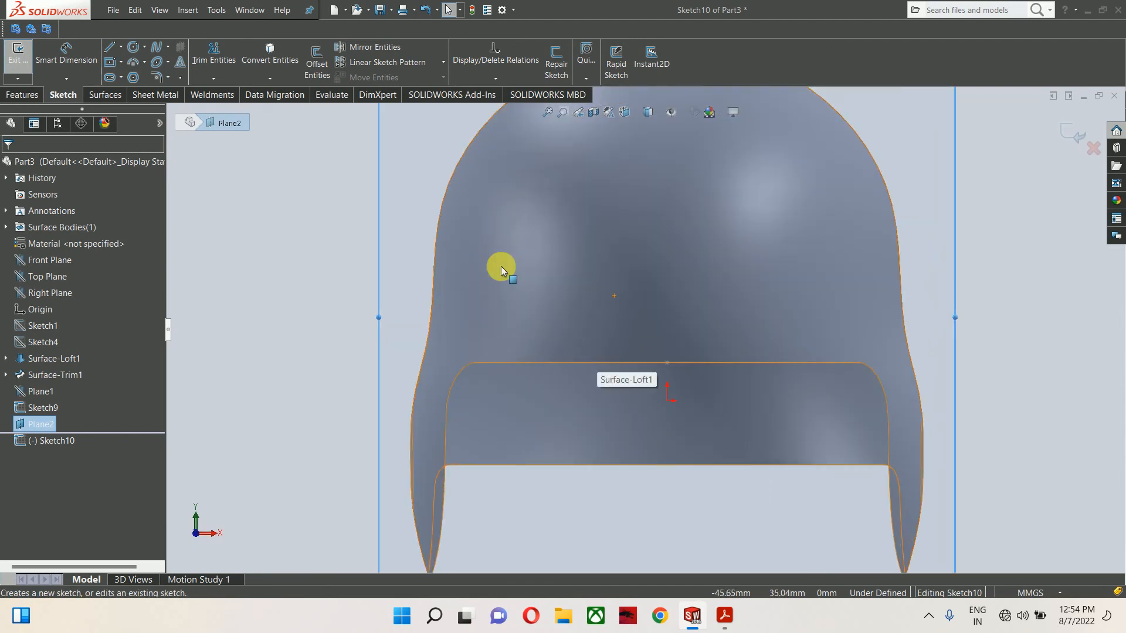
left_click(160, 53)
left_click(447, 414)
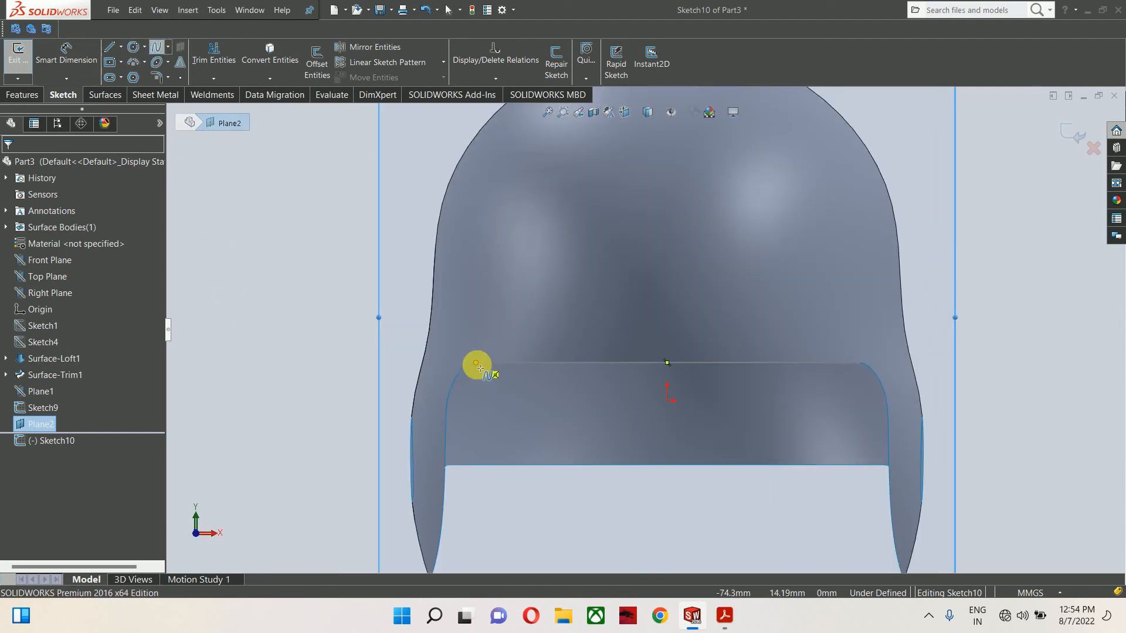
left_click(478, 365)
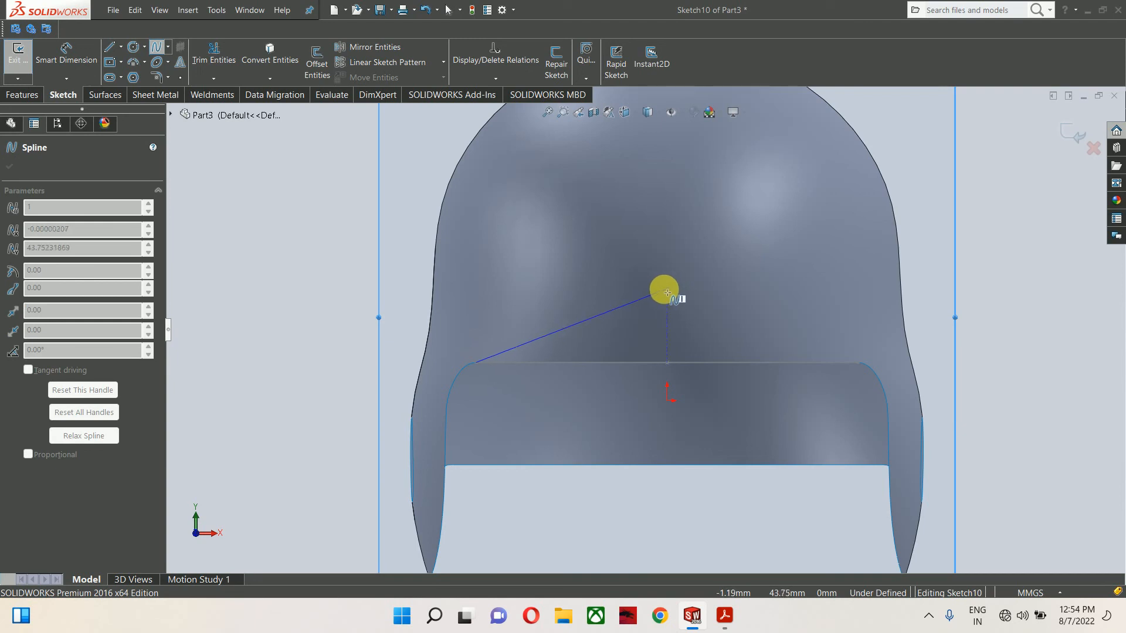
left_click(668, 290)
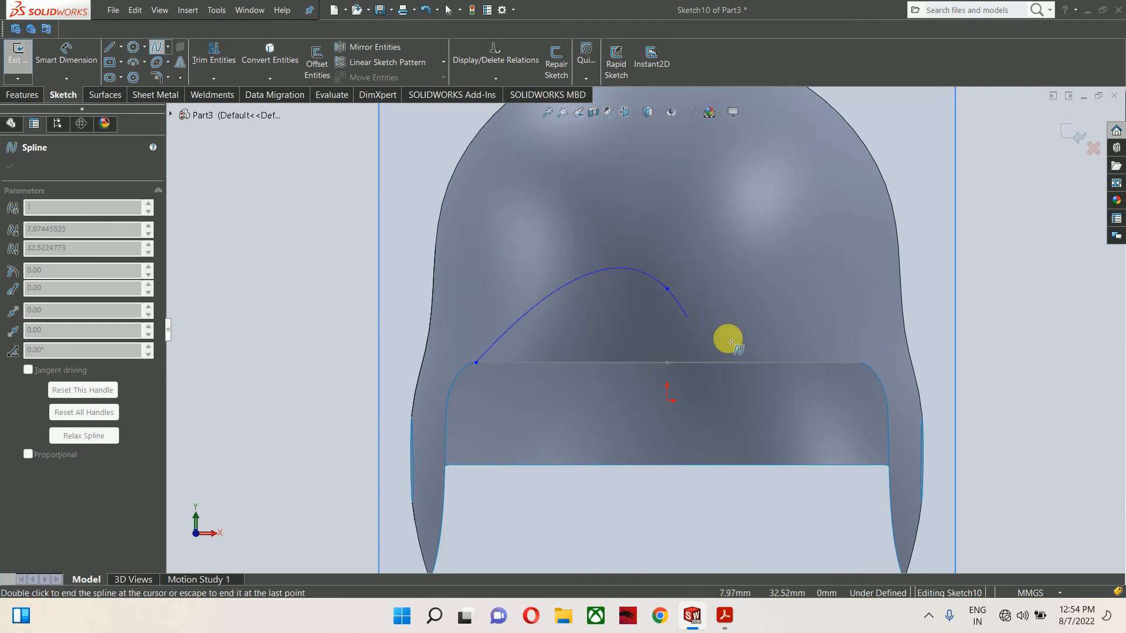
left_click(858, 364)
key("Escape")
scroll(850, 372, "up", 3)
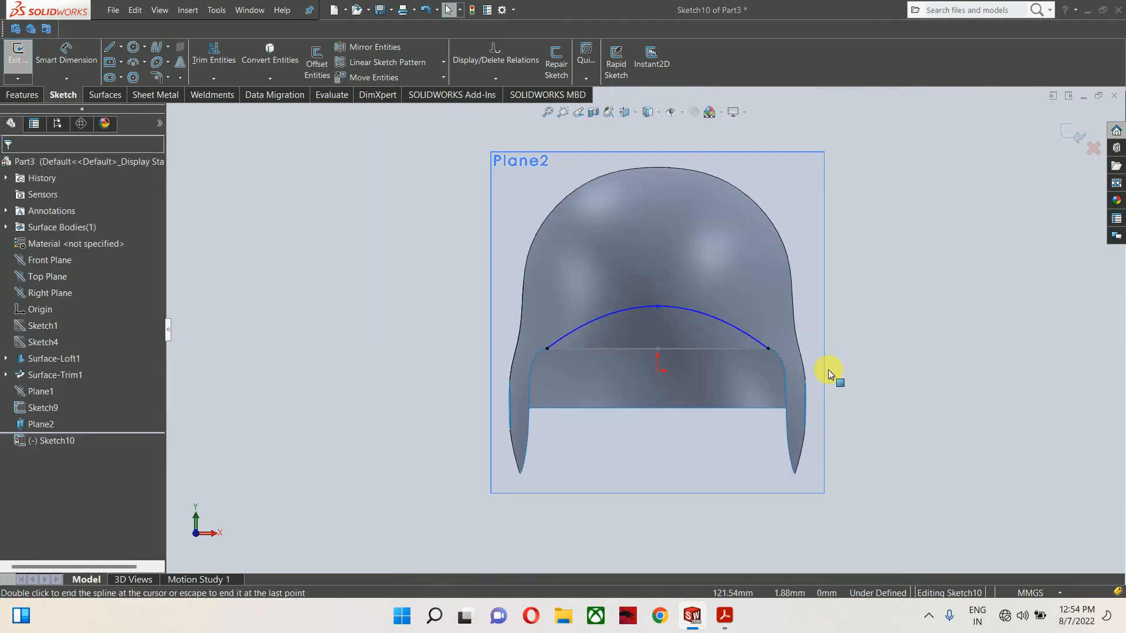
- Draw a vertical centerline about 44 mm long from the origin to the spline's apex
left_click(120, 46)
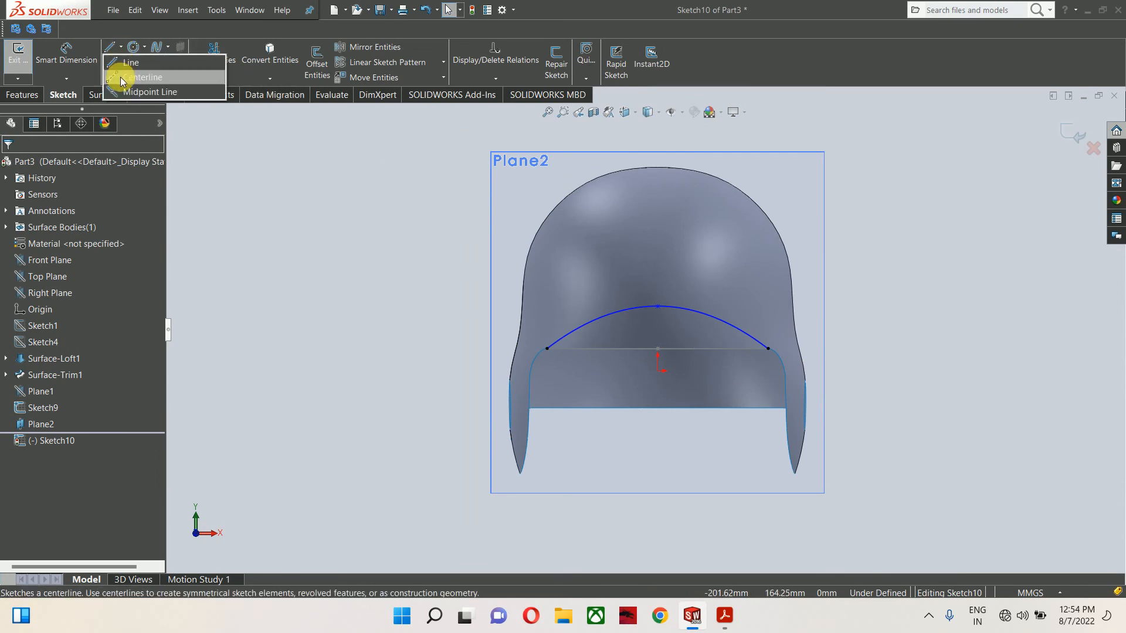
left_click(122, 78)
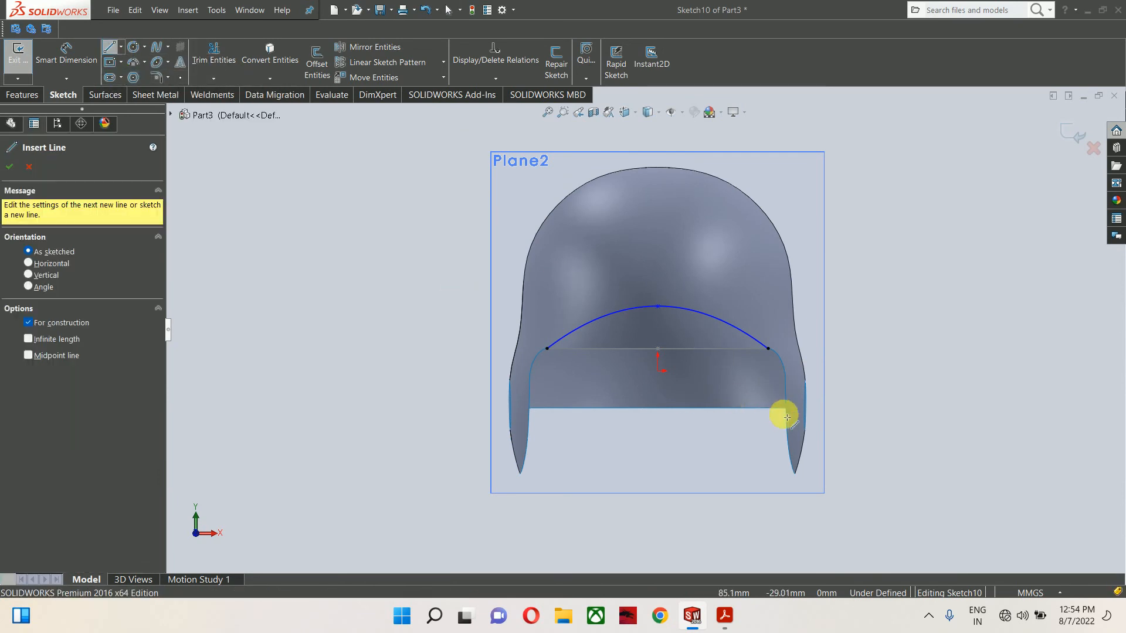
left_click(660, 373)
left_click(657, 306)
key("Escape")
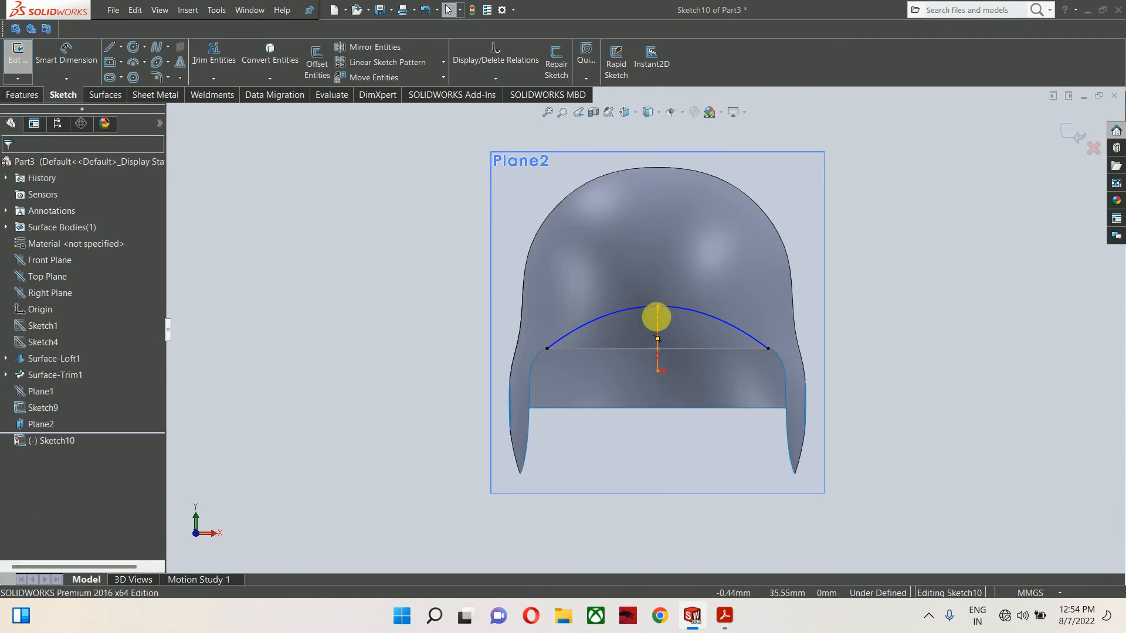
- Dimension the vertical height between the spline's apex and its end point, and set it to 21 mm
right_click_drag(717, 334, 799, 200)
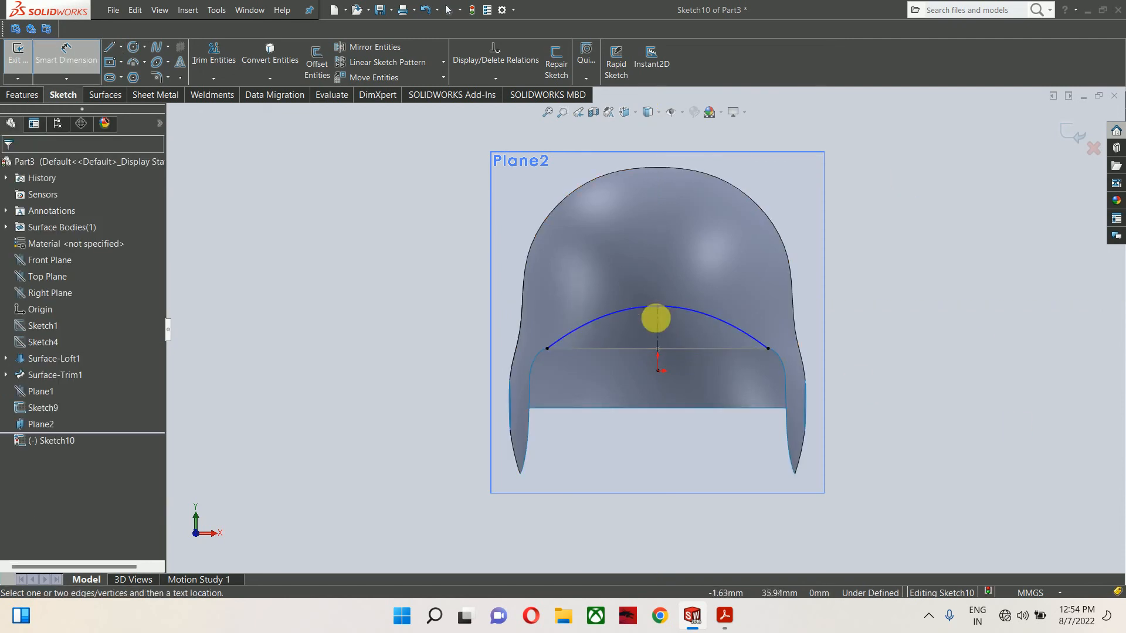
left_click(658, 307)
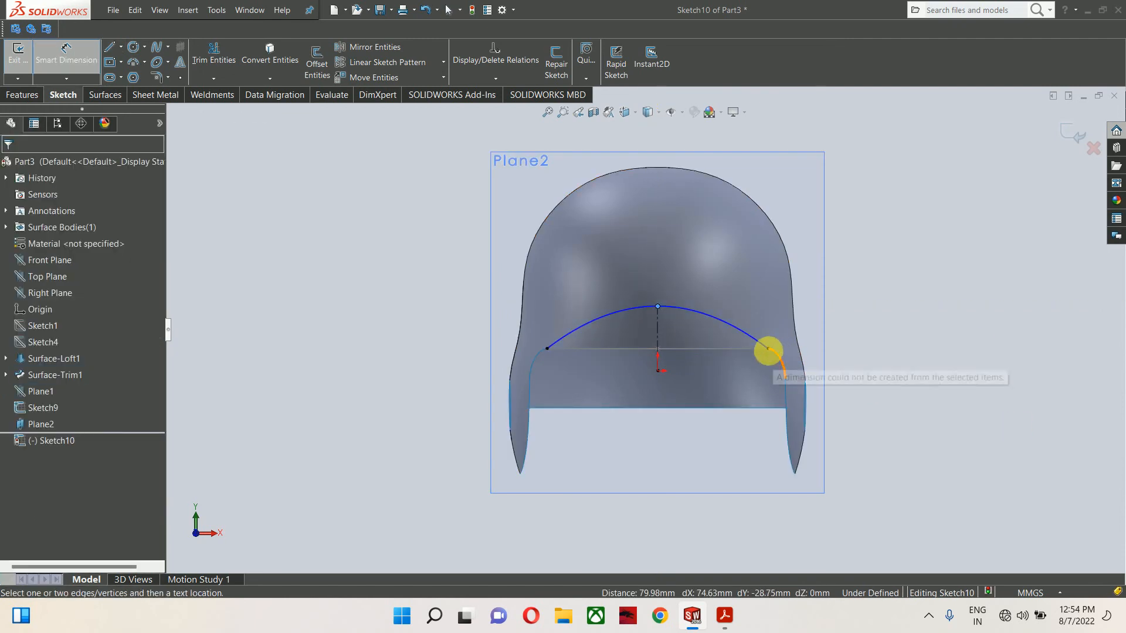
left_click(768, 350)
left_click(860, 319)
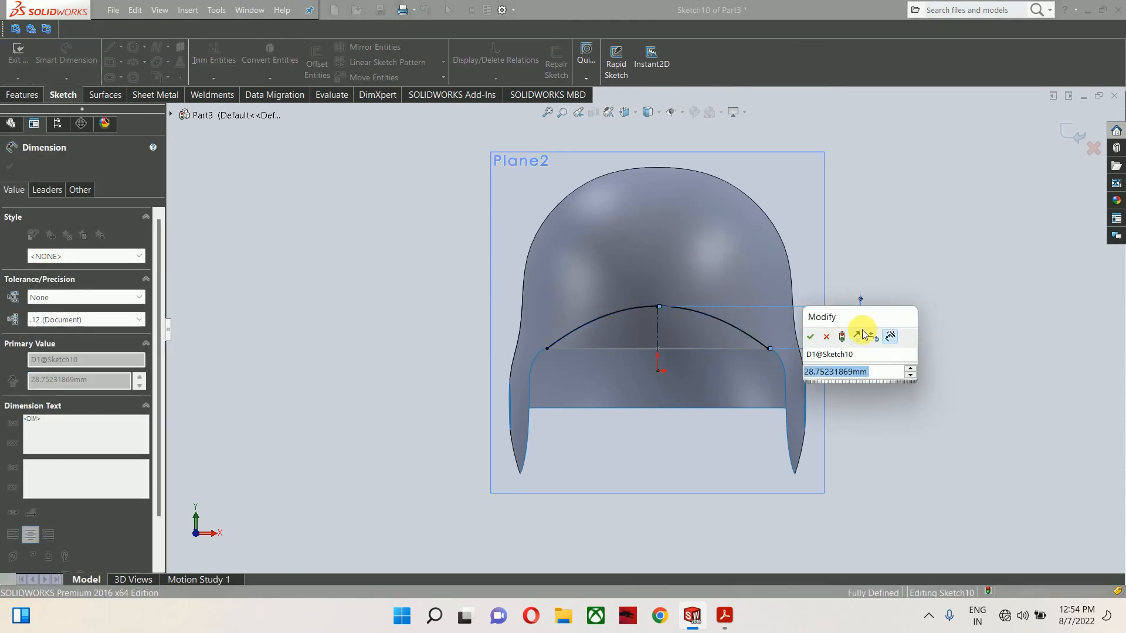
type("21")
key("Return")
key("Escape")
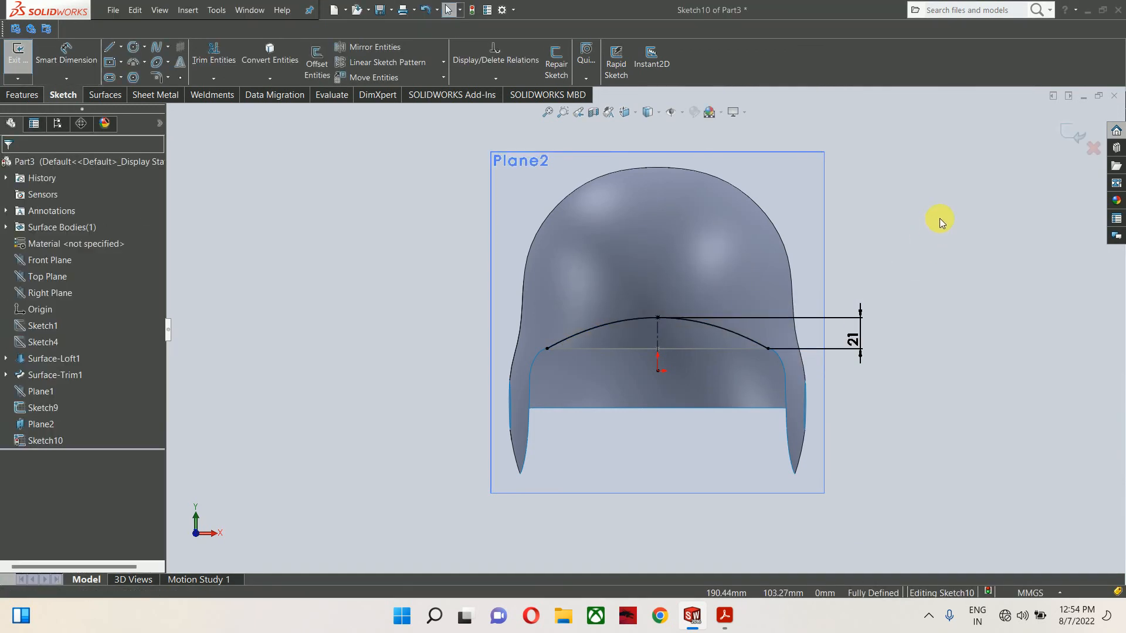
- Exit the arch sketch and hide the reference plane that carries it
middle_click_drag(932, 224, 891, 247)
left_click(1054, 141)
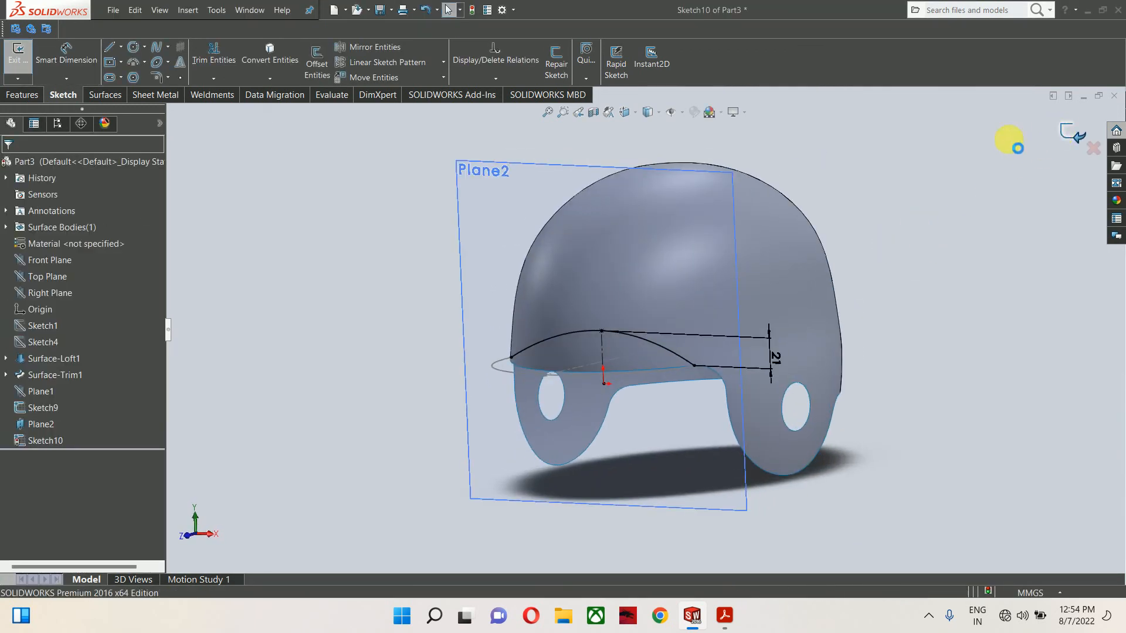
left_click(488, 166)
left_click(550, 135)
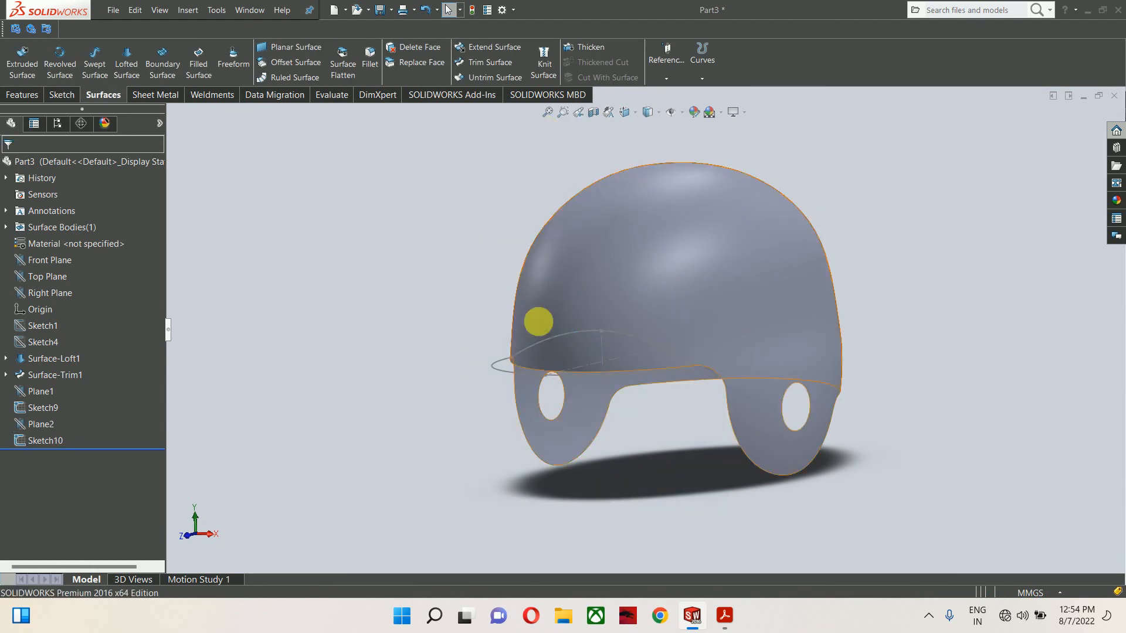
- Start a boundary surface with the visor outline sketch and the arch sketch as Direction 1 profiles
middle_click_drag(535, 319, 528, 382)
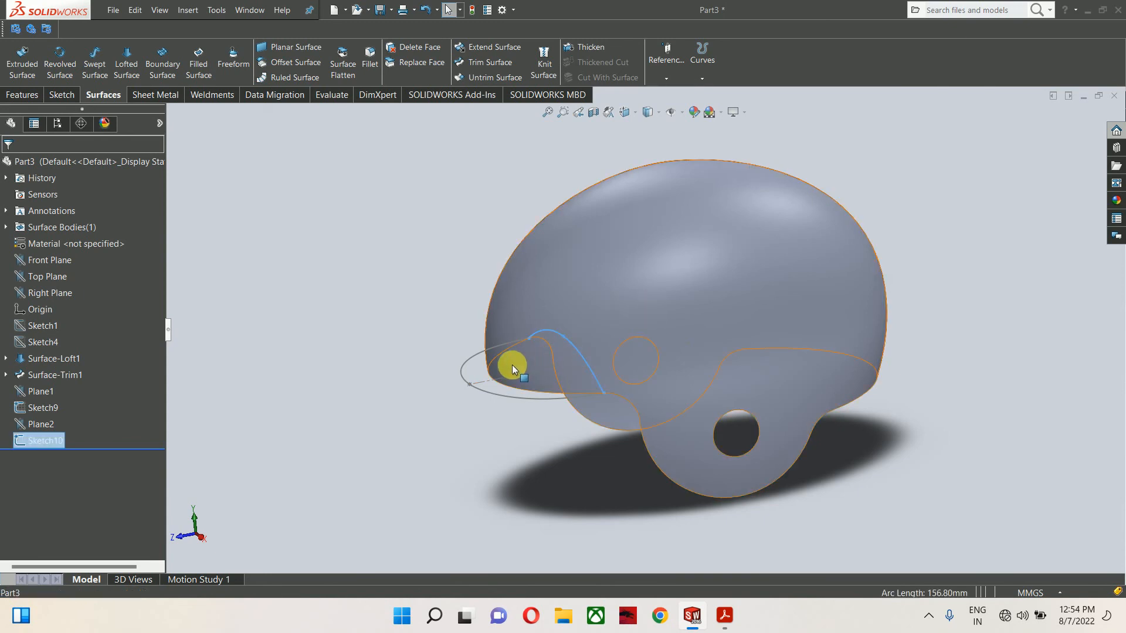
left_click(153, 64)
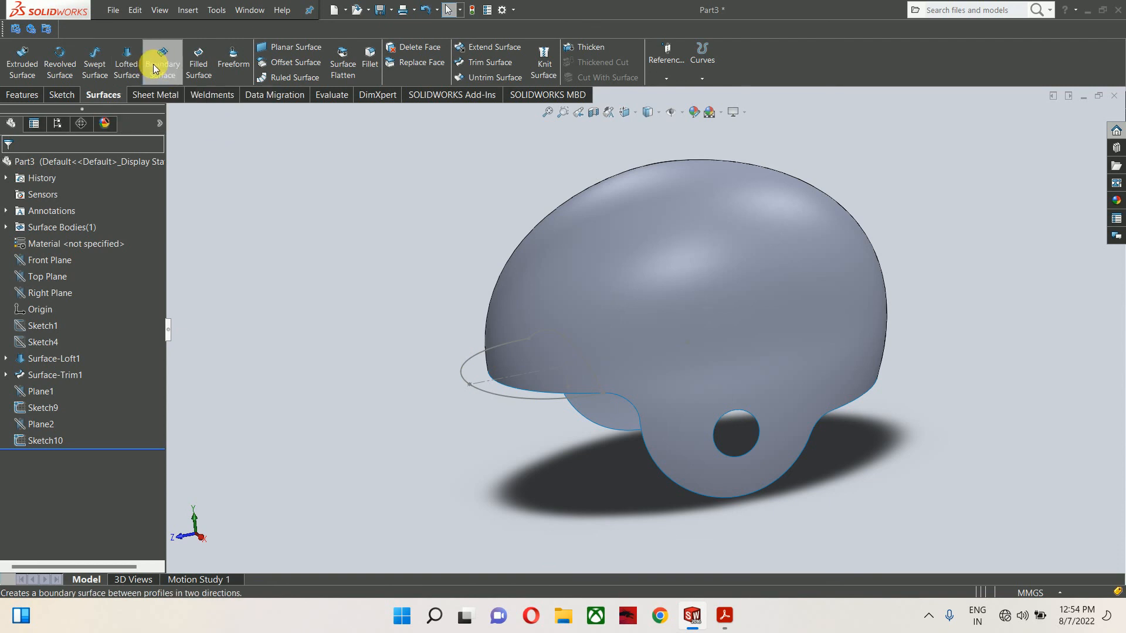
left_click(492, 395)
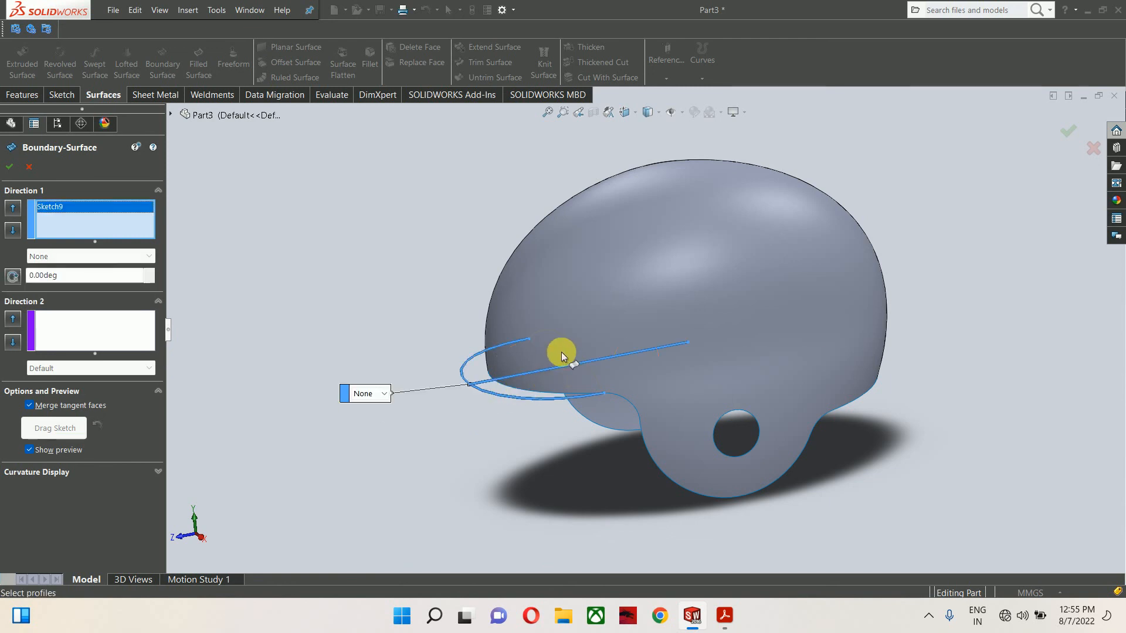
left_click(574, 344)
mouse_move(523, 339)
middle_mouse_down()
mouse_move(497, 261)
mouse_move(520, 275)
mouse_move(515, 234)
mouse_move(515, 319)
middle_mouse_up()
scroll(515, 319, "down", 5)
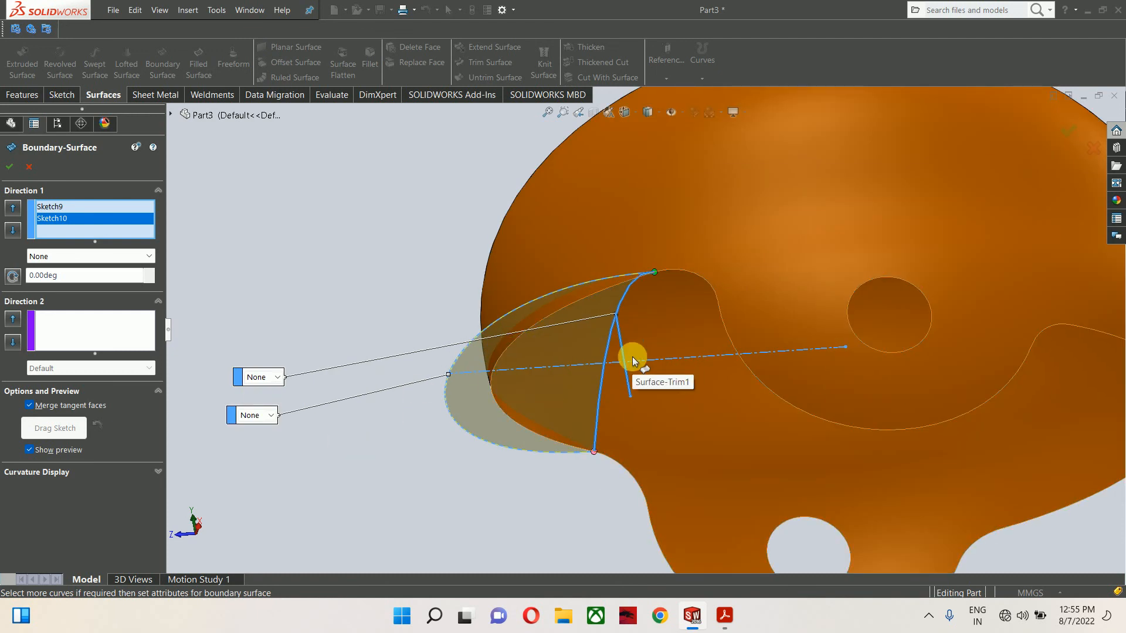
scroll(641, 320, "down", 3)
middle_click_drag(470, 311, 478, 420)
scroll(487, 428, "up", 5)
scroll(601, 393, "down", 4)
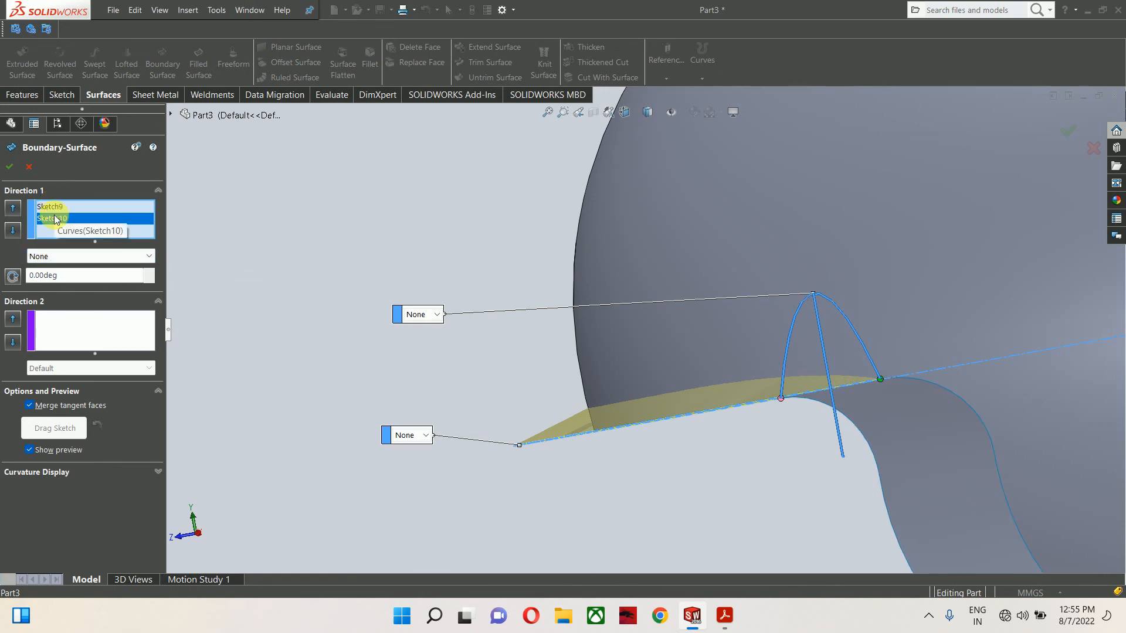
- Set both Direction 1 profiles to Normal To Profile and create the visor's boundary surface
left_click(44, 256)
left_click(50, 289)
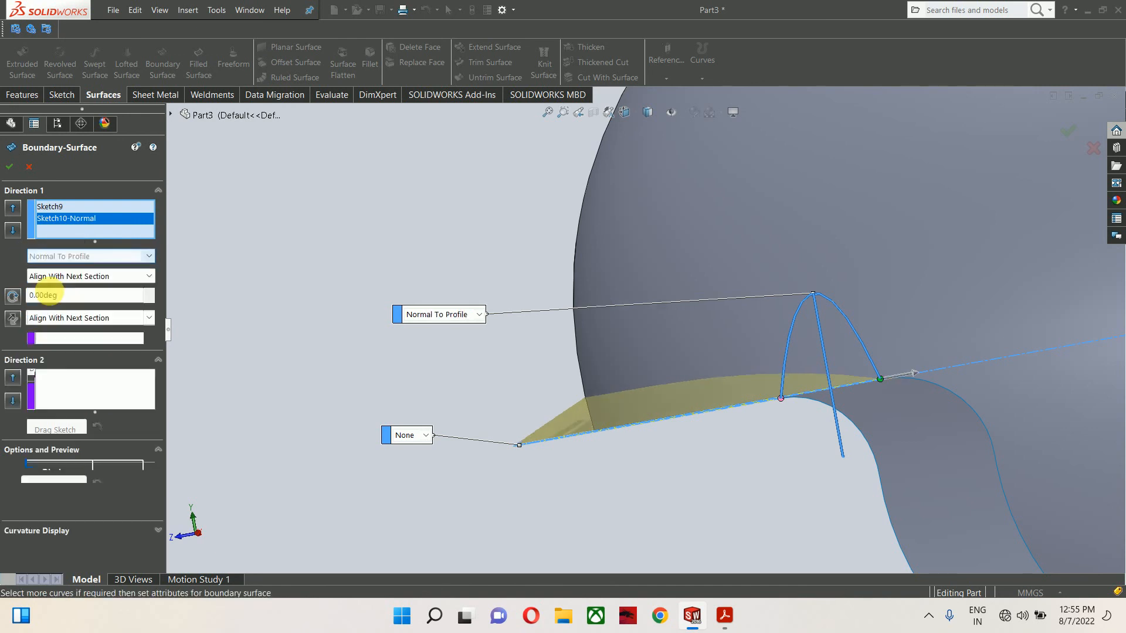
left_click(47, 206)
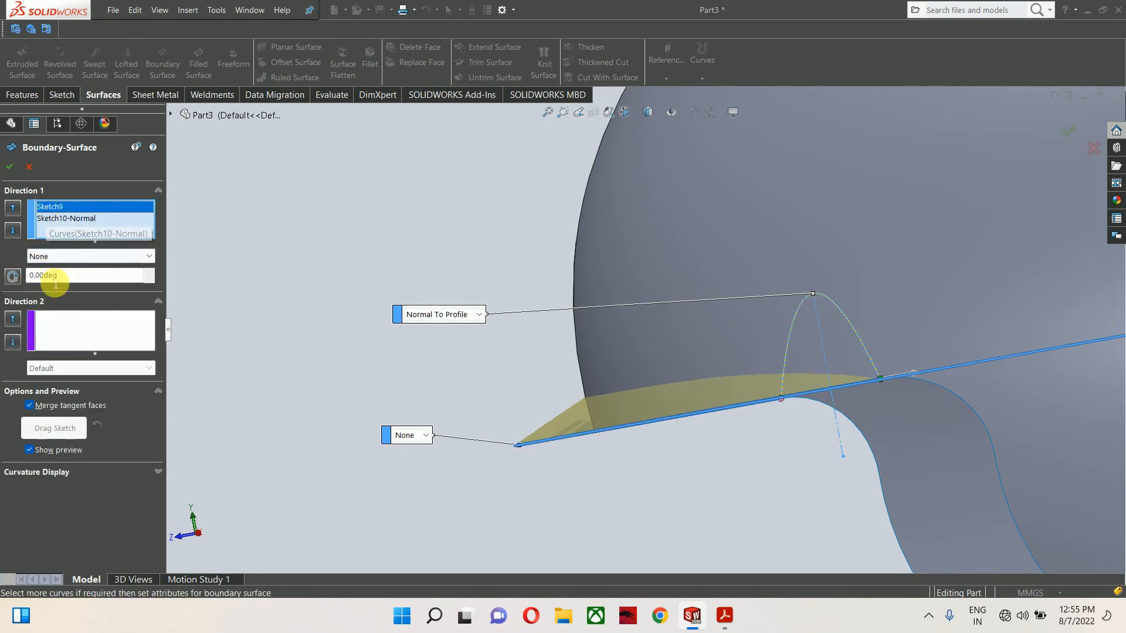
left_click(45, 256)
left_click(51, 288)
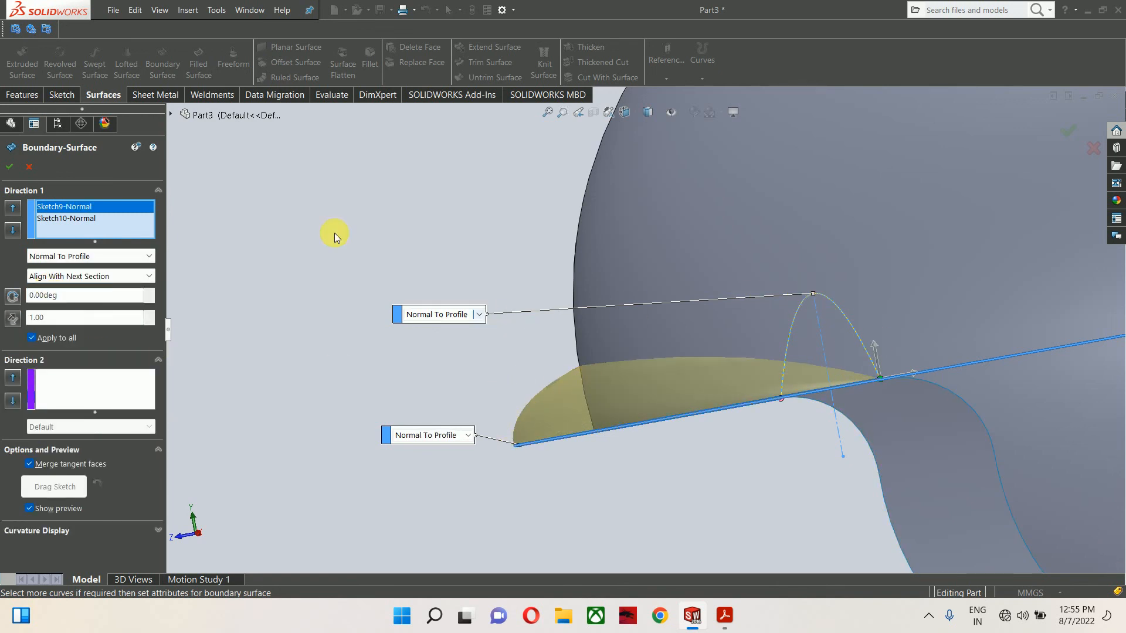
left_click(9, 166)
- Trim the visor surface with the helmet shell as the trim tool, removing the portion inside the helmet
middle_click_drag(553, 261, 678, 415)
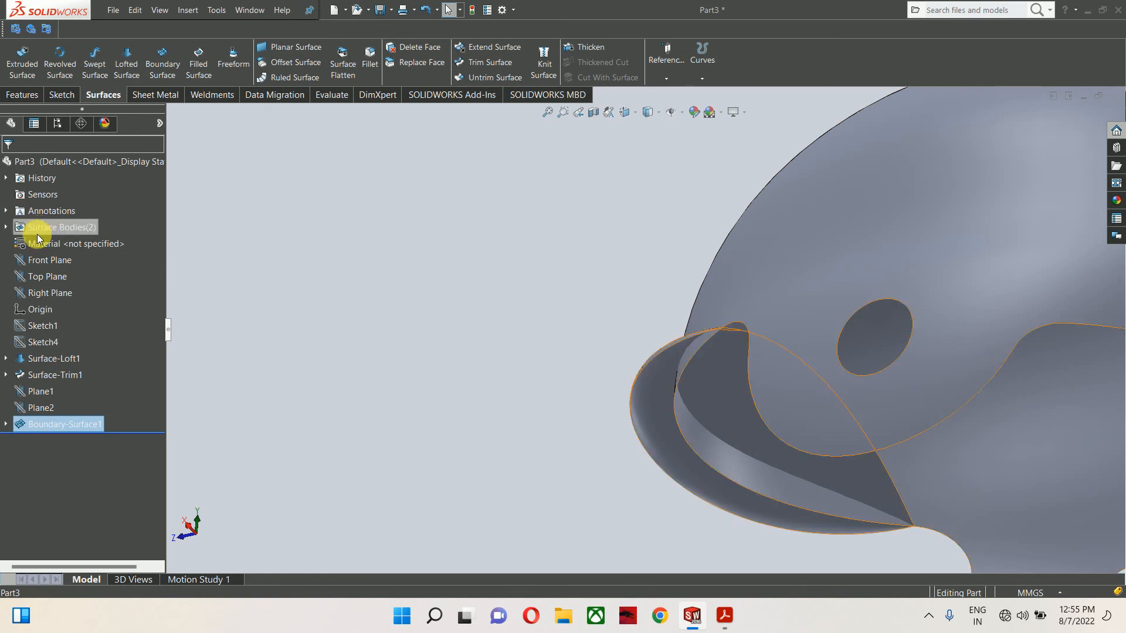
left_click(484, 61)
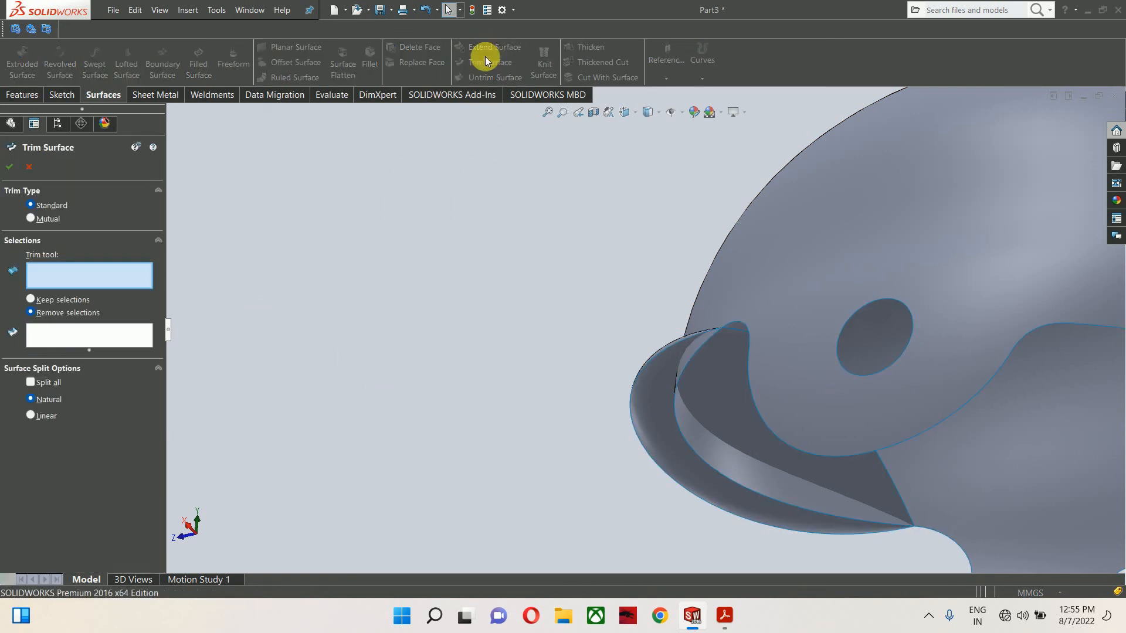
left_click(820, 227)
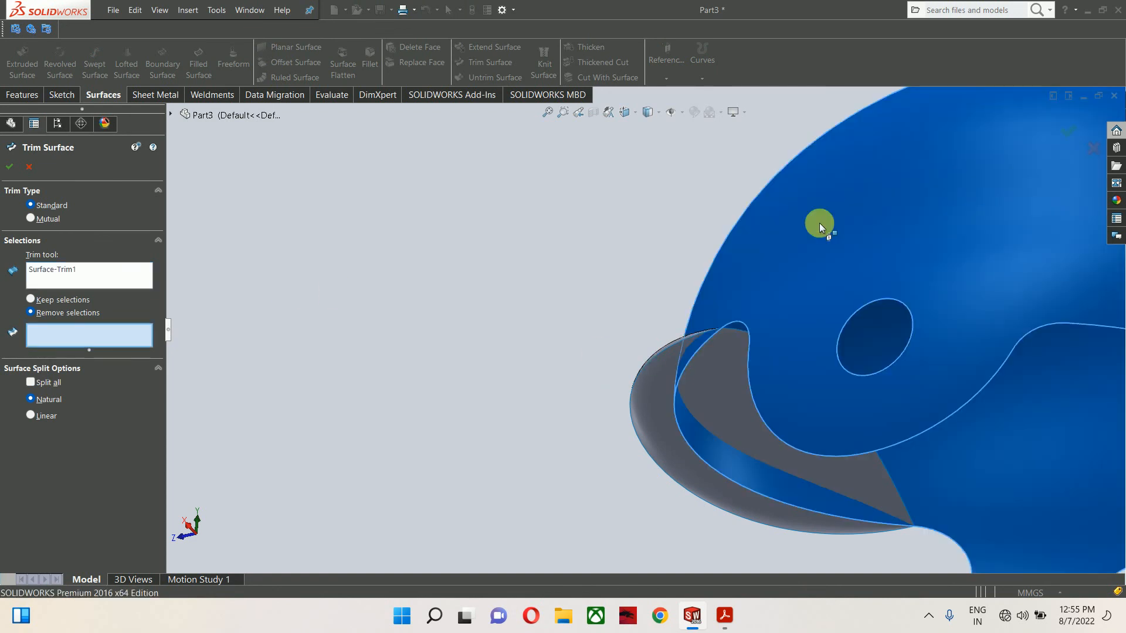
left_click(736, 409)
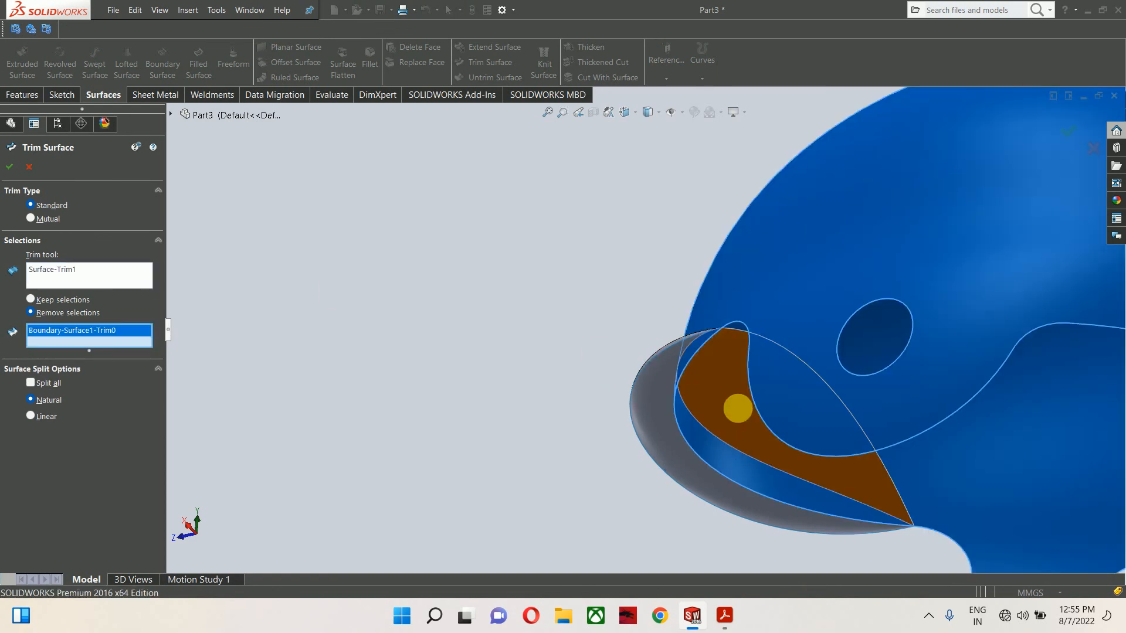
left_click(10, 167)
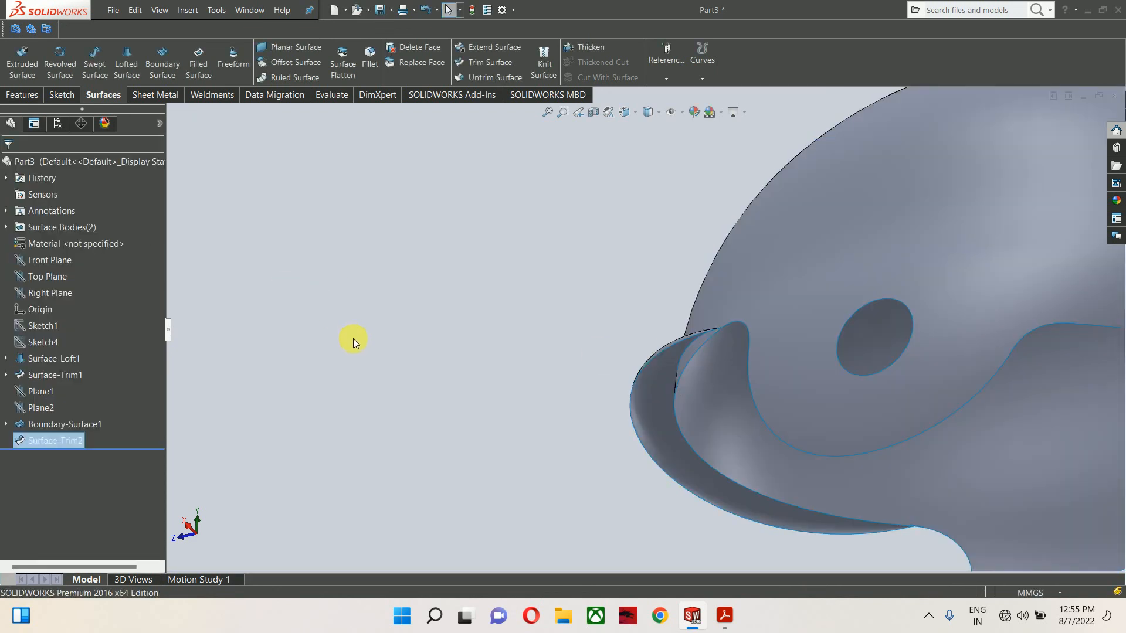
- Trim the helmet shell with the visor surface as the trim tool, removing the shell strip enclosed by the visor
left_click(661, 425)
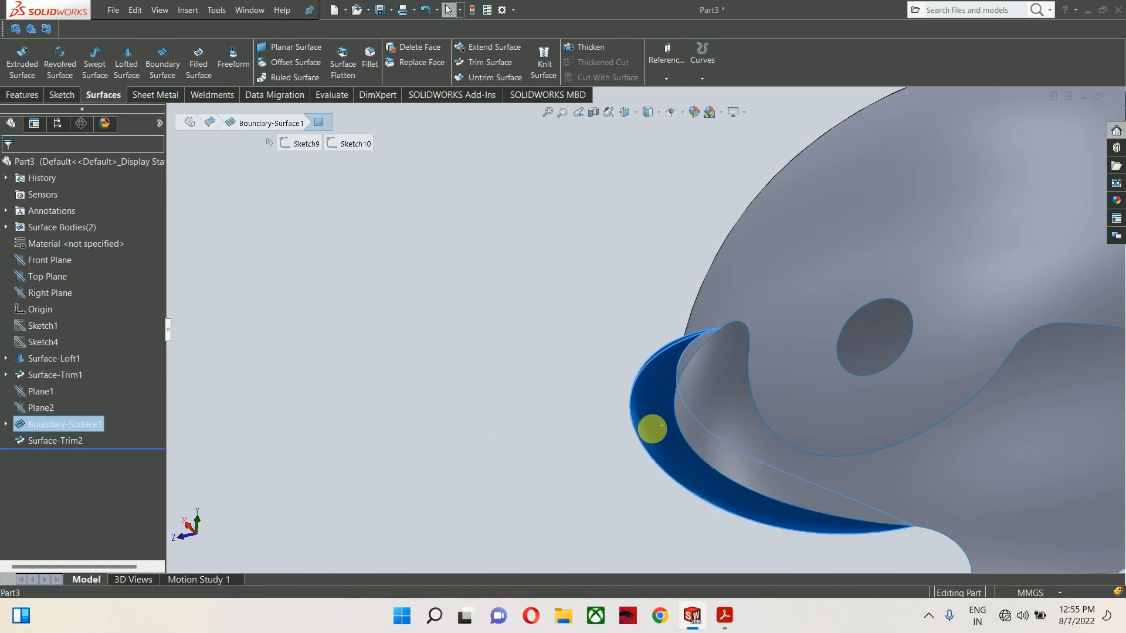
left_click(480, 61)
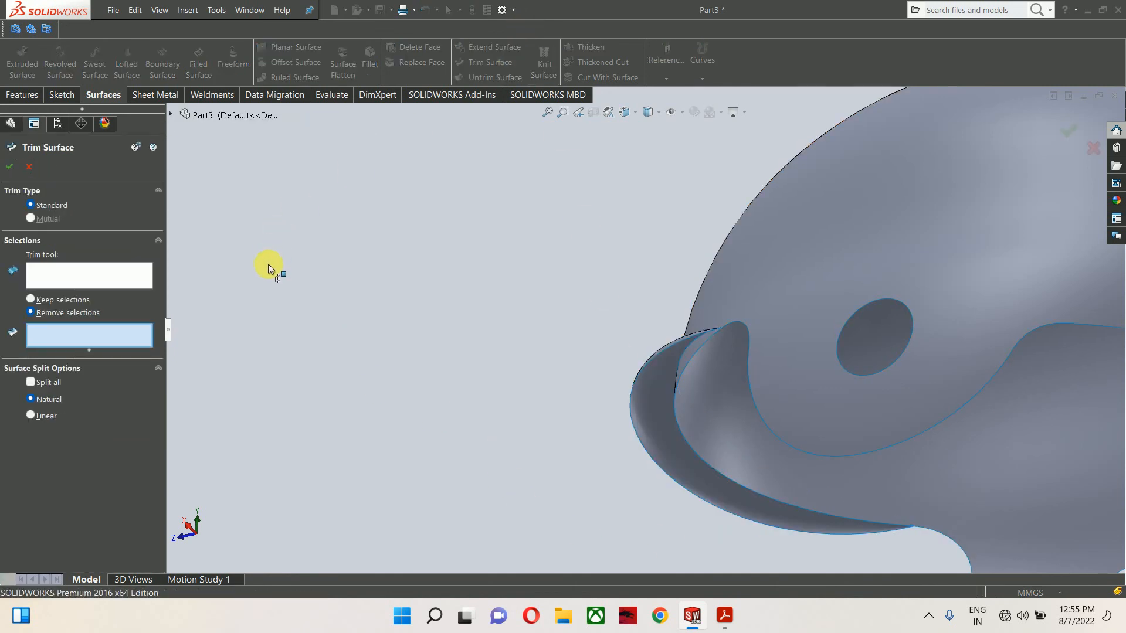
left_click(66, 280)
left_click(641, 409)
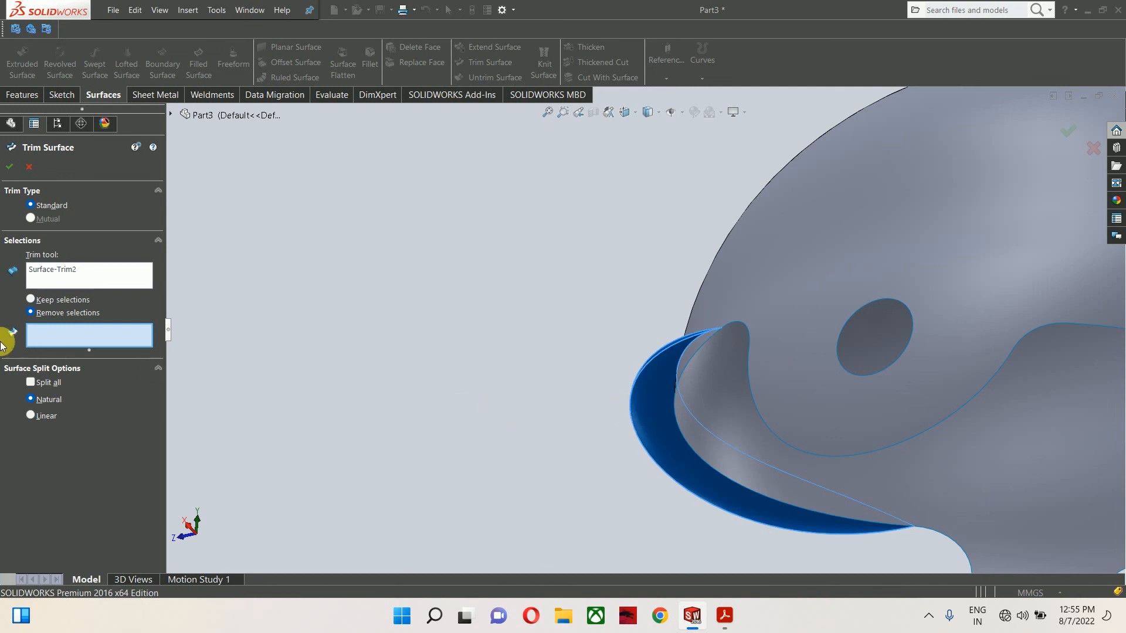
left_click(40, 336)
left_click(659, 432)
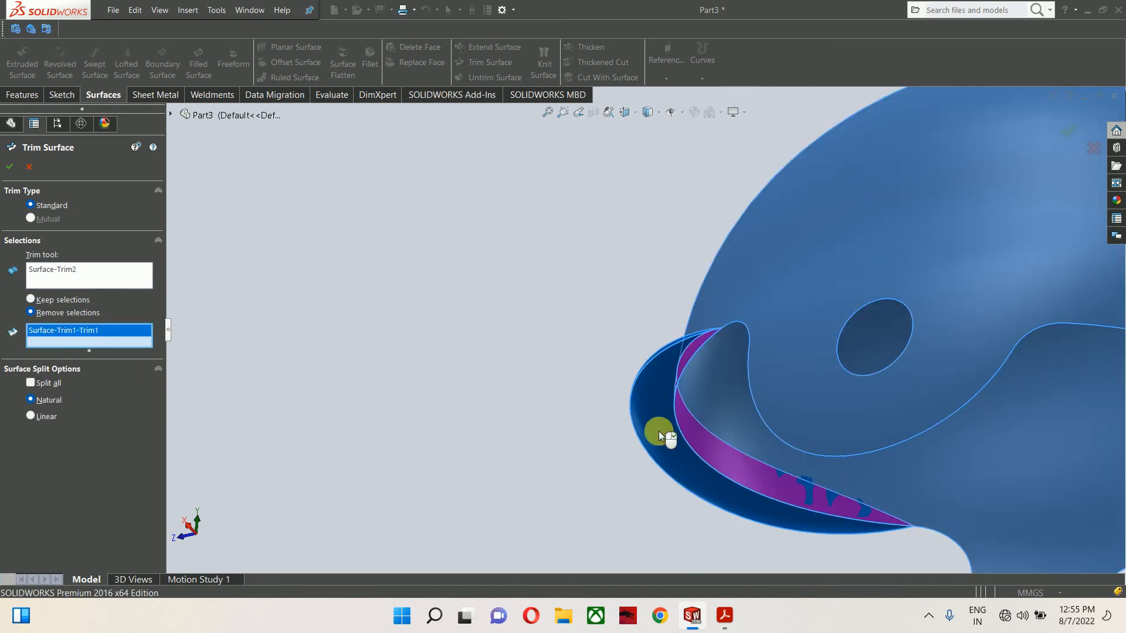
left_click(9, 166)
- Knit the trimmed helmet shell and the visor surface into one surface with Merge entities enabled
middle_click_drag(628, 382, 754, 452)
scroll(675, 371, "down", 5)
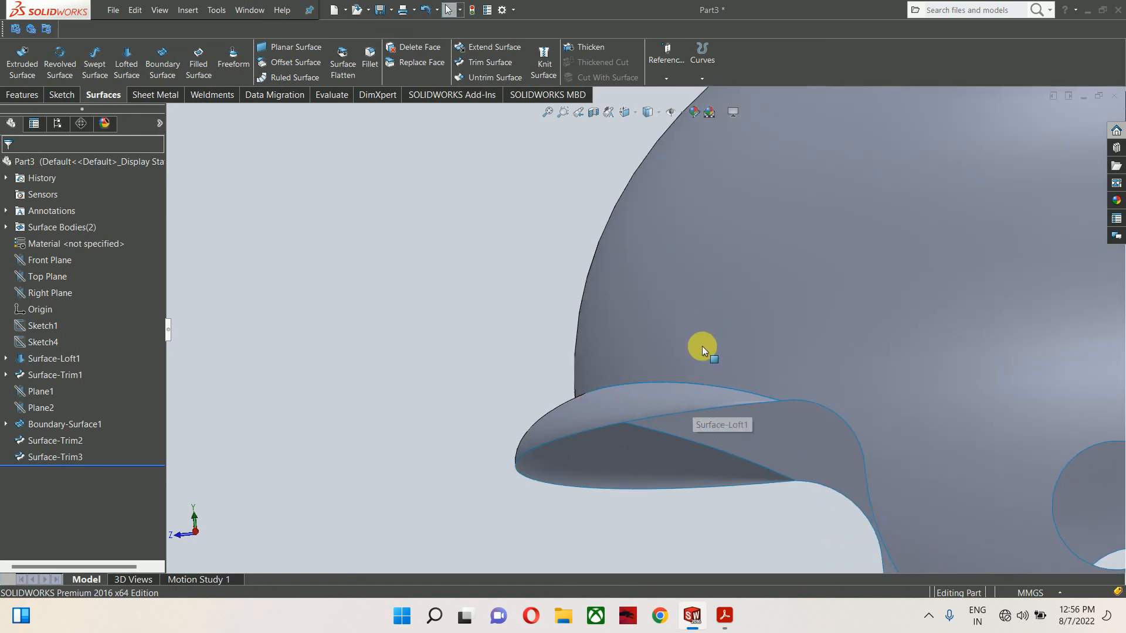
scroll(731, 442, "up", 3)
scroll(678, 427, "down", 2)
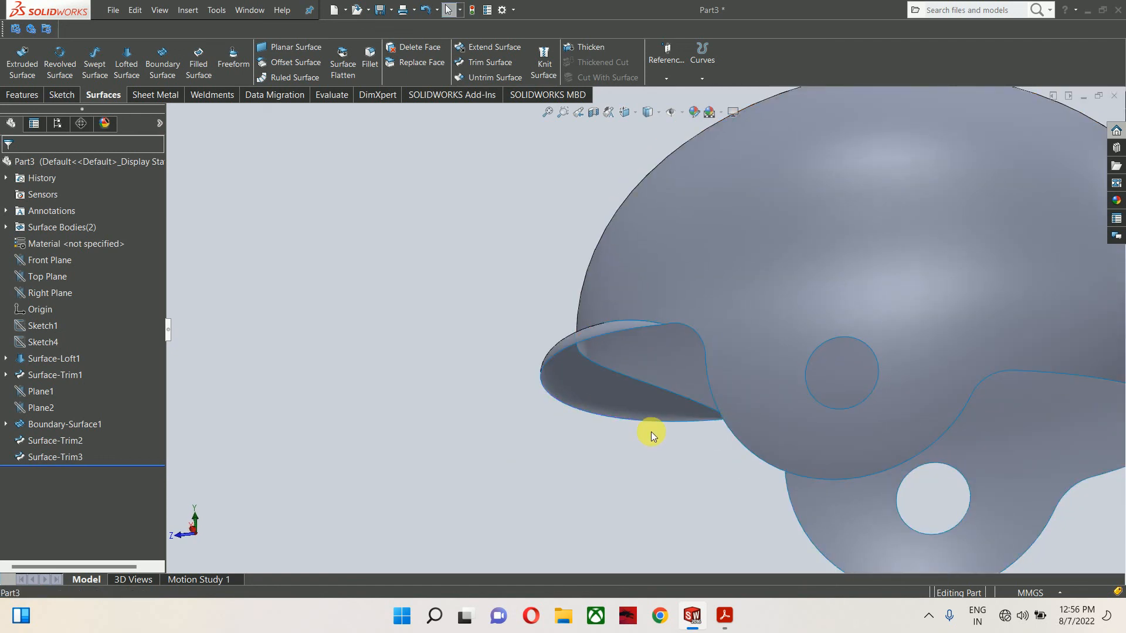
scroll(727, 346, "up", 3)
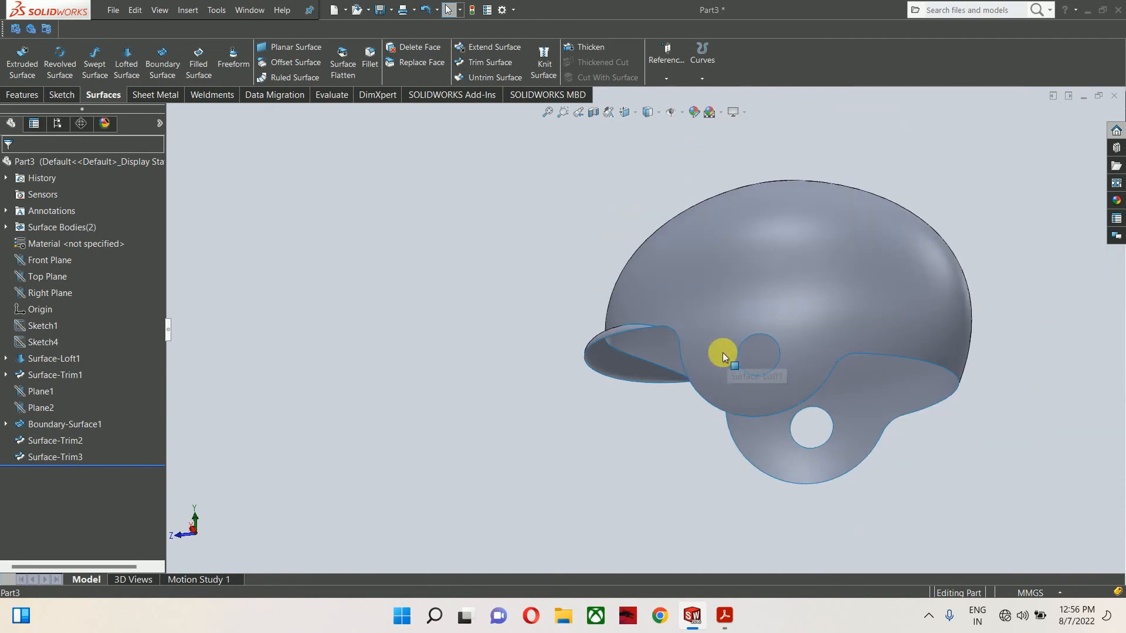
left_click(68, 229)
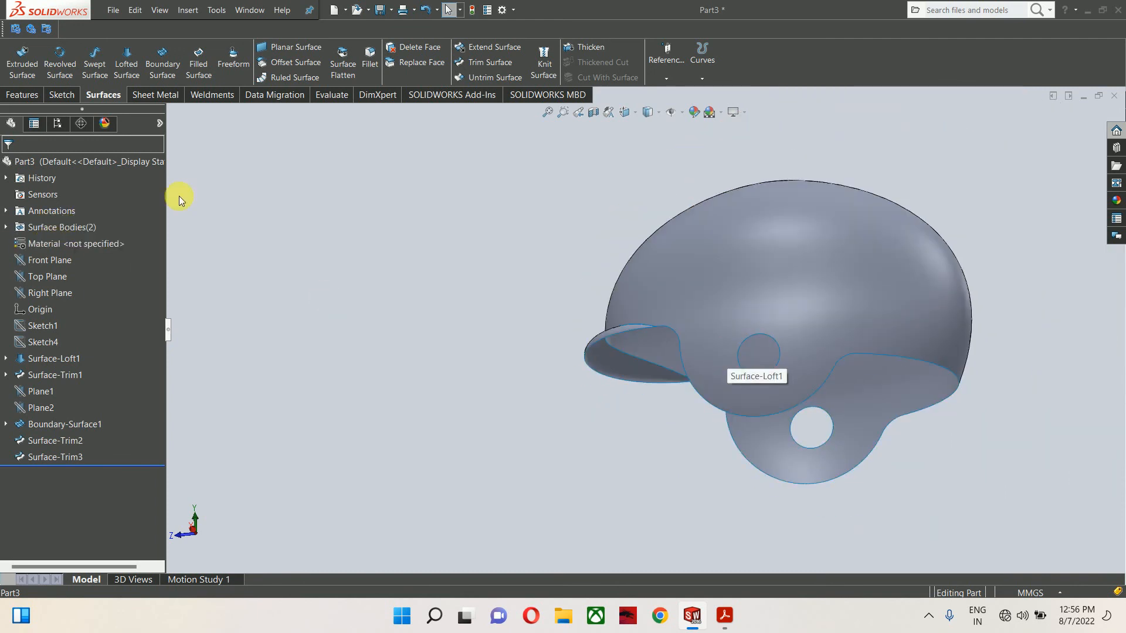
left_click(548, 61)
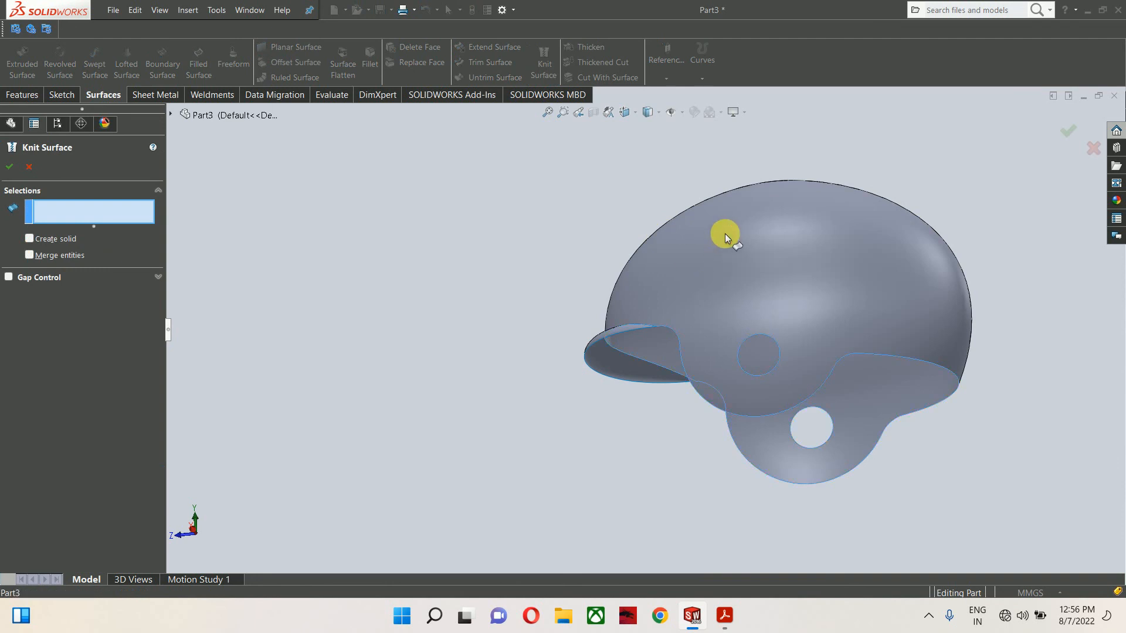
left_click(642, 312)
scroll(642, 311, "down", 3)
left_click(589, 353)
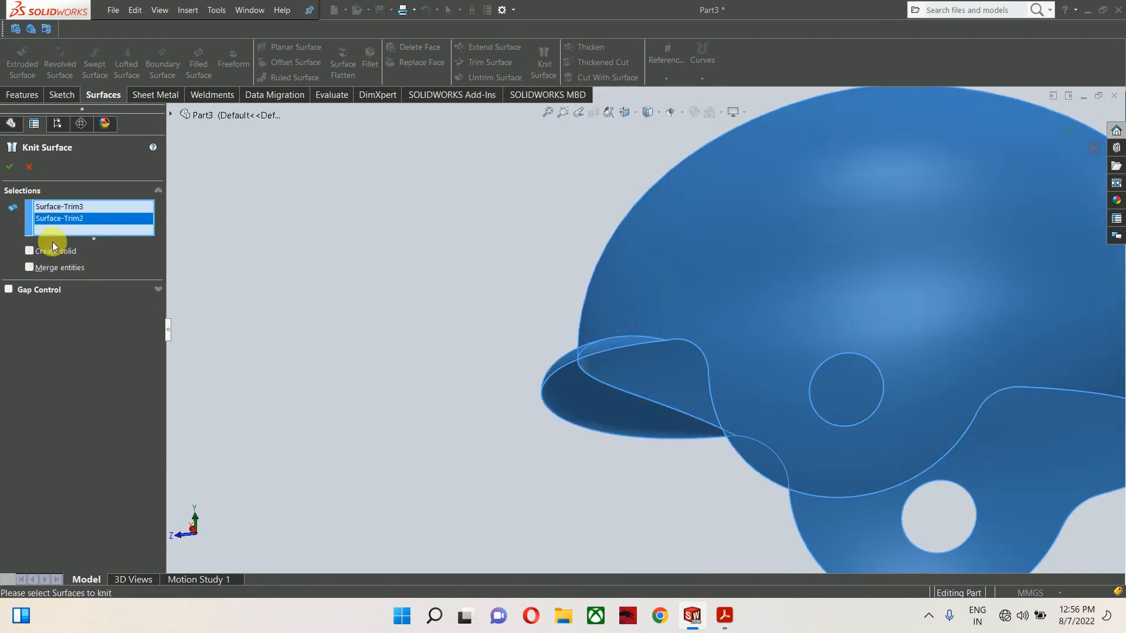
left_click(57, 266)
left_click(12, 167)
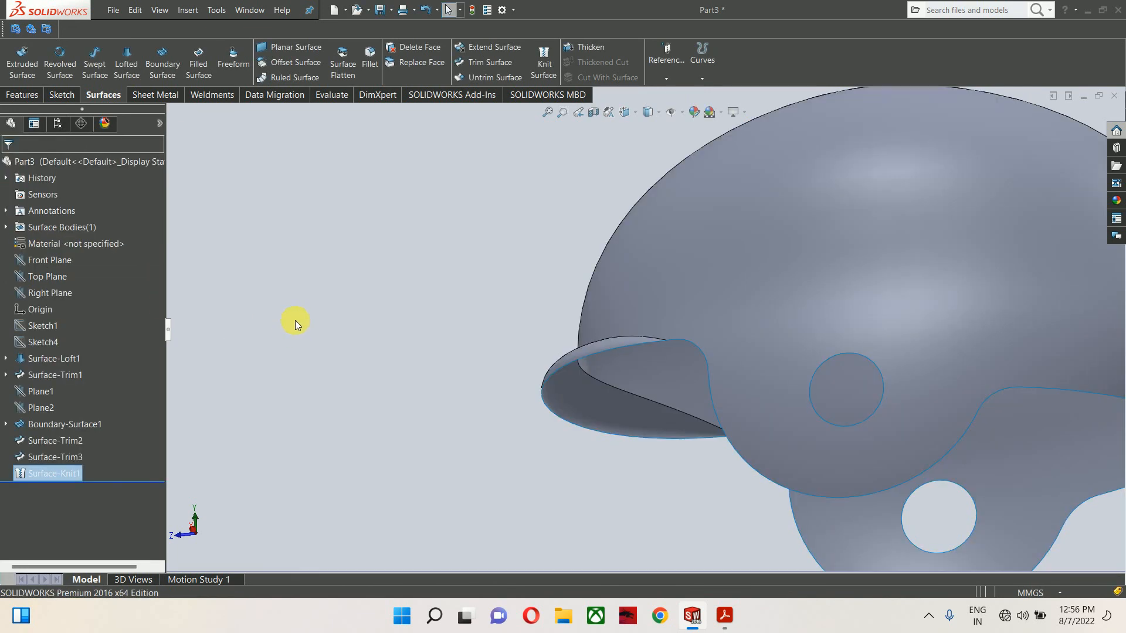
scroll(449, 411, "up", 3)
scroll(558, 382, "up", 2)
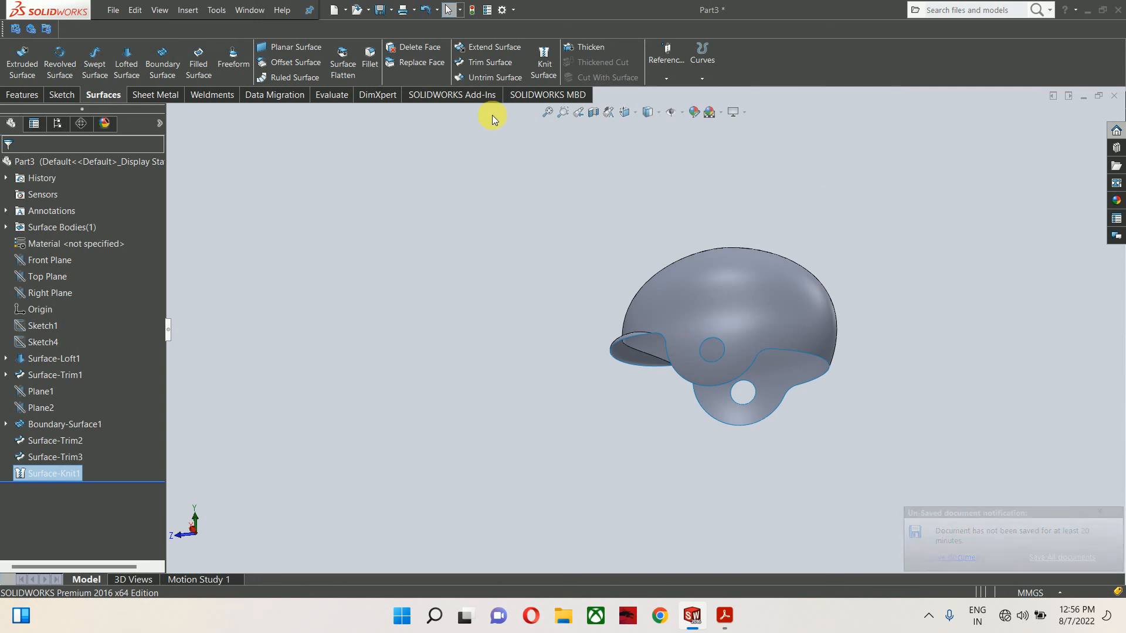
left_click(542, 61)
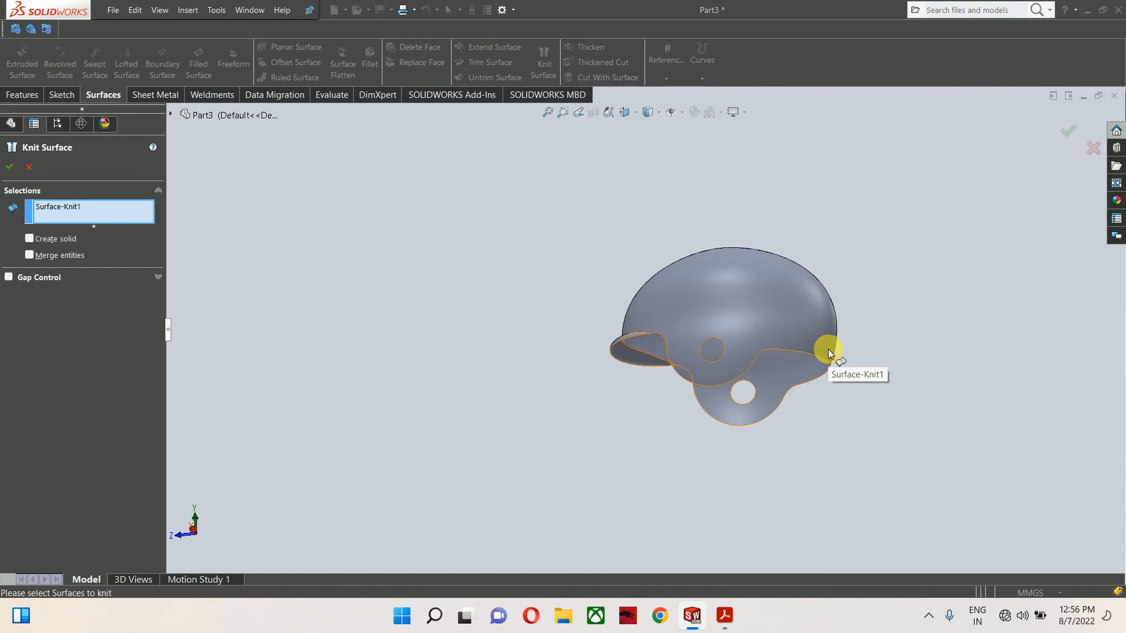
key("Escape")
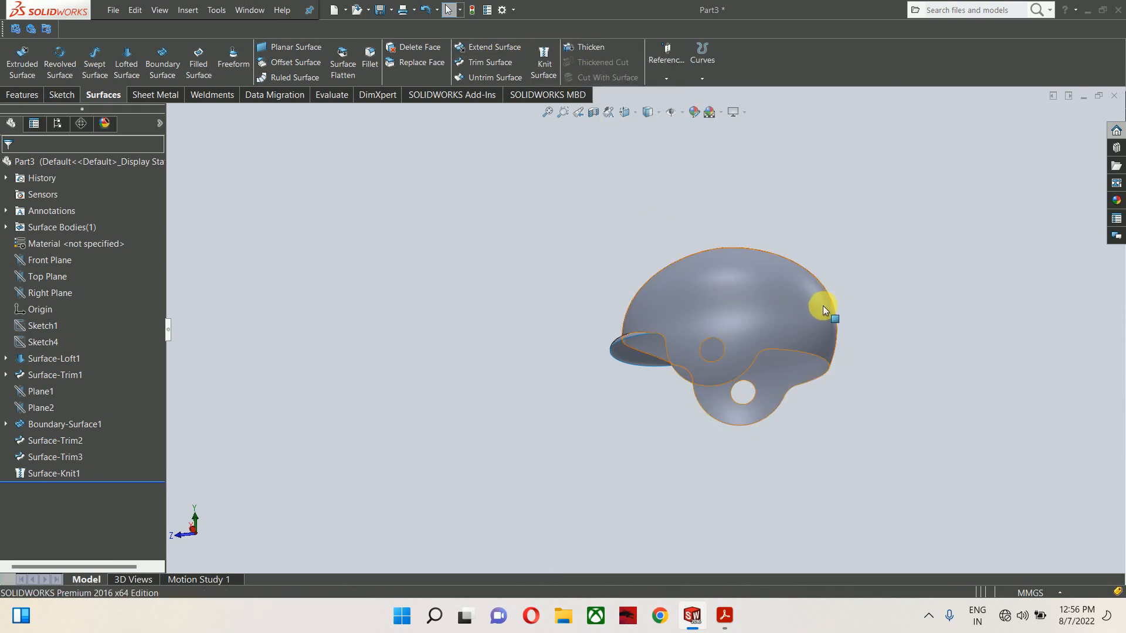
left_click(808, 314)
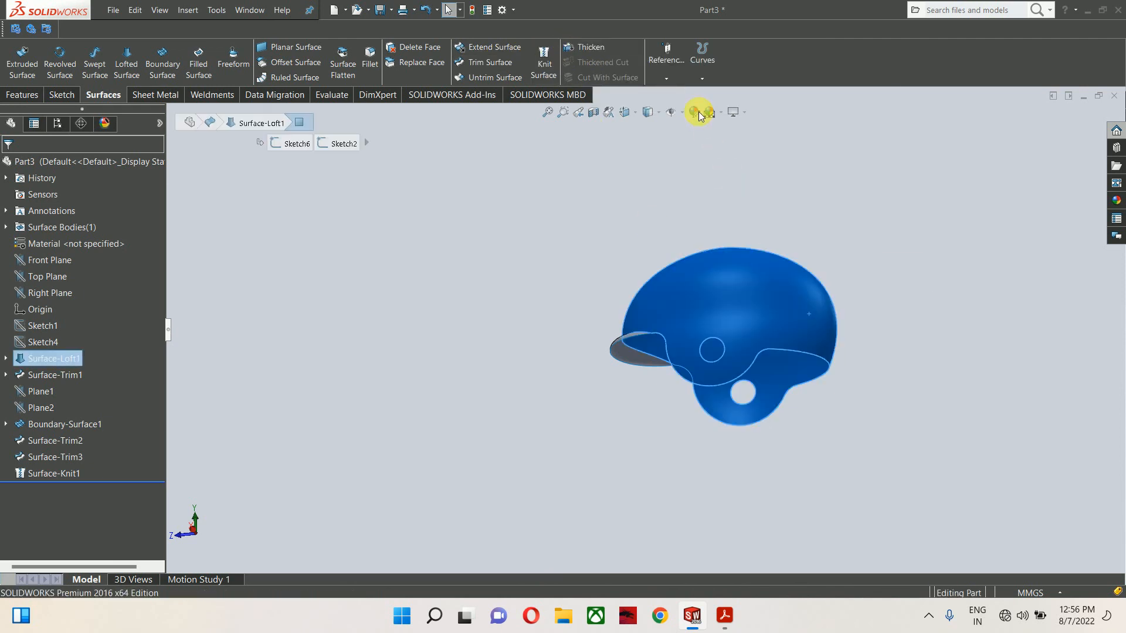
left_click(494, 381)
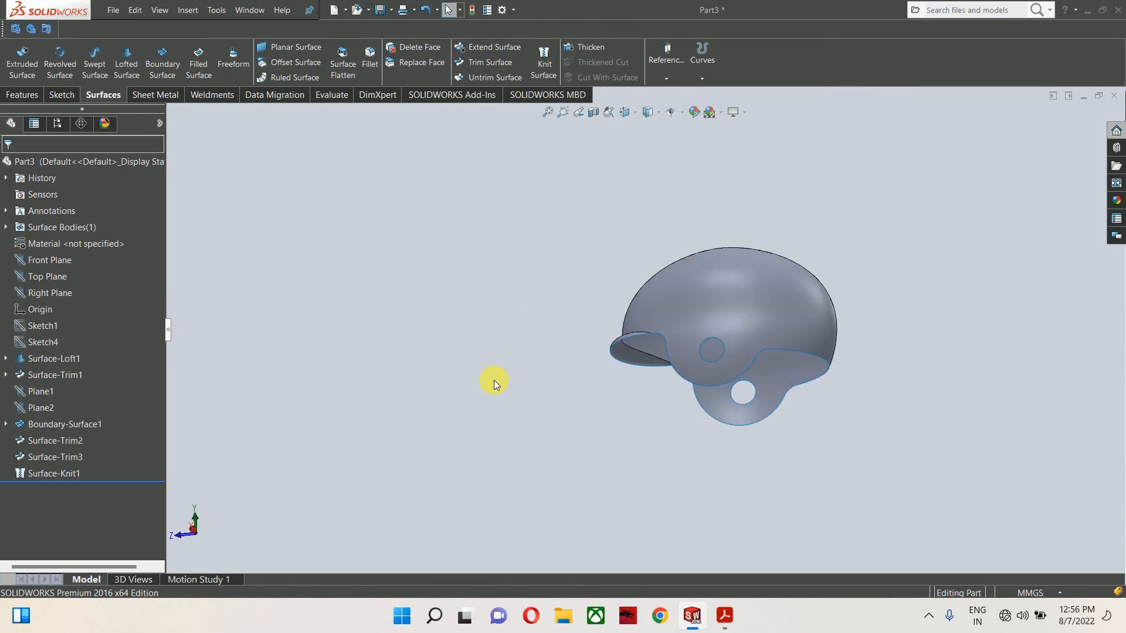
- Thicken the knitted helmet surface by 1 mm toward the outside of the shell
left_click(590, 47)
left_click(726, 326)
scroll(651, 328, "down", 5)
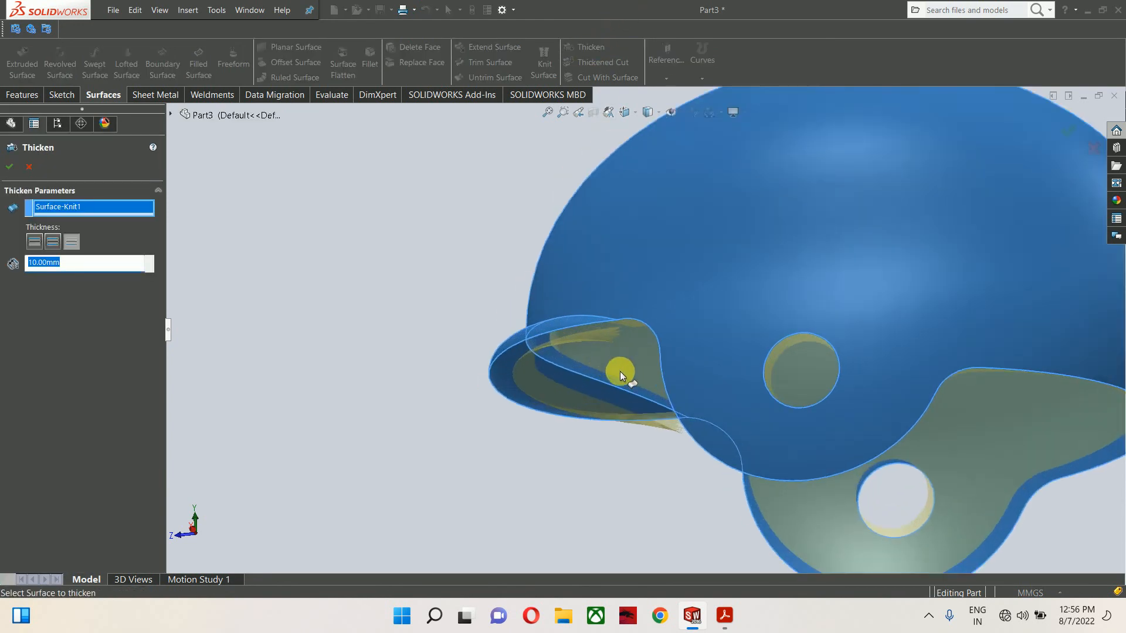
middle_click_drag(620, 371, 214, 263)
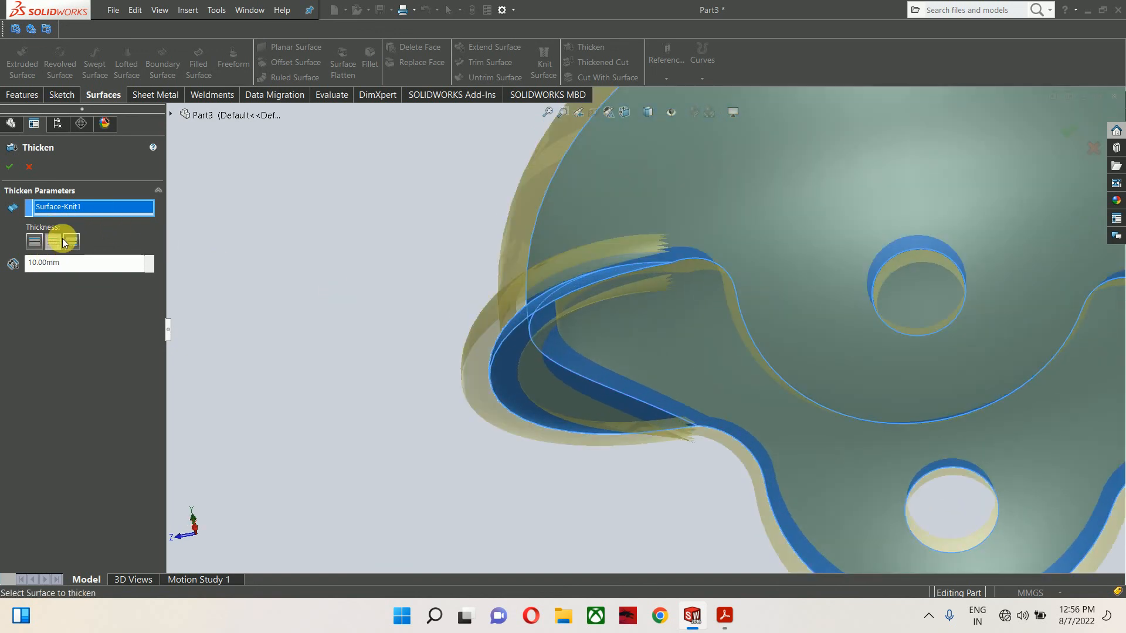
left_click(76, 238)
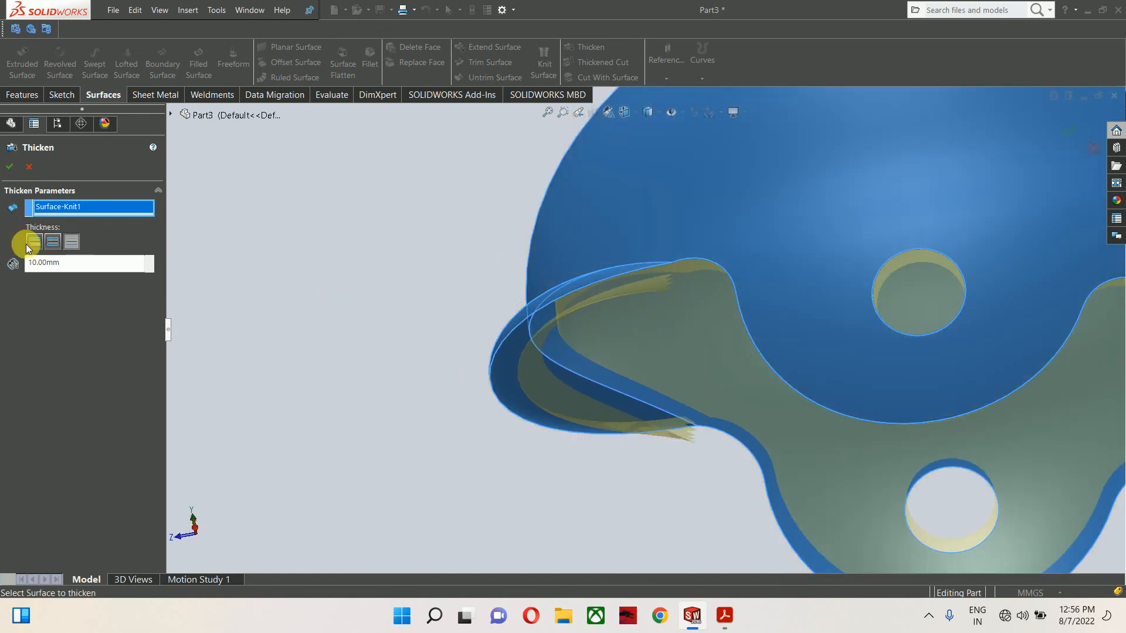
left_click(27, 243)
double_click(69, 269)
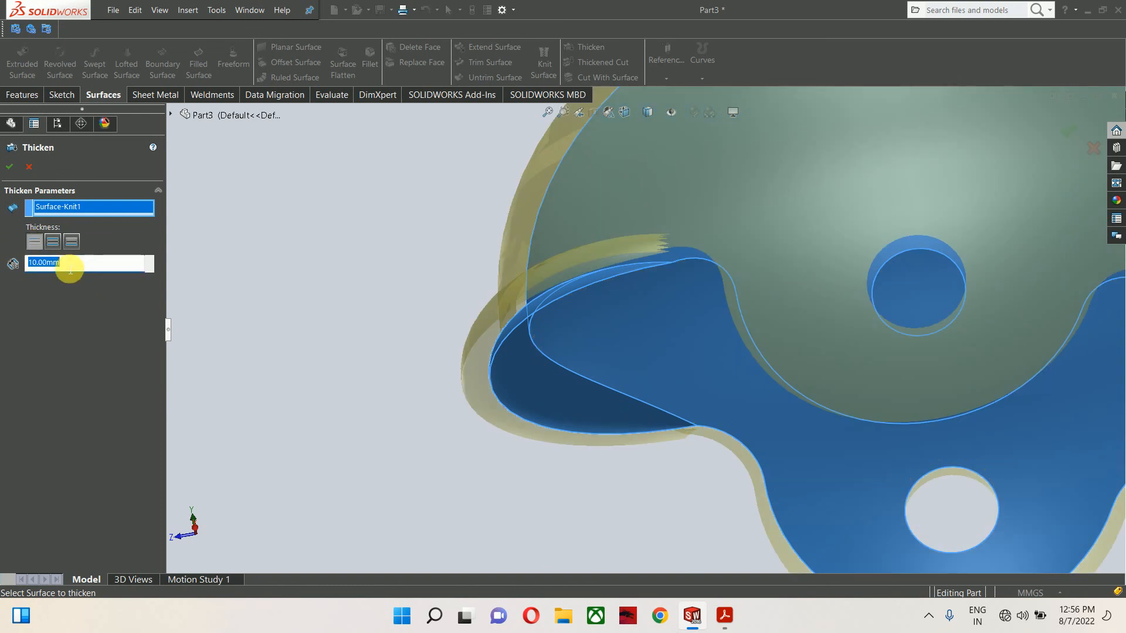
type("1")
key("Return")
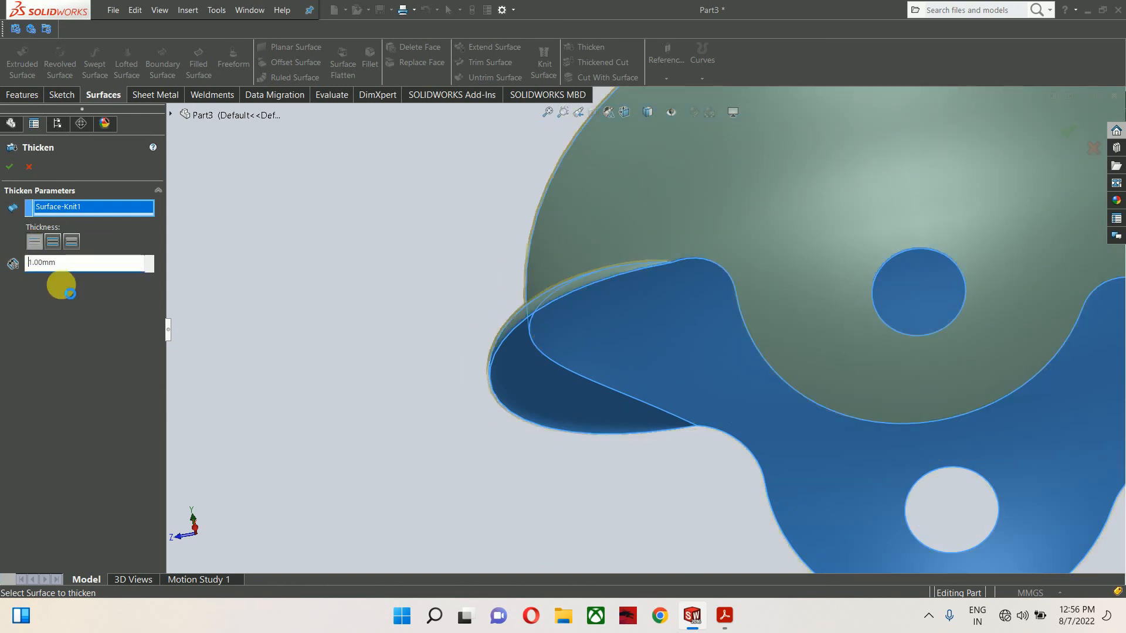
- Edit the helmet's thicken feature and set its thickness to 2 mm
scroll(606, 367, "up", 5)
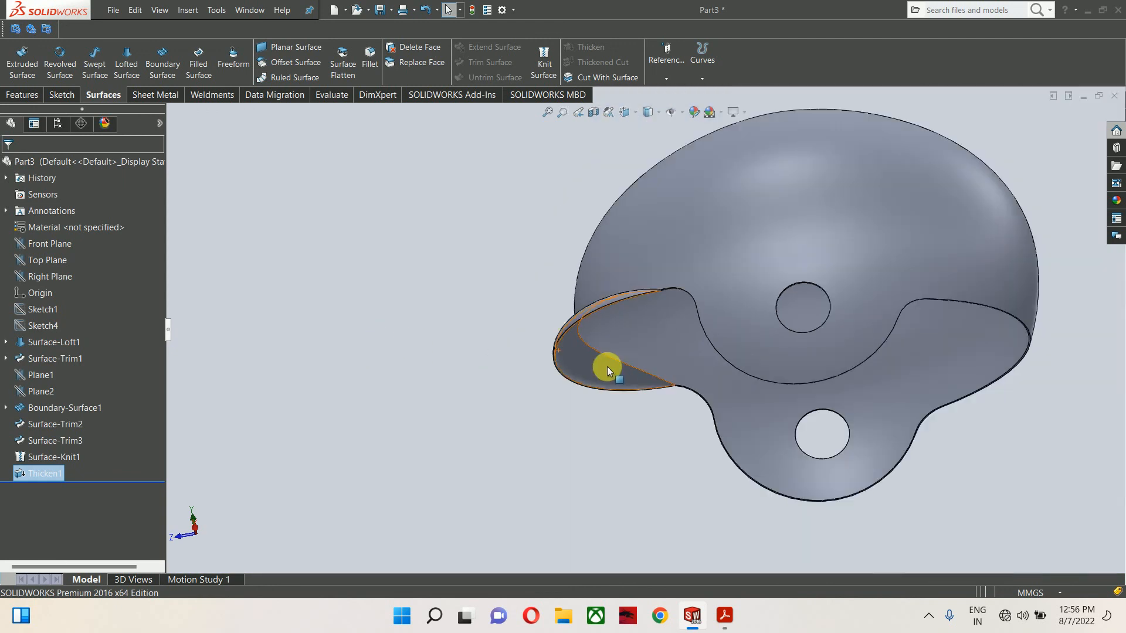
middle_click_drag(811, 359, 733, 373)
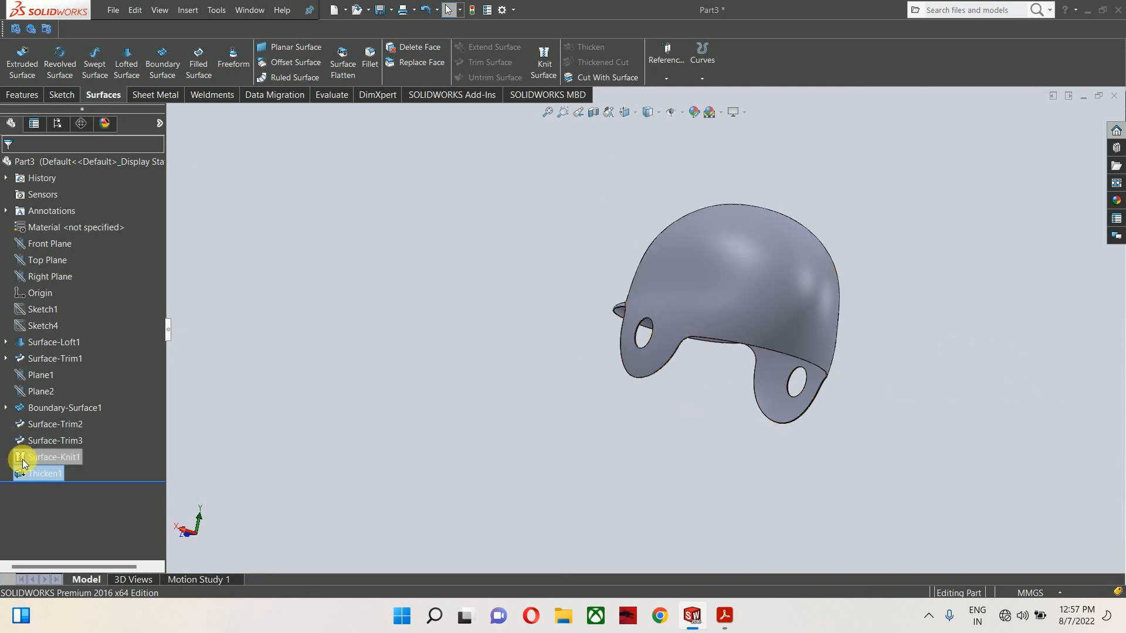
right_click(35, 474)
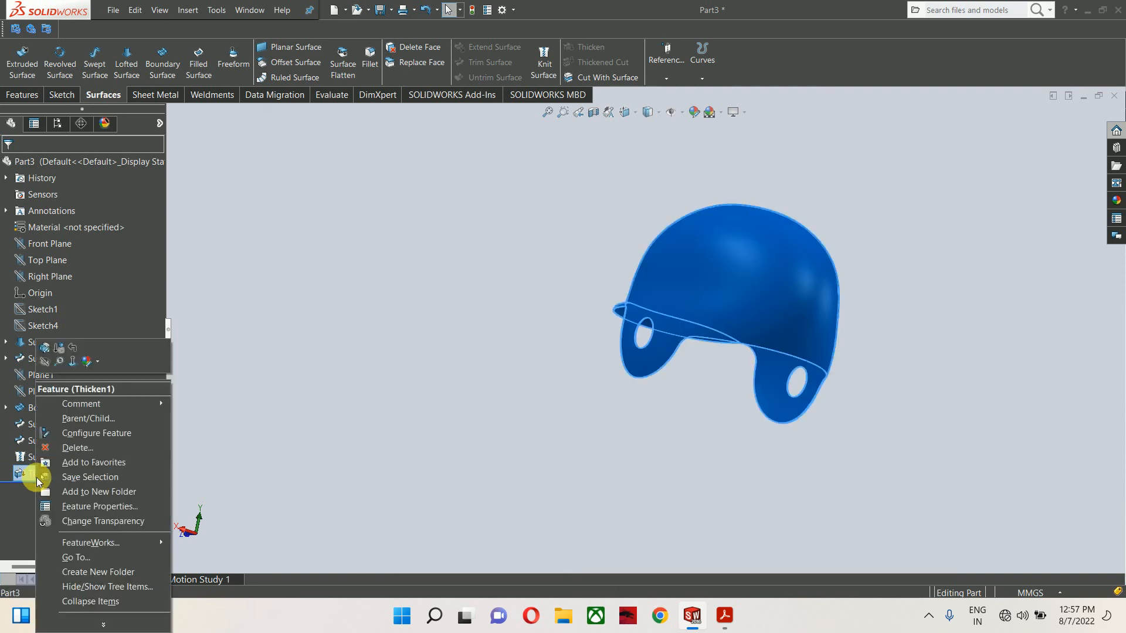
left_click(42, 355)
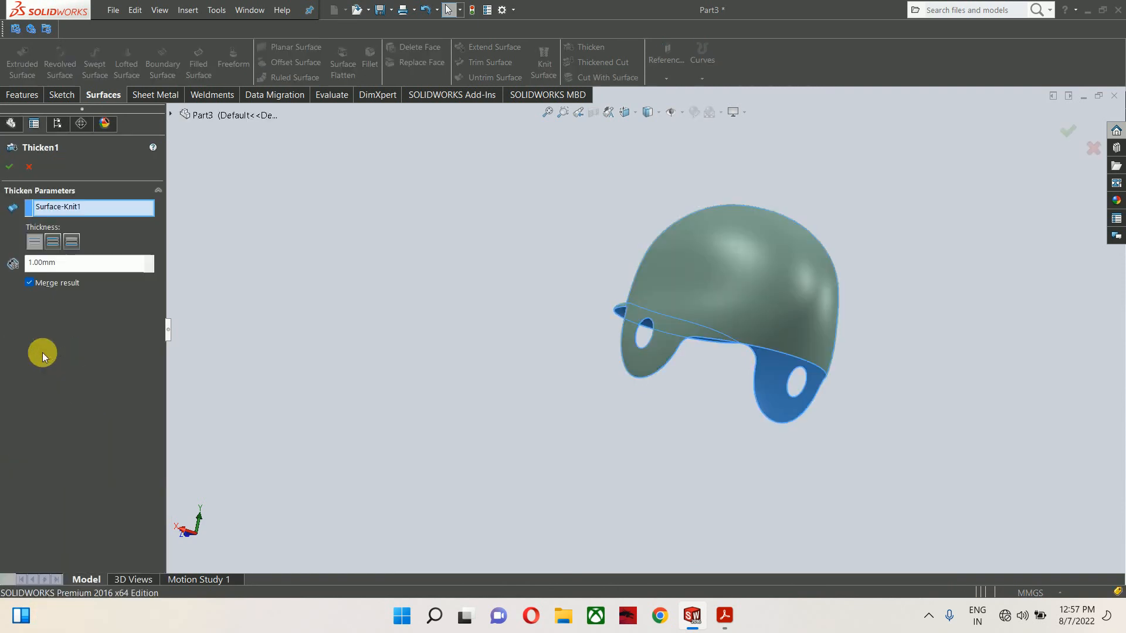
double_click(79, 263)
type("2")
key("Return")
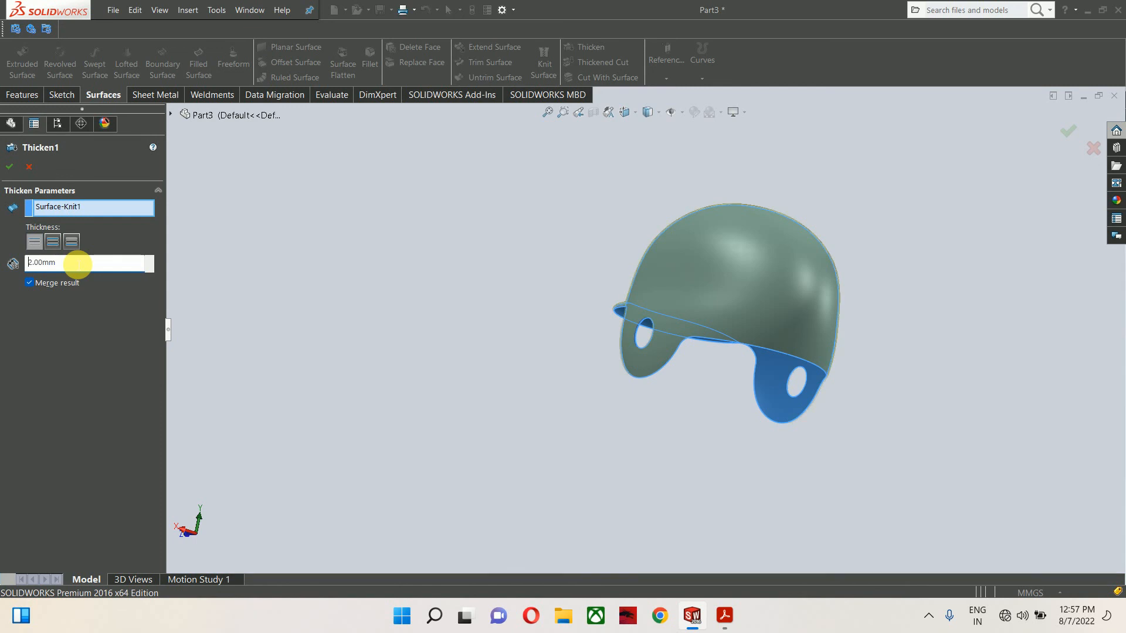
key("Return")
- Examine the thickened helmet from several sides, including the joint between visor and shell
scroll(674, 311, "down", 4)
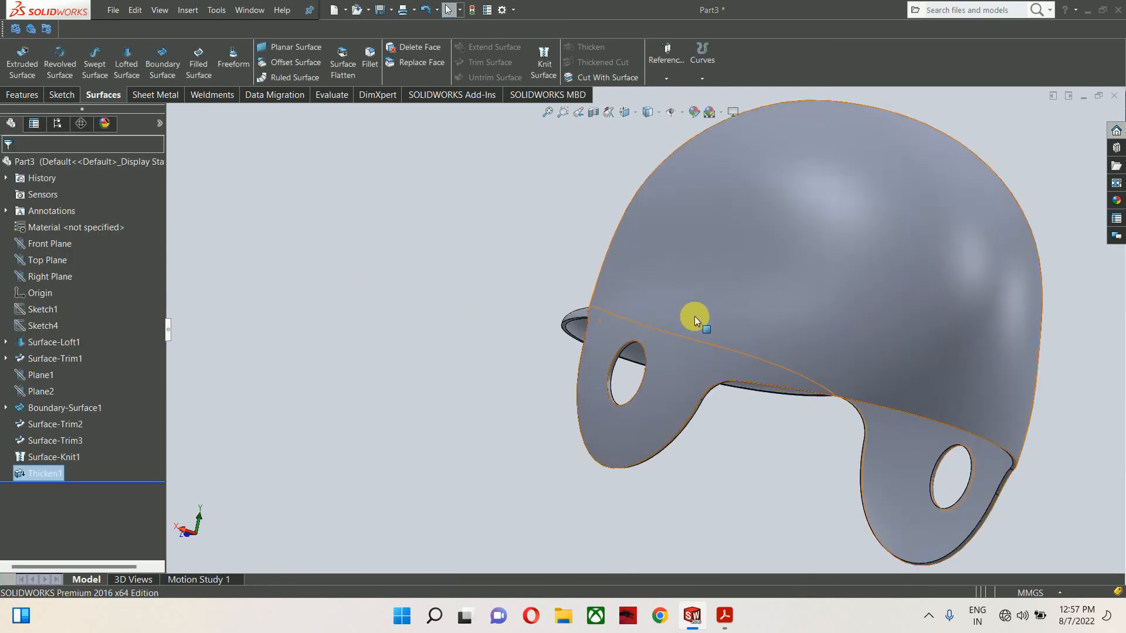
middle_click_drag(694, 316, 659, 245)
scroll(522, 352, "down", 5)
middle_click_drag(628, 354, 621, 583)
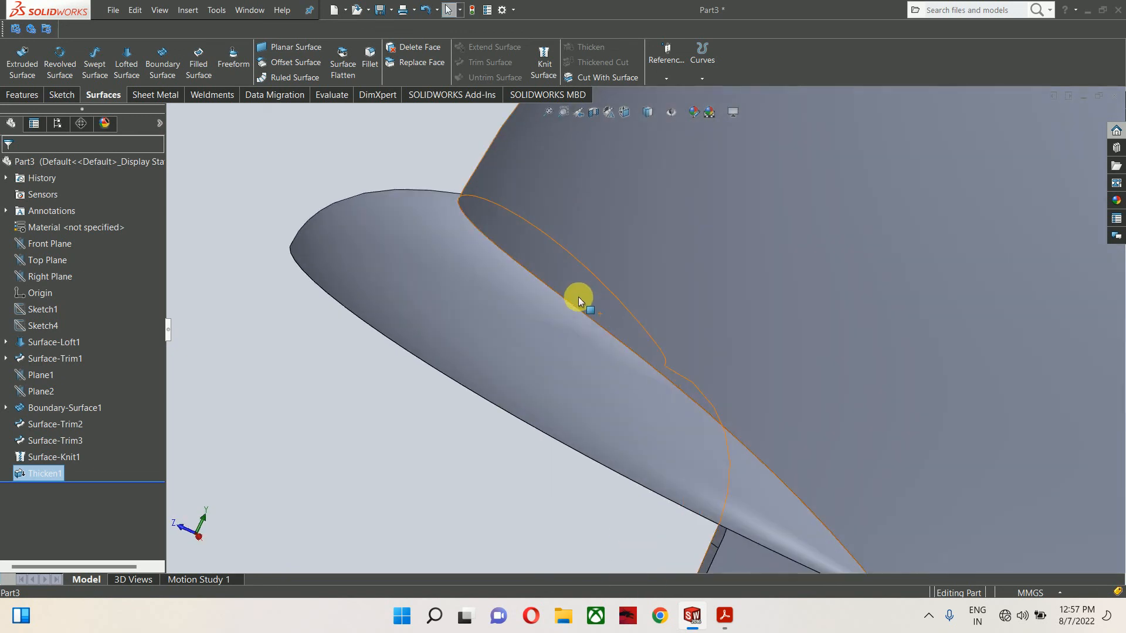
scroll(627, 408, "up", 3)
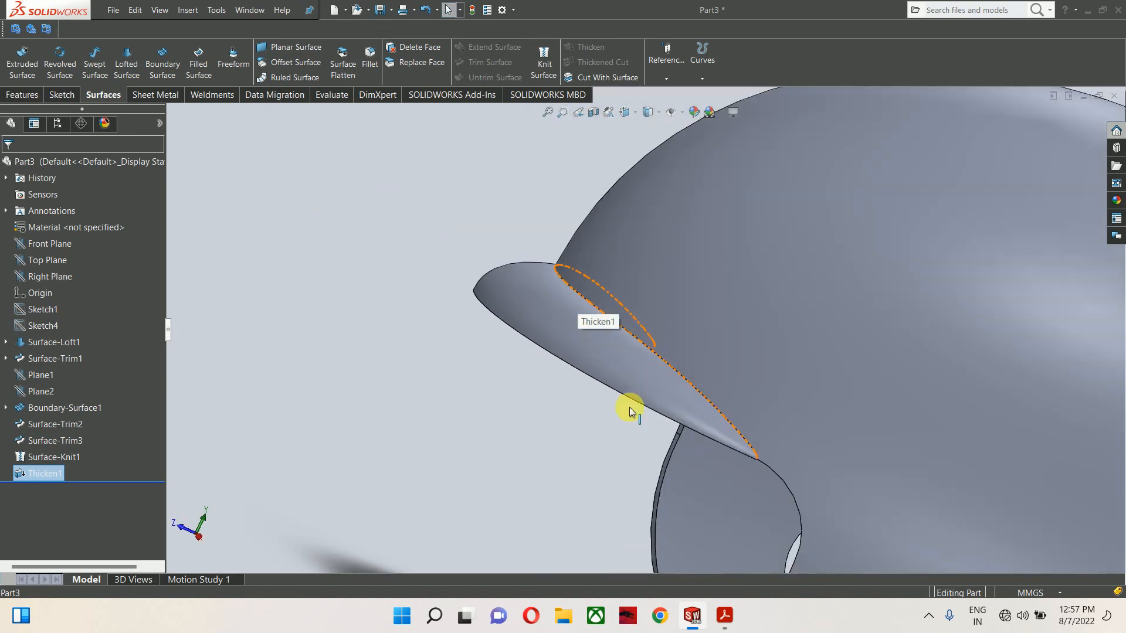
scroll(630, 409, "up", 3)
middle_click_drag(809, 502, 713, 538)
scroll(741, 515, "up", 2)
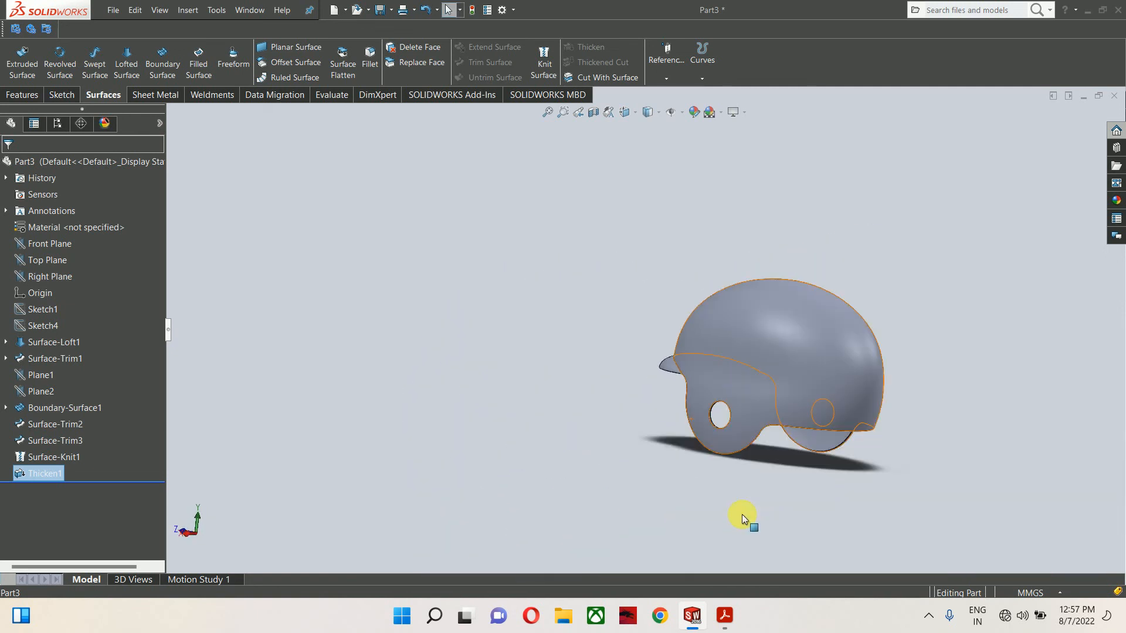
scroll(800, 480, "down", 4)
scroll(708, 263, "up", 2)
scroll(703, 274, "down", 3)
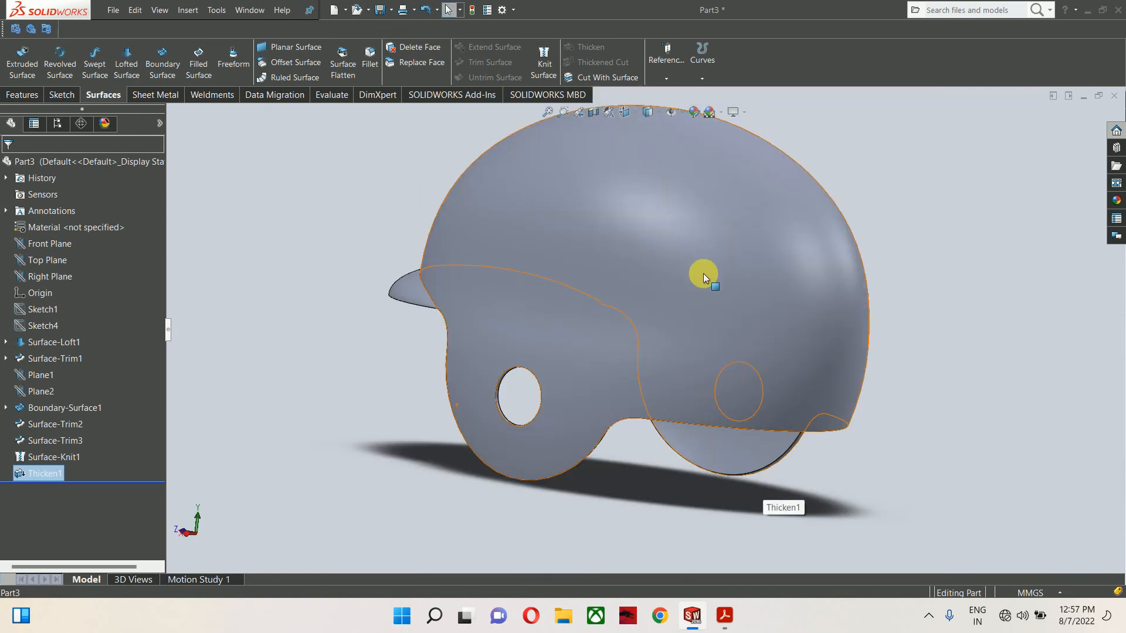